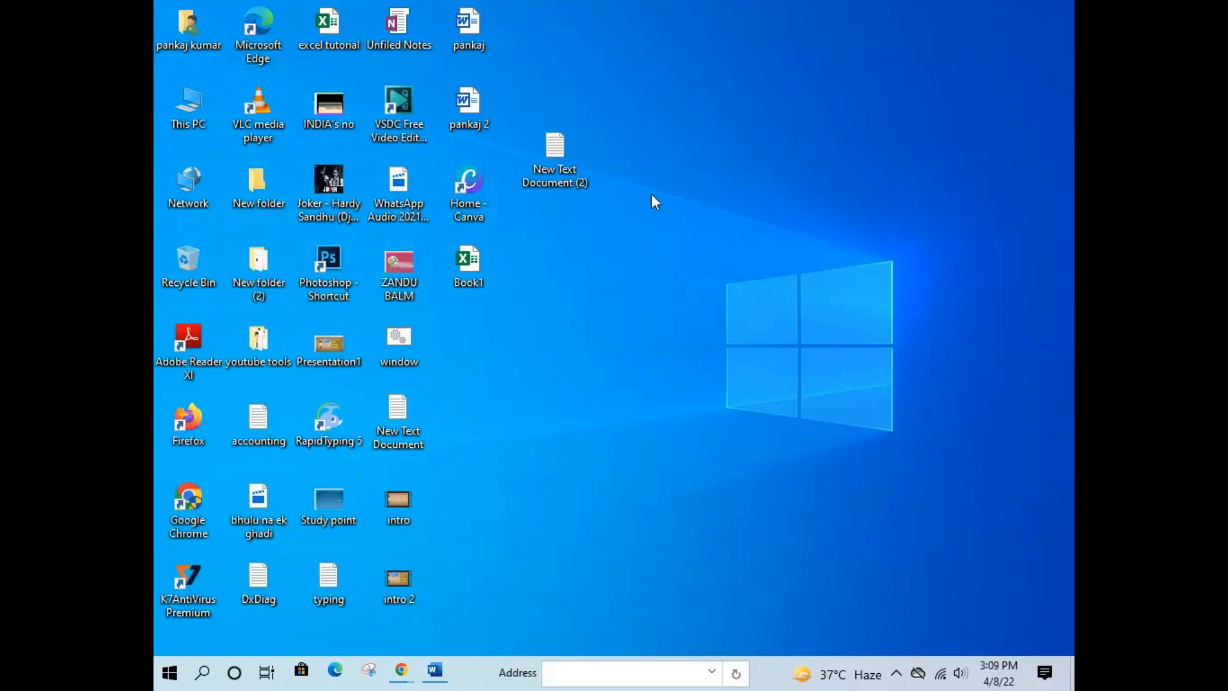
Switch to the blank Word document and insert a table with six columns and five rows
{"action": "left_click", "coordinate": [435, 669]}
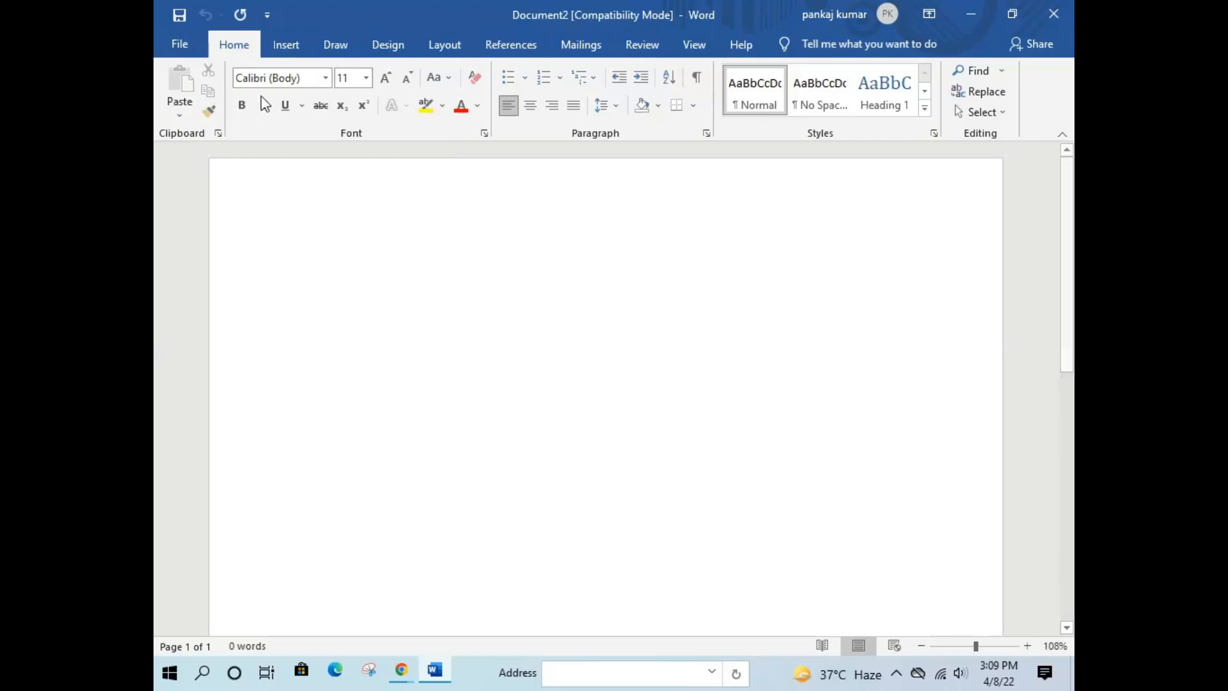
{"action": "left_click", "coordinate": [292, 50]}
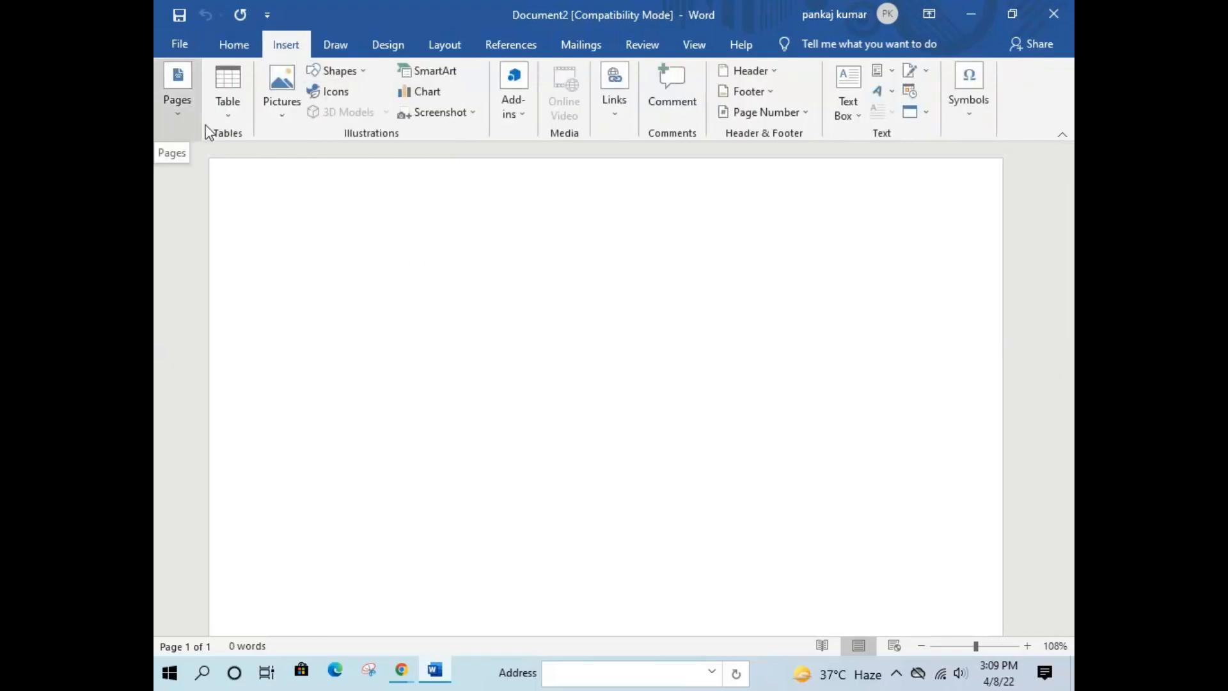
{"action": "left_click", "coordinate": [225, 119]}
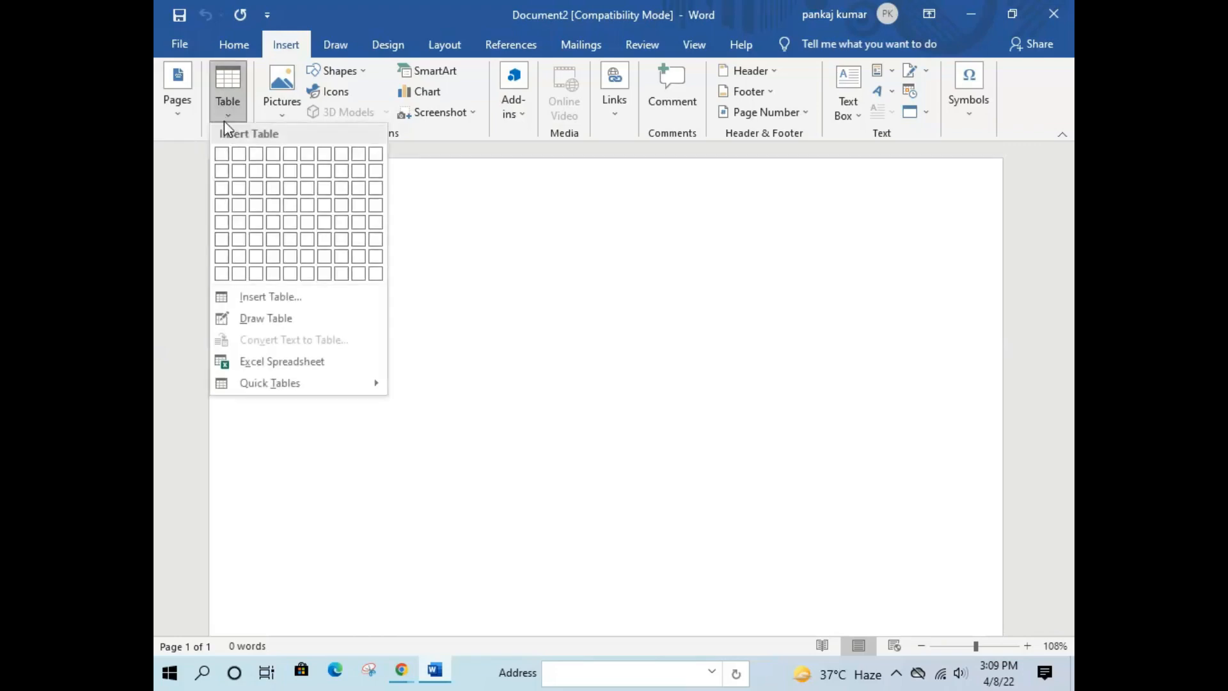
{"action": "left_click", "coordinate": [225, 119]}
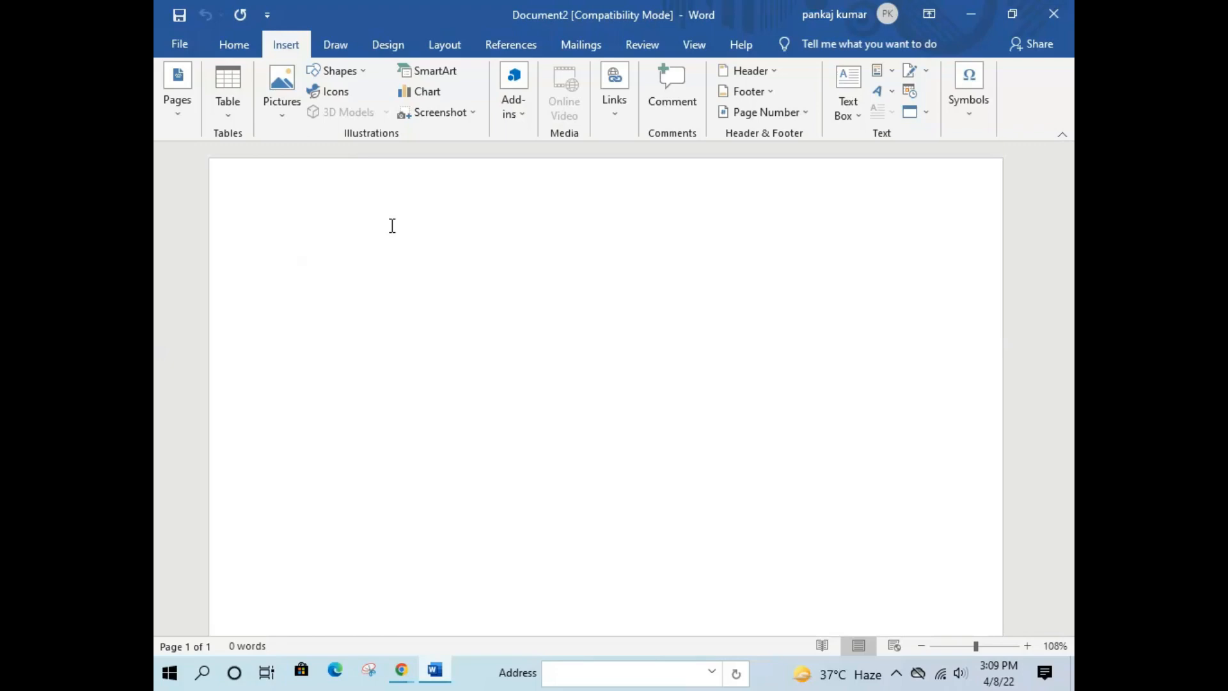
{"action": "left_click", "coordinate": [229, 117]}
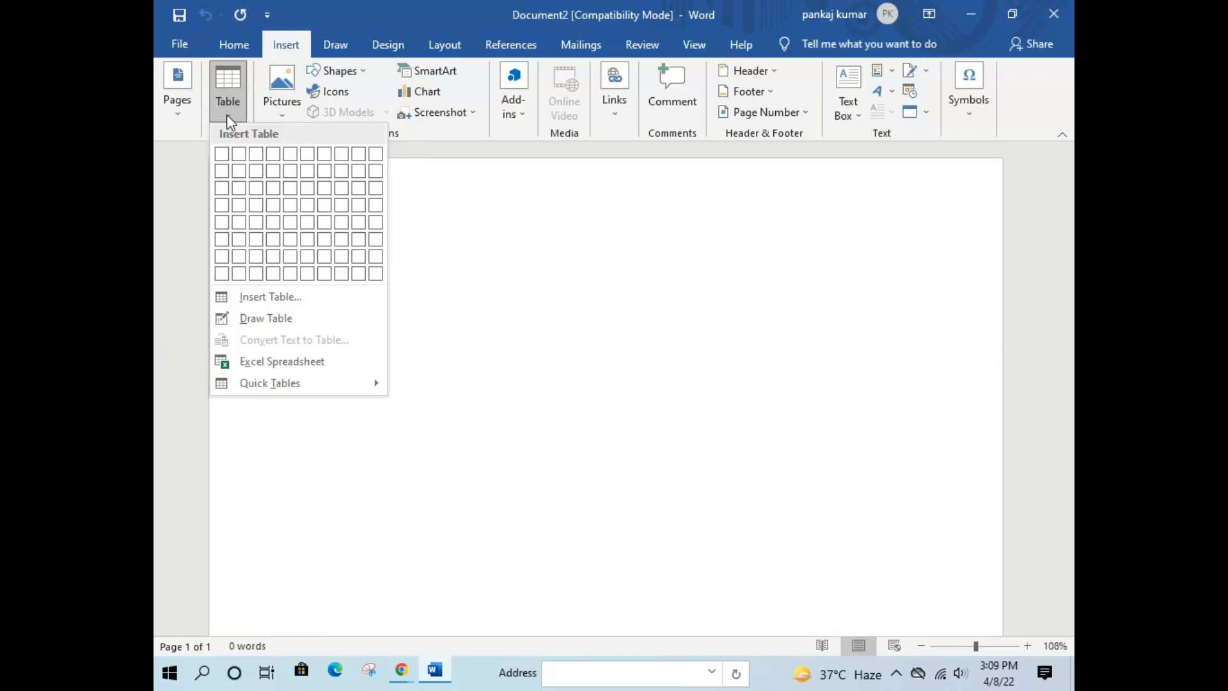
{"action": "left_click", "coordinate": [228, 118]}
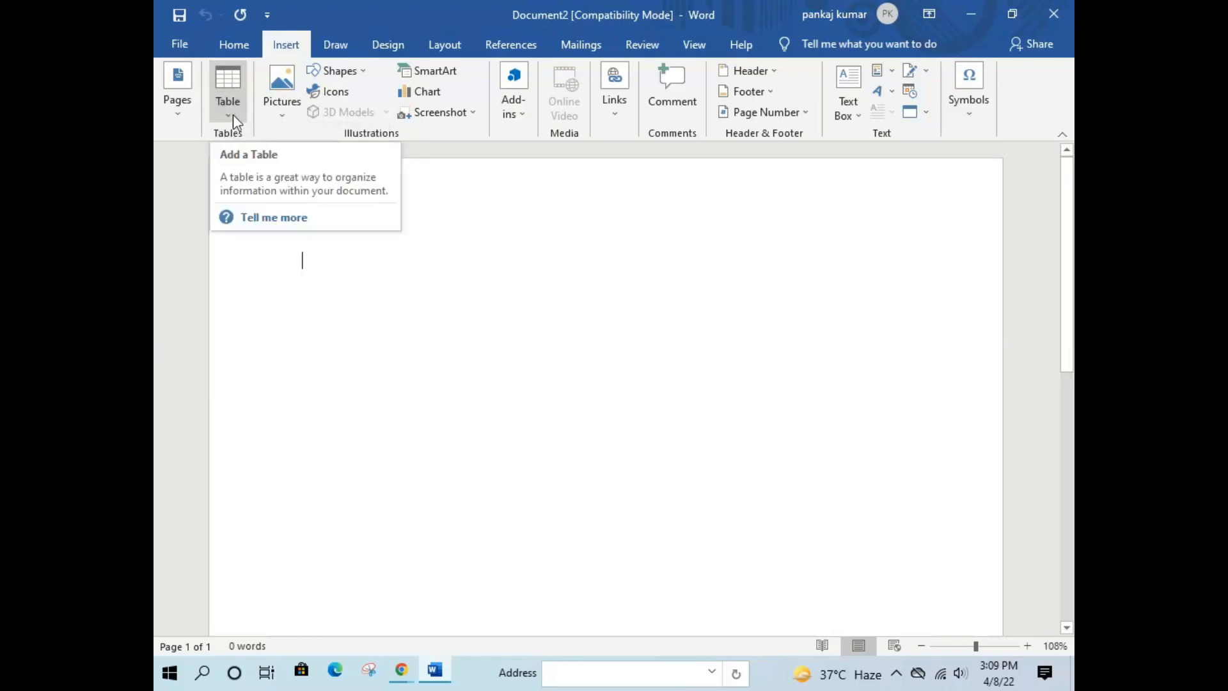
{"action": "left_click", "coordinate": [232, 113]}
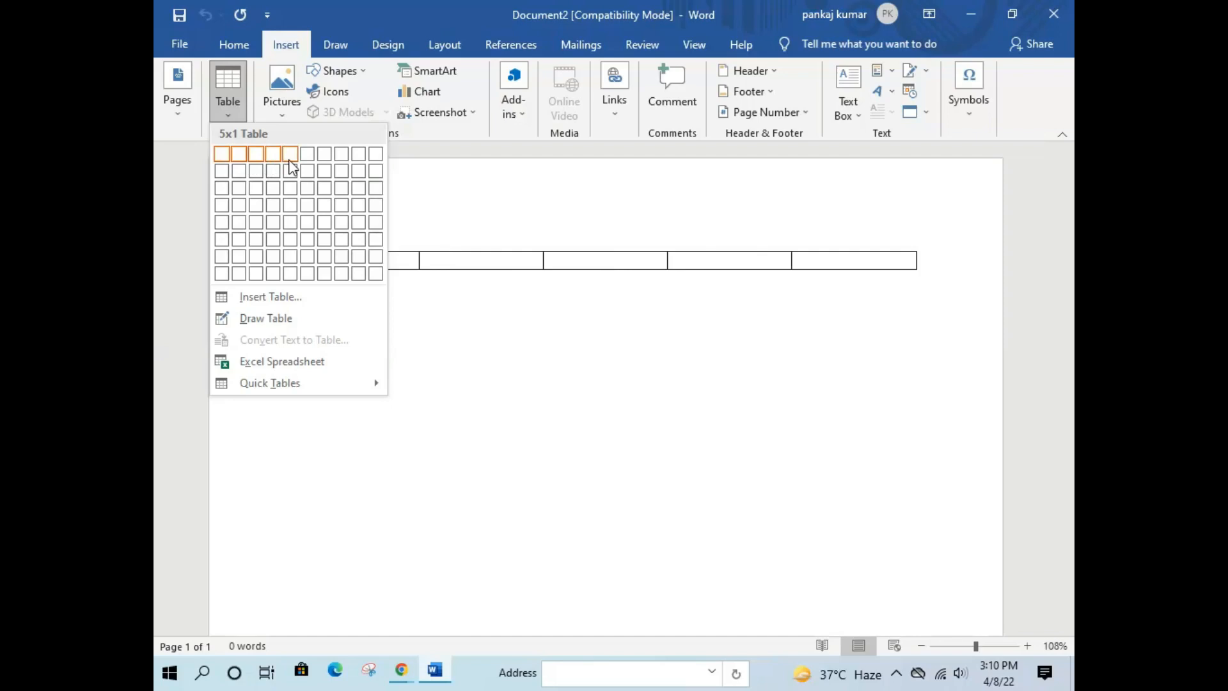
{"action": "left_click", "coordinate": [311, 219]}
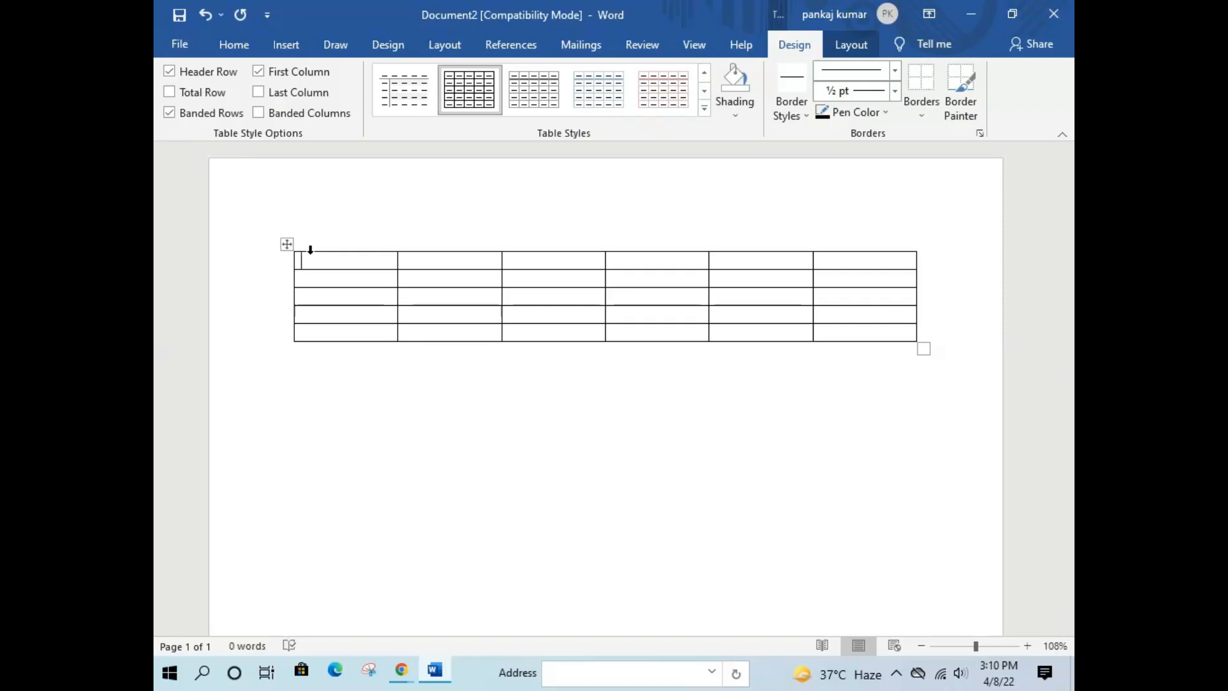
Enter the headings SR NO., STUDENTS and ENGLISH in the first three cells of the table's header row
{"action": "type", "text": "SR NO."}
{"action": "left_click", "coordinate": [311, 257]}
{"action": "type", "text": "R"}
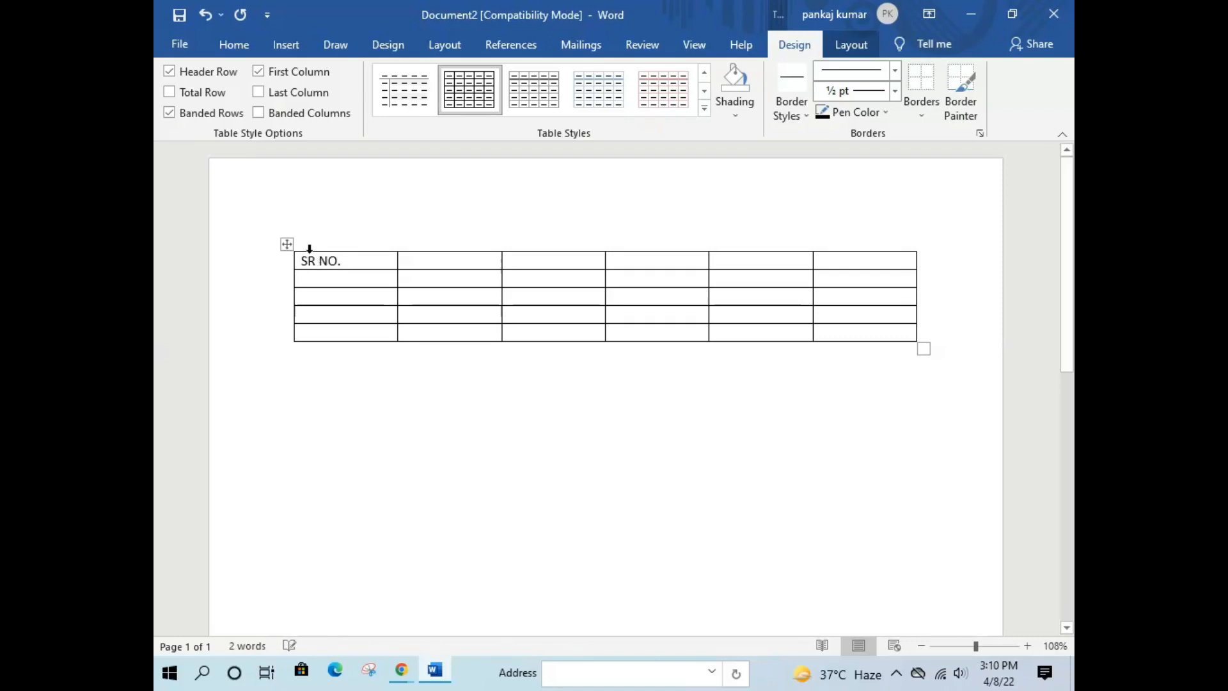
{"action": "key", "text": "Return"}
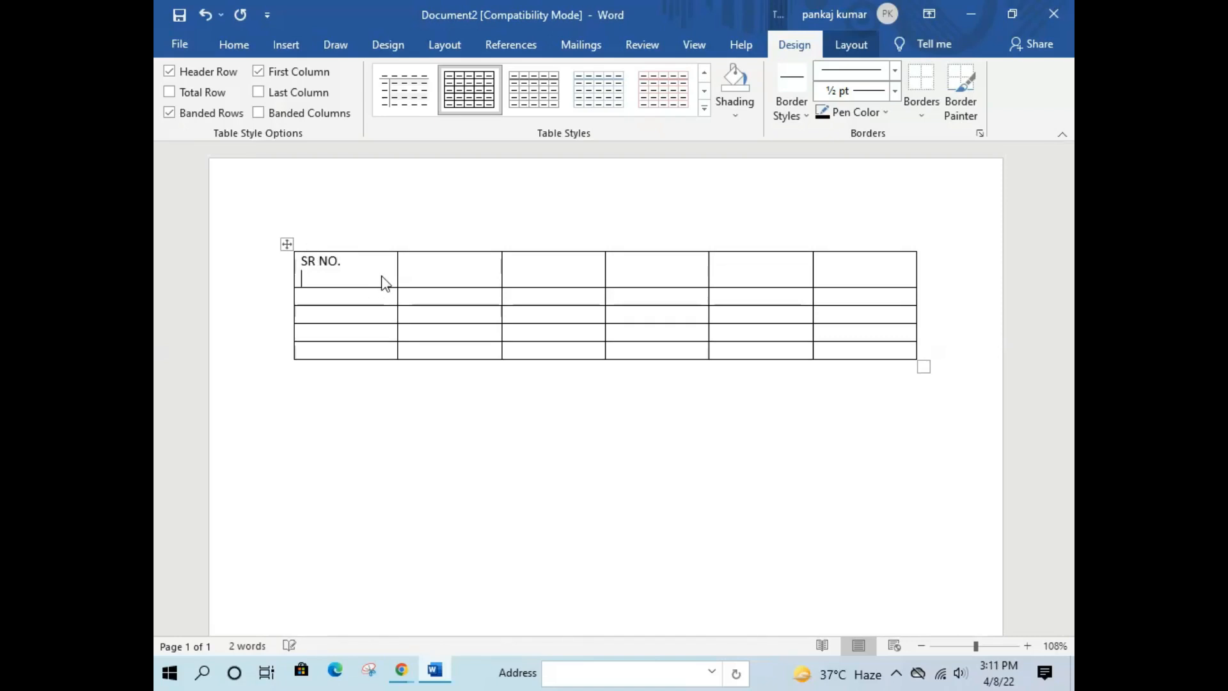
{"action": "key", "text": "BackSpace"}
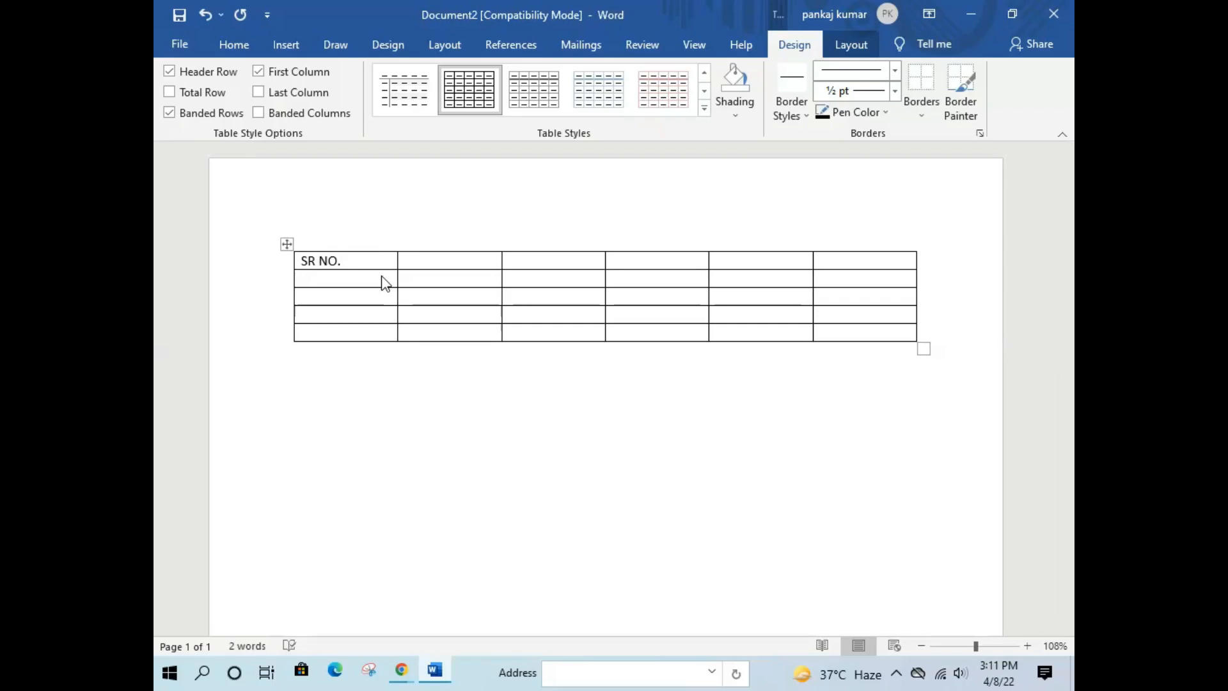
{"action": "type", "text": "STUDENTS"}
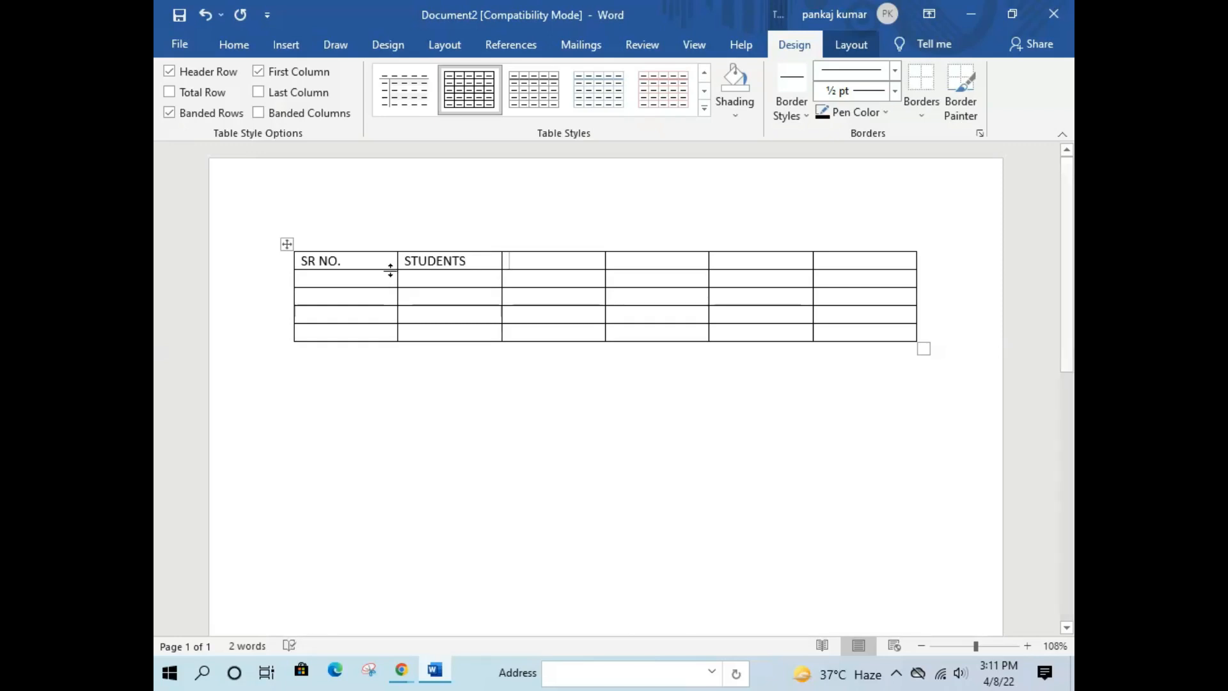
{"action": "type", "text": "ENG"}
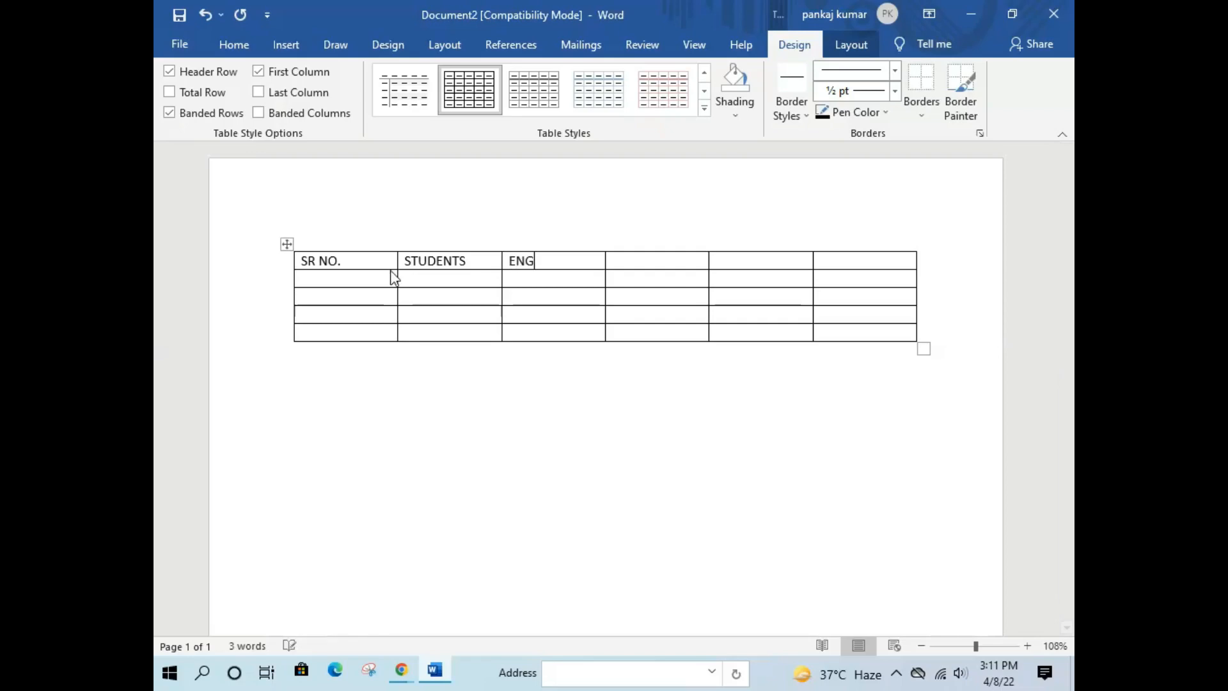
{"action": "type", "text": "LISH"}
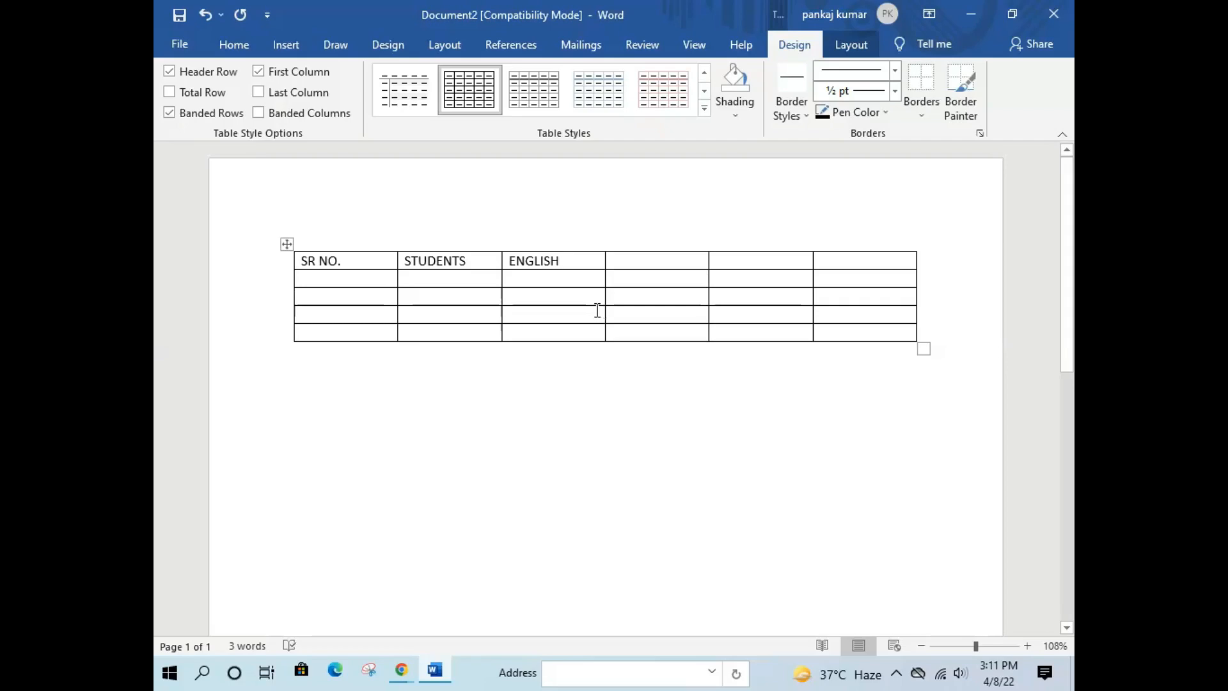
Enter the headings HINDI, MATH and SCIENCE in the remaining three cells of the header row
{"action": "key", "text": "Tab"}
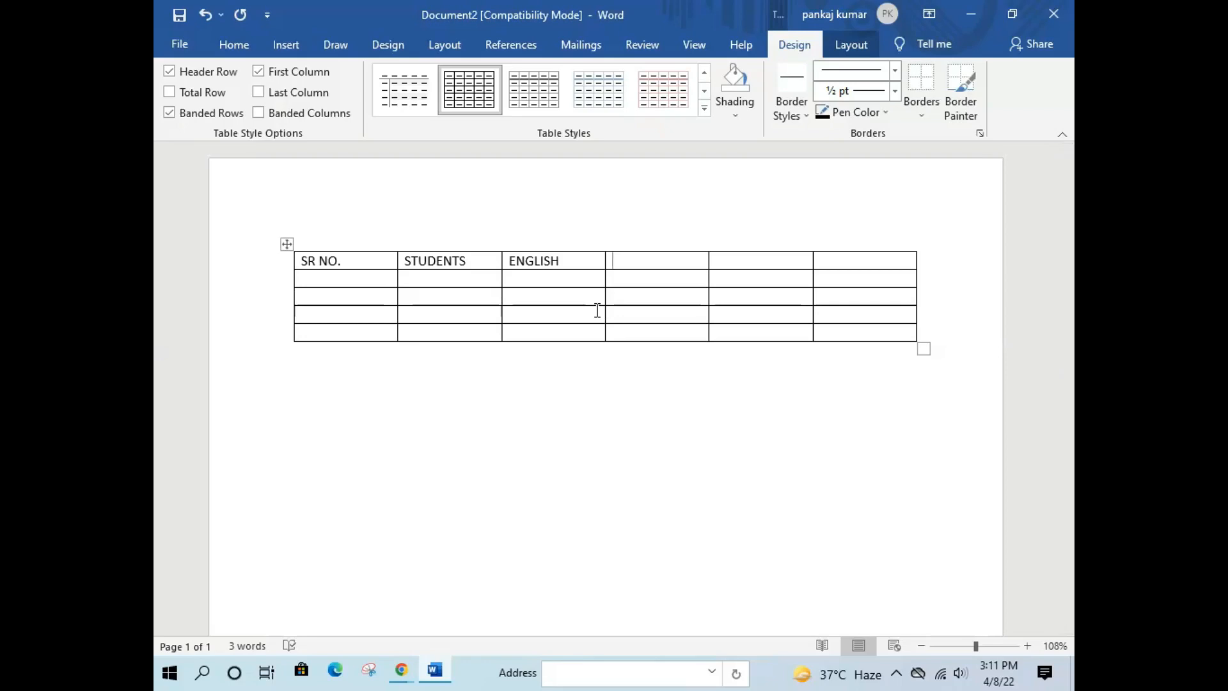
{"action": "type", "text": "HINDO"}
{"action": "key", "text": "BackSpace"}
{"action": "type", "text": "I"}
{"action": "key", "text": "Tab"}
{"action": "type", "text": "MATH"}
{"action": "left_click", "coordinate": [835, 260]}
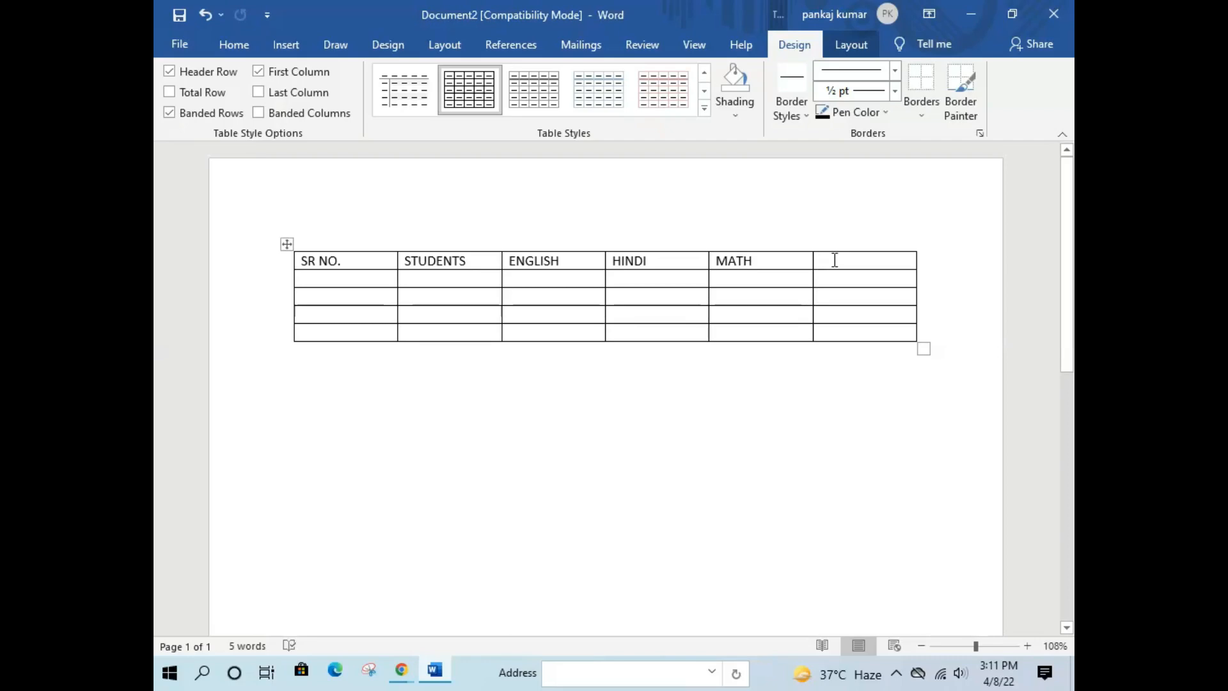
{"action": "type", "text": "S"}
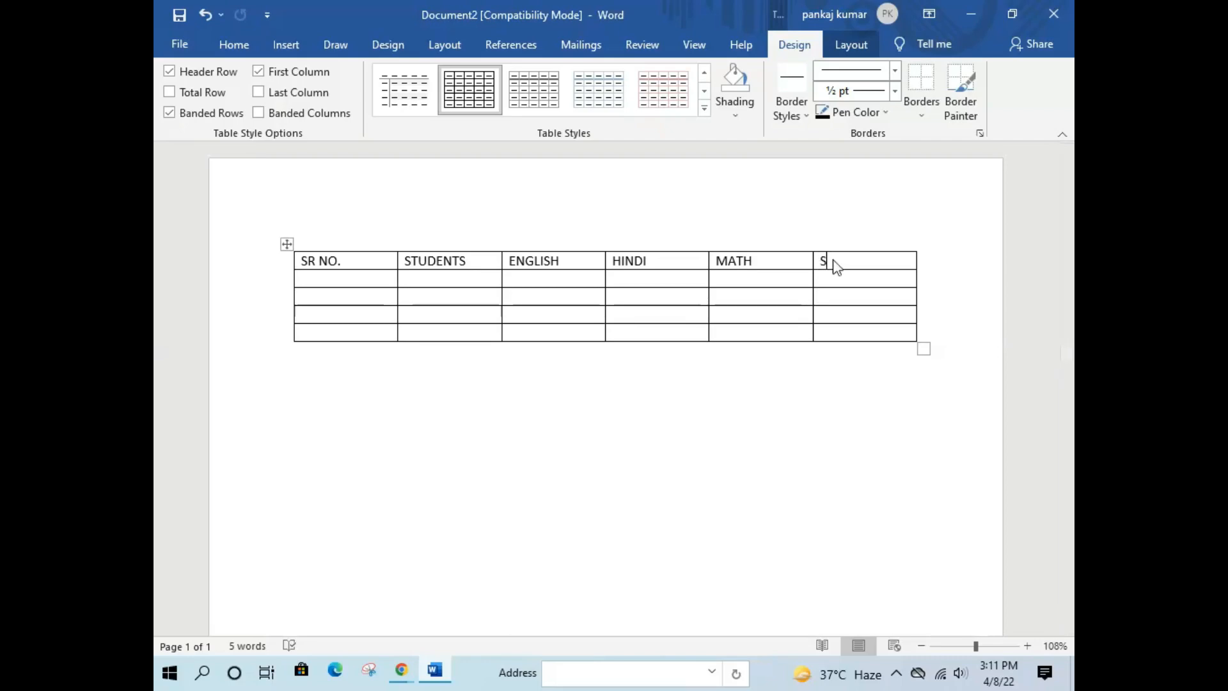
{"action": "type", "text": "CIENCE"}
Number the four rows below the header 1, 2, 3 and 4 in the SR NO. column
{"action": "left_click", "coordinate": [344, 279]}
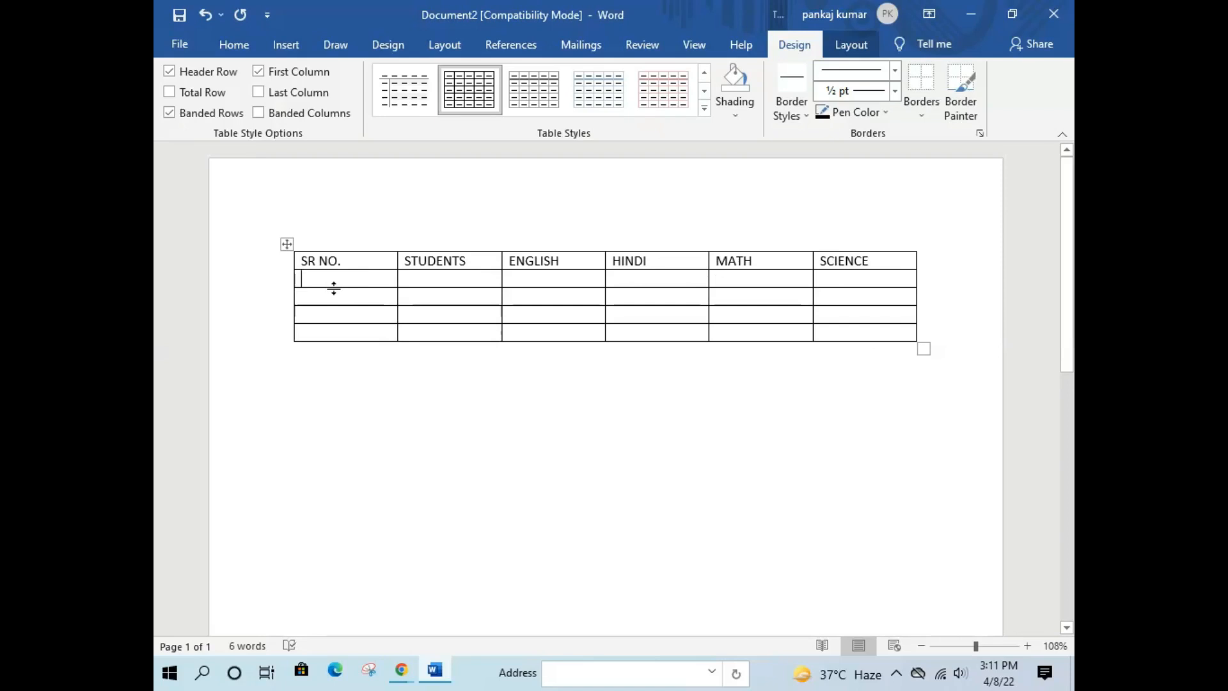
{"action": "type", "text": "1"}
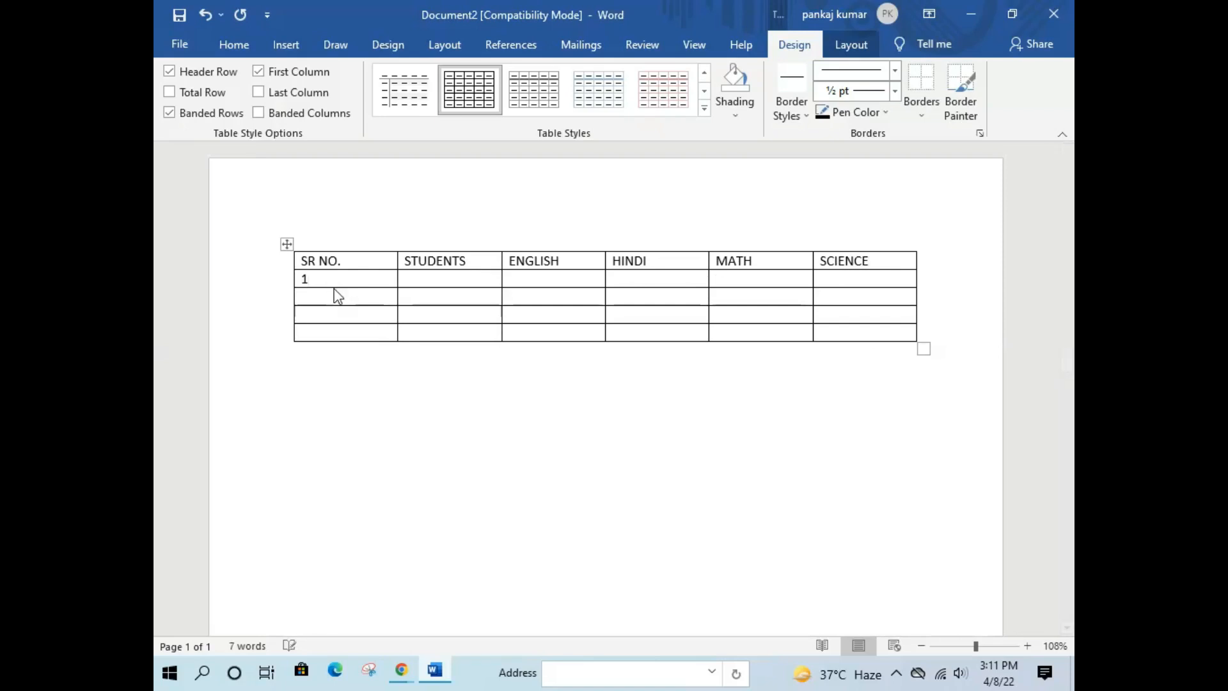
{"action": "left_click", "coordinate": [344, 294]}
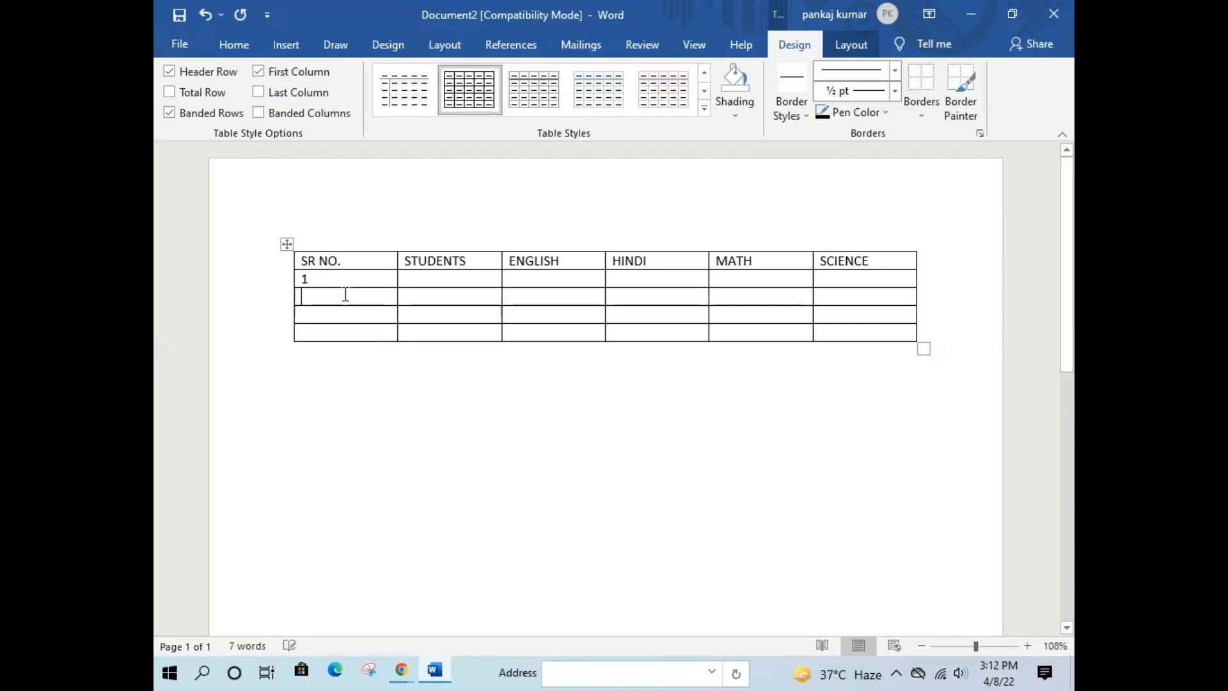
{"action": "type", "text": "2"}
{"action": "left_click", "coordinate": [315, 315]}
{"action": "type", "text": "3"}
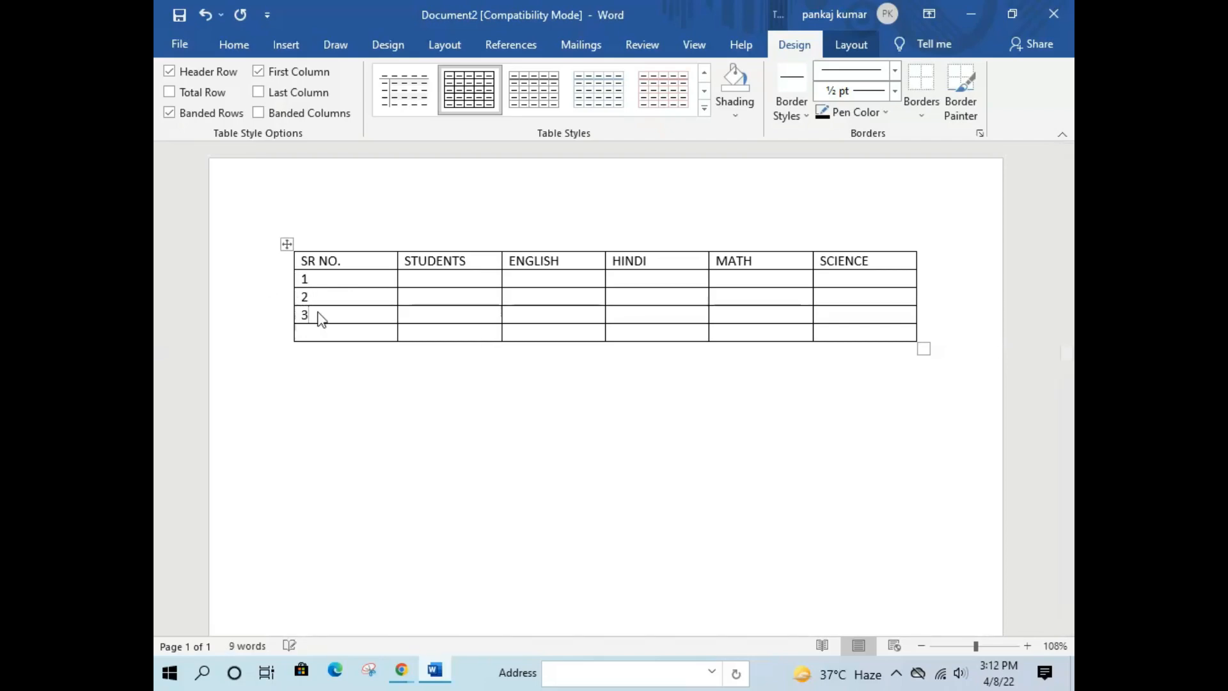
{"action": "type", "text": "4"}
Fill the STUDENTS column with the first names of the four students
{"action": "left_click", "coordinate": [466, 279]}
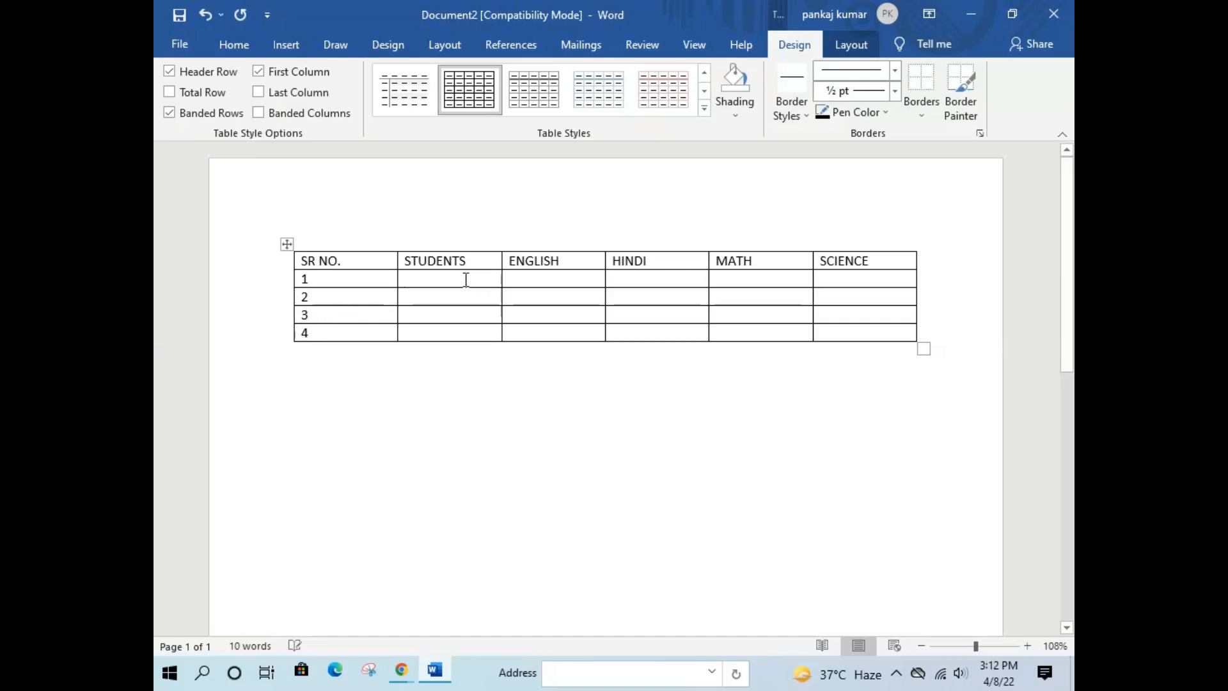
{"action": "type", "text": "RA"}
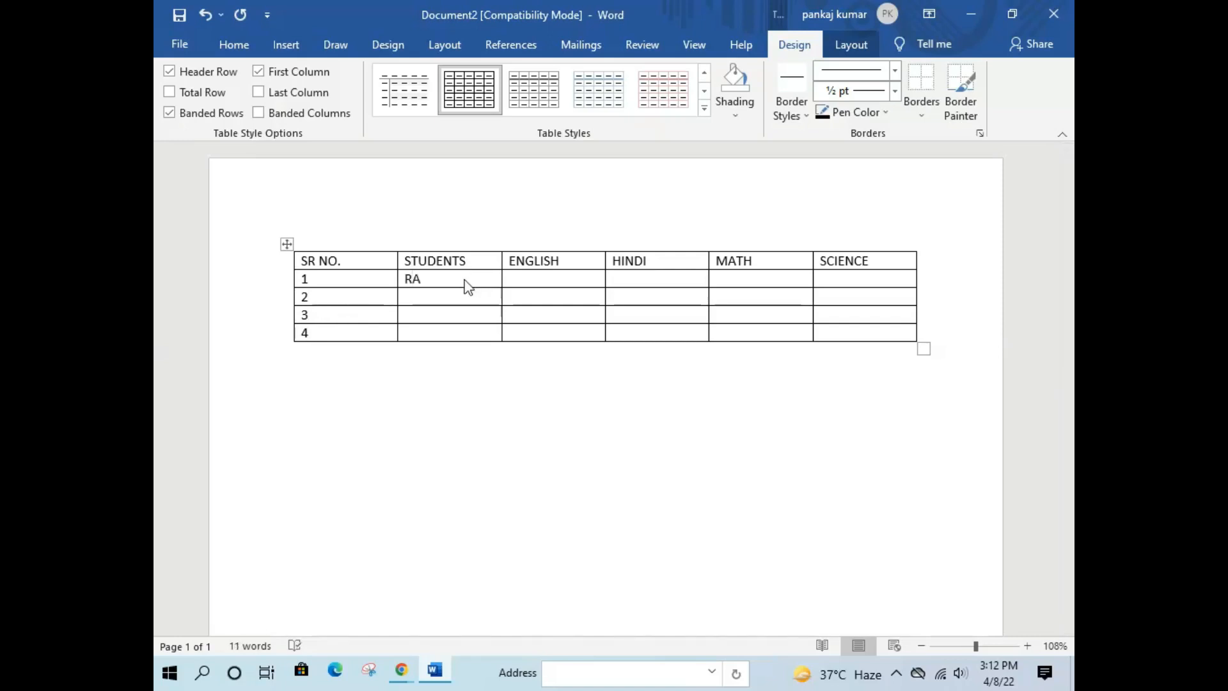
{"action": "type", "text": "M"}
{"action": "type", "text": "SHY"}
{"action": "type", "text": "AM"}
{"action": "type", "text": "VI"}
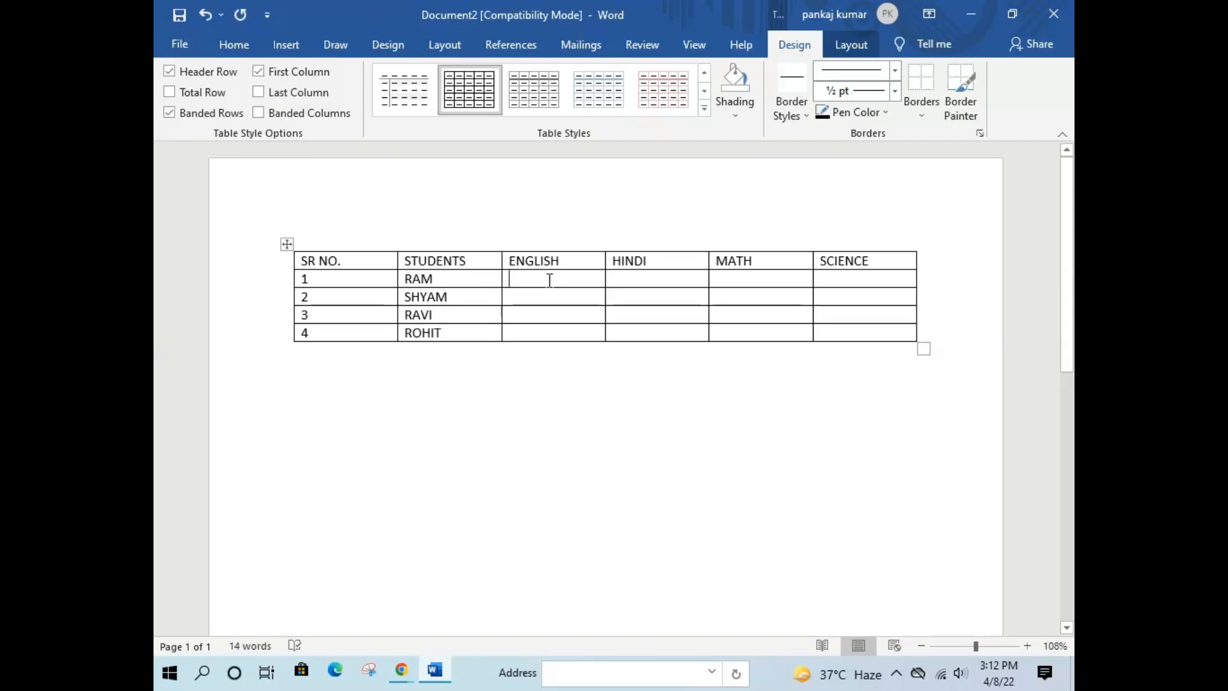
Enter the marks 45, 15, 24 and 65 down the ENGLISH column
{"action": "left_click", "coordinate": [550, 280]}
{"action": "type", "text": "45 "}
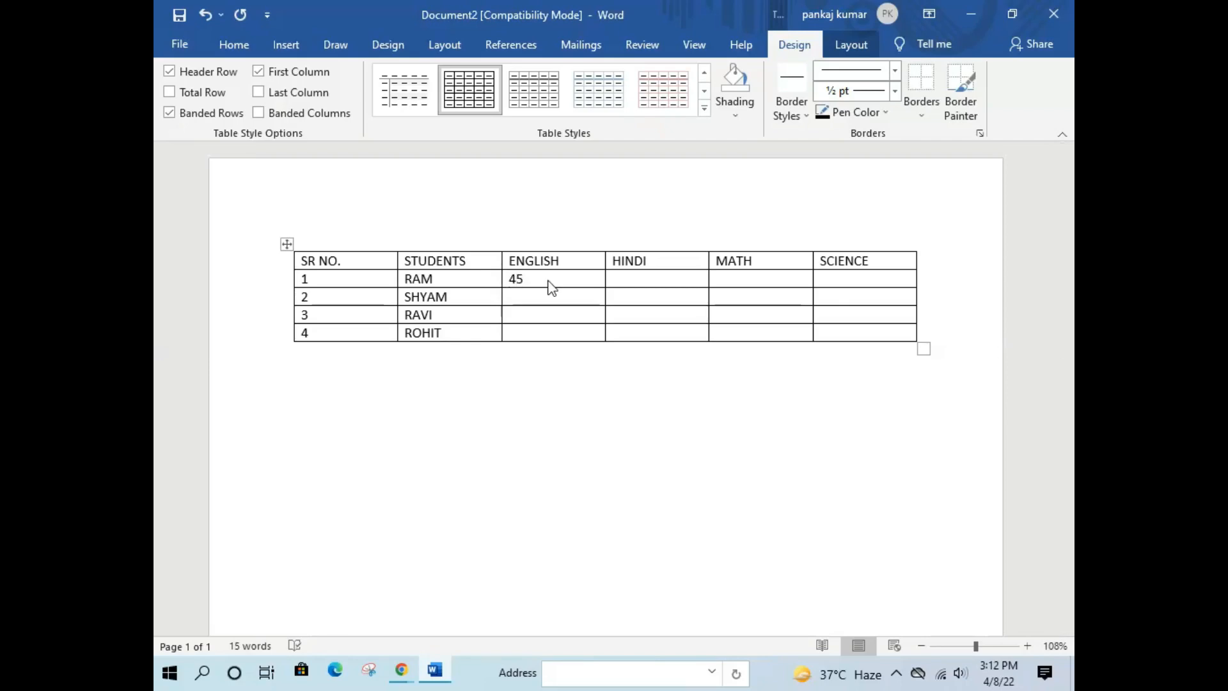
{"action": "type", "text": "15 "}
{"action": "type", "text": "24"}
Enter the marks 65, 48, 54 and 25 down the HINDI column
{"action": "left_click", "coordinate": [651, 279]}
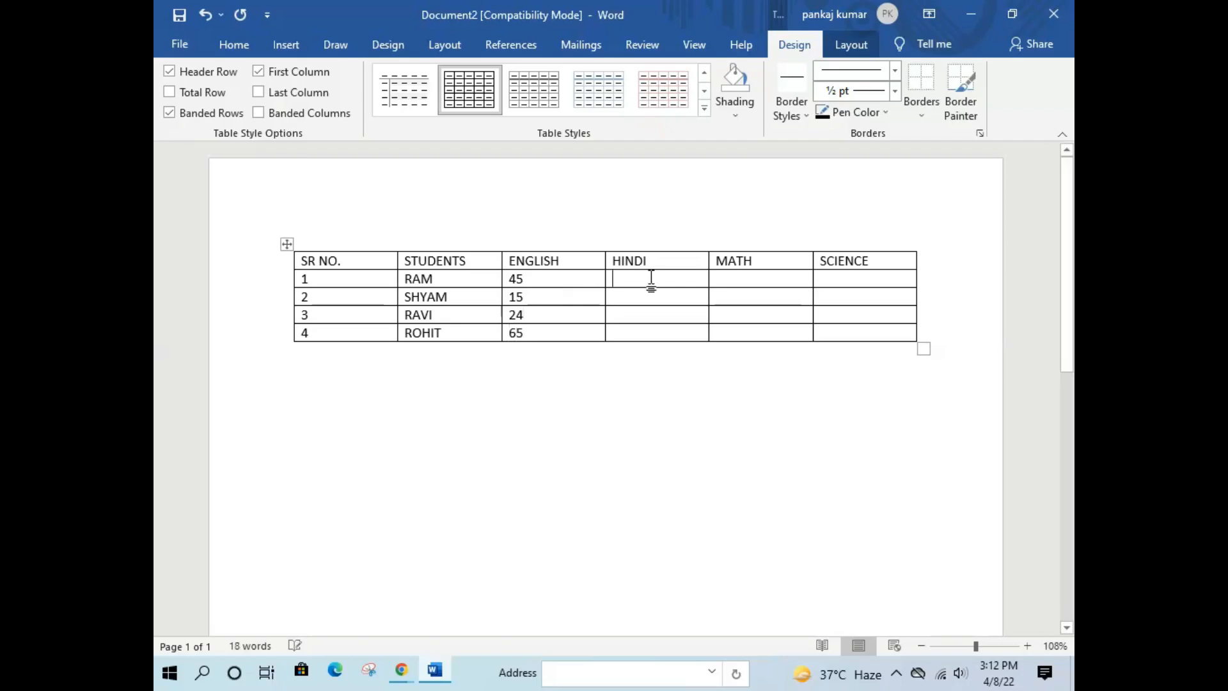
{"action": "type", "text": "65"}
{"action": "key", "text": "Down"}
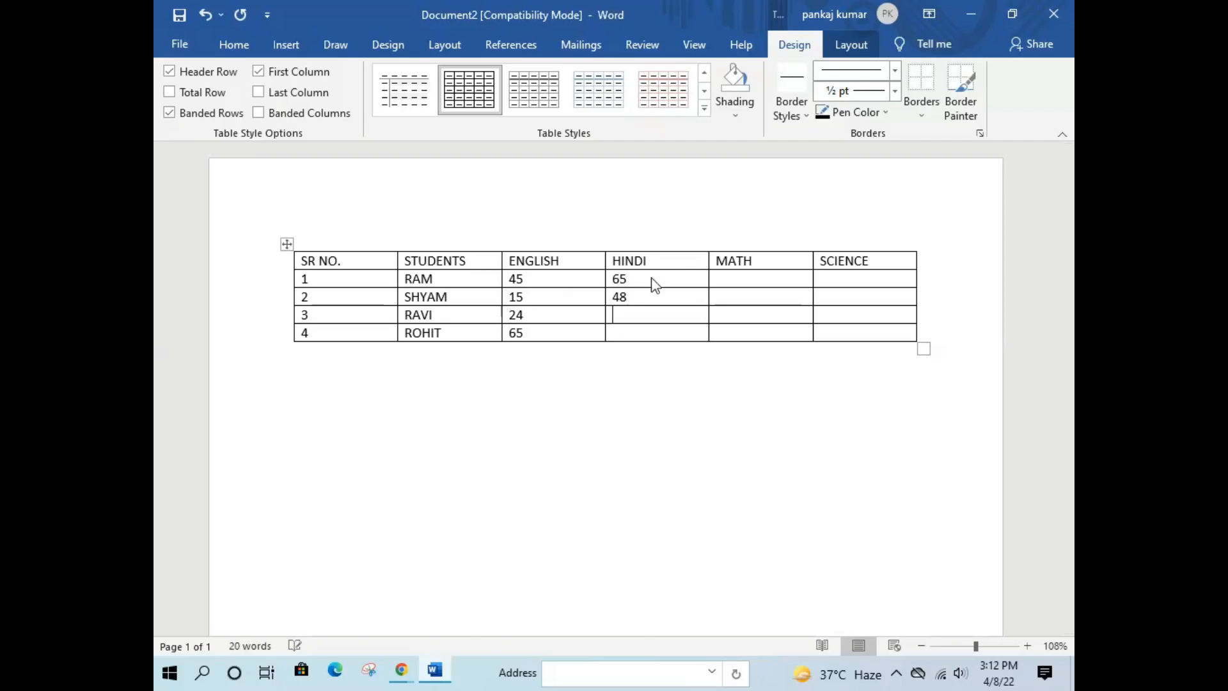
{"action": "type", "text": "544"}
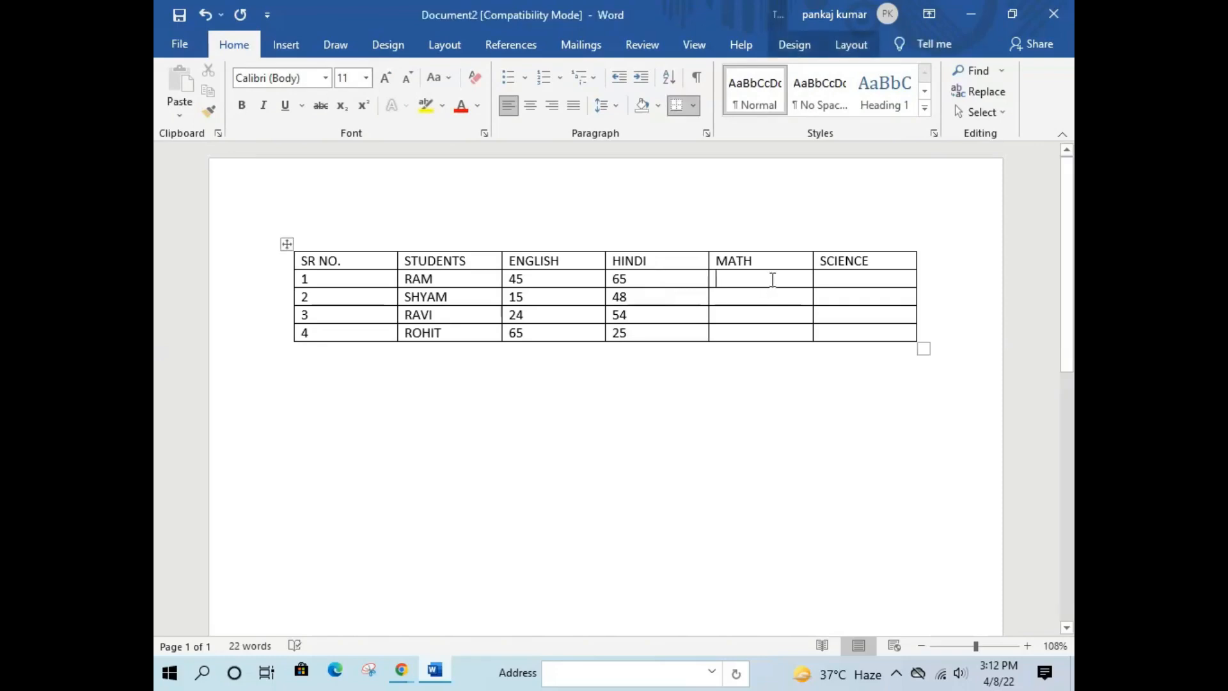
Enter the marks 65, 47, 49 and 35 in the MATH column and 45, 45, 65 and 52 in the SCIENCE column
{"action": "type", "text": "65"}
{"action": "key", "text": "Down"}
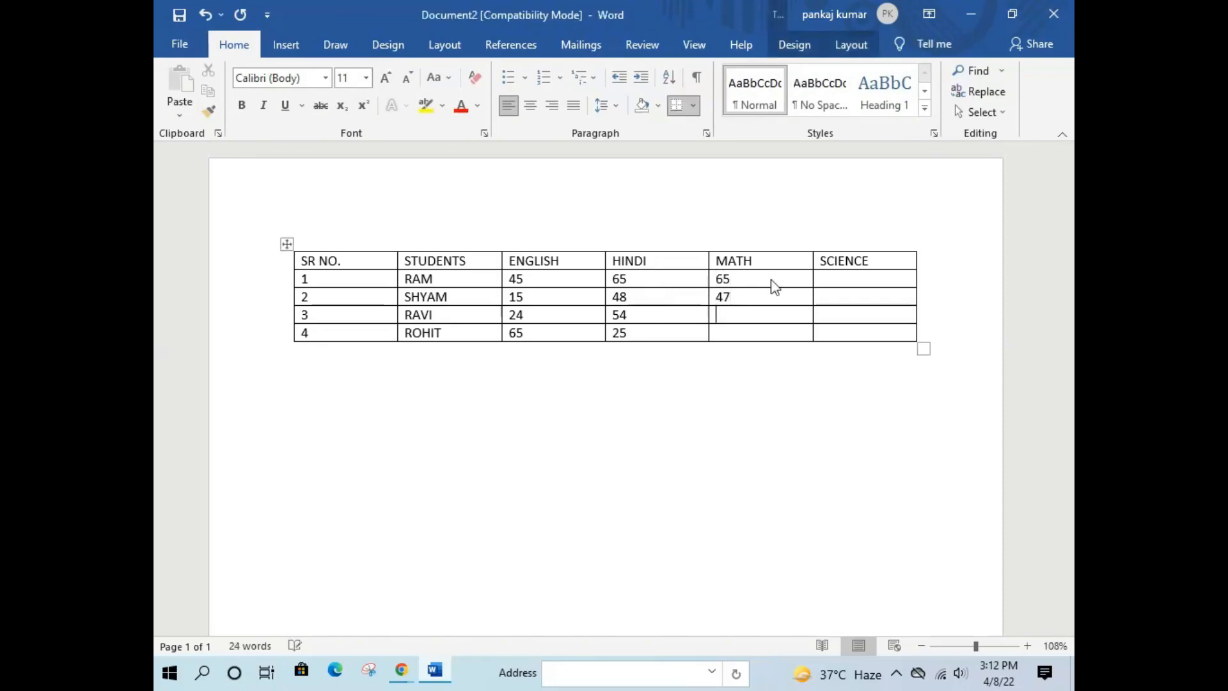
{"action": "type", "text": "49"}
{"action": "left_click", "coordinate": [870, 280]}
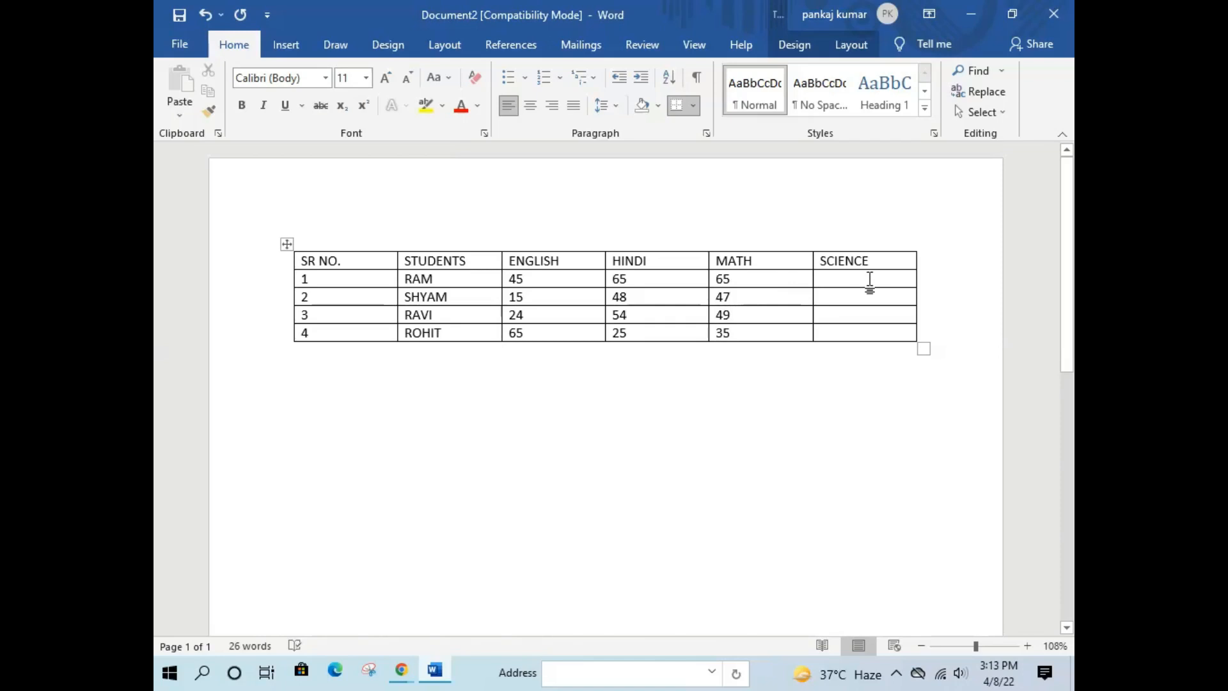
{"action": "type", "text": "45"}
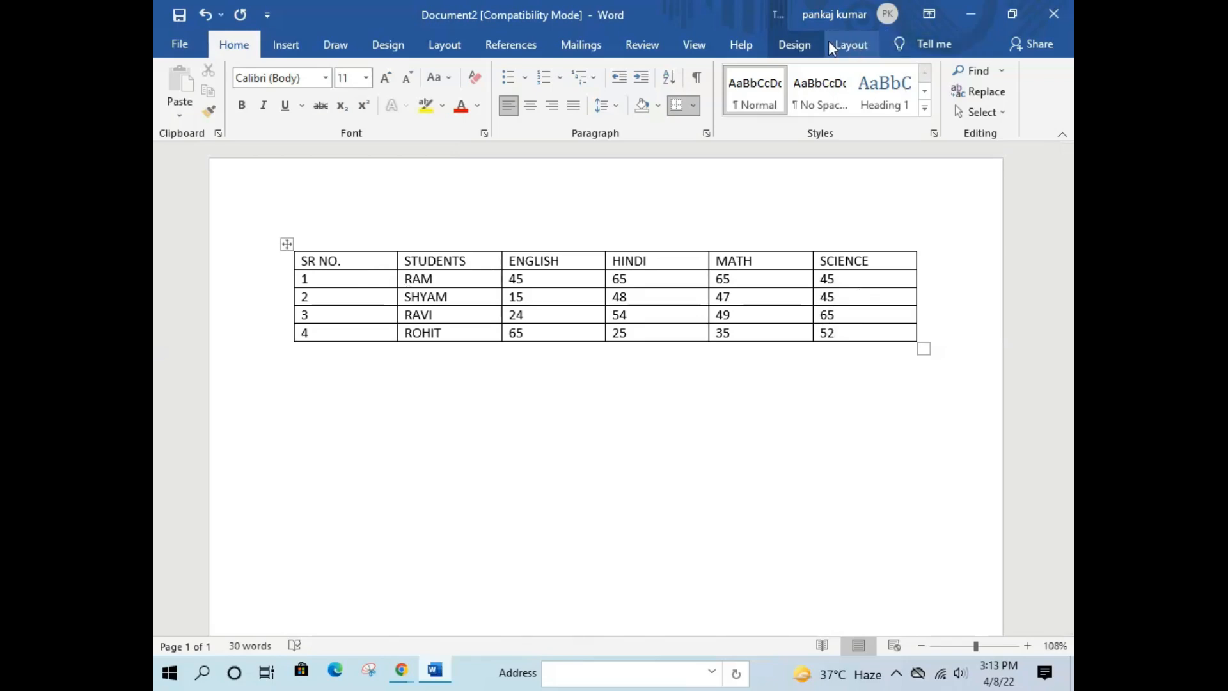
{"action": "left_click", "coordinate": [799, 45]}
{"action": "left_click", "coordinate": [864, 48]}
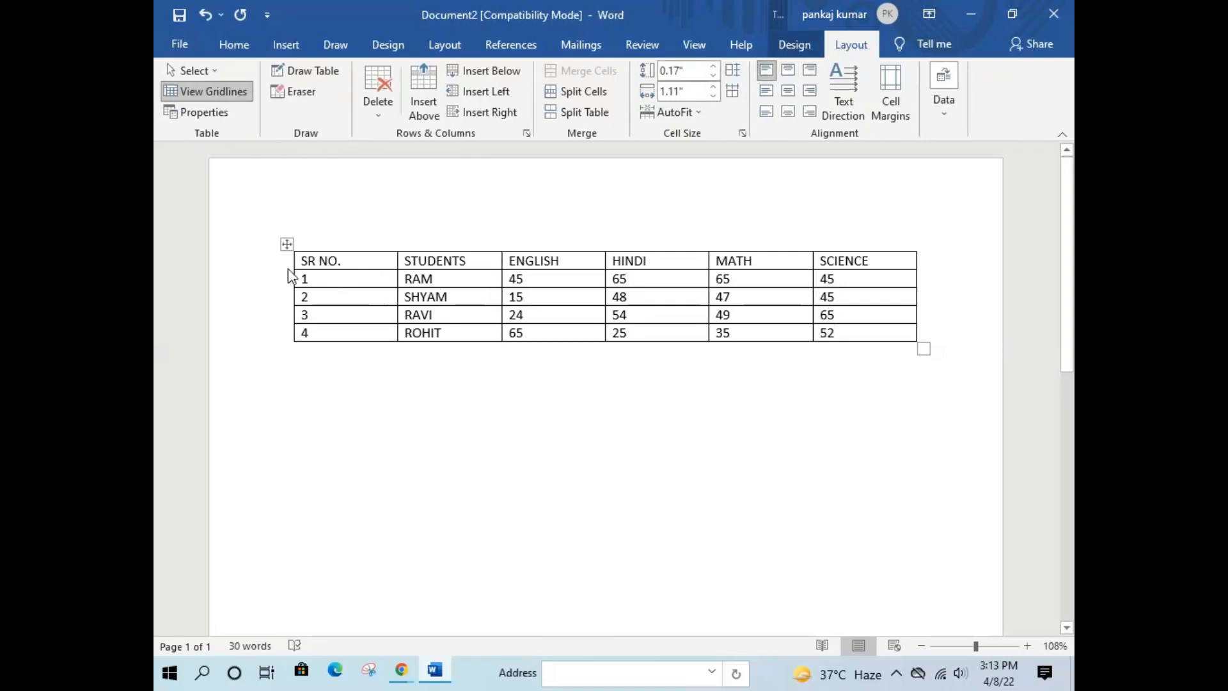
{"action": "left_click", "coordinate": [286, 244]}
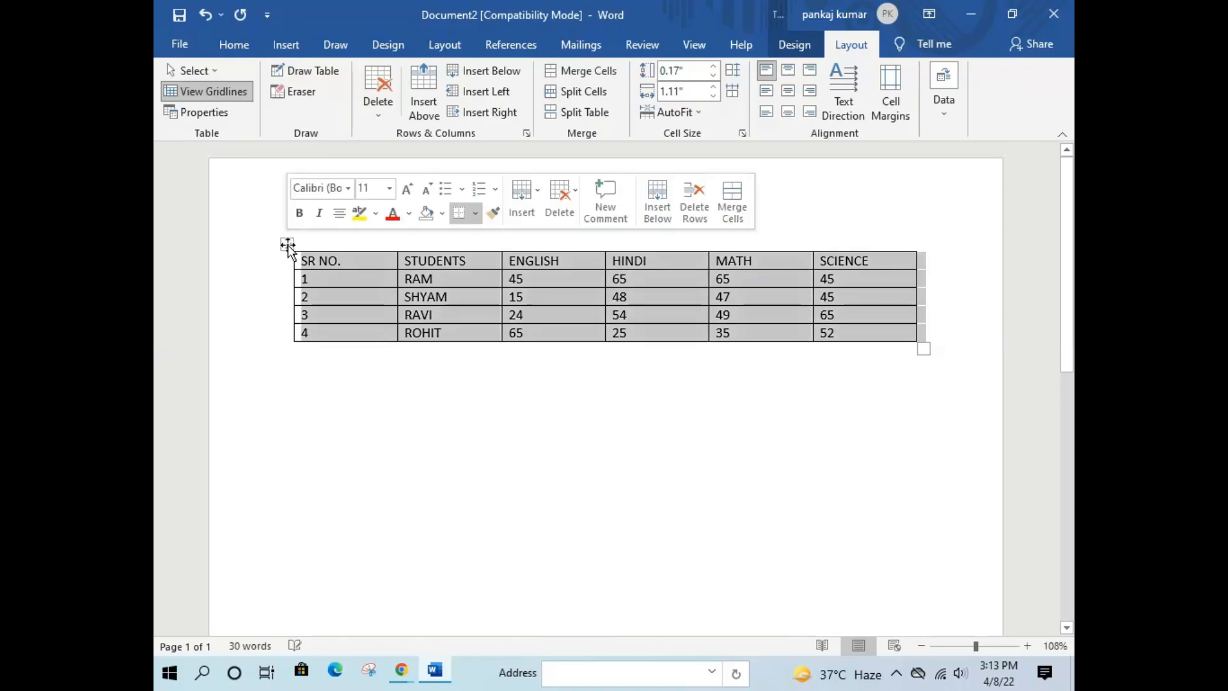
{"action": "left_click", "coordinate": [640, 275]}
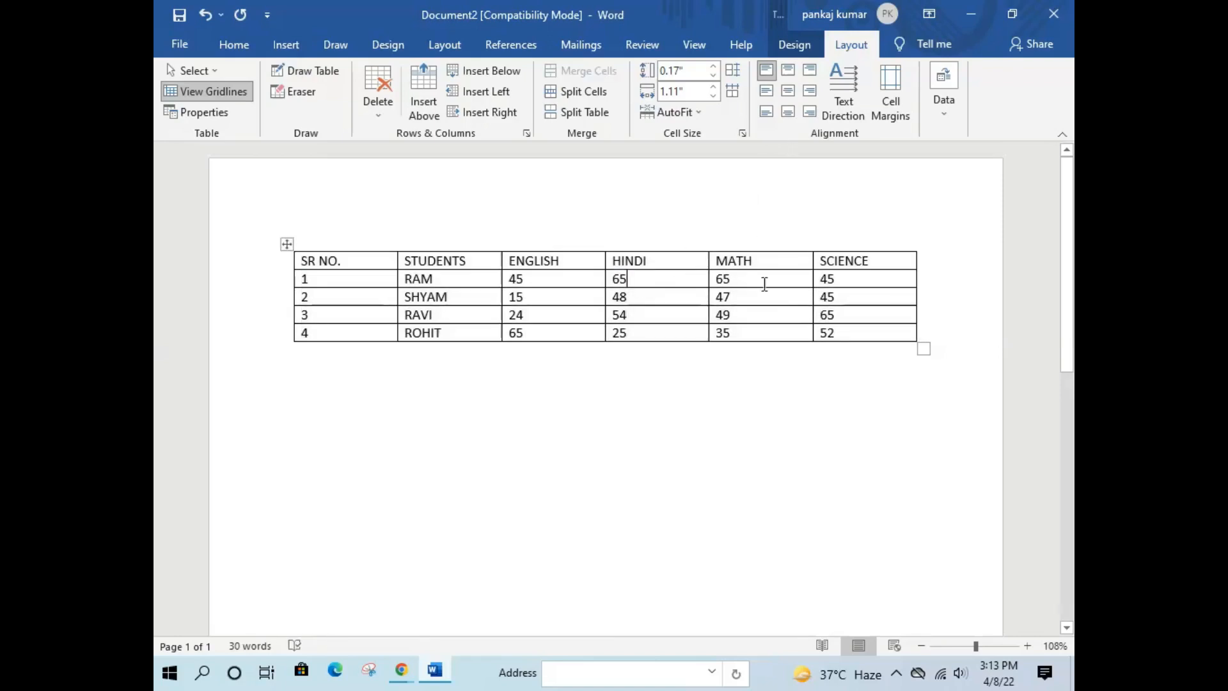
{"action": "left_click", "coordinate": [795, 45]}
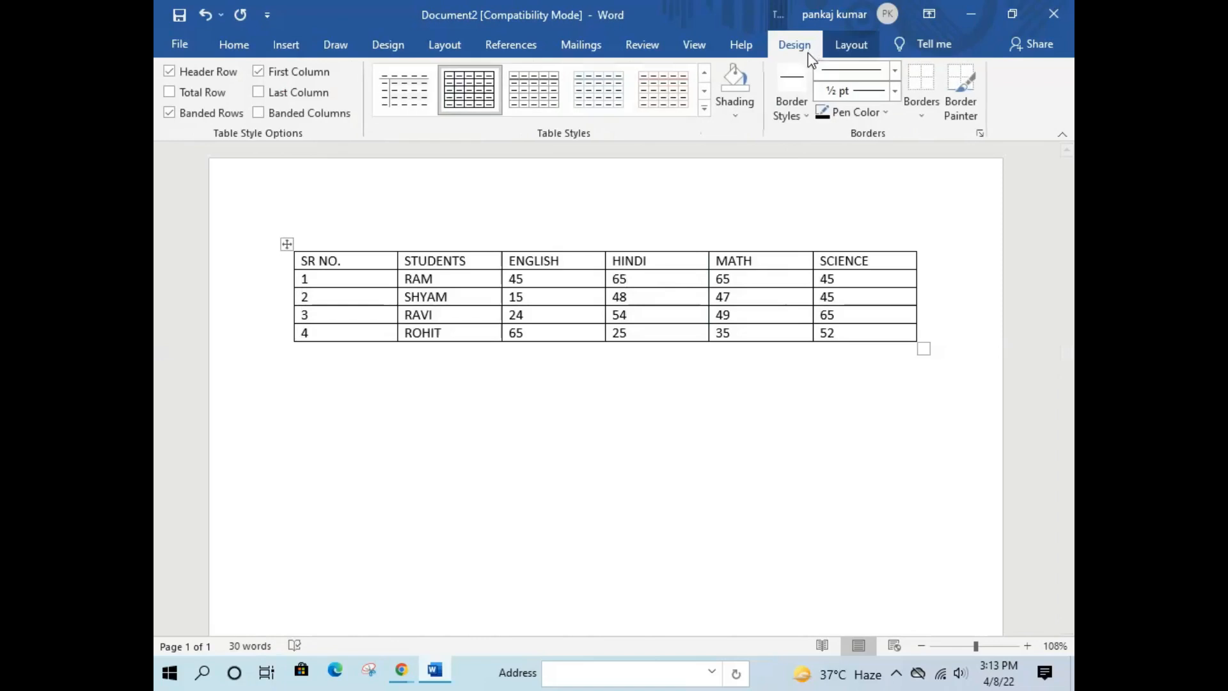
Select only the table cell holding the HINDI mark of the first student
{"action": "left_click", "coordinate": [842, 48]}
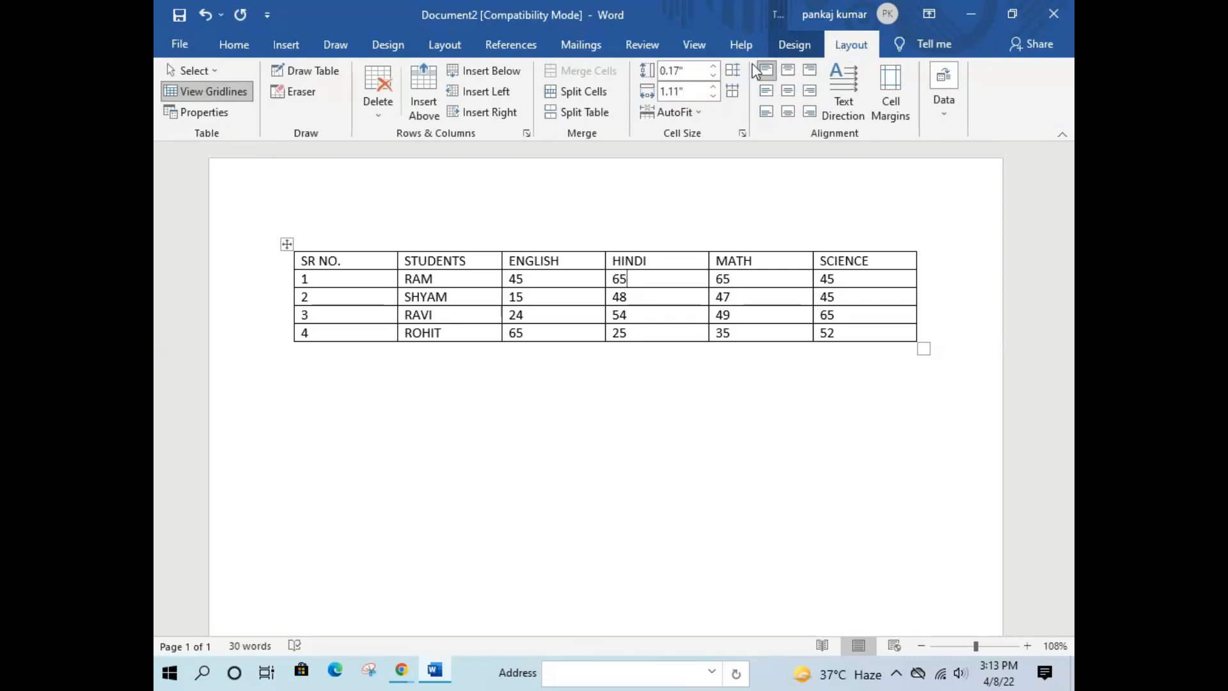
{"action": "left_click", "coordinate": [218, 70]}
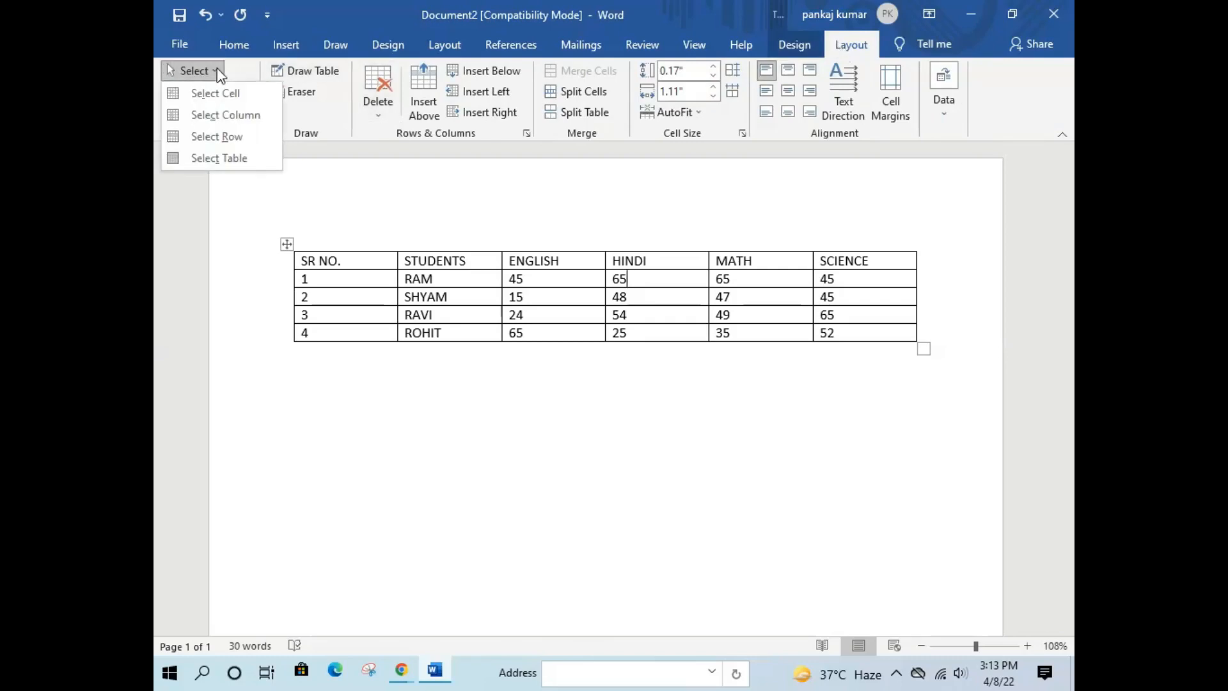
{"action": "left_click", "coordinate": [215, 69]}
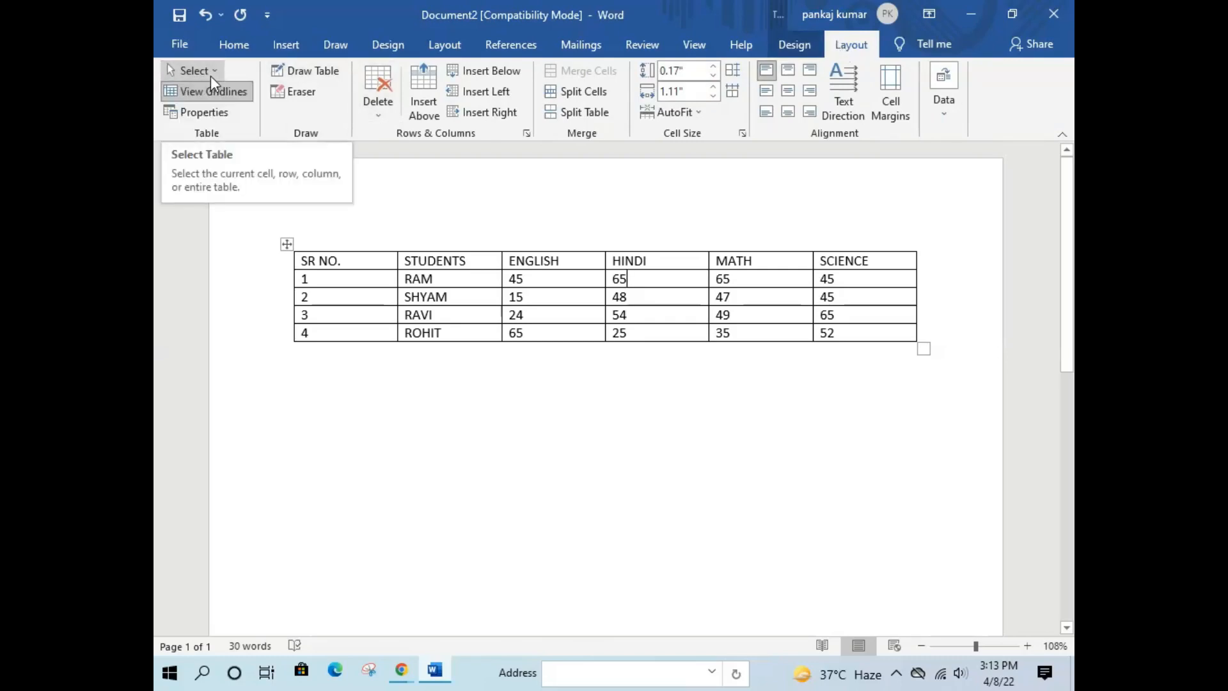
{"action": "left_click", "coordinate": [211, 71]}
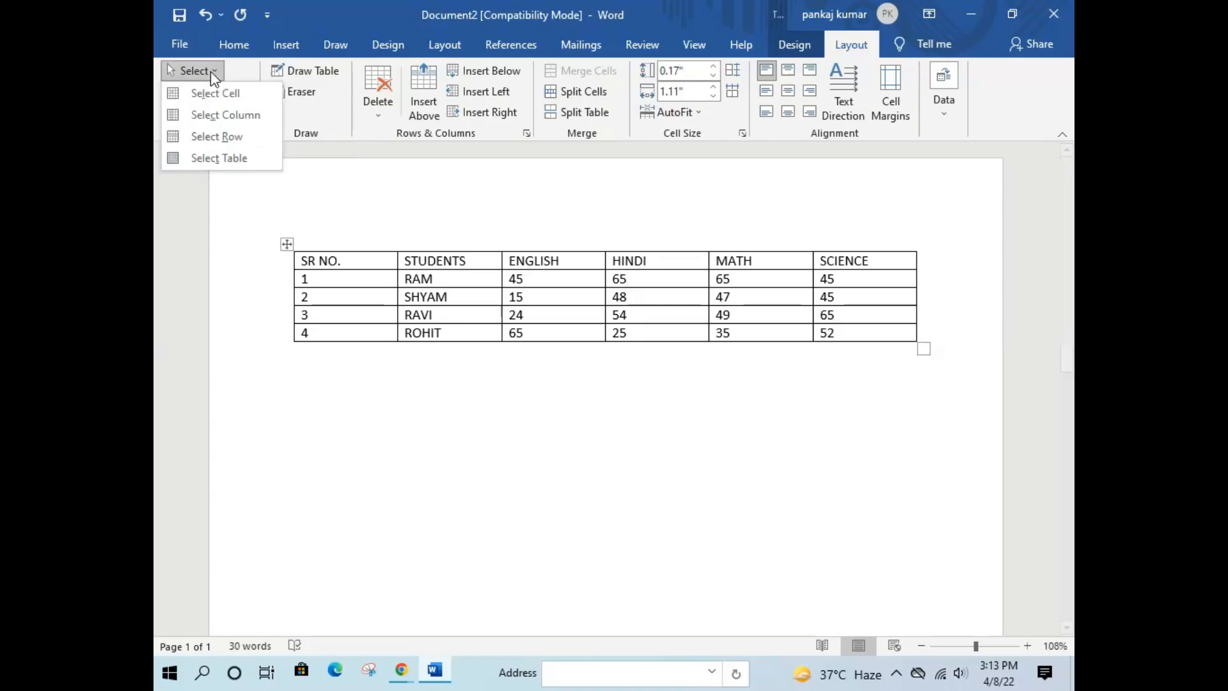
{"action": "left_click", "coordinate": [245, 98]}
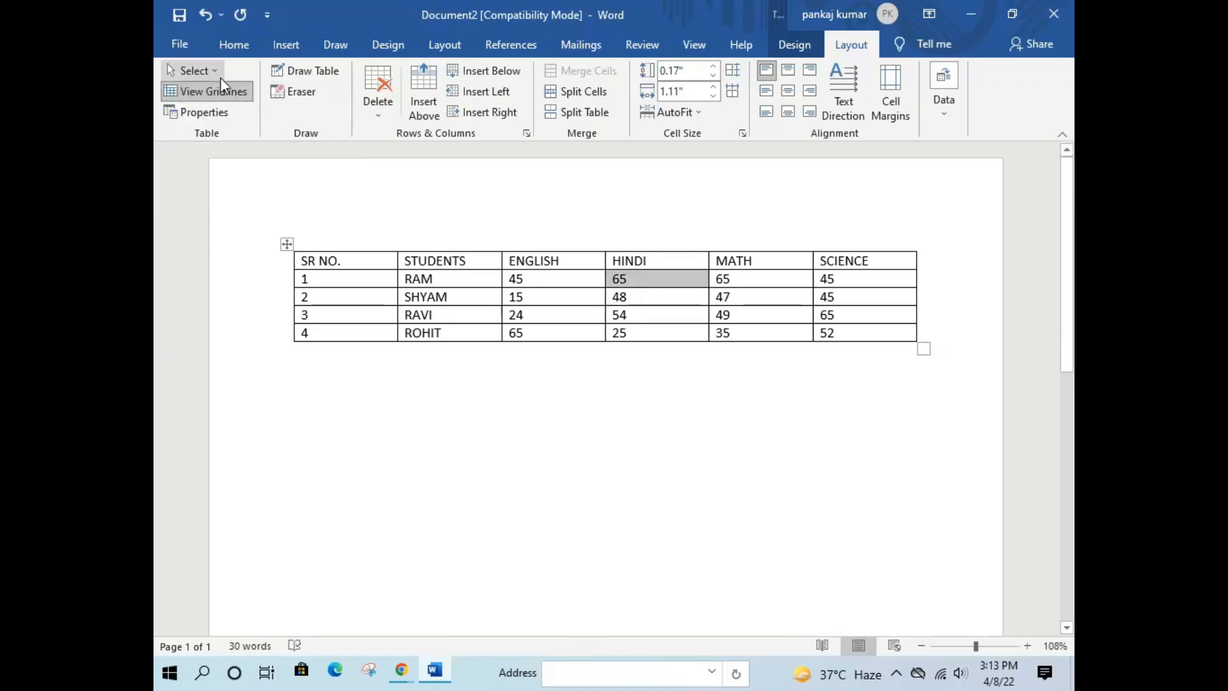
Select the entire HINDI column, then extend the selection to all of its rows
{"action": "left_click", "coordinate": [220, 74]}
{"action": "left_click", "coordinate": [252, 121]}
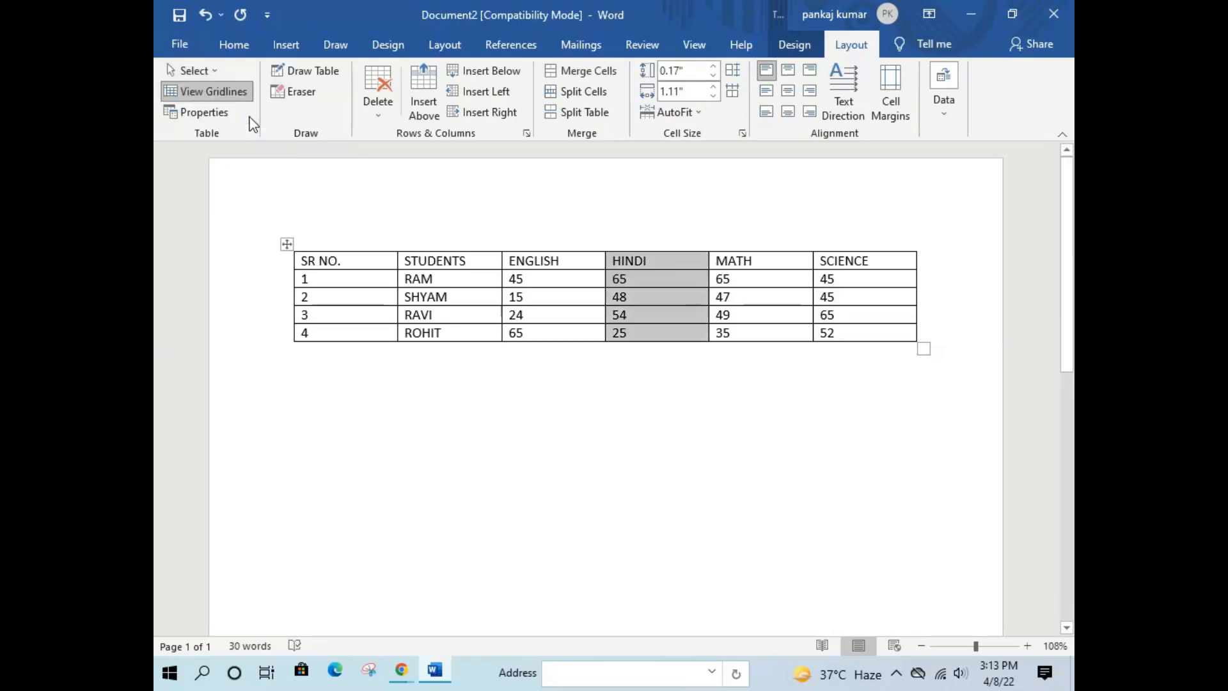
{"action": "left_click", "coordinate": [215, 68]}
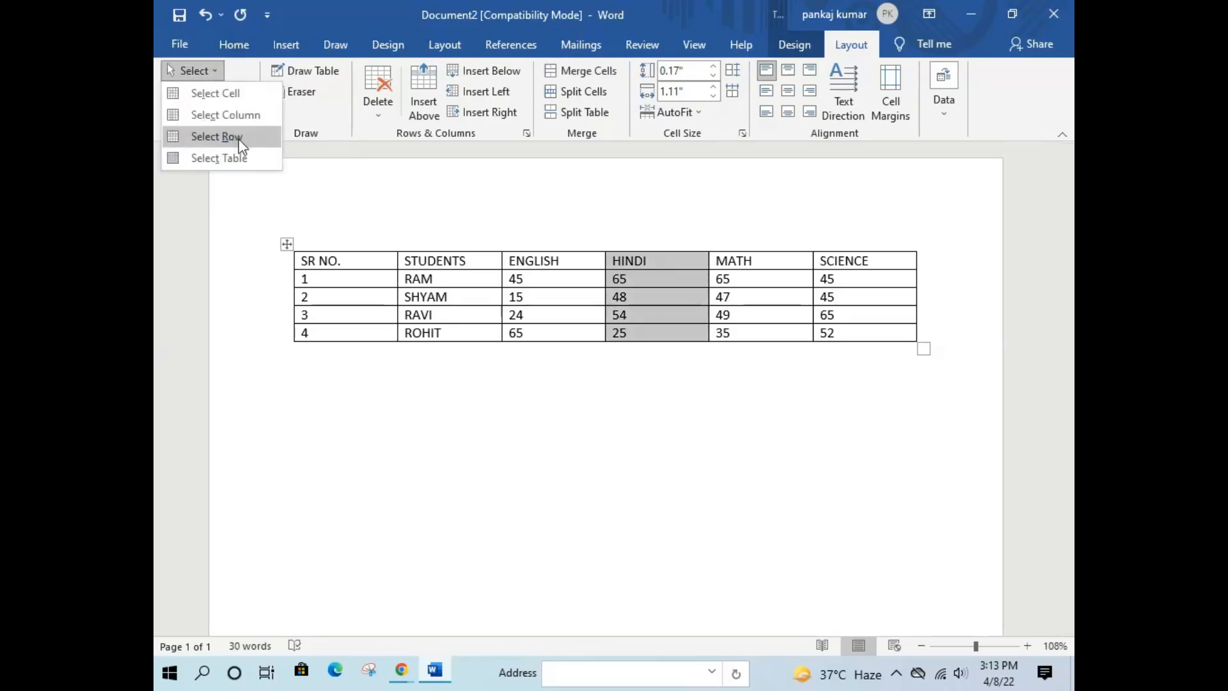
{"action": "left_click", "coordinate": [242, 138]}
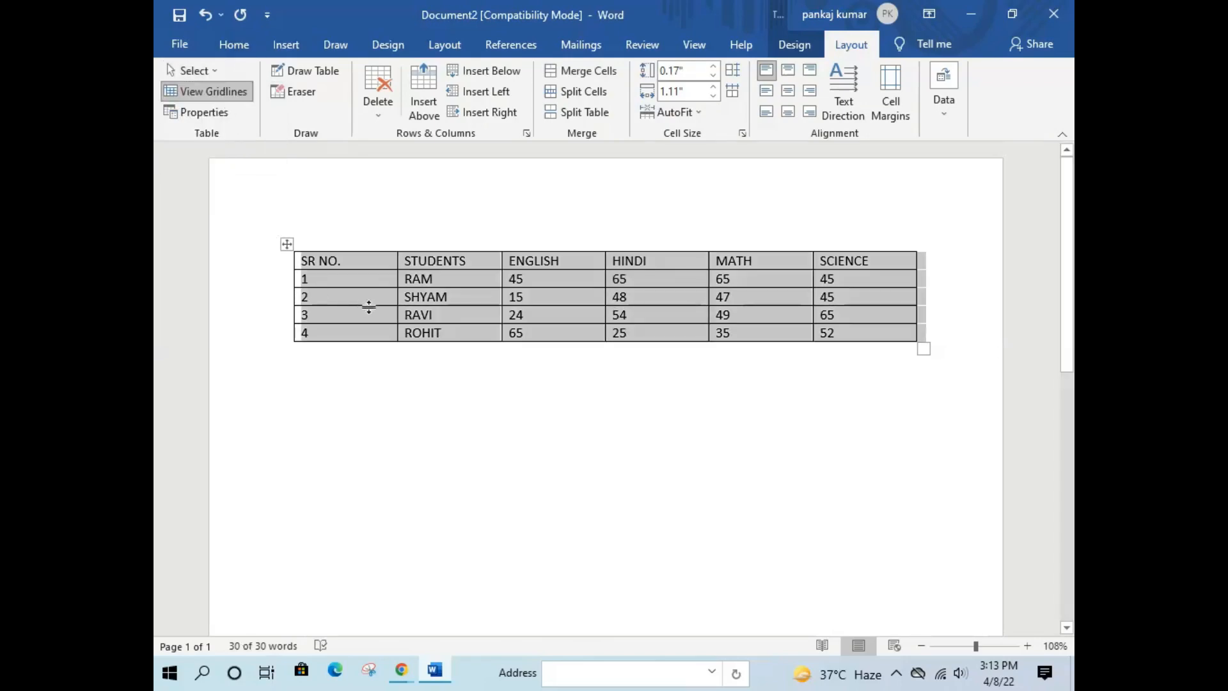
Select the header row of the marks table, starting from the SR NO. cell
{"action": "left_click", "coordinate": [357, 266]}
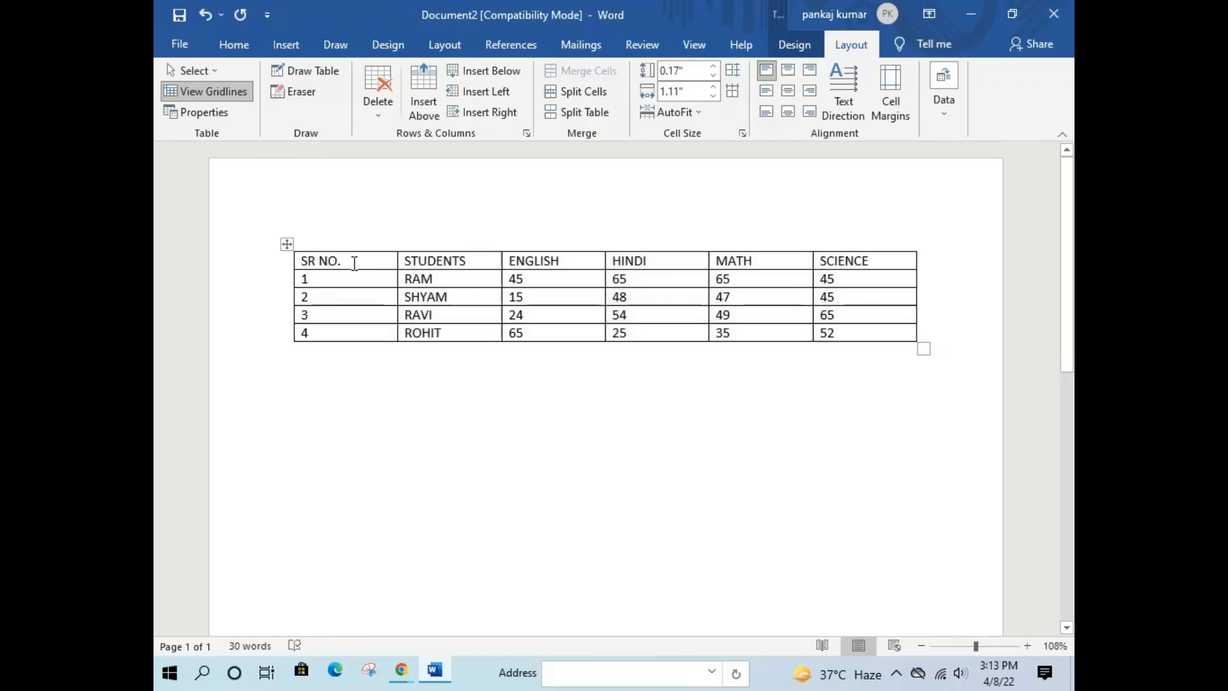
{"action": "left_click", "coordinate": [213, 71]}
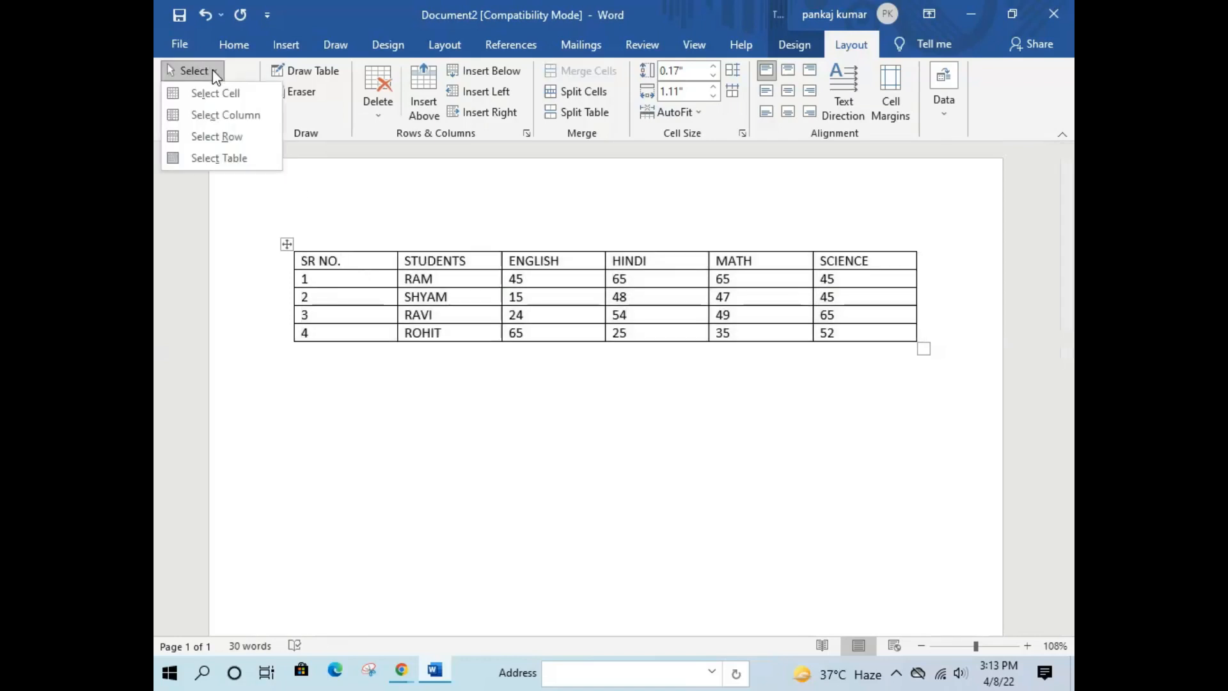
{"action": "left_click", "coordinate": [232, 133]}
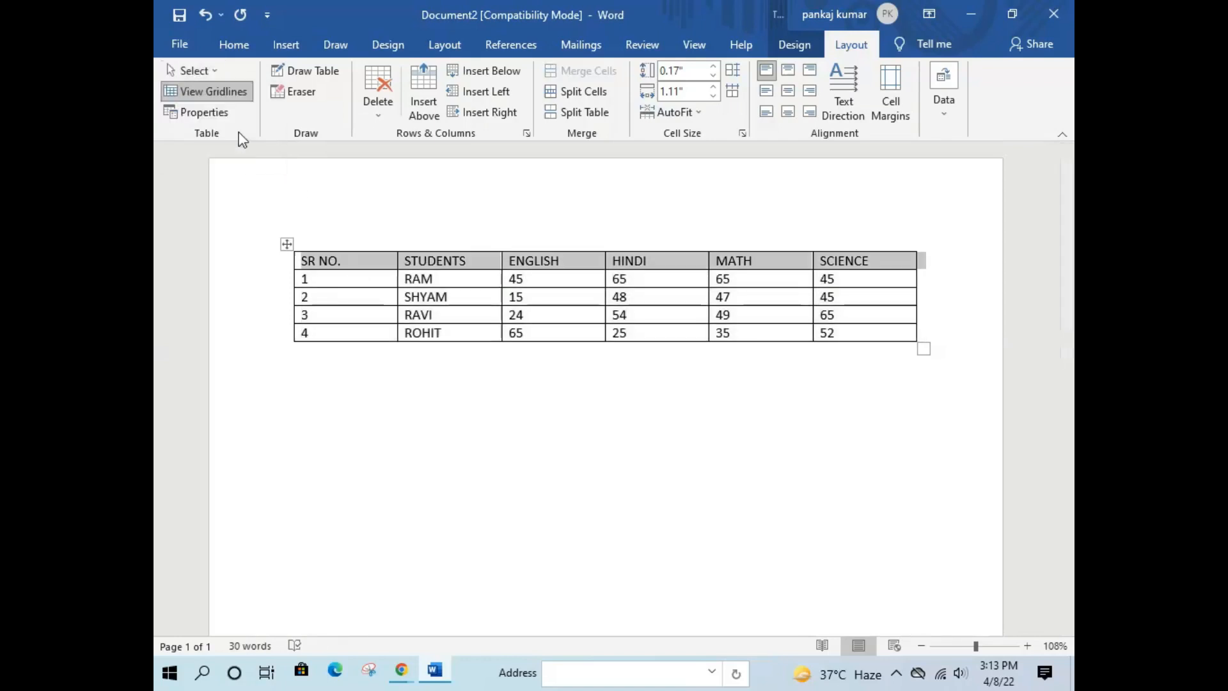
Select the whole SR NO. column of the marks table from the cell containing 1
{"action": "left_click", "coordinate": [353, 280]}
{"action": "left_click", "coordinate": [211, 71]}
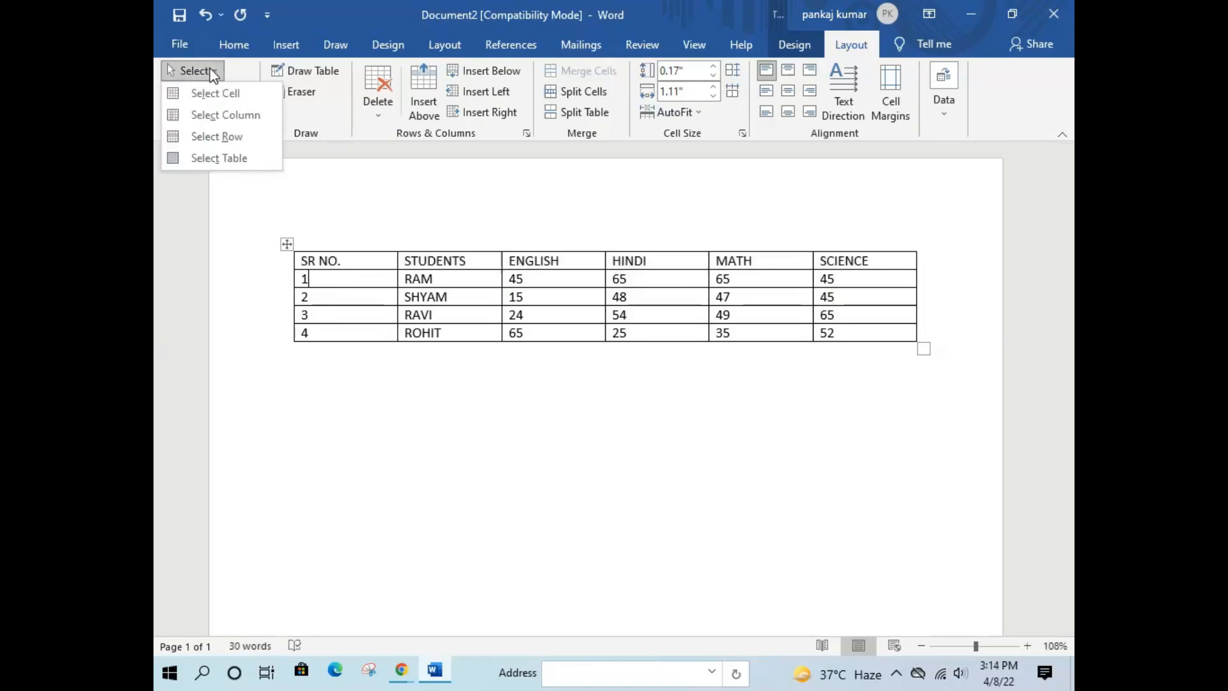
{"action": "left_click", "coordinate": [235, 118]}
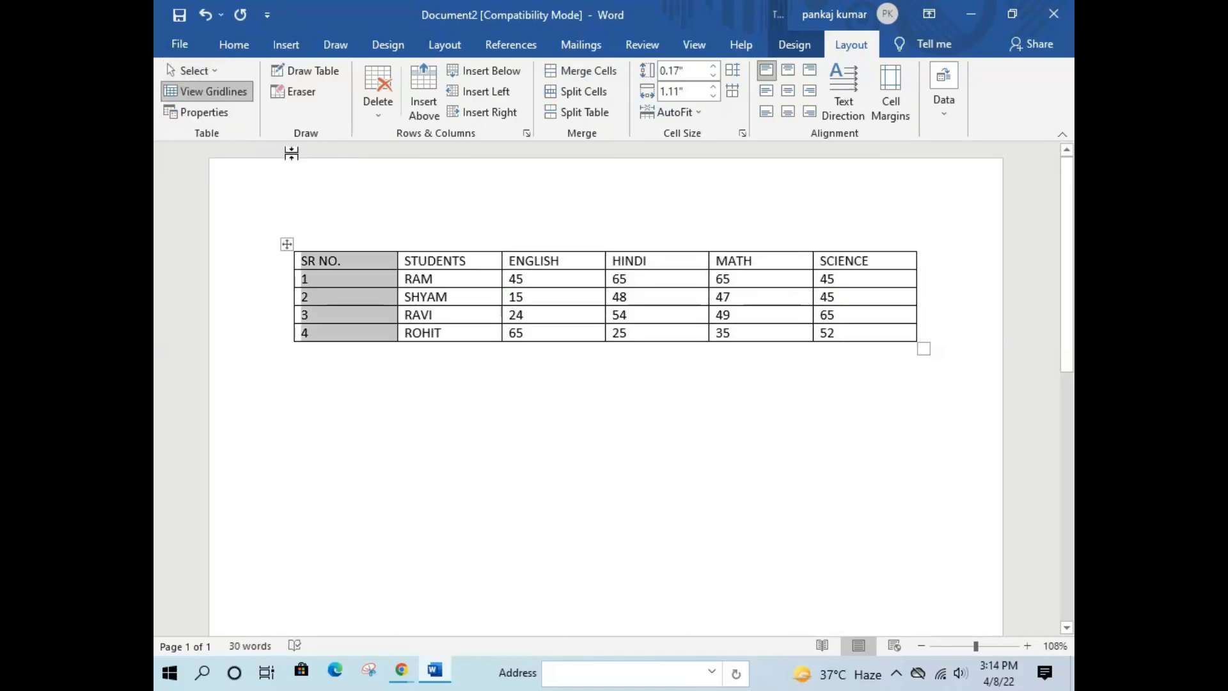
Select only the cell containing 2 in the SR NO. column
{"action": "left_click", "coordinate": [348, 304]}
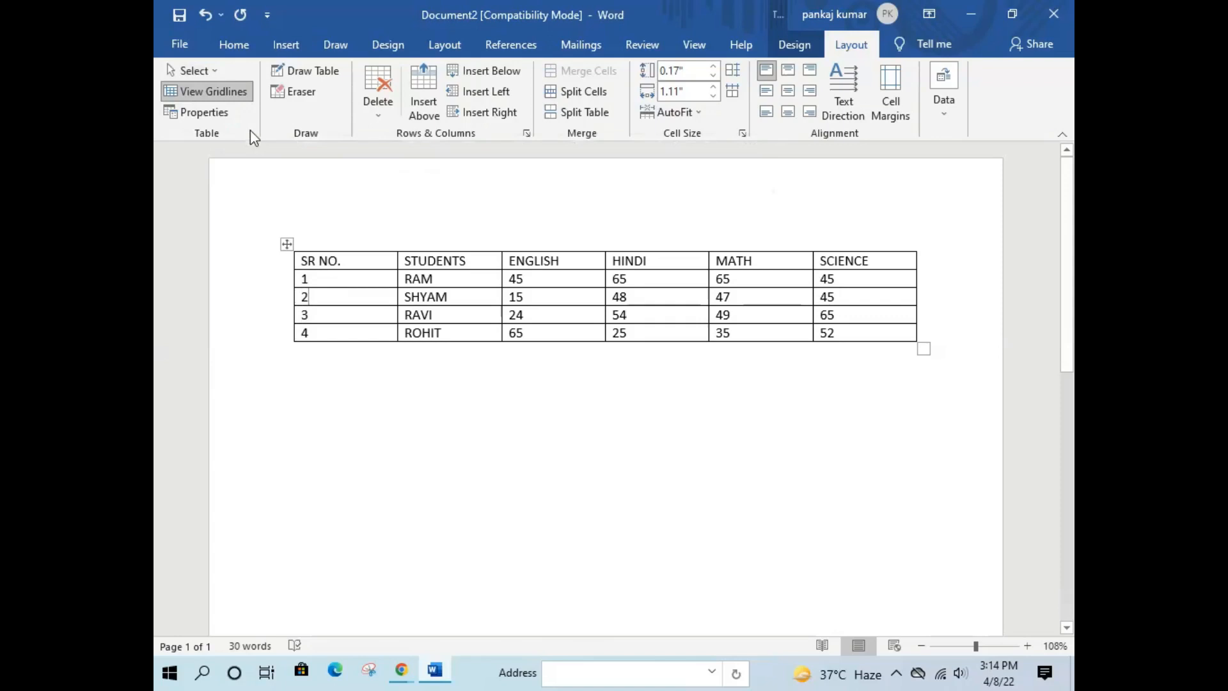
{"action": "left_click", "coordinate": [222, 68]}
{"action": "left_click", "coordinate": [233, 99]}
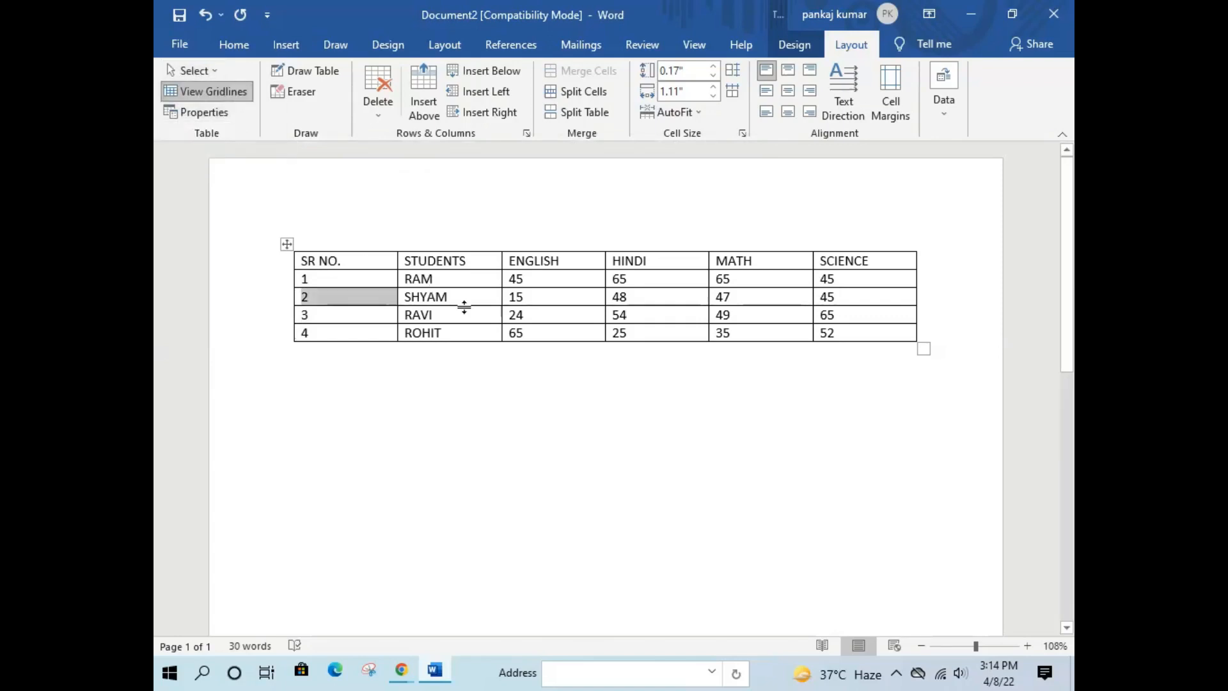
Select the whole marks table, then select just its STUDENTS column
{"action": "left_click", "coordinate": [415, 177]}
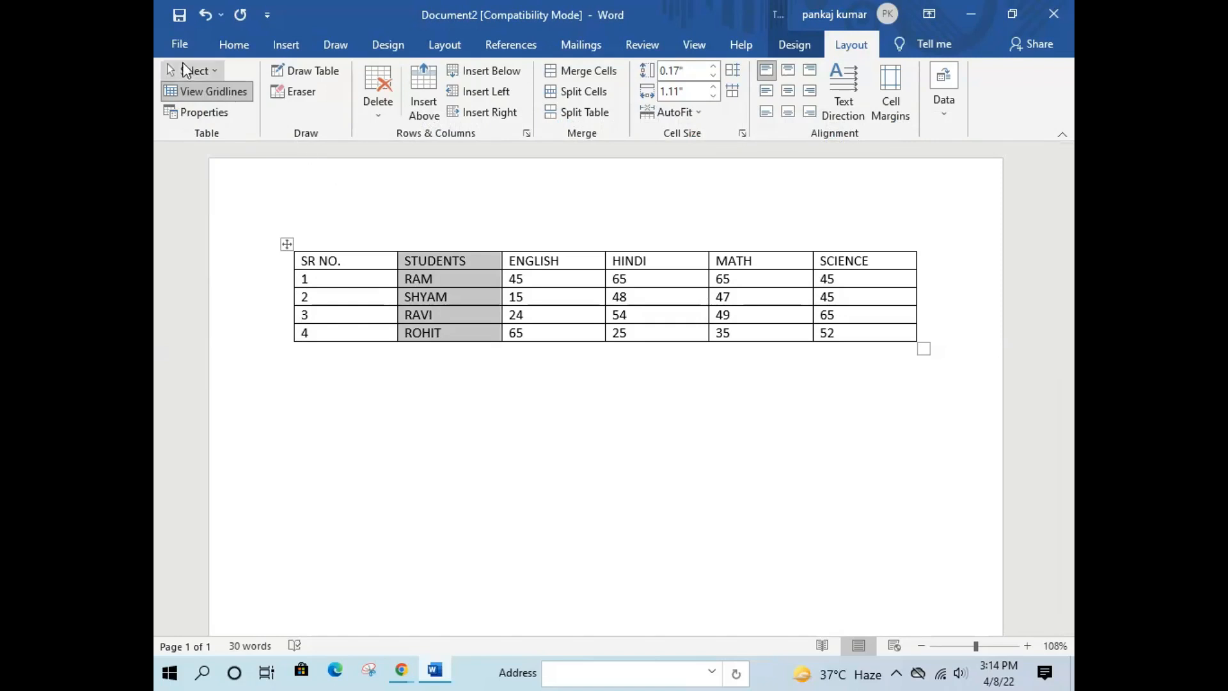
{"action": "left_click", "coordinate": [214, 71]}
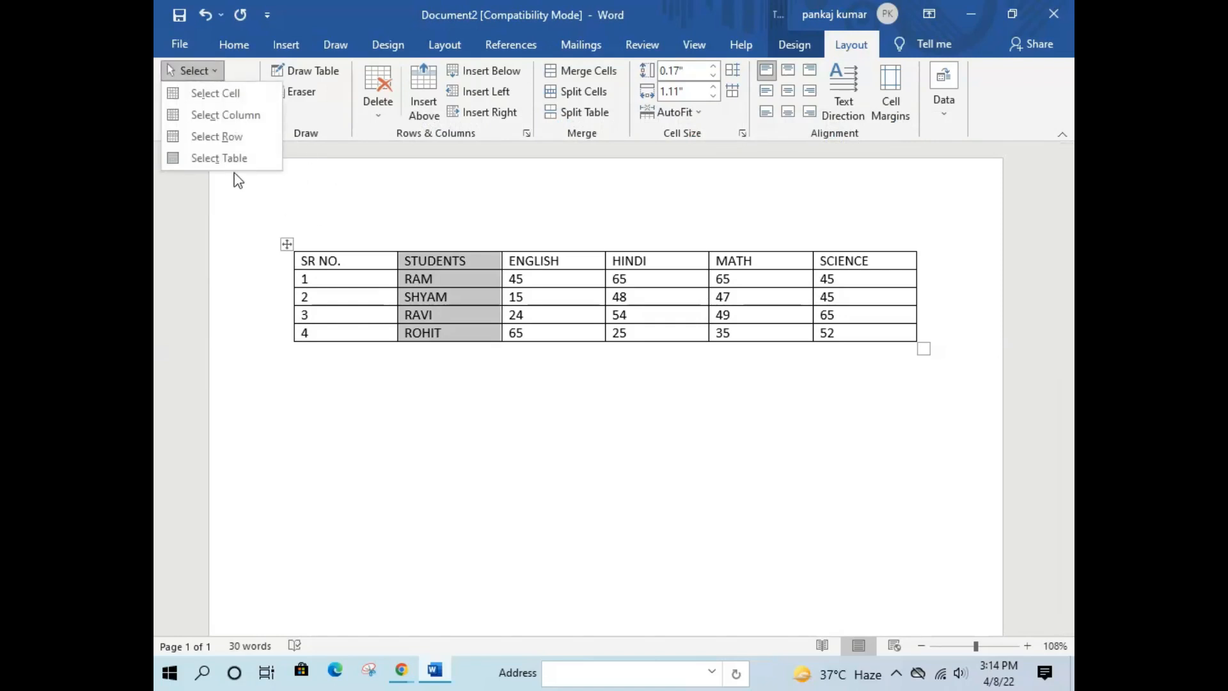
{"action": "left_click", "coordinate": [219, 159]}
{"action": "left_click", "coordinate": [466, 217]}
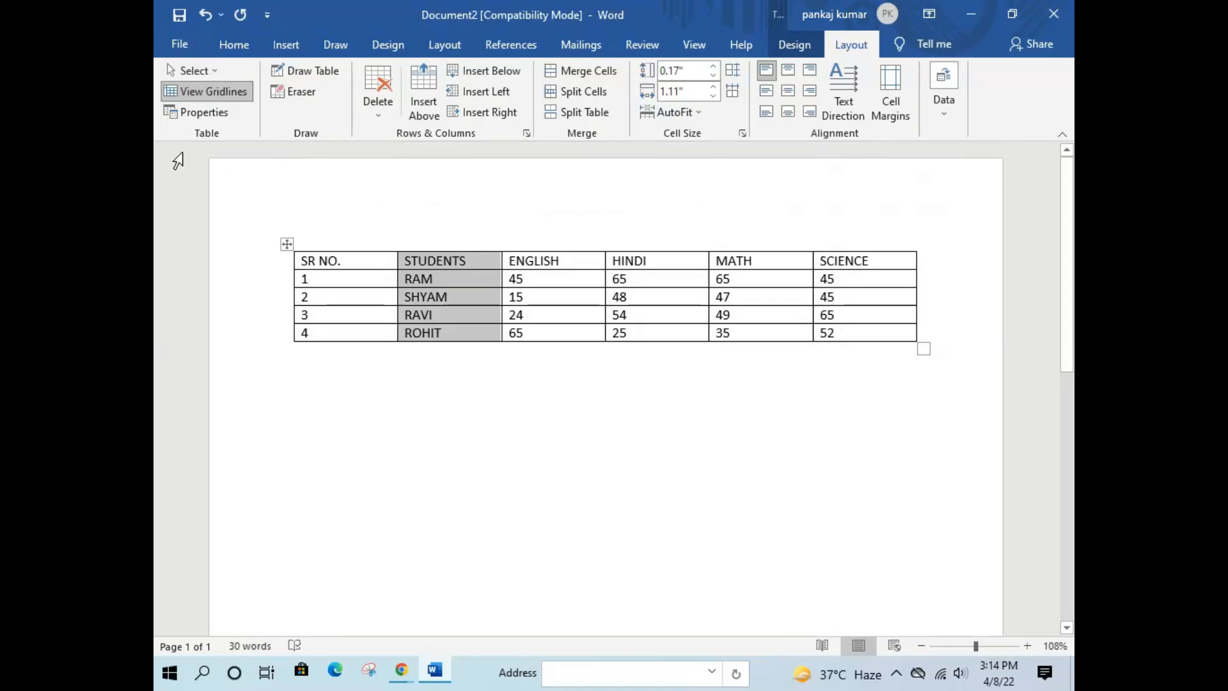
In the table properties, set the marks table's alignment to Center and its text wrapping to Around
{"action": "left_click", "coordinate": [206, 115]}
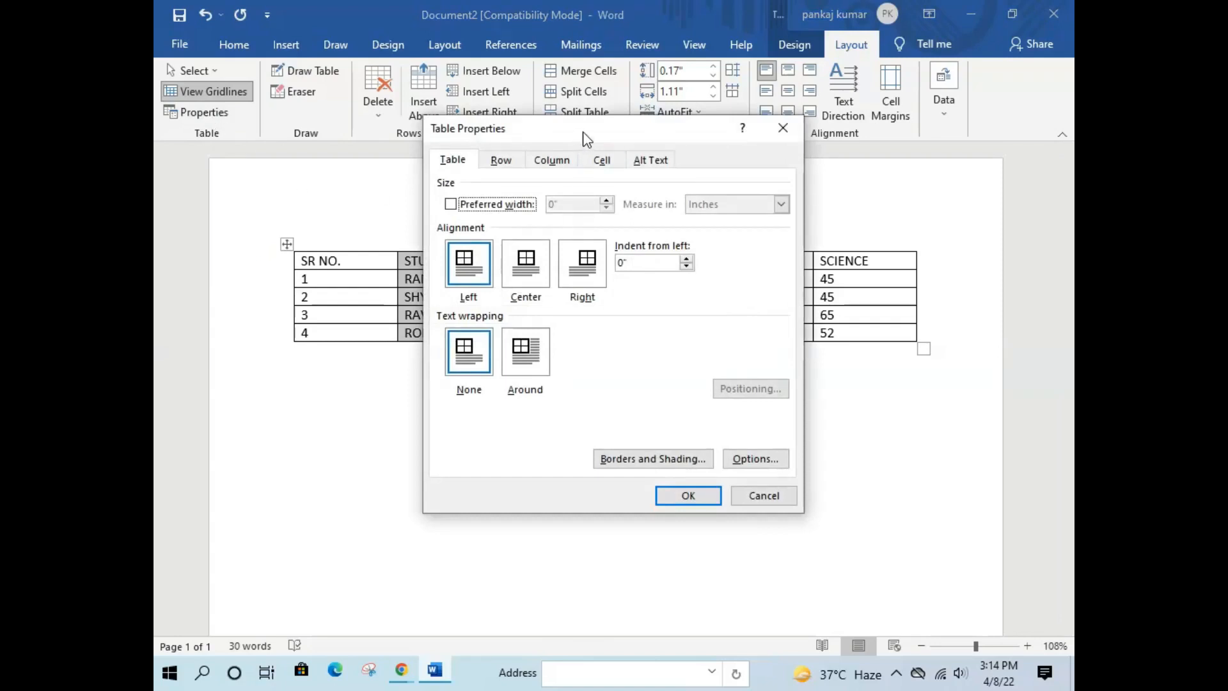
{"action": "left_click_drag", "start_coordinate": [582, 135], "coordinate": [574, 148]}
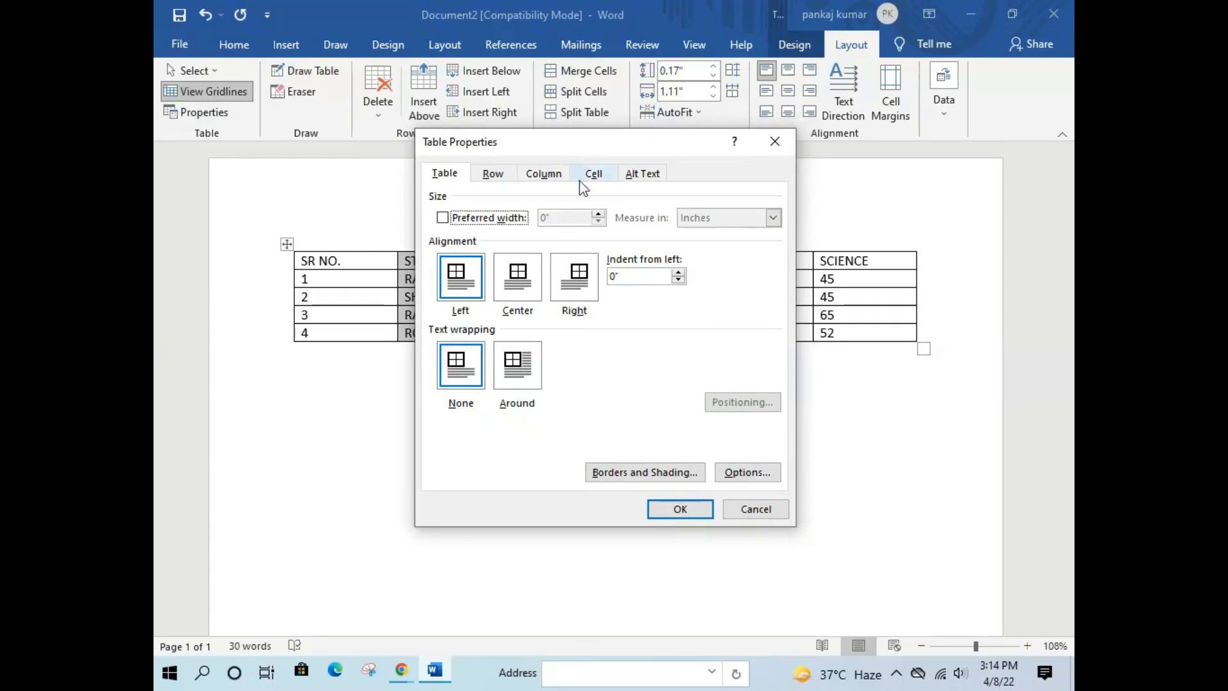
{"action": "left_click", "coordinate": [529, 298]}
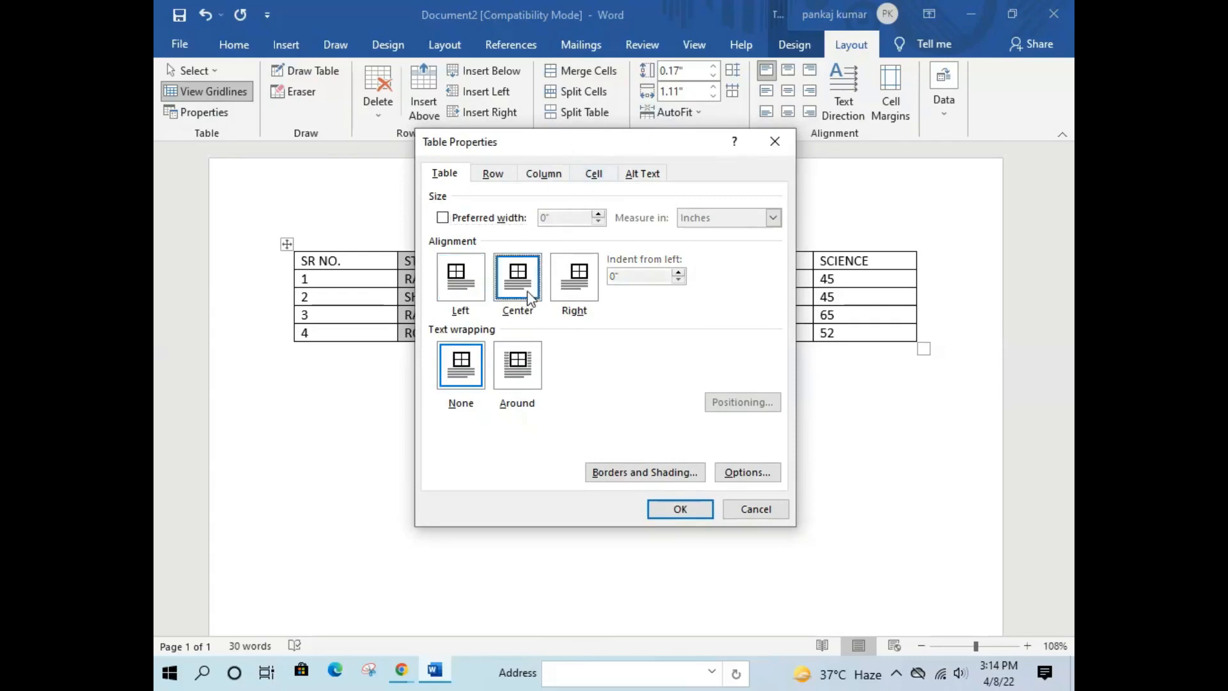
{"action": "left_click", "coordinate": [592, 297]}
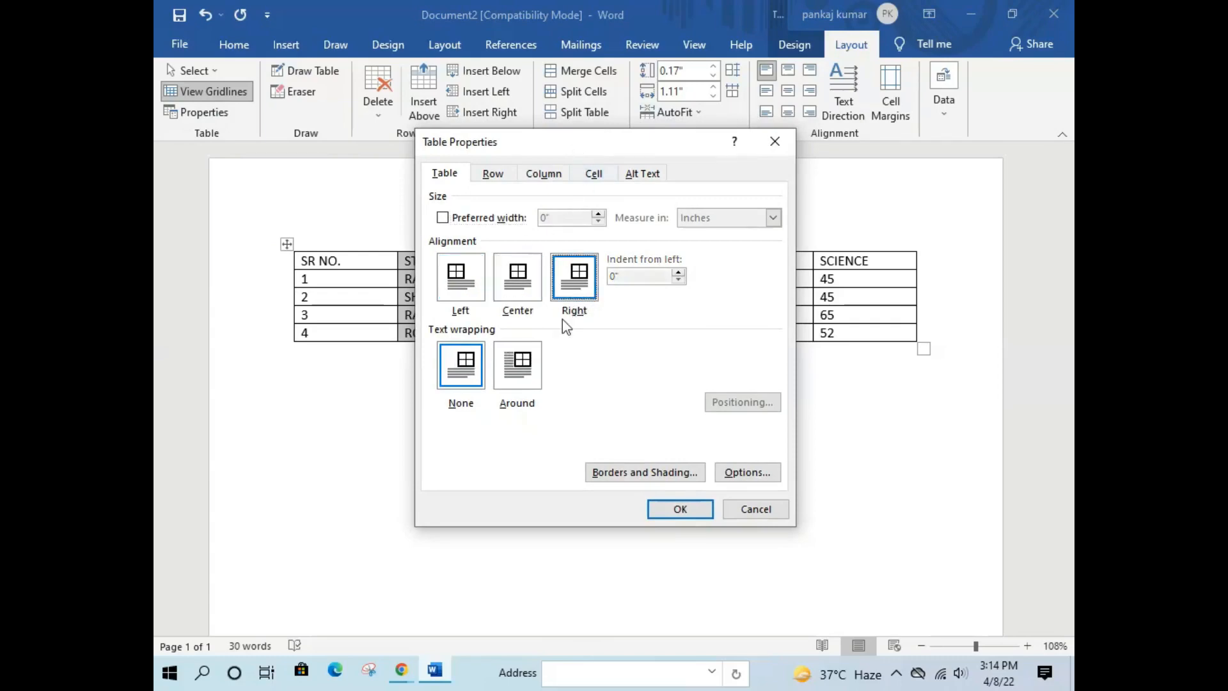
{"action": "left_click", "coordinate": [470, 283]}
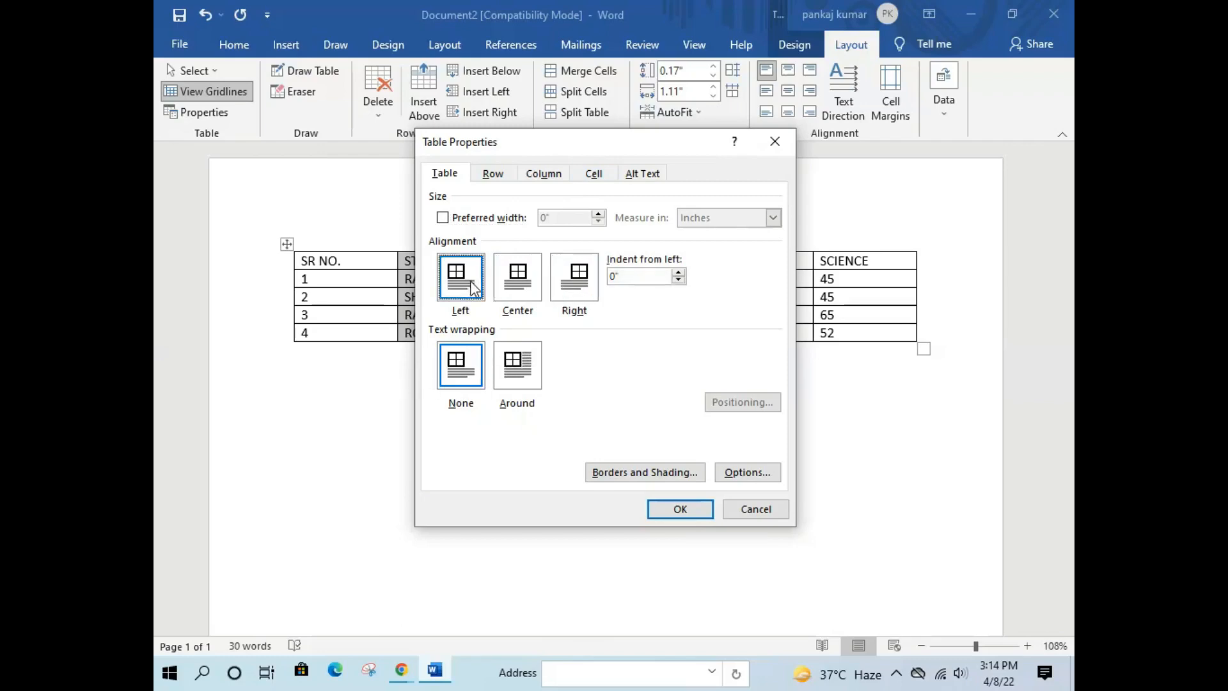
{"action": "left_click", "coordinate": [524, 291]}
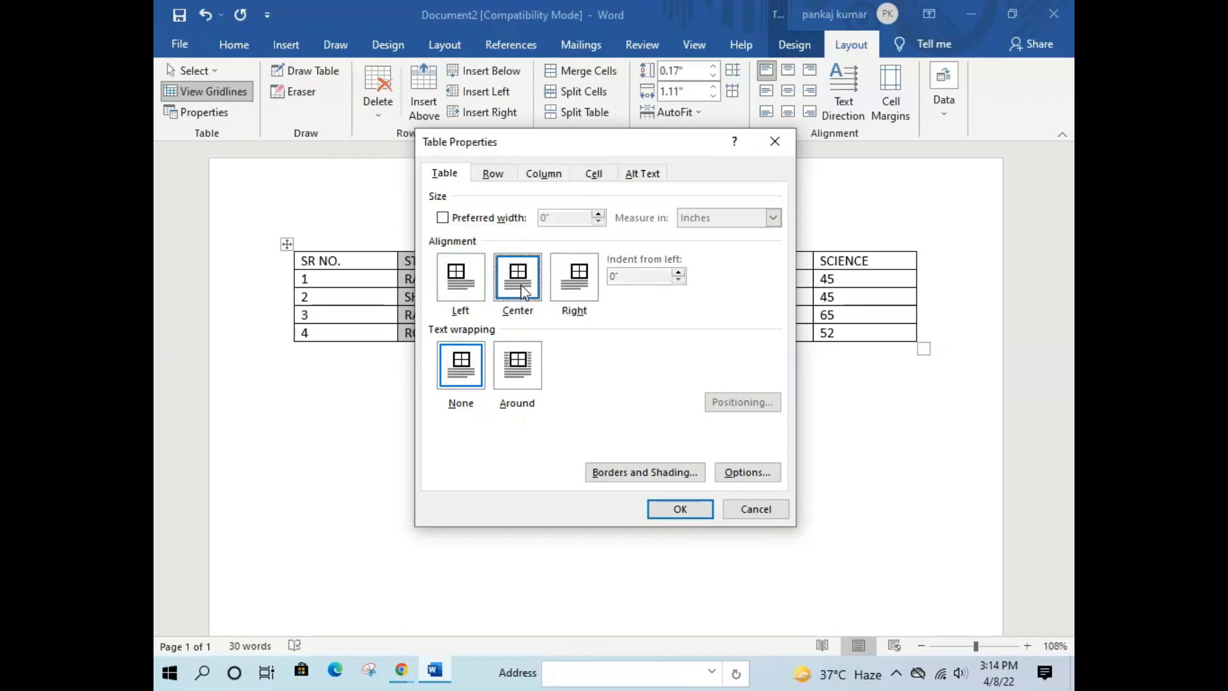
{"action": "left_click", "coordinate": [516, 387]}
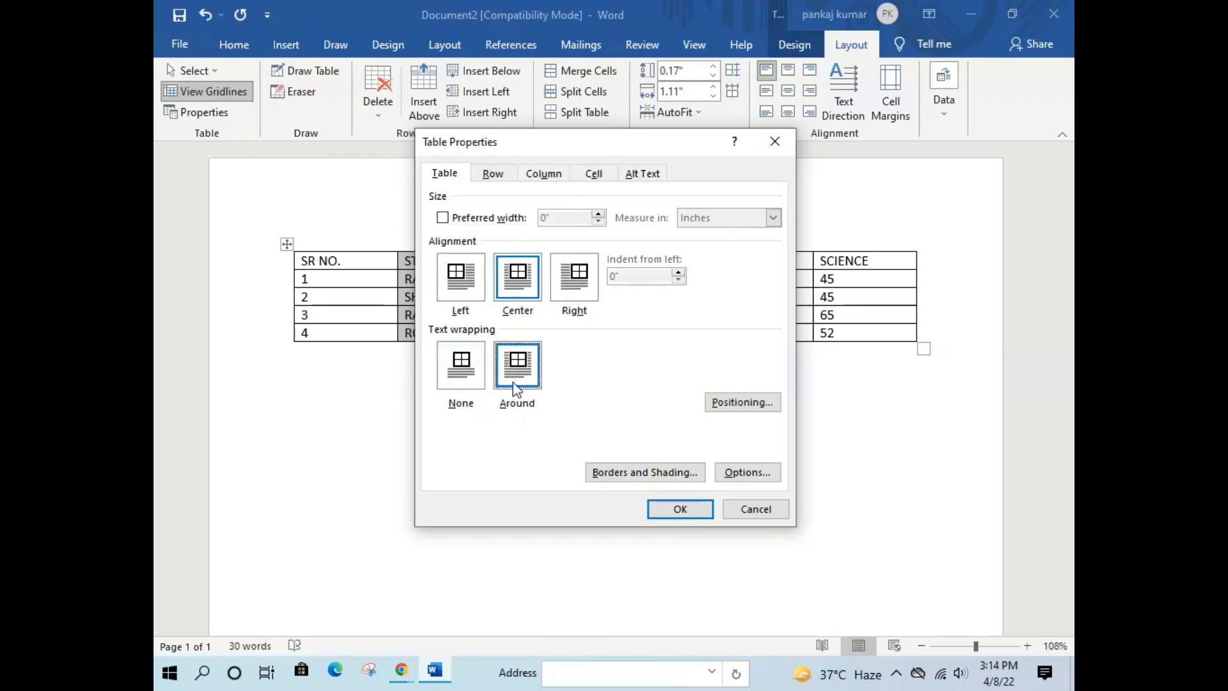
{"action": "left_click", "coordinate": [514, 289]}
{"action": "left_click", "coordinate": [704, 510]}
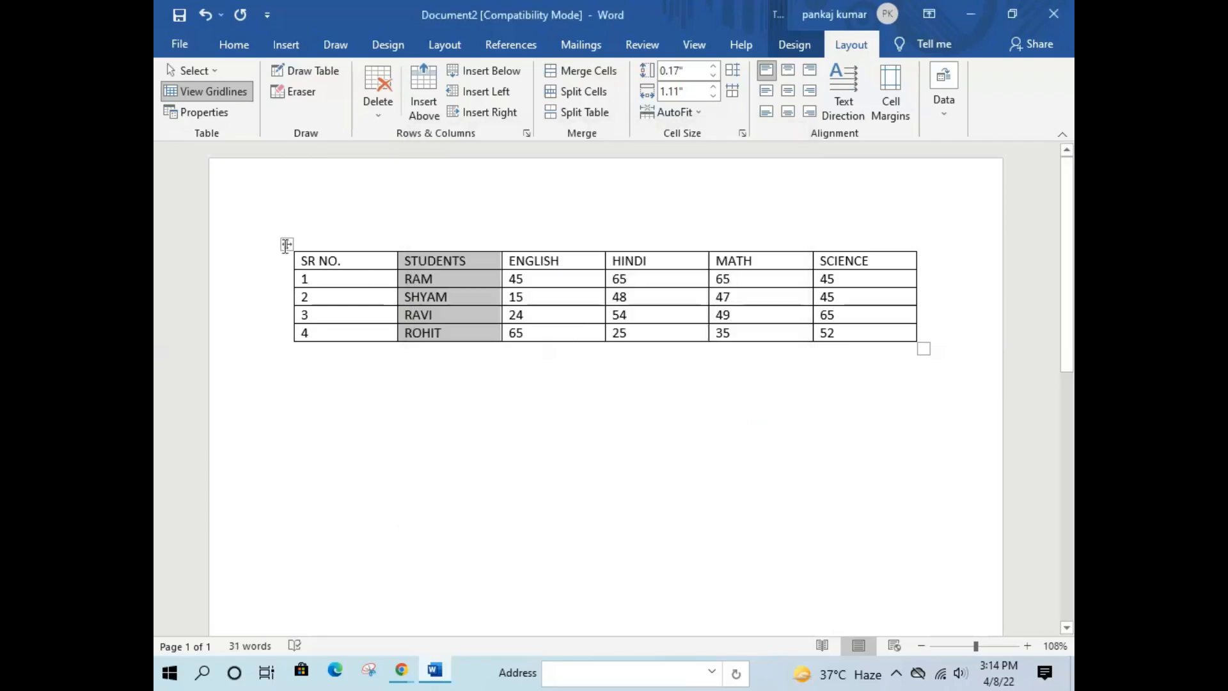
Draw a one-row table about 0.33" high below the marks table and divide it with five vertical lines into six columns
{"action": "left_click", "coordinate": [330, 69]}
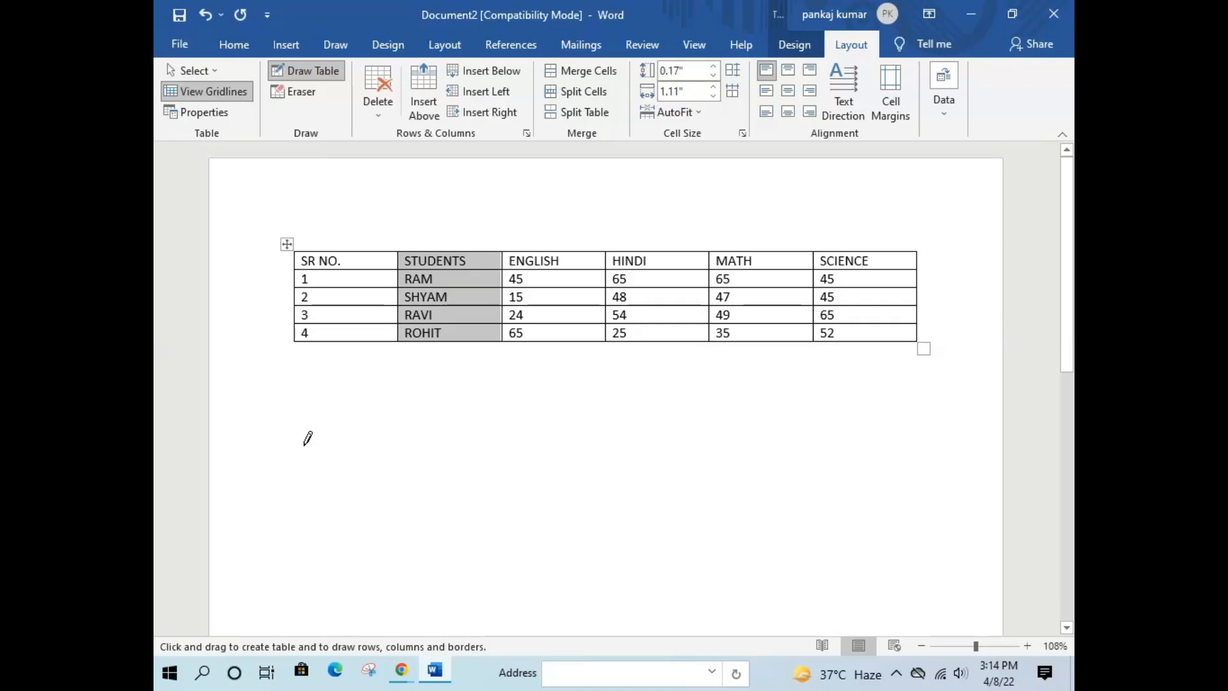
{"action": "left_click_drag", "start_coordinate": [305, 446], "coordinate": [827, 445]}
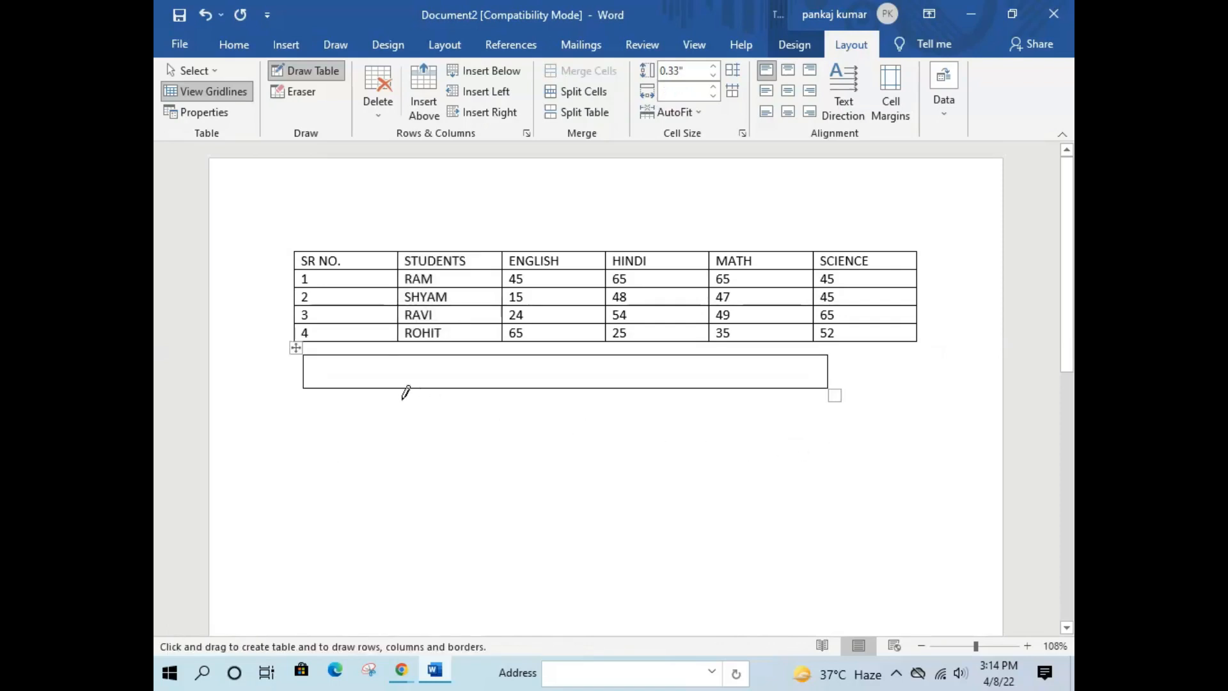
{"action": "left_click_drag", "start_coordinate": [350, 356], "coordinate": [349, 386]}
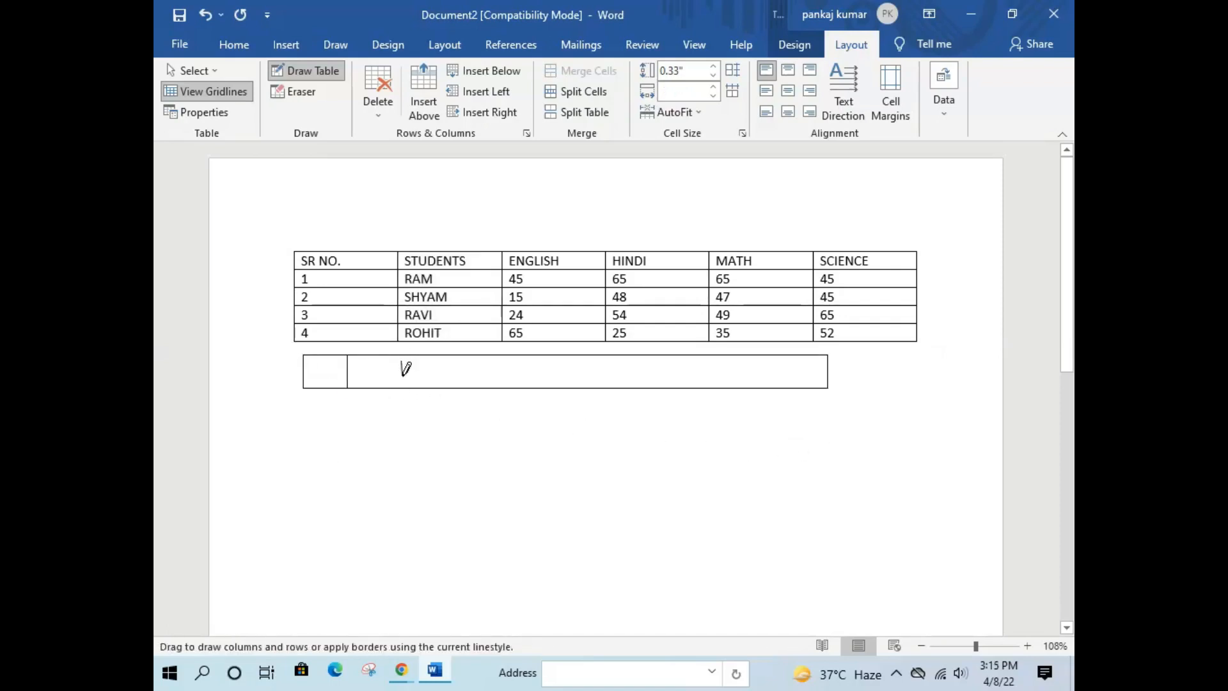
{"action": "left_click_drag", "start_coordinate": [402, 357], "coordinate": [401, 386]}
{"action": "left_click_drag", "start_coordinate": [471, 356], "coordinate": [471, 390]}
{"action": "left_click_drag", "start_coordinate": [542, 355], "coordinate": [544, 390]}
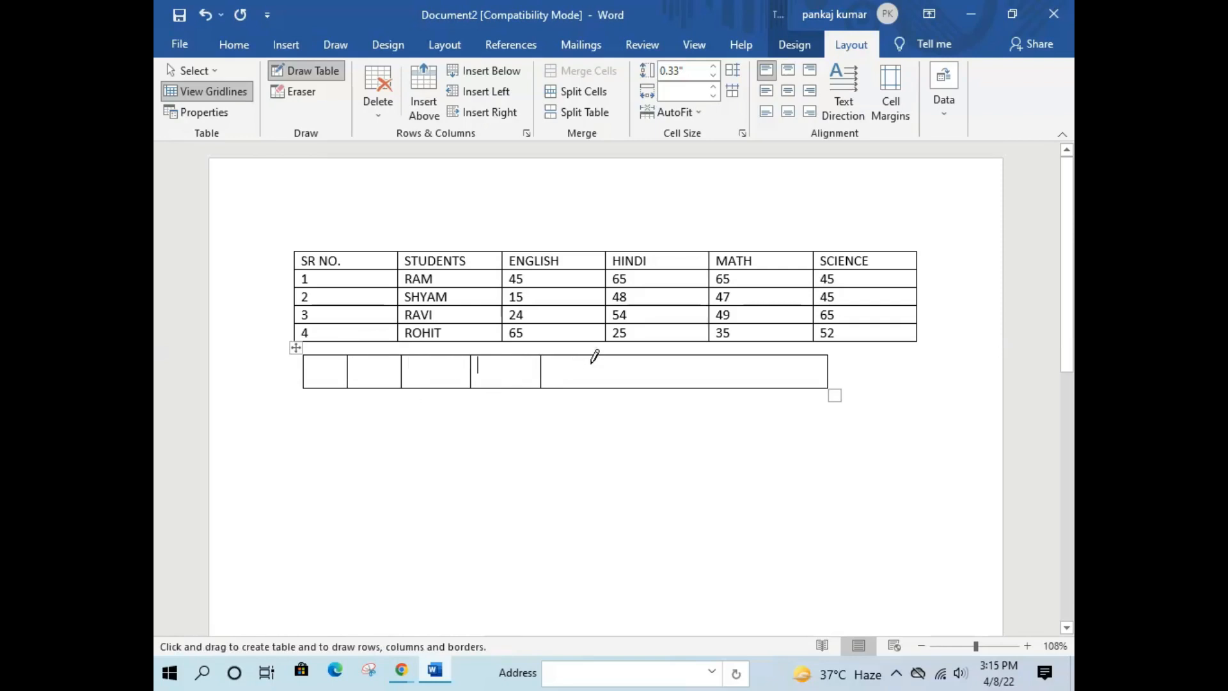
{"action": "left_click_drag", "start_coordinate": [590, 353], "coordinate": [590, 393]}
Draw horizontal lines across the hand-drawn table to divide it into five rows
{"action": "left_click_drag", "start_coordinate": [307, 368], "coordinate": [778, 365]}
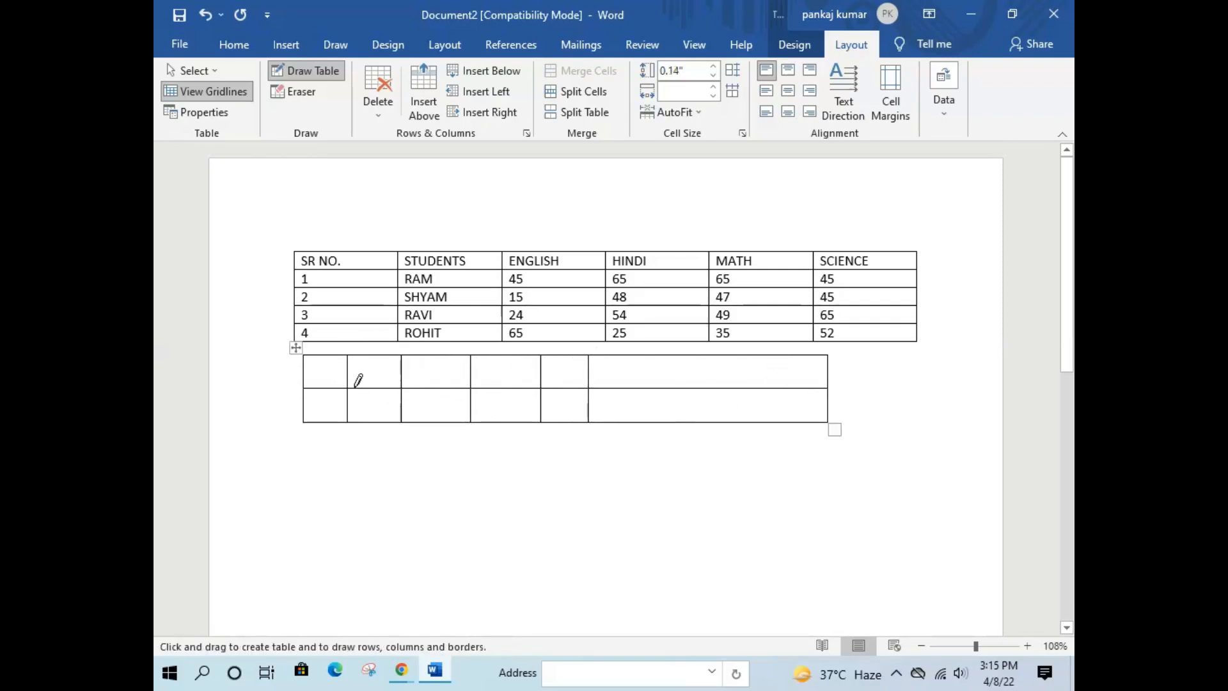
{"action": "left_click_drag", "start_coordinate": [320, 399], "coordinate": [735, 392]}
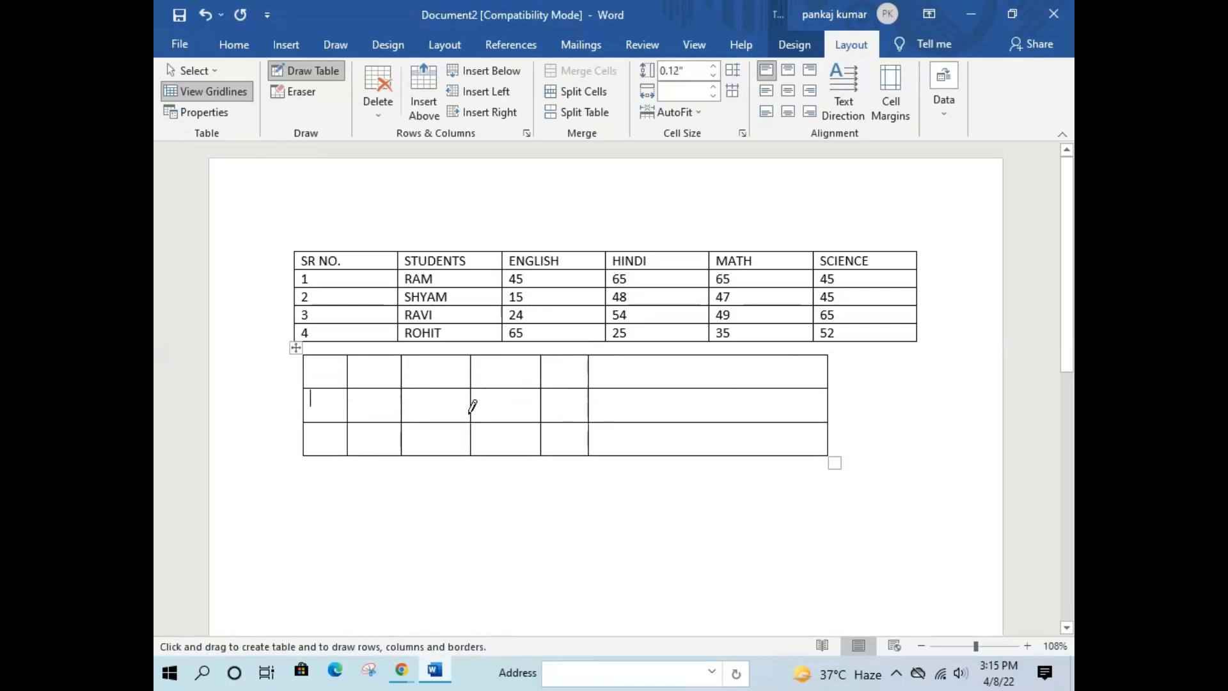
{"action": "left_click_drag", "start_coordinate": [348, 426], "coordinate": [673, 427]}
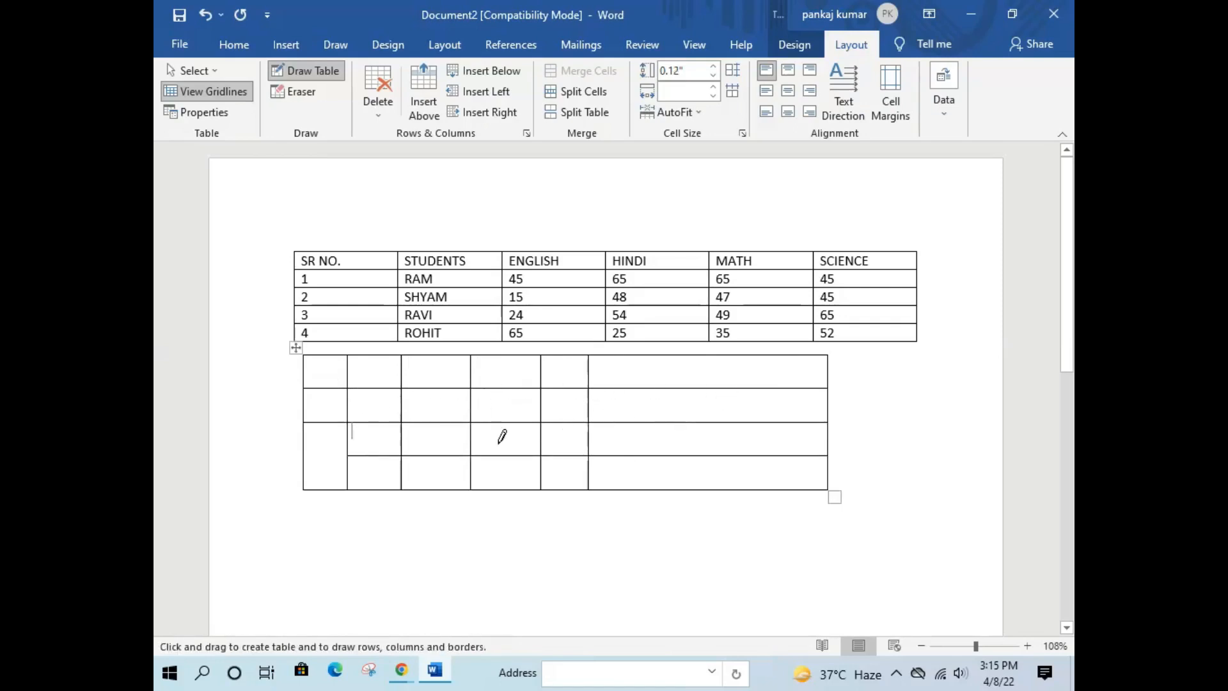
{"action": "left_click_drag", "start_coordinate": [335, 444], "coordinate": [614, 458]}
{"action": "left_click_drag", "start_coordinate": [333, 471], "coordinate": [740, 471]}
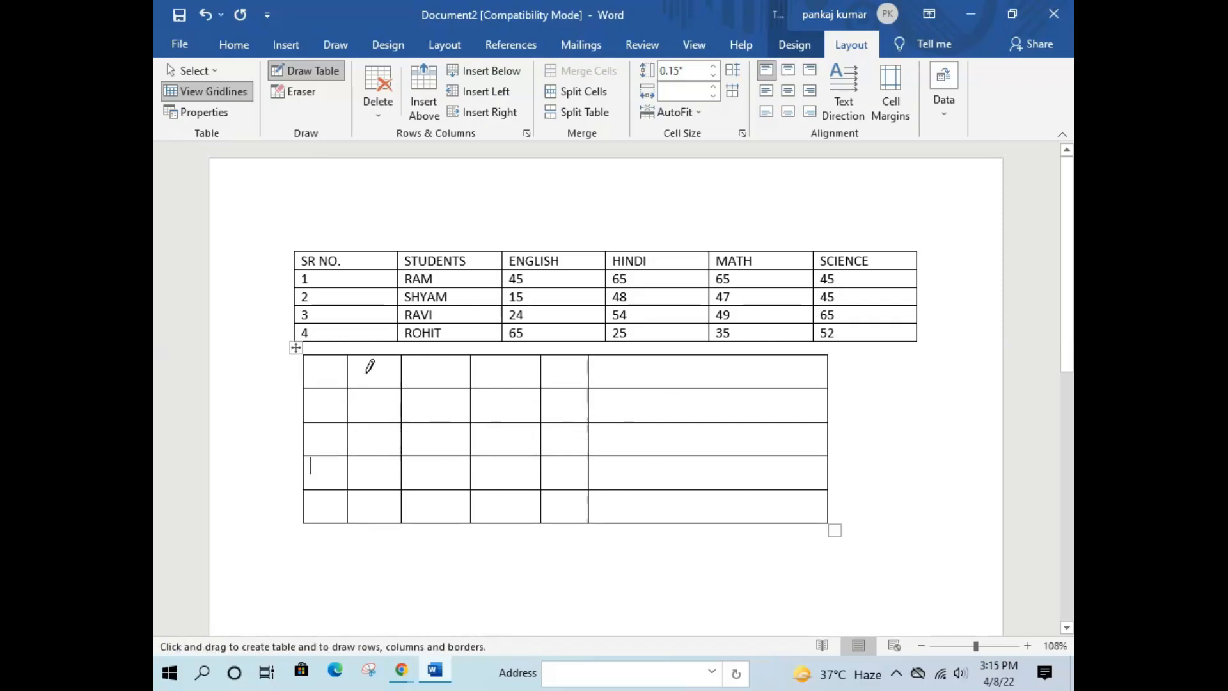
Erase the lower three rows of the hand-drawn table with the Eraser, leaving two rows
{"action": "left_click", "coordinate": [280, 99]}
{"action": "mouse_move", "coordinate": [288, 404]}
{"action": "left_mouse_down"}
{"action": "mouse_move", "coordinate": [658, 453]}
{"action": "mouse_move", "coordinate": [540, 416]}
{"action": "mouse_move", "coordinate": [885, 433]}
{"action": "mouse_move", "coordinate": [768, 428]}
{"action": "left_mouse_up"}
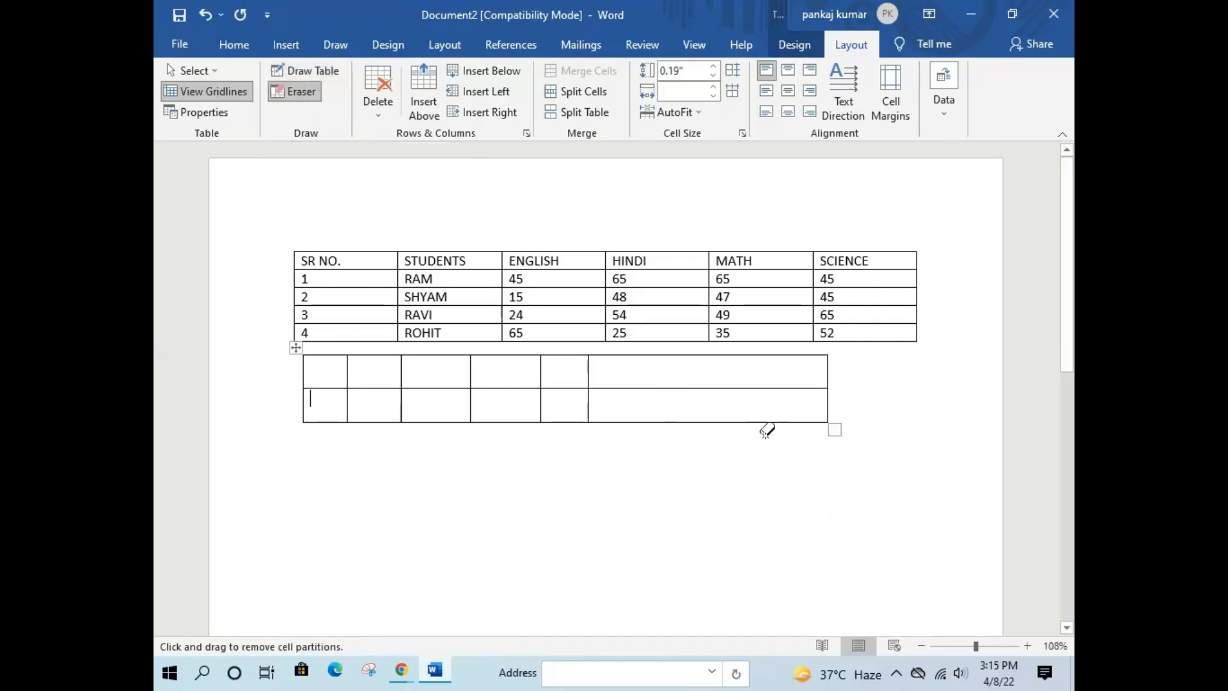
Erase all remaining lines of the hand-drawn table below the marks table, removing it completely
{"action": "mouse_move", "coordinate": [608, 400]}
{"action": "left_mouse_down"}
{"action": "mouse_move", "coordinate": [570, 419]}
{"action": "mouse_move", "coordinate": [439, 420]}
{"action": "mouse_move", "coordinate": [369, 387]}
{"action": "left_mouse_up"}
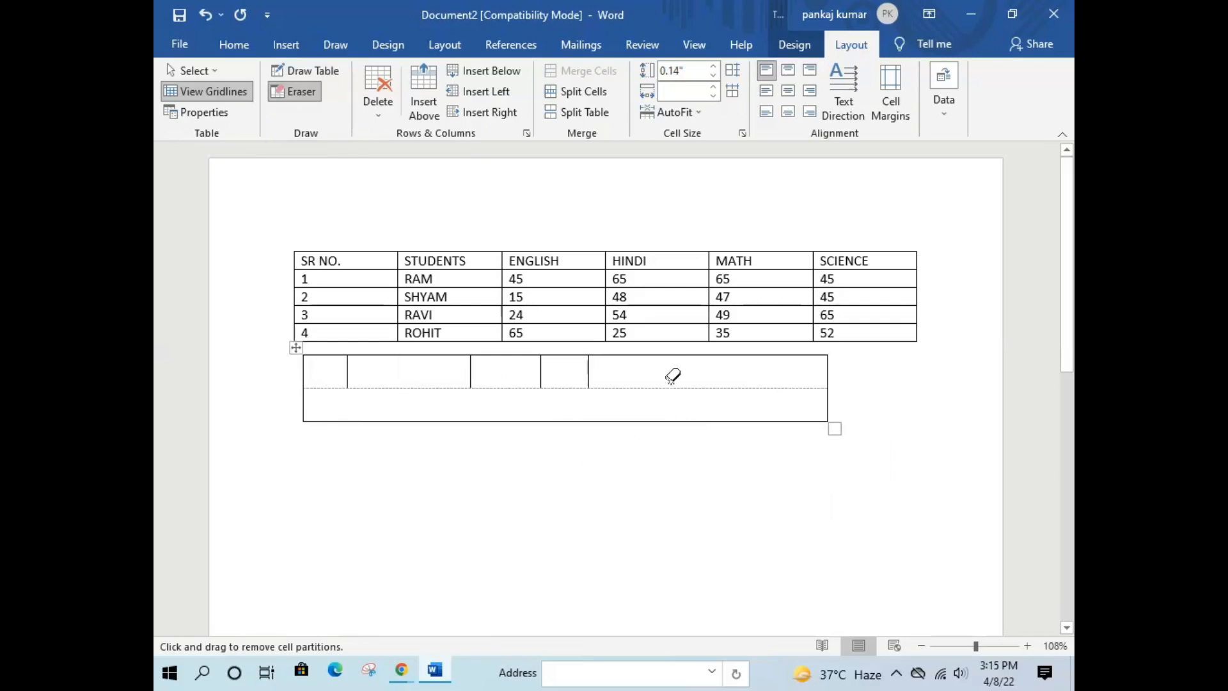
{"action": "mouse_move", "coordinate": [680, 388]}
{"action": "left_mouse_down"}
{"action": "mouse_move", "coordinate": [420, 447]}
{"action": "mouse_move", "coordinate": [384, 467]}
{"action": "left_mouse_up"}
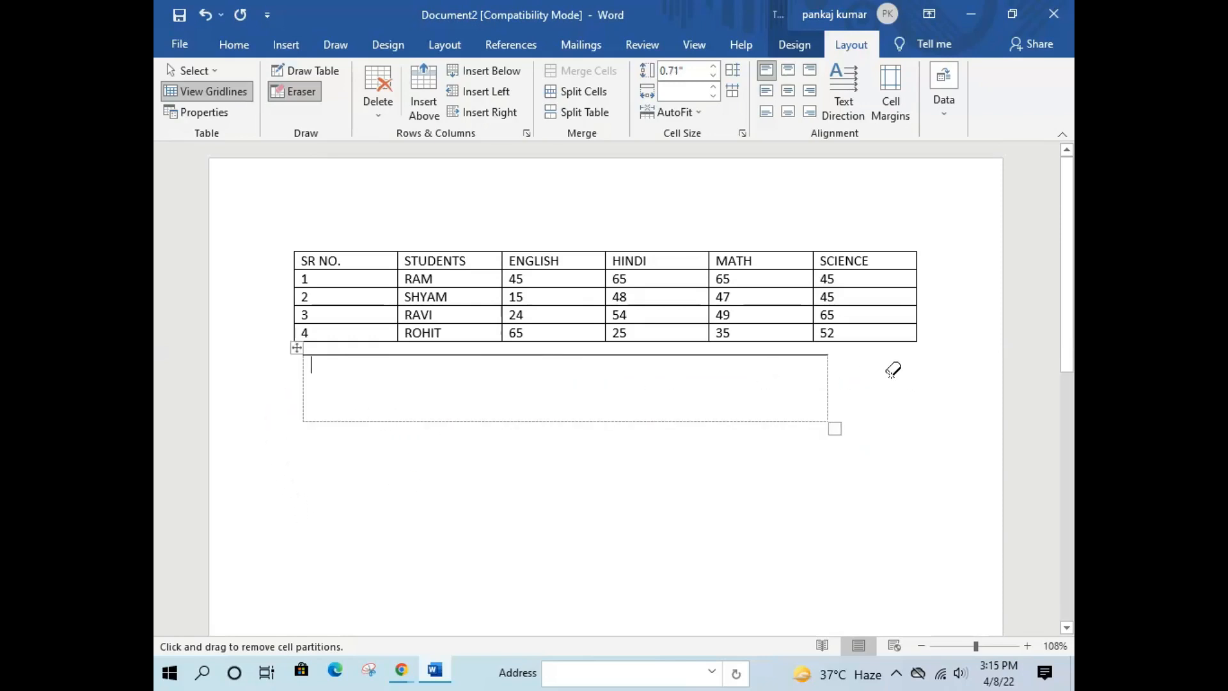
{"action": "left_click_drag", "start_coordinate": [875, 359], "coordinate": [798, 357]}
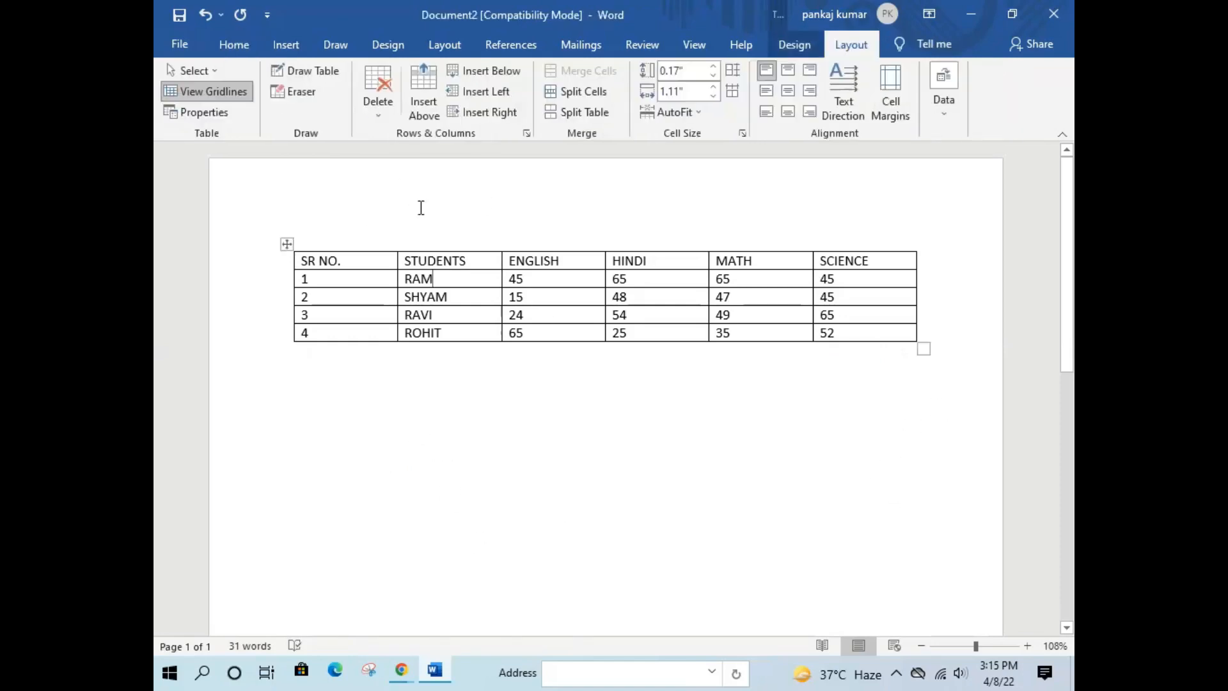
Review the delete options for the marks table, including the Delete Cells choices, without deleting anything
{"action": "left_click", "coordinate": [375, 121]}
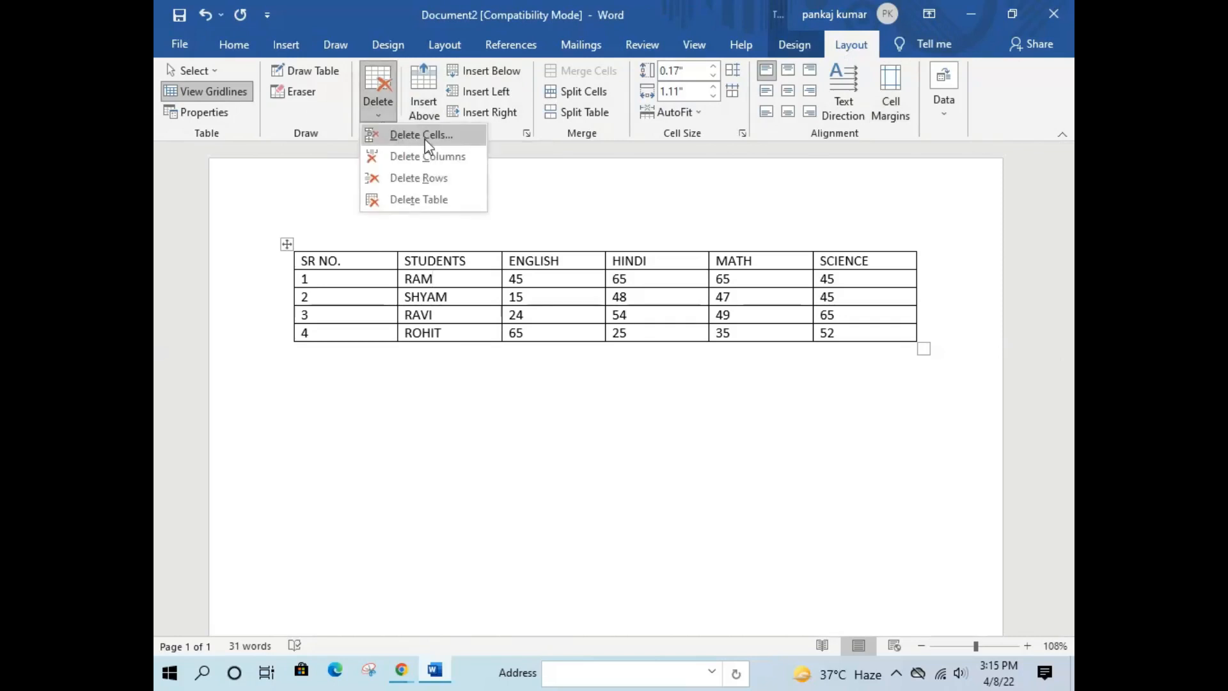
{"action": "left_click", "coordinate": [451, 315]}
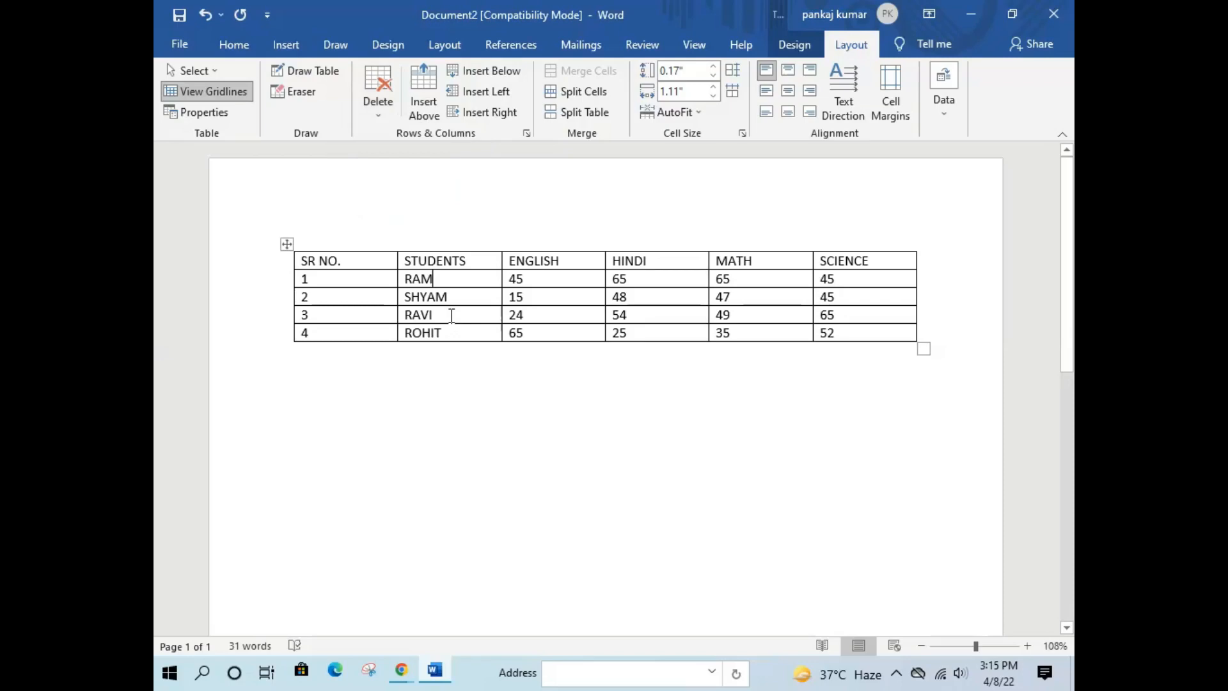
{"action": "left_click", "coordinate": [381, 115]}
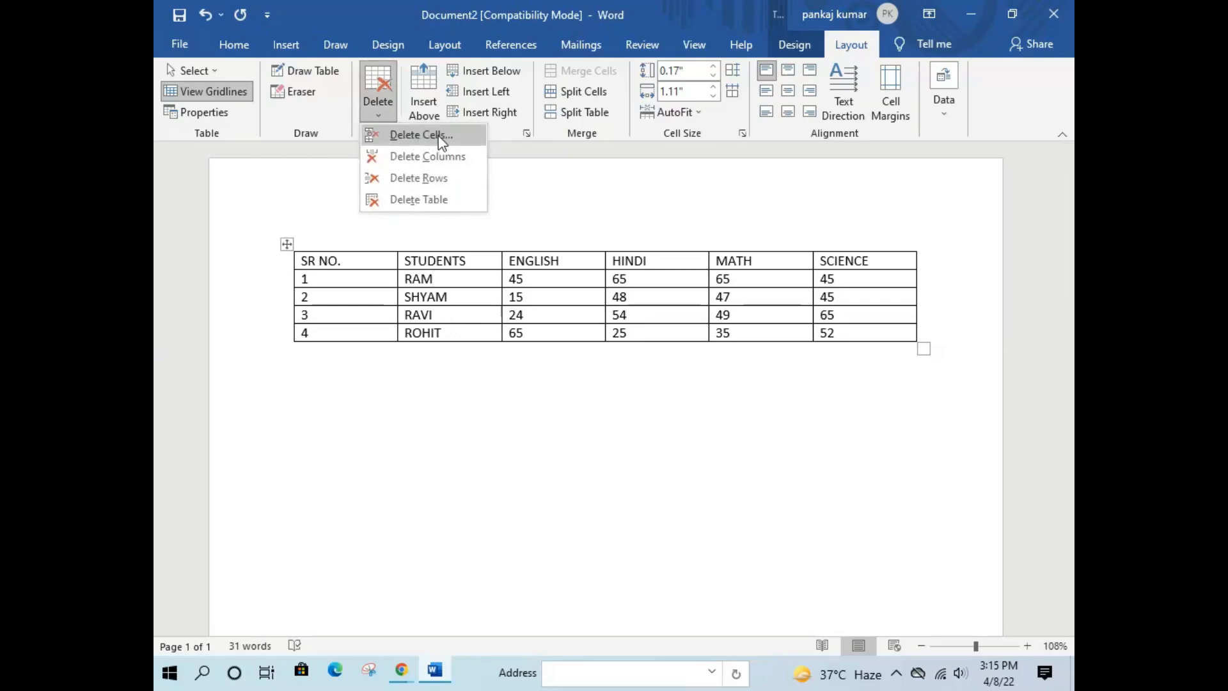
{"action": "left_click", "coordinate": [456, 138]}
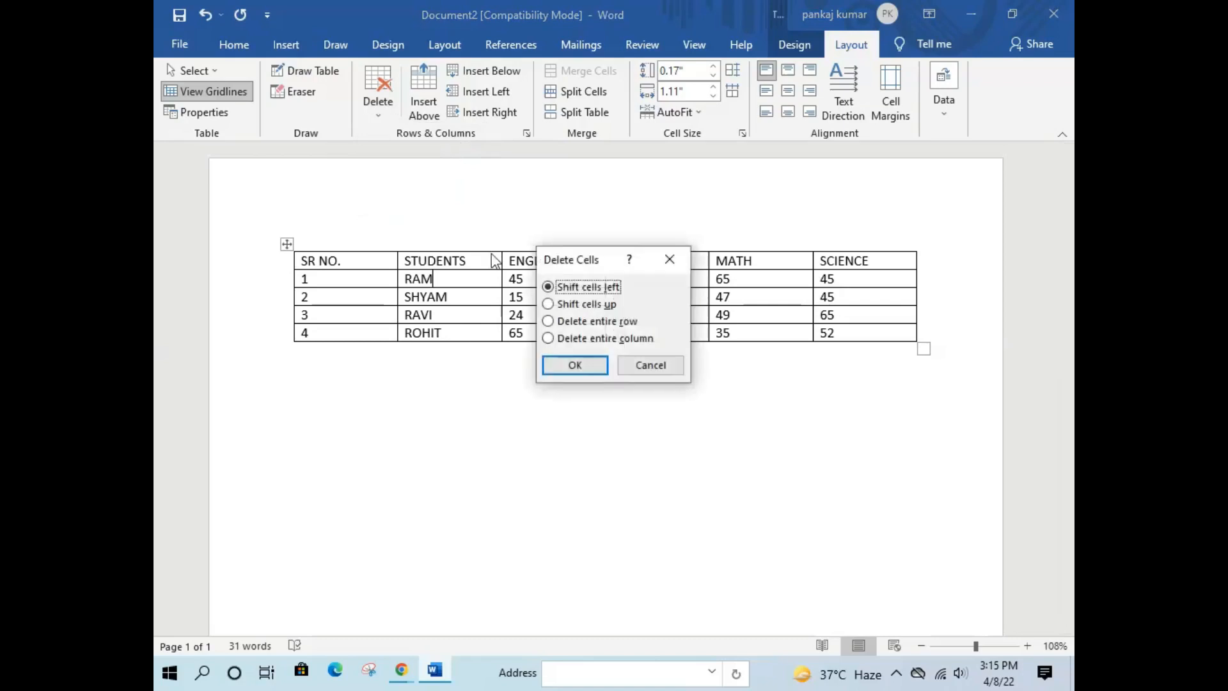
{"action": "left_click", "coordinate": [669, 259]}
Delete the marks table's header row and undo the deletion
{"action": "left_click", "coordinate": [367, 117]}
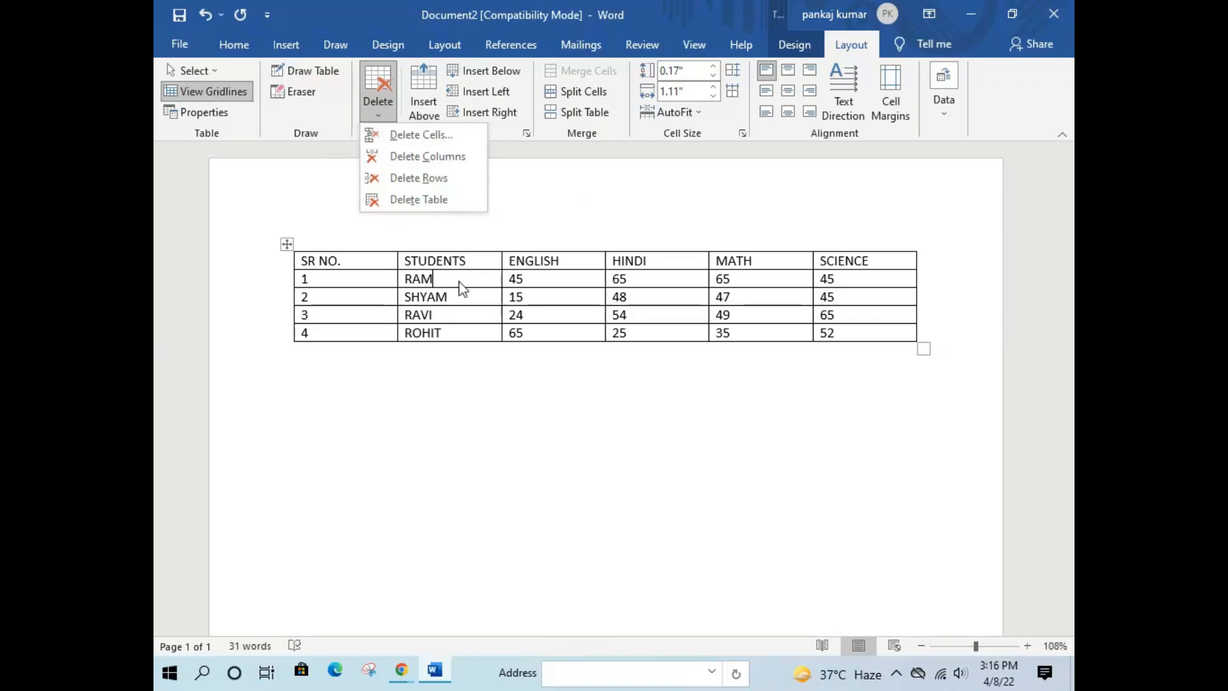
{"action": "left_click", "coordinate": [480, 265]}
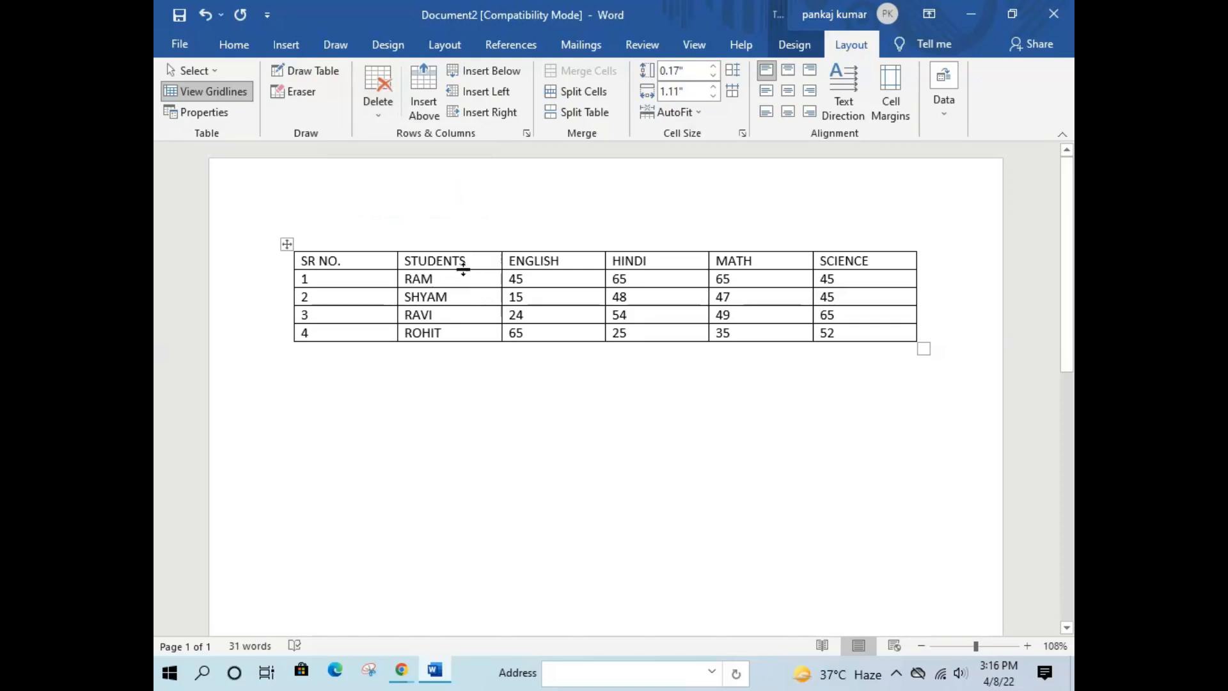
{"action": "left_click", "coordinate": [388, 117]}
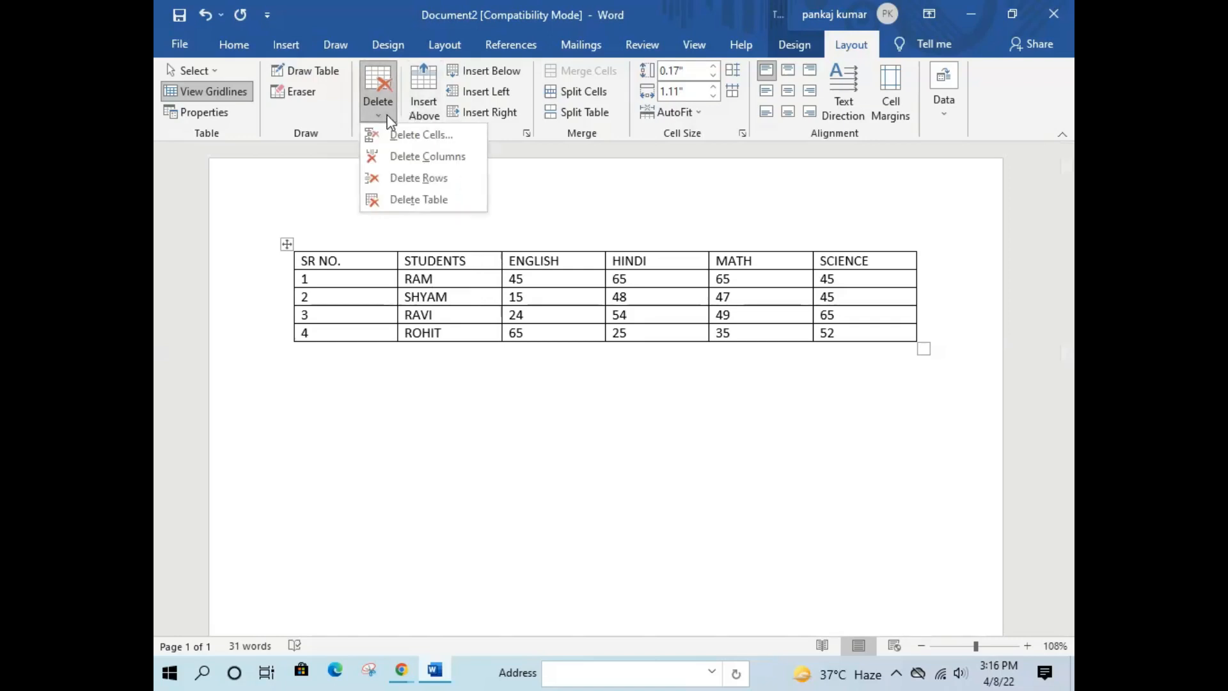
{"action": "left_click", "coordinate": [425, 181]}
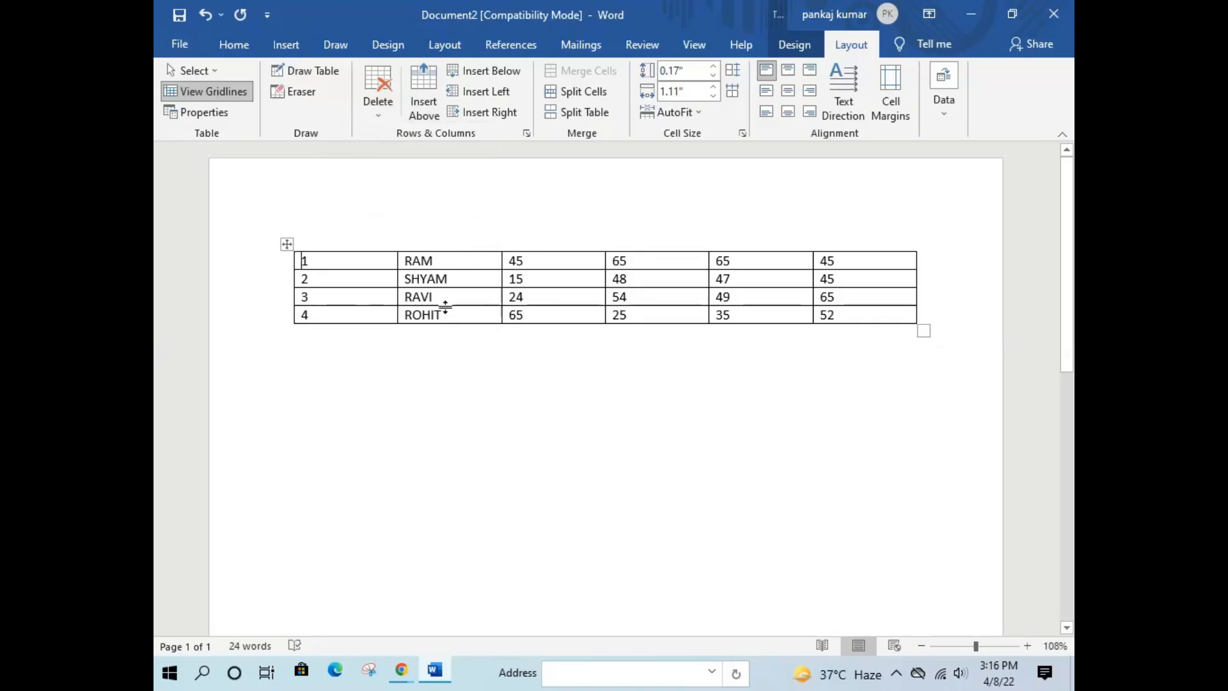
{"action": "key", "text": "ctrl+z"}
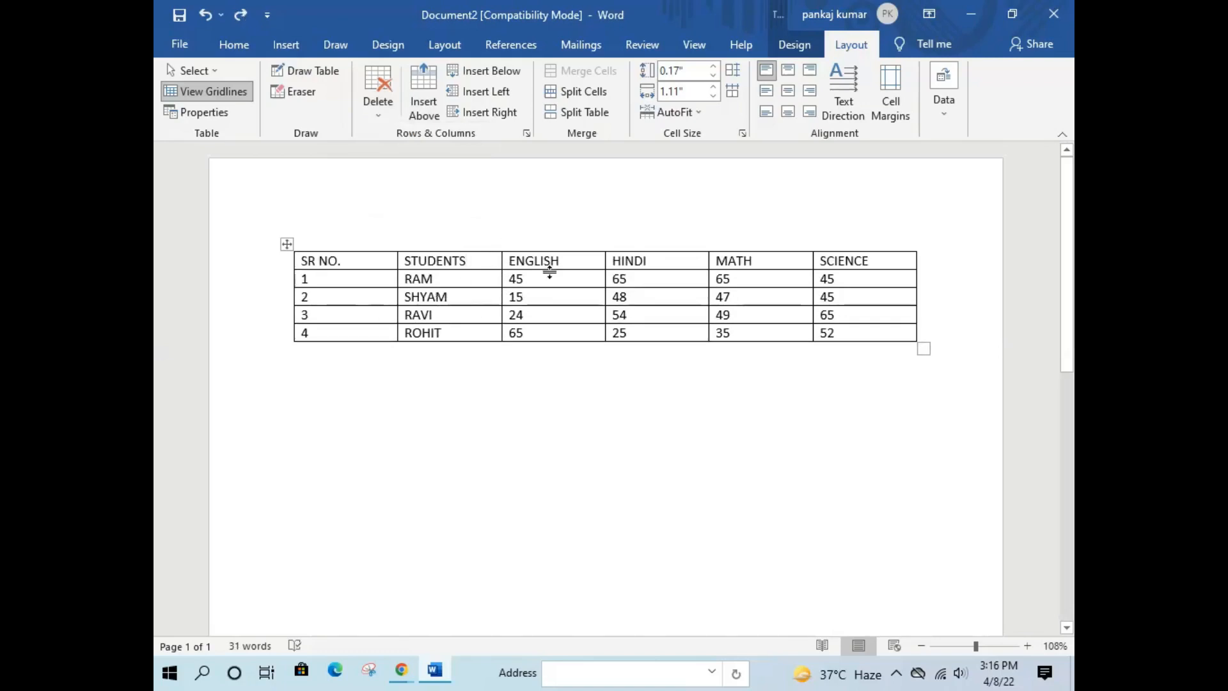
Insert two blank rows, one at a time, above the last student's row and undo both insertions
{"action": "left_click", "coordinate": [531, 315]}
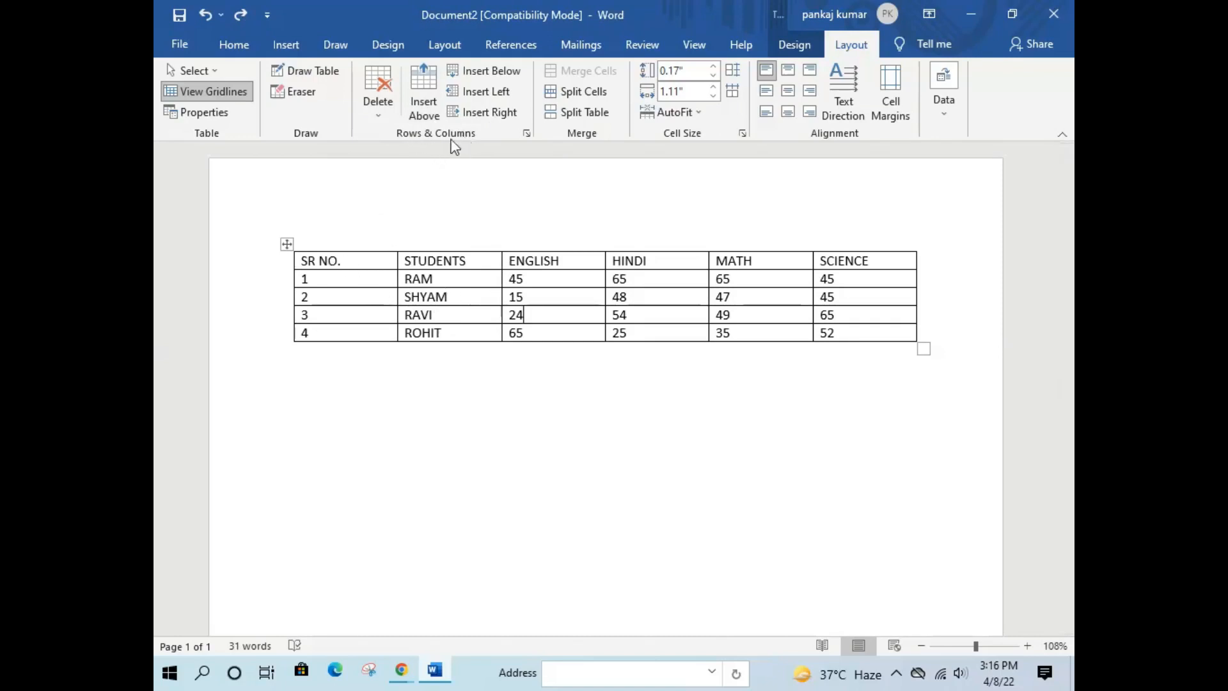
{"action": "left_click", "coordinate": [349, 261]}
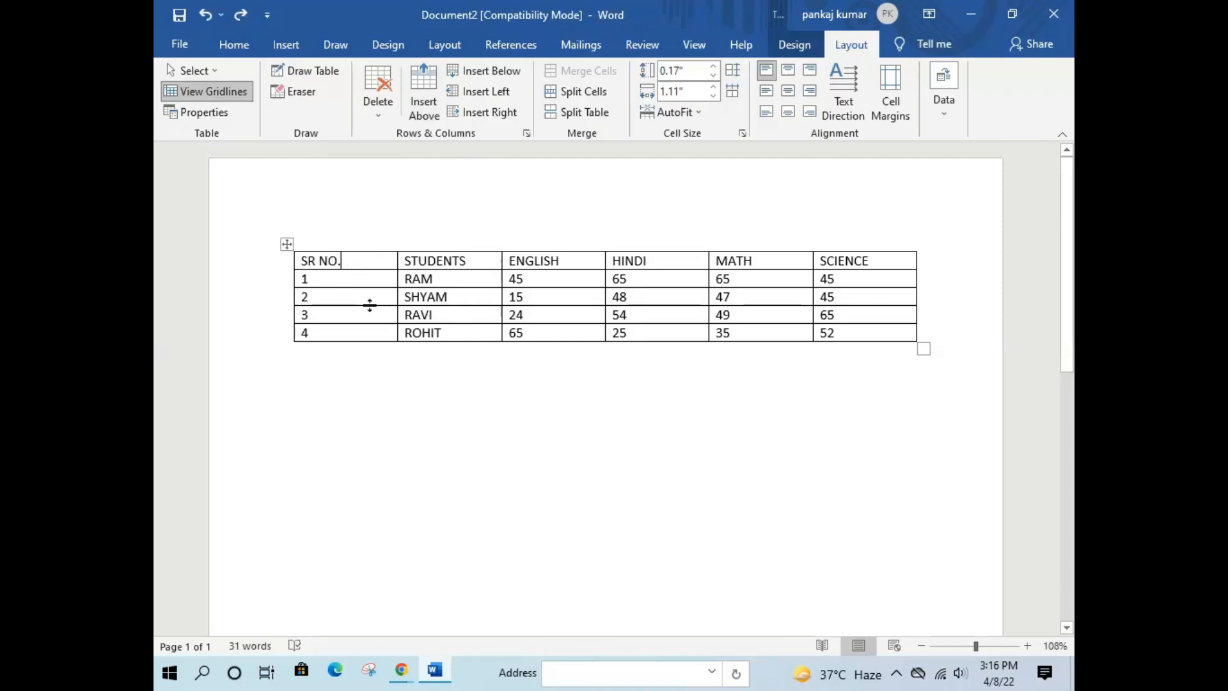
{"action": "left_click", "coordinate": [867, 333]}
{"action": "left_click", "coordinate": [425, 102]}
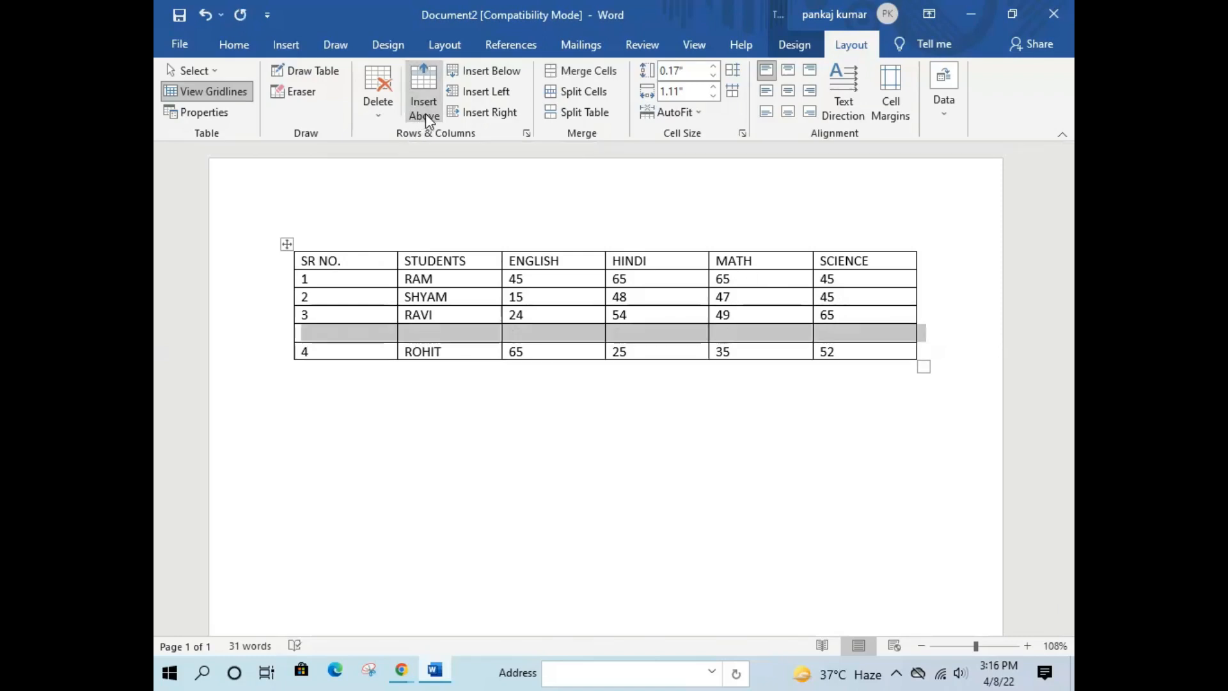
{"action": "left_click", "coordinate": [529, 432]}
{"action": "left_click", "coordinate": [834, 351]}
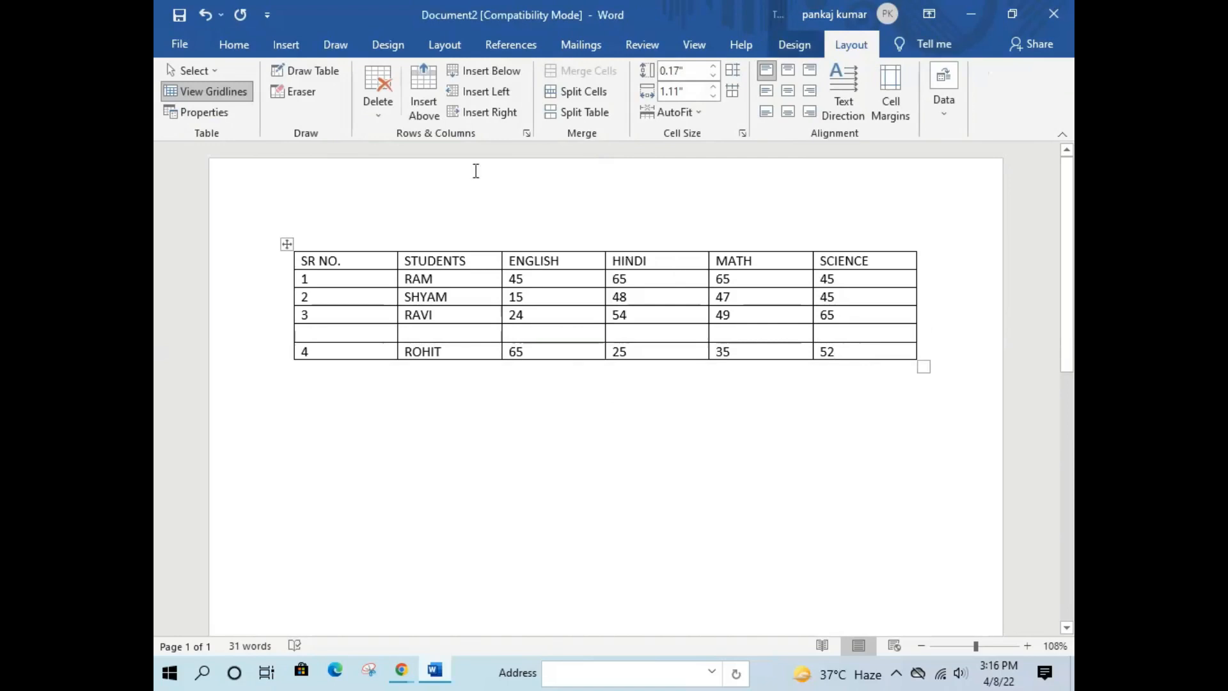
{"action": "left_click", "coordinate": [423, 109]}
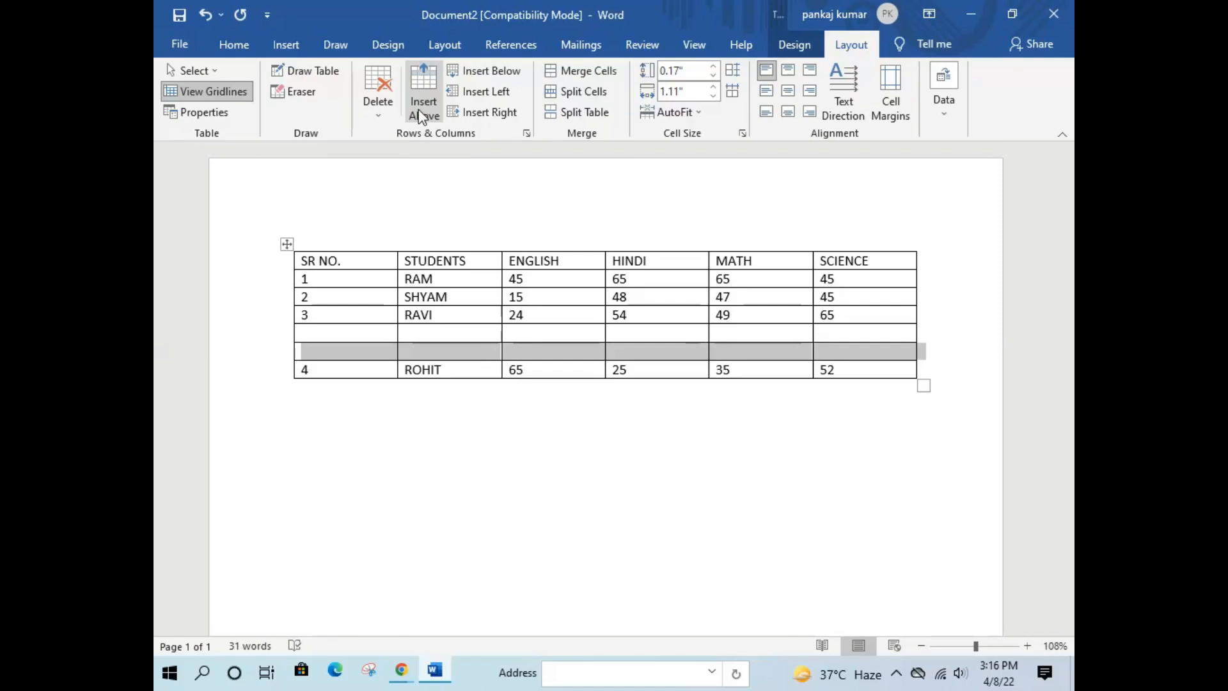
{"action": "key", "text": "ctrl+z"}
{"action": "key", "text": "ctrl+z"}
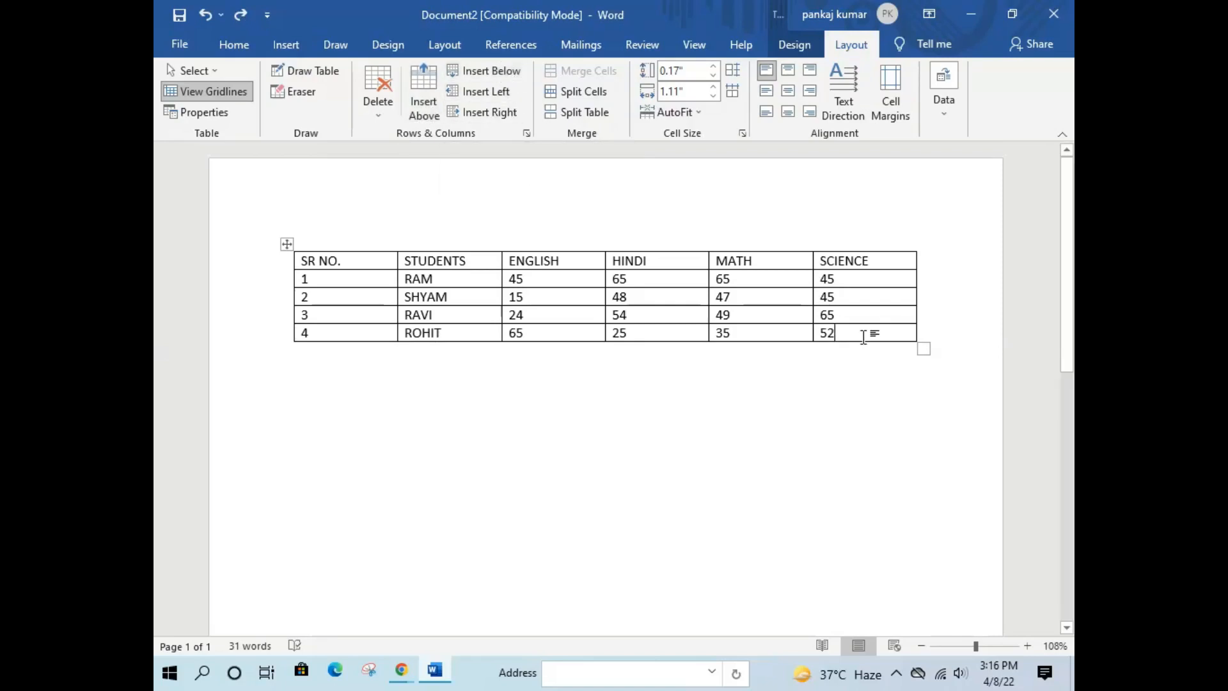
Insert nine blank rows below the last student's row of the marks table
{"action": "left_click", "coordinate": [505, 76]}
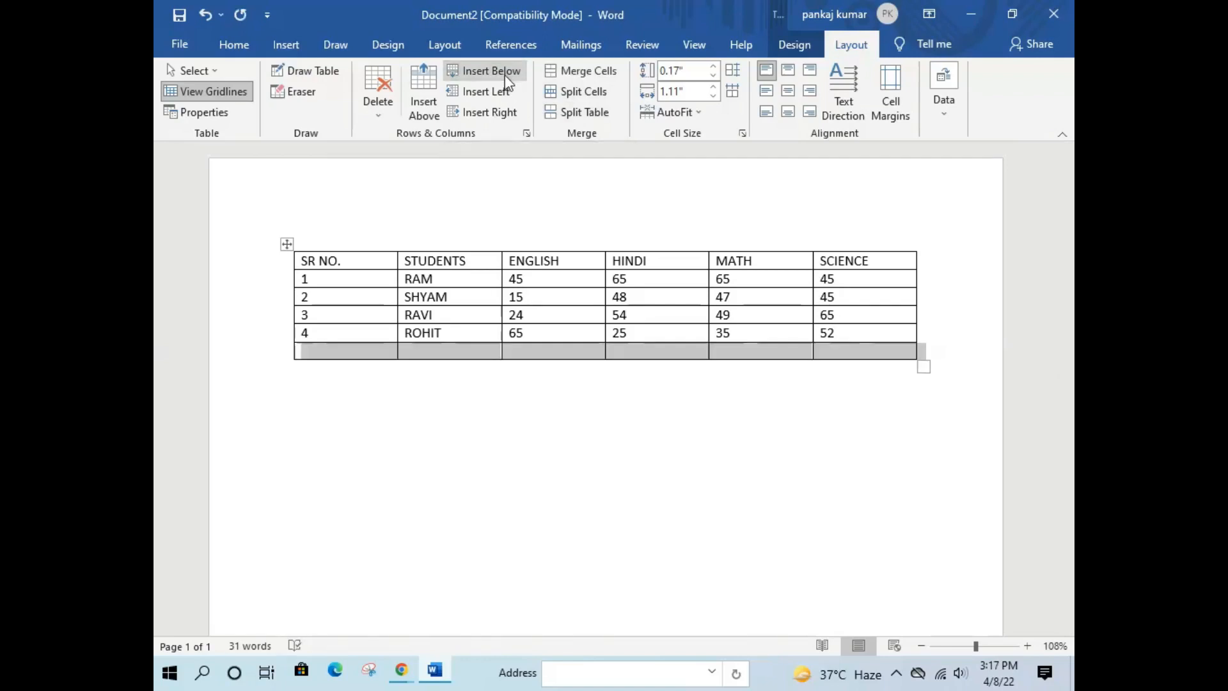
{"action": "left_click", "coordinate": [504, 75]}
{"action": "left_click", "coordinate": [507, 74]}
{"action": "left_click", "coordinate": [509, 76]}
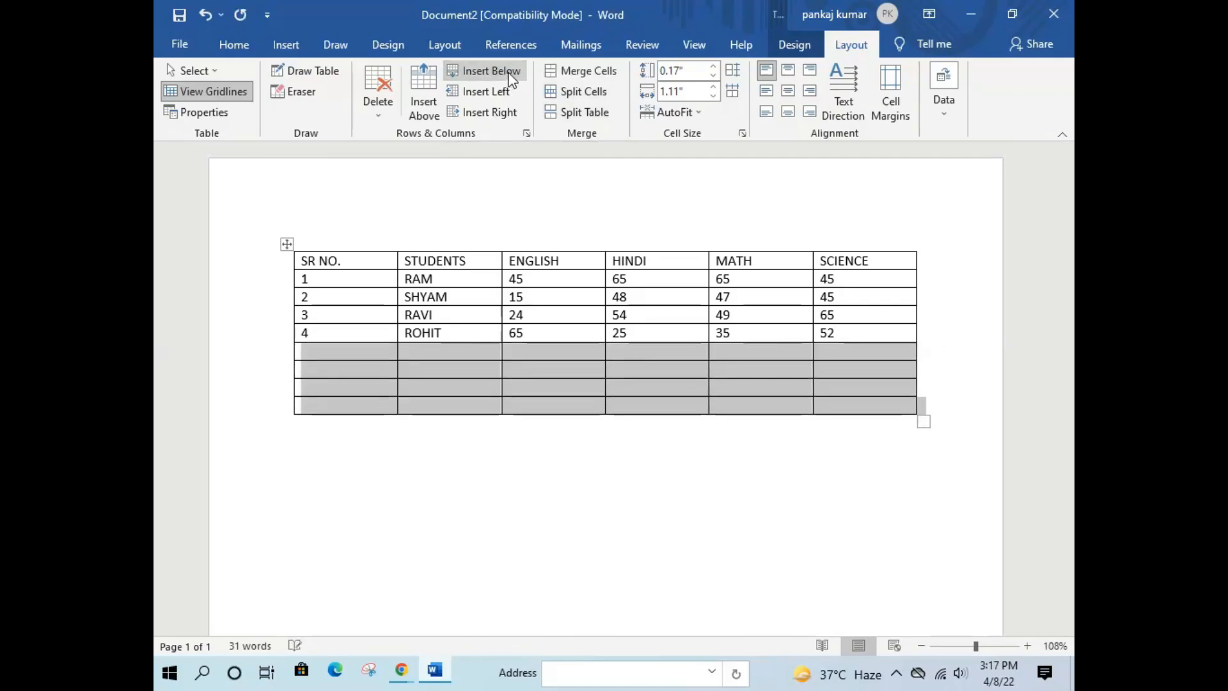
{"action": "left_click", "coordinate": [510, 74]}
{"action": "left_click", "coordinate": [510, 74]}
{"action": "left_click", "coordinate": [510, 74]}
{"action": "left_click", "coordinate": [510, 74]}
{"action": "left_click", "coordinate": [509, 74]}
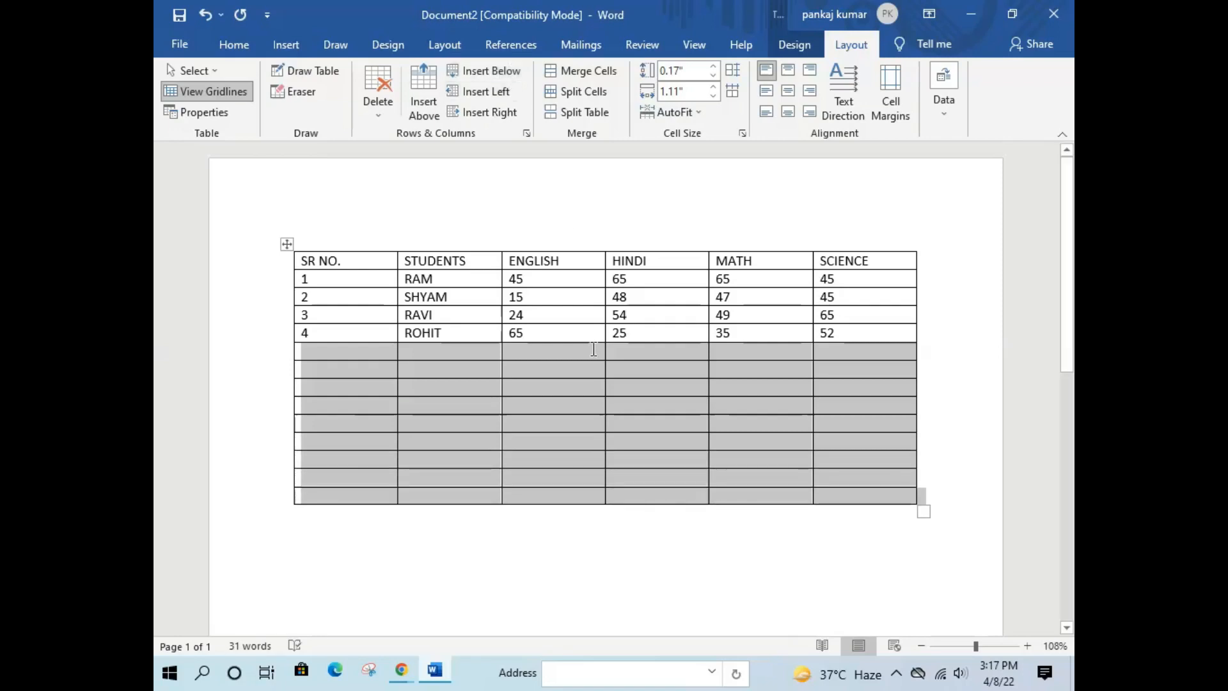
{"action": "left_click", "coordinate": [909, 439]}
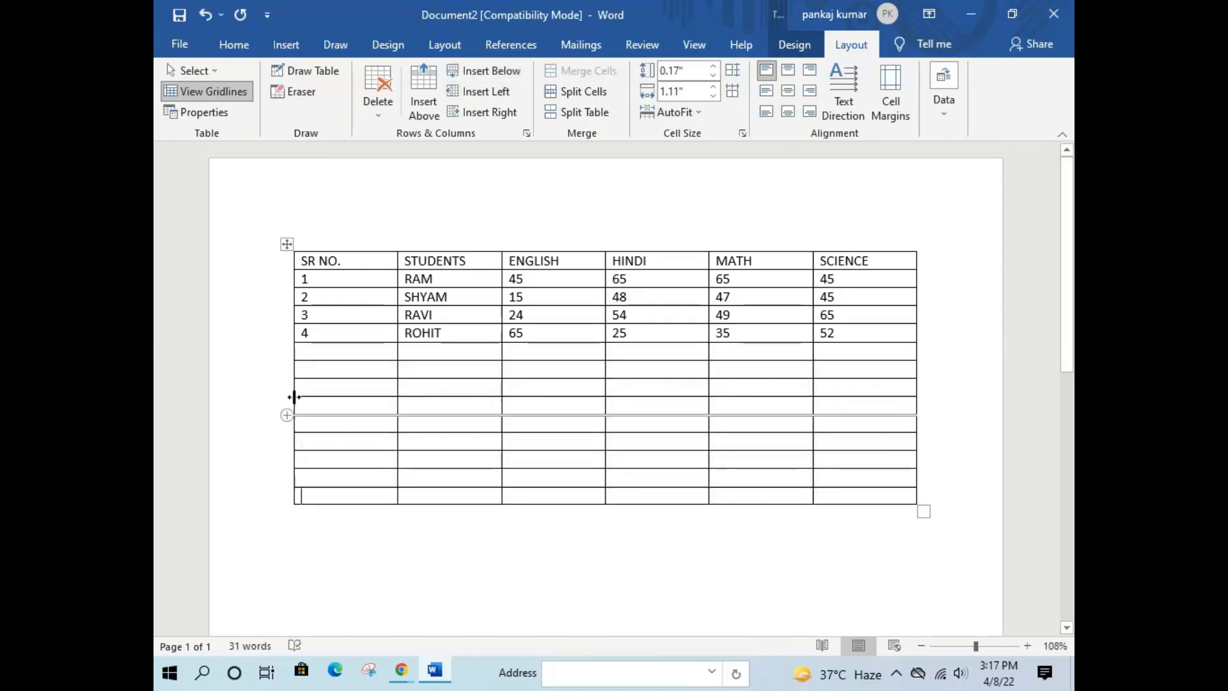
Undo the insertion of all the blank rows below the last student's row
{"action": "key", "text": "ctrl+z"}
{"action": "key", "text": "ctrl+z"}
{"action": "key", "text": "ctrl+z"}
{"action": "key", "text": "ctrl+z"}
{"action": "key", "text": "ctrl+z"}
{"action": "key", "text": "ctrl+z"}
{"action": "key", "text": "ctrl+z"}
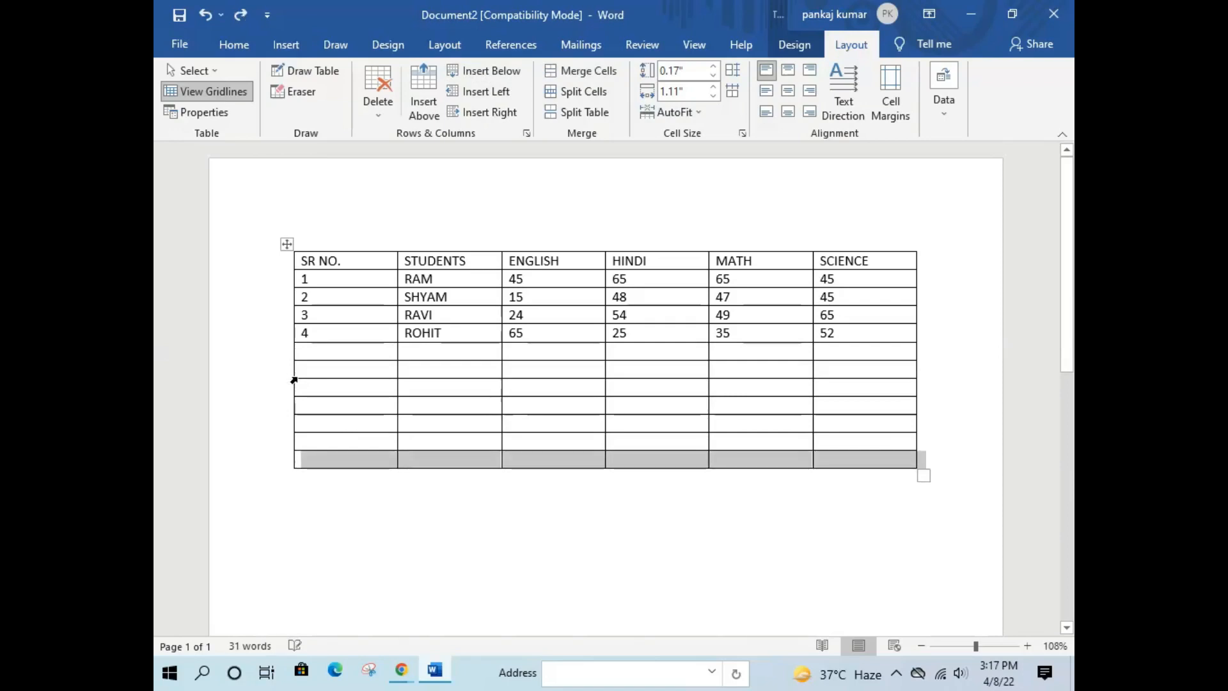
{"action": "key", "text": "ctrl+z"}
{"action": "key", "text": "ctrl+z"}
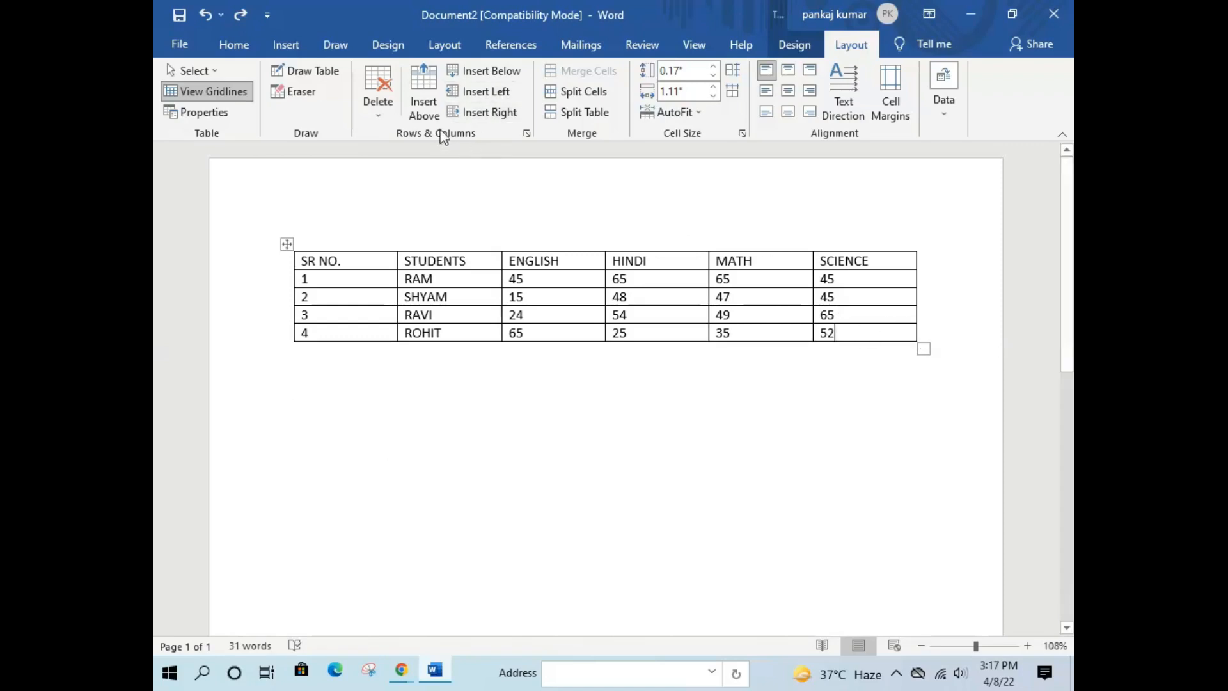
Insert a blank column after SCIENCE and another before SR NO., and undo both column insertions
{"action": "left_click", "coordinate": [512, 115]}
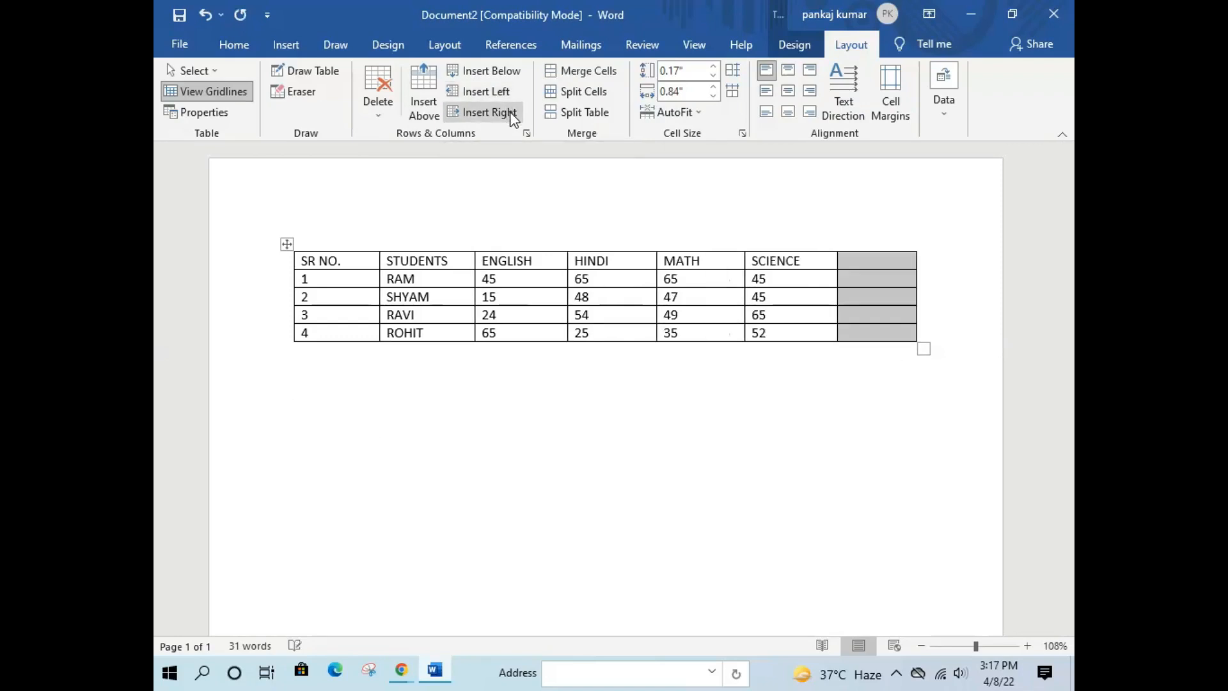
{"action": "left_click", "coordinate": [304, 337]}
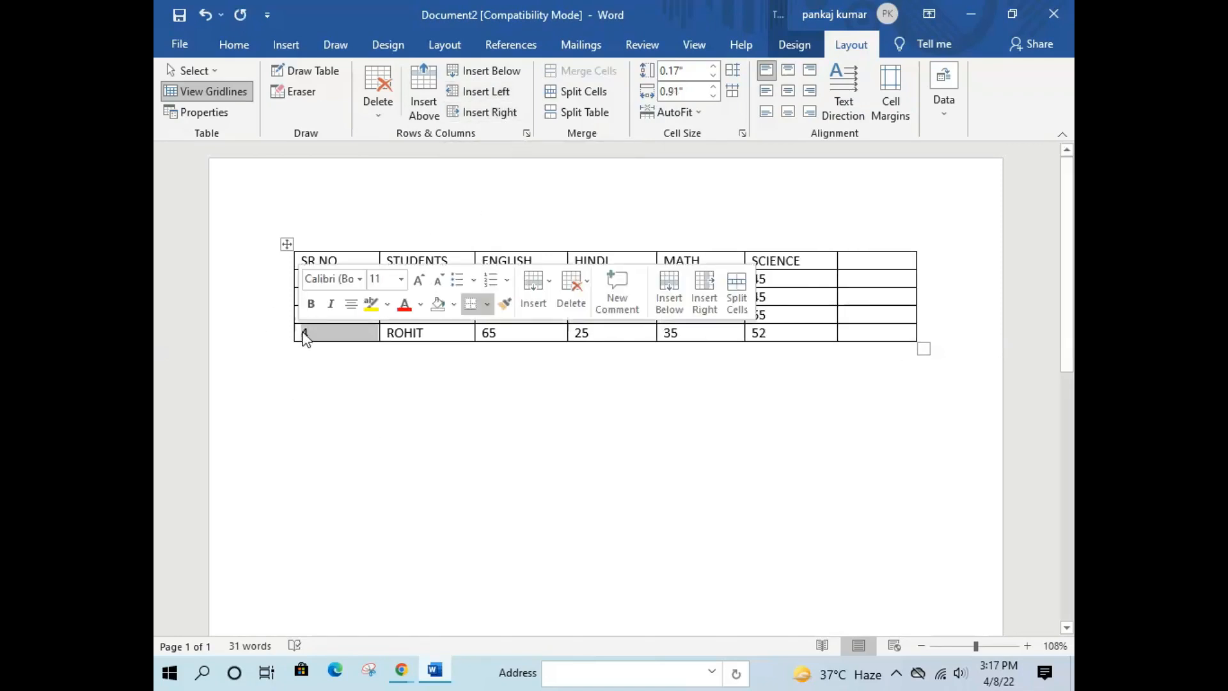
{"action": "left_click", "coordinate": [320, 338]}
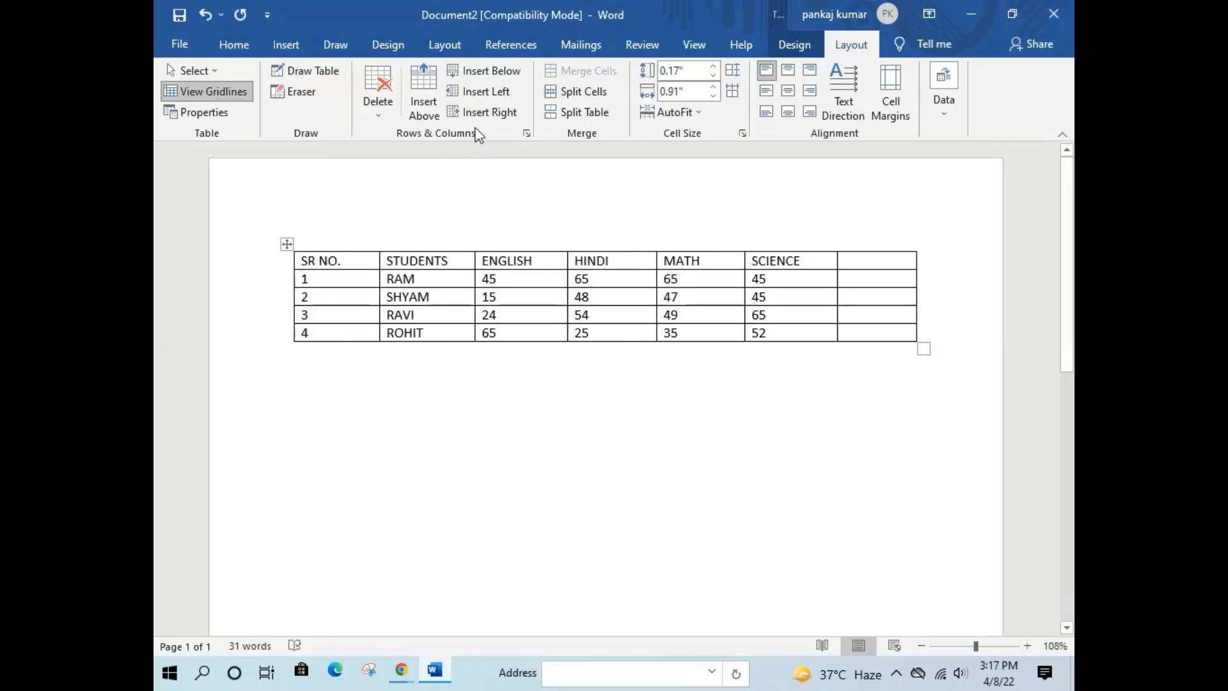
{"action": "left_click", "coordinate": [486, 92]}
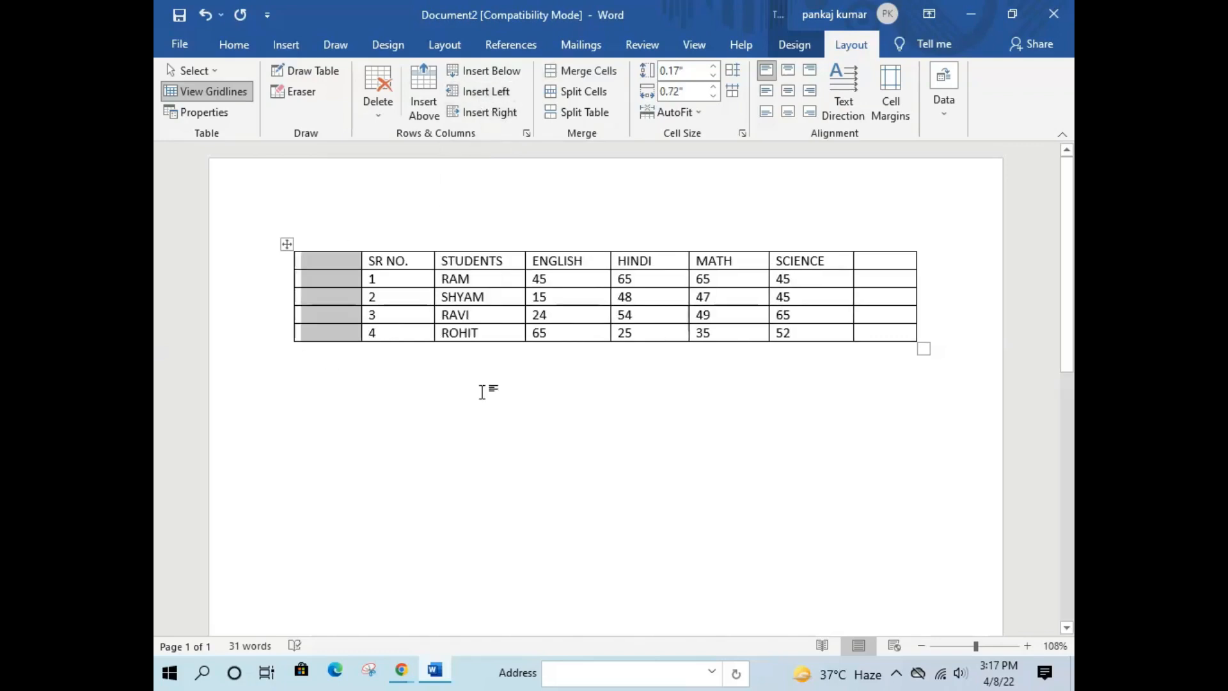
{"action": "left_click", "coordinate": [449, 422]}
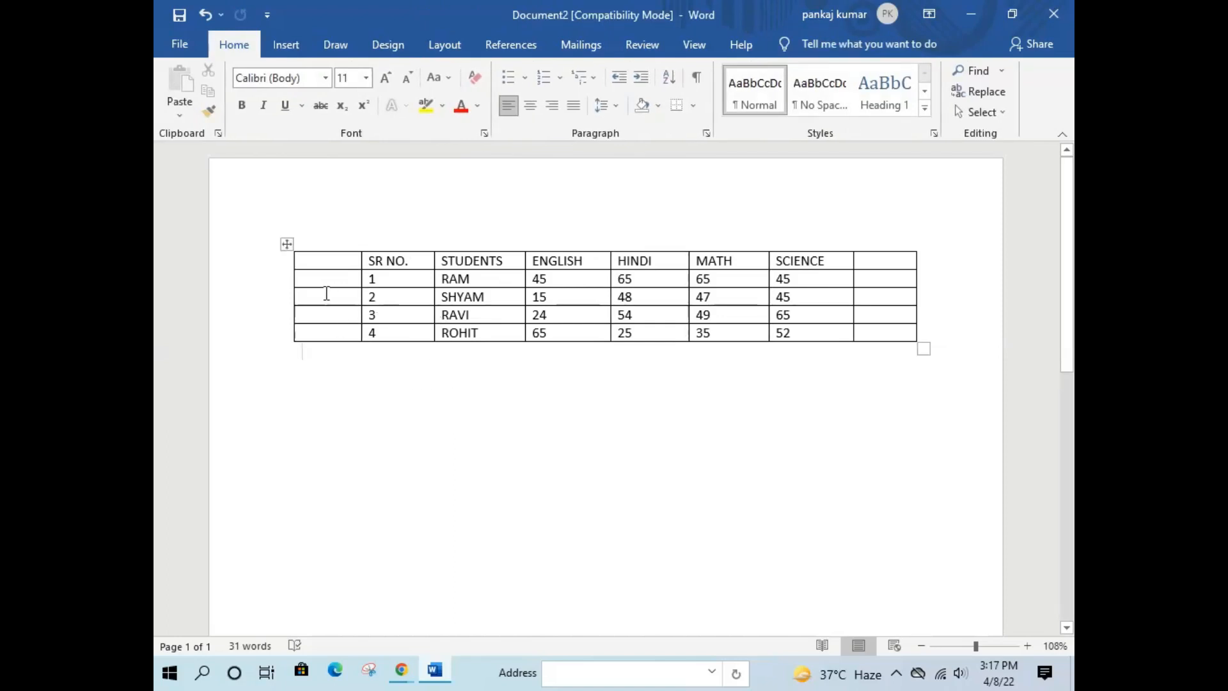
{"action": "key", "text": "ctrl+z"}
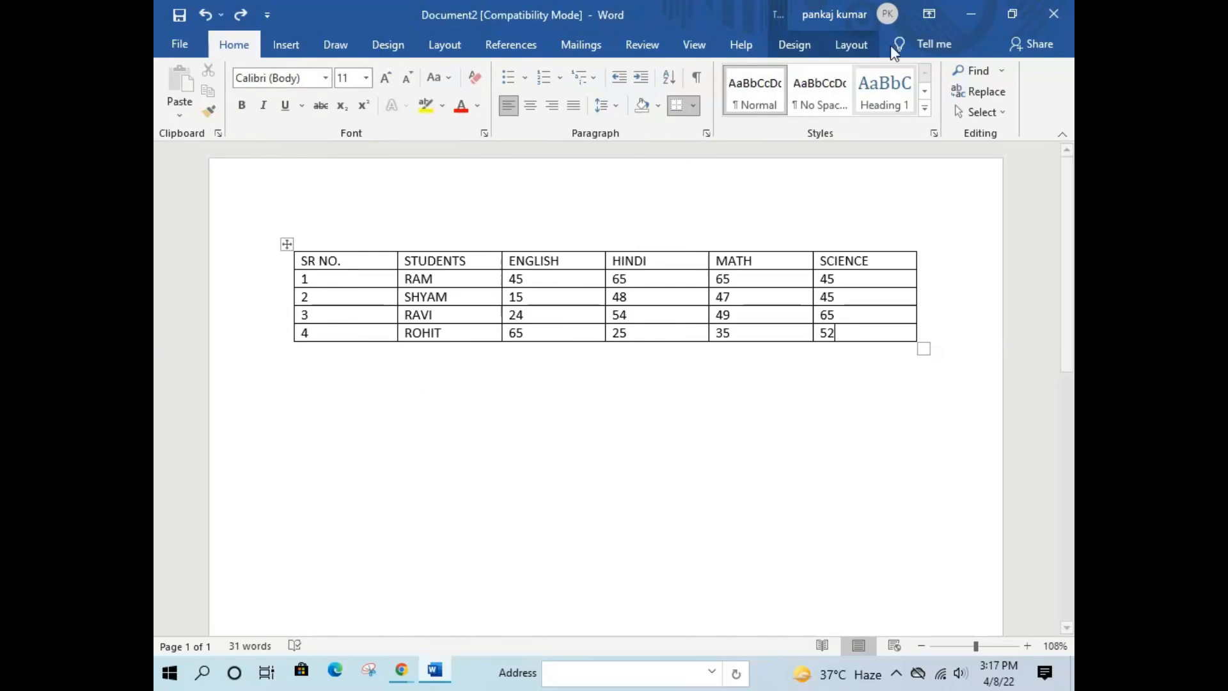
Split the HINDI header cell of the marks table into two columns and one row
{"action": "left_click", "coordinate": [851, 45]}
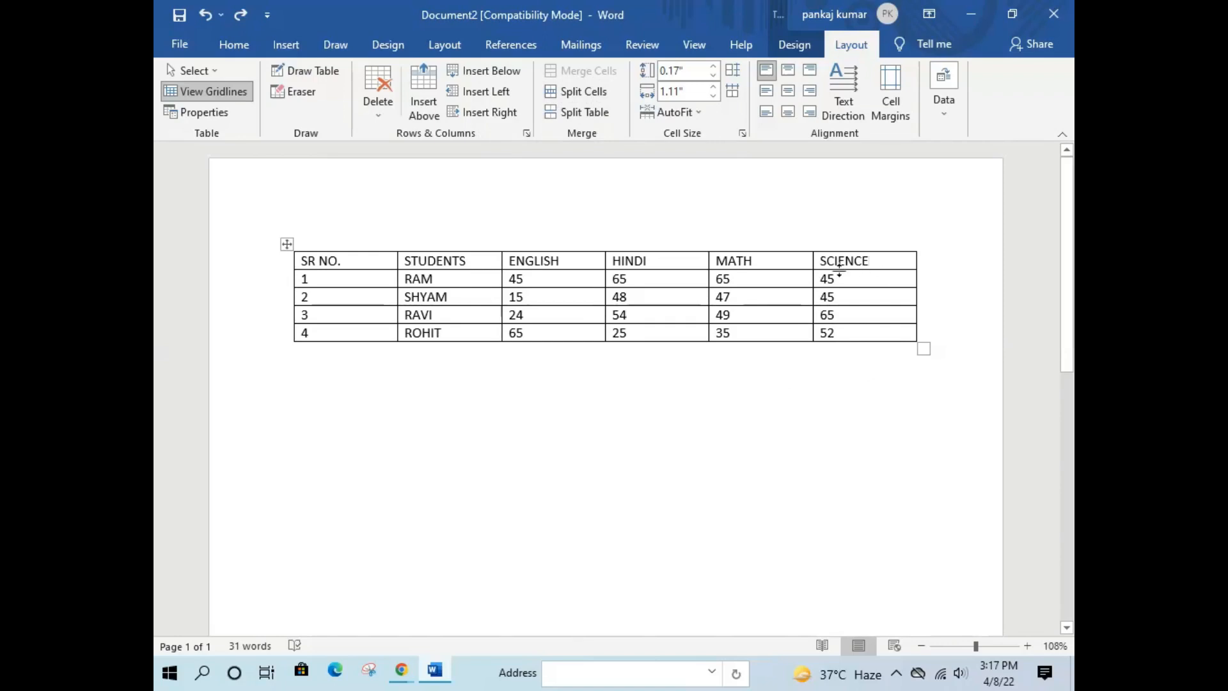
{"action": "left_click", "coordinate": [669, 260]}
{"action": "left_click", "coordinate": [603, 92]}
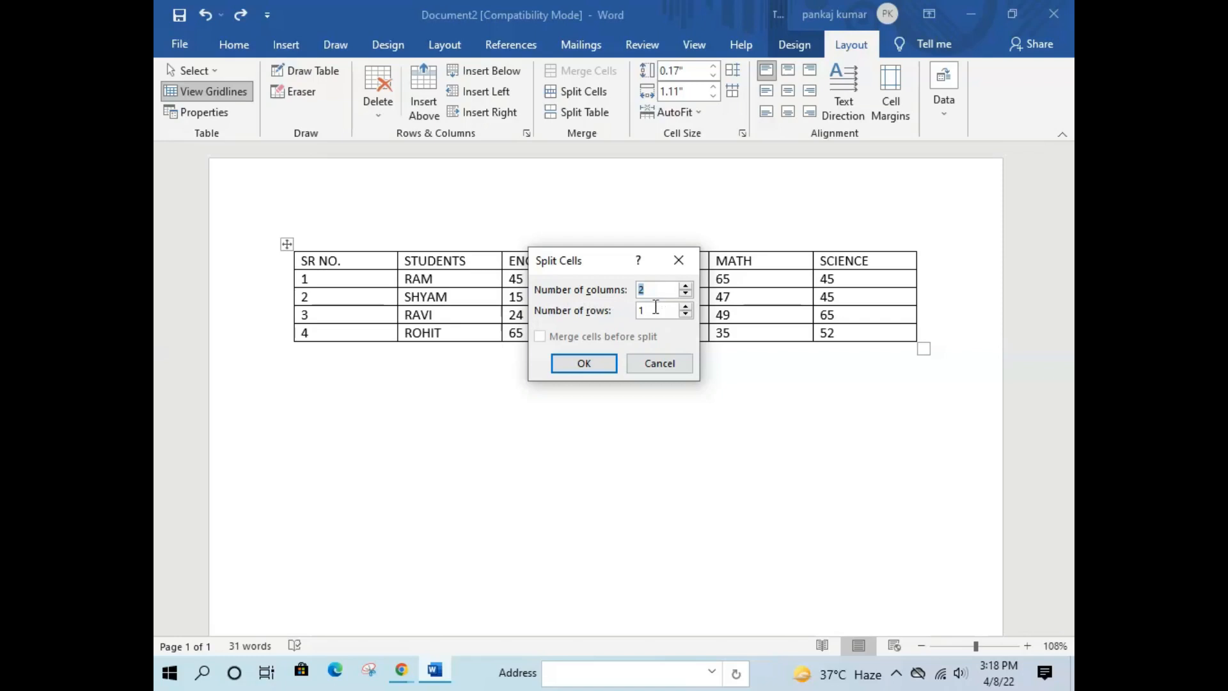
{"action": "left_click", "coordinate": [589, 365]}
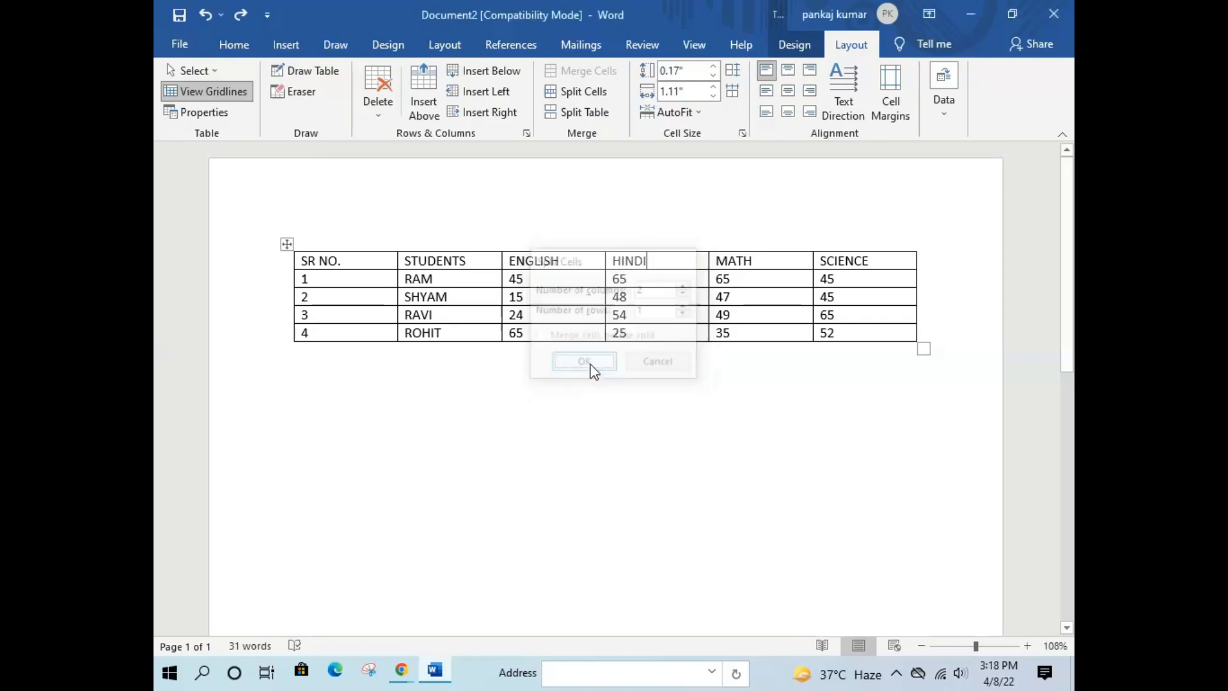
Label the two halves of the split Hindi header cell HINDI G and HINDI S
{"action": "left_click", "coordinate": [675, 262]}
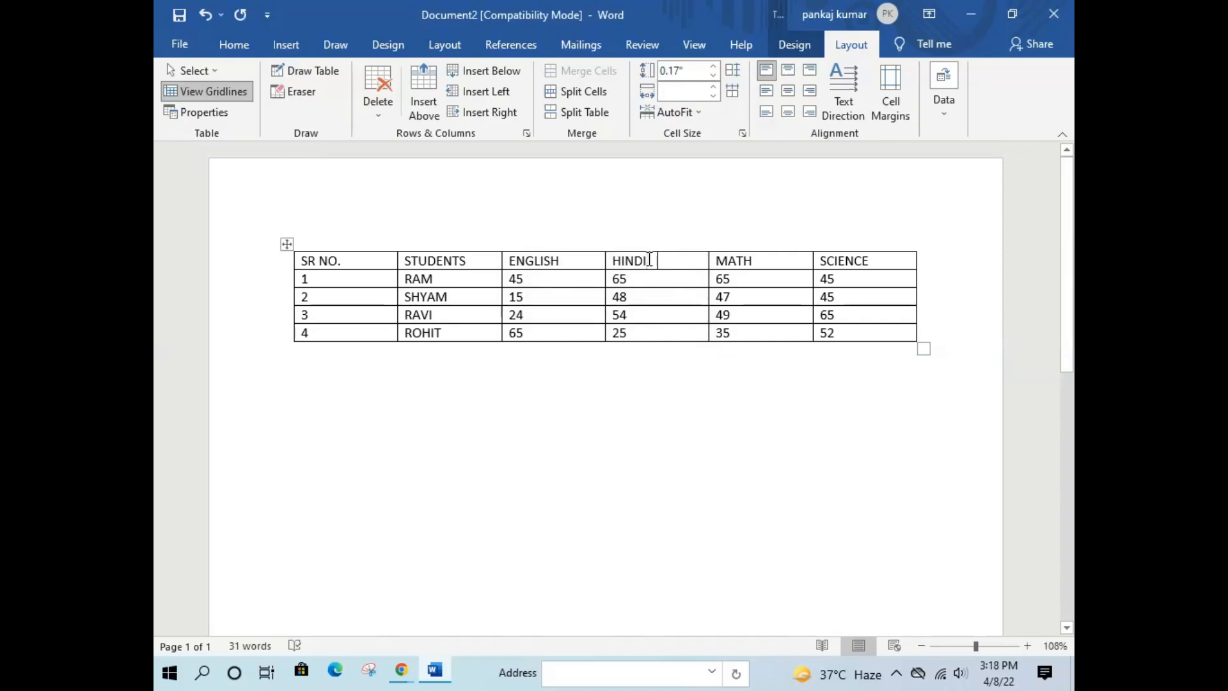
{"action": "type", "text": "G"}
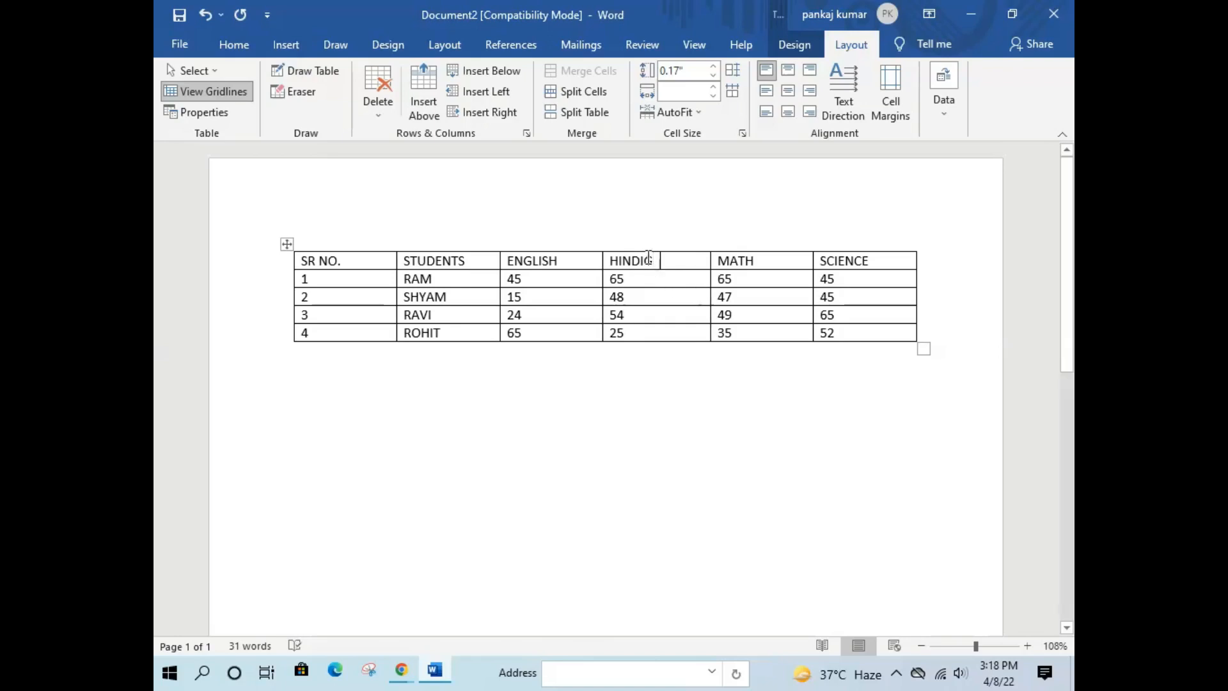
{"action": "left_click", "coordinate": [649, 258]}
{"action": "key", "text": "Return"}
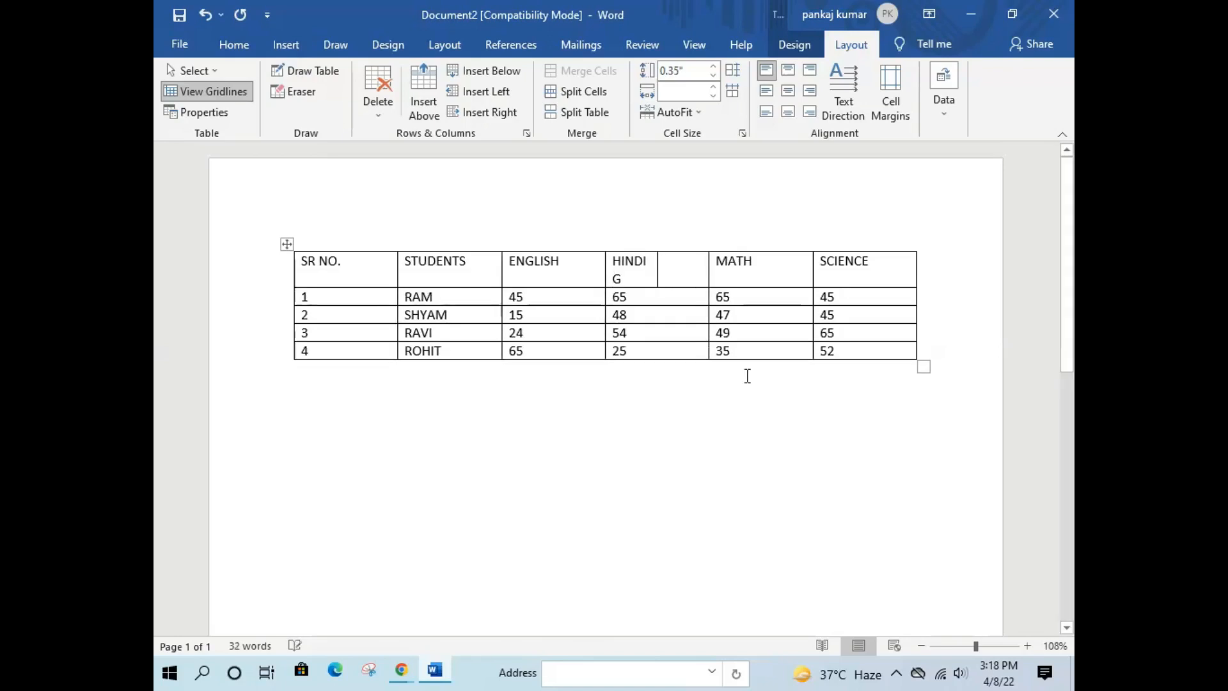
{"action": "left_click", "coordinate": [673, 263]}
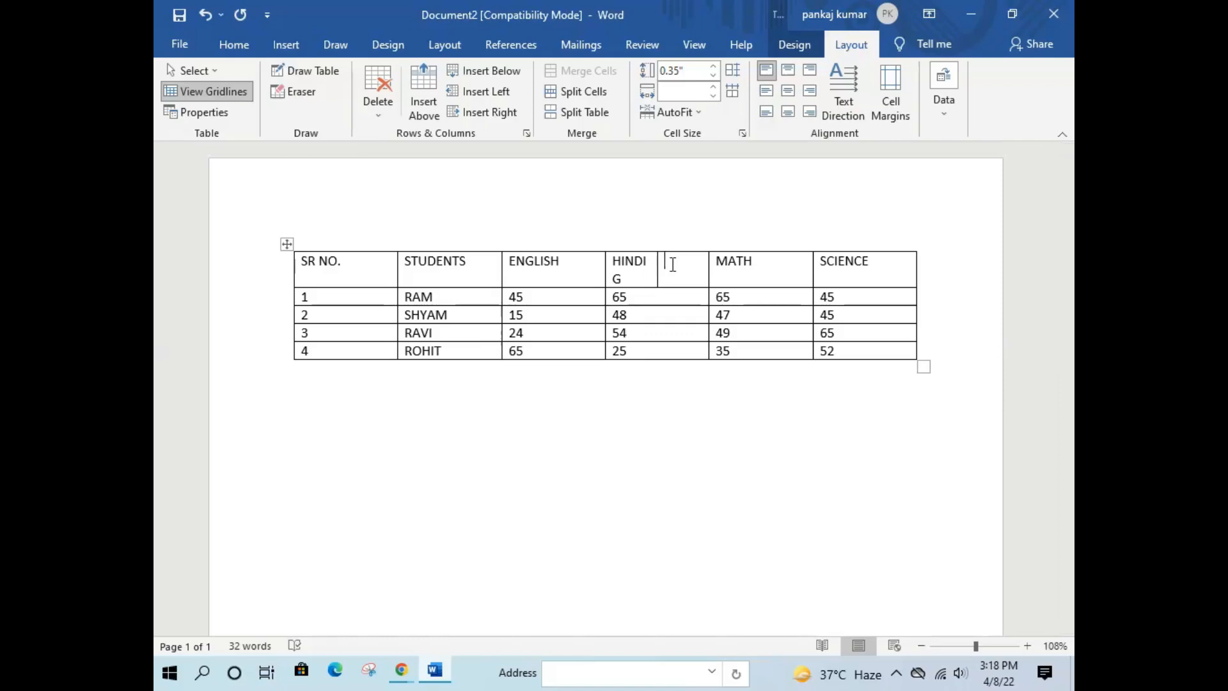
{"action": "double_click", "coordinate": [615, 278]}
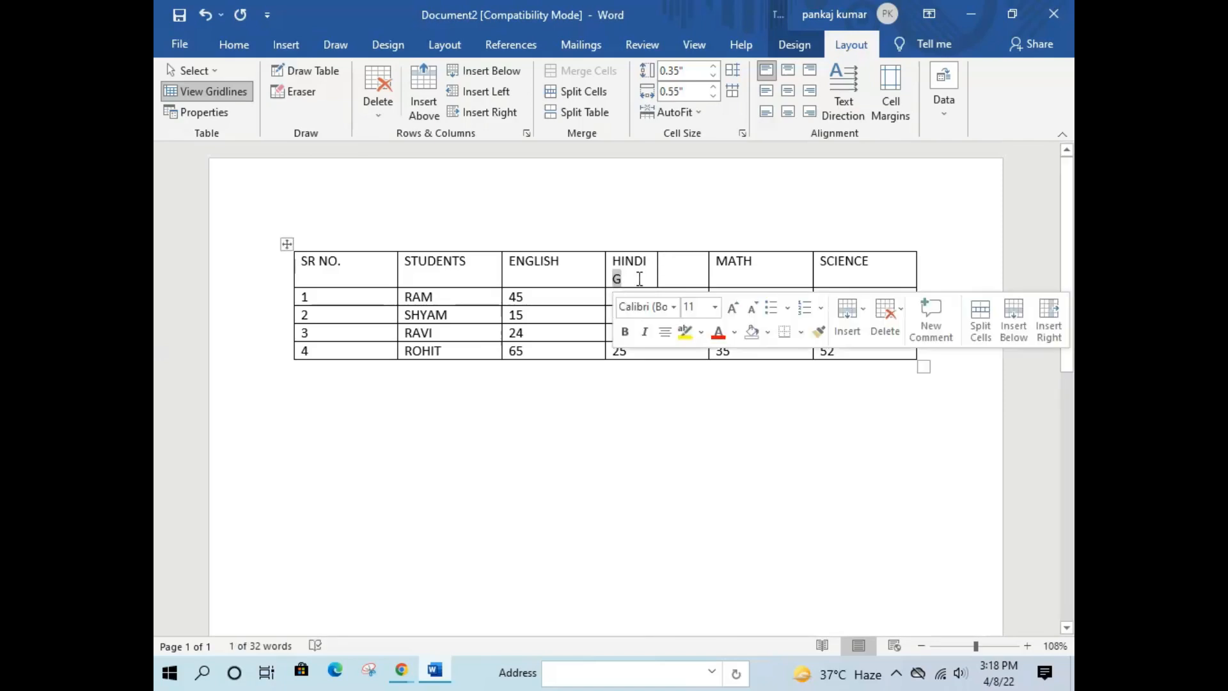
{"action": "left_click", "coordinate": [675, 274]}
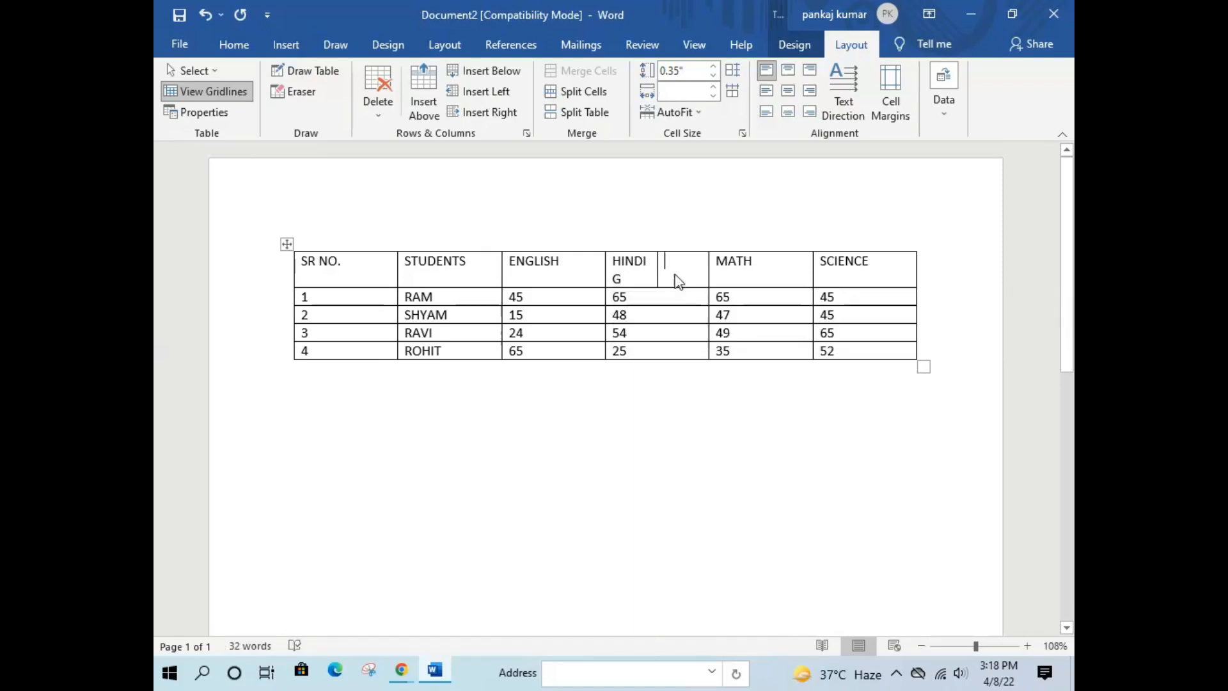
{"action": "type", "text": "HIN"}
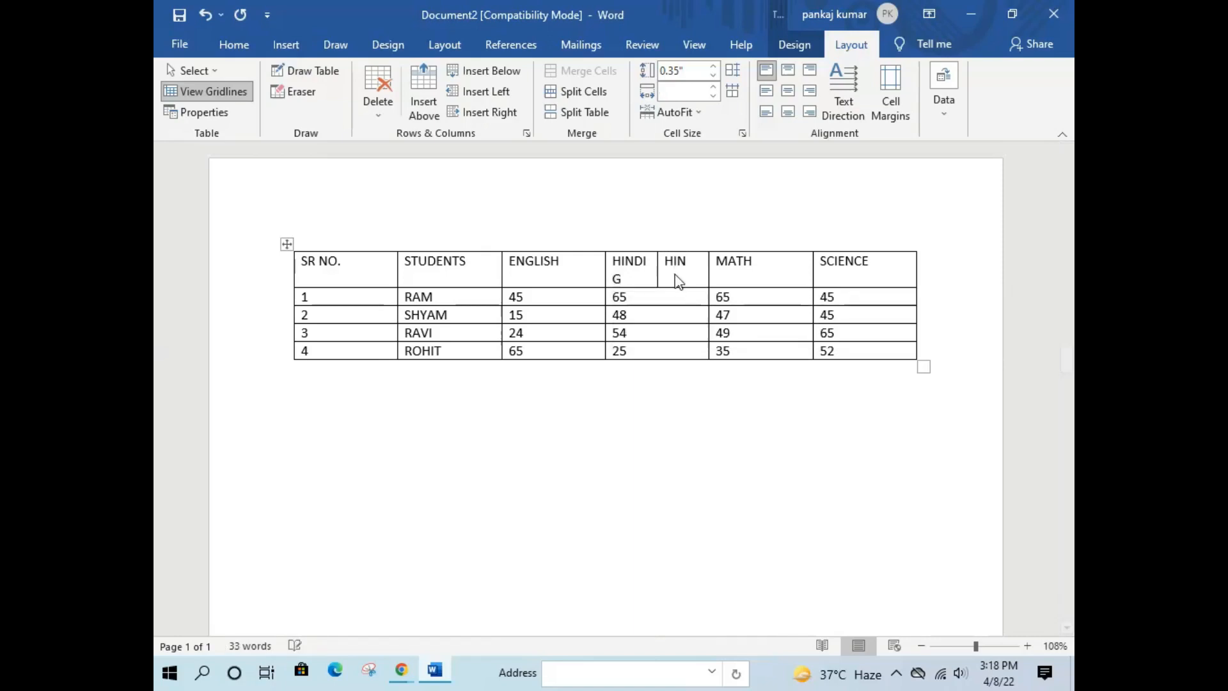
{"action": "type", "text": "DI S"}
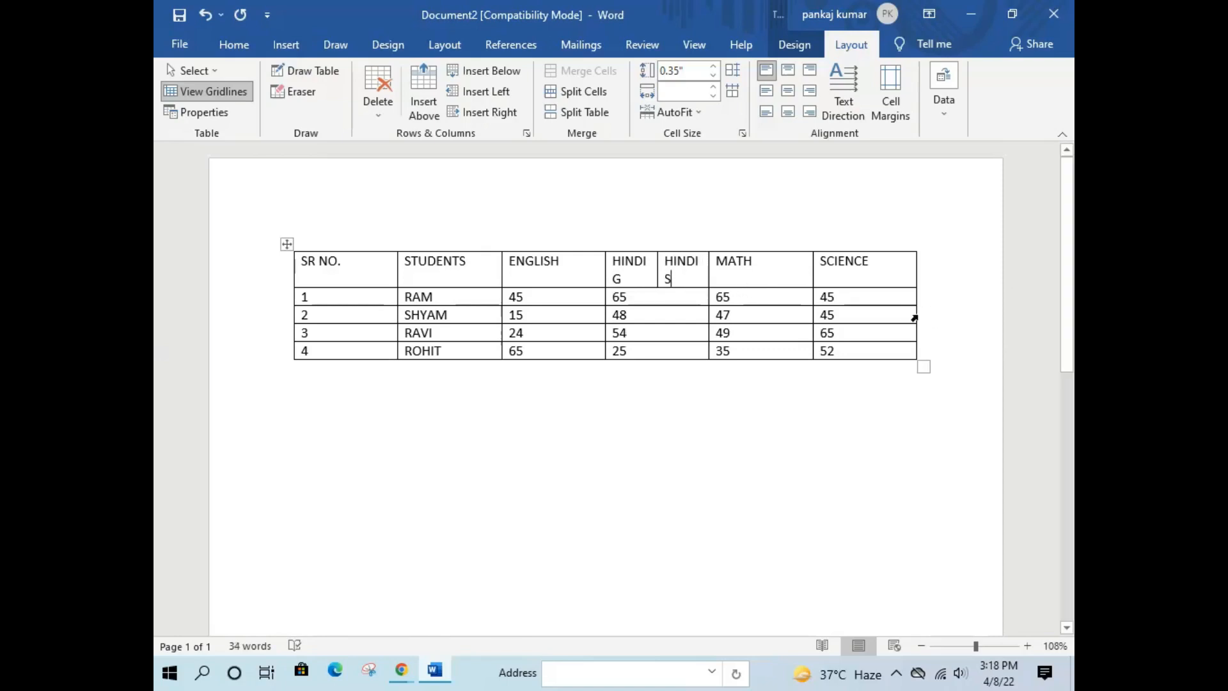
{"action": "left_click", "coordinate": [616, 278]}
{"action": "key", "text": "ctrl+End"}
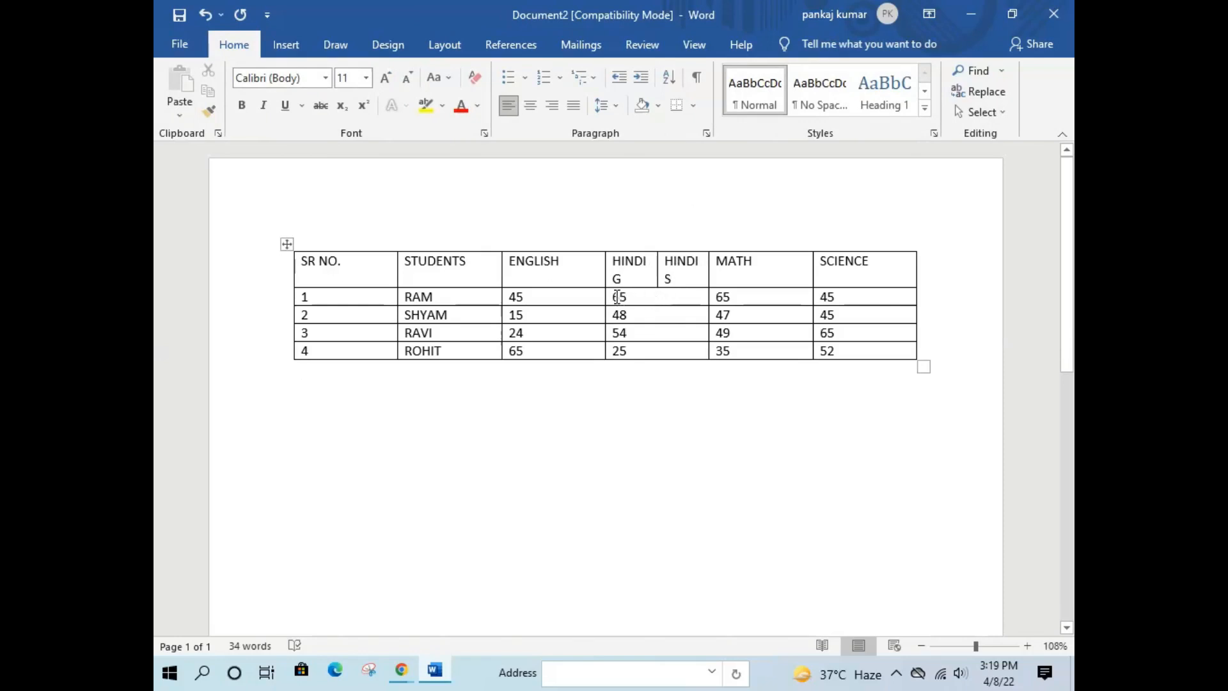
Split the four marks cells under HINDI G and HINDI S into 2 columns and 4 rows, merging the cells before the split
{"action": "left_click_drag", "start_coordinate": [619, 298], "coordinate": [669, 356]}
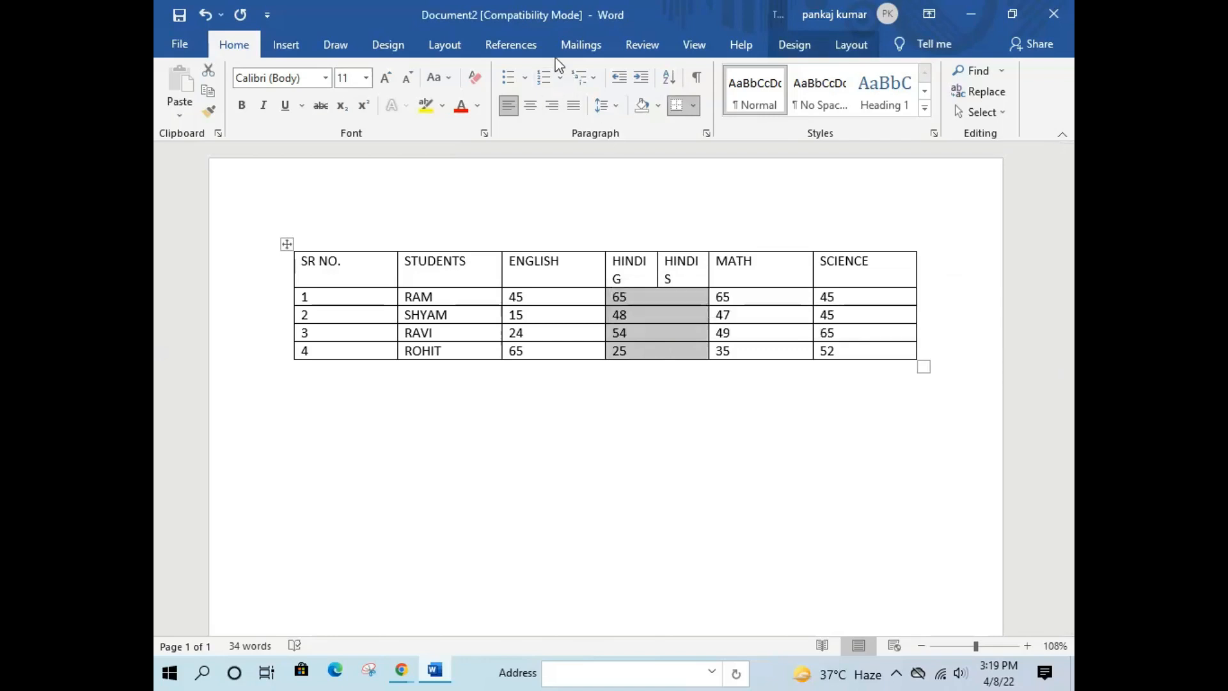
{"action": "left_click", "coordinate": [846, 40]}
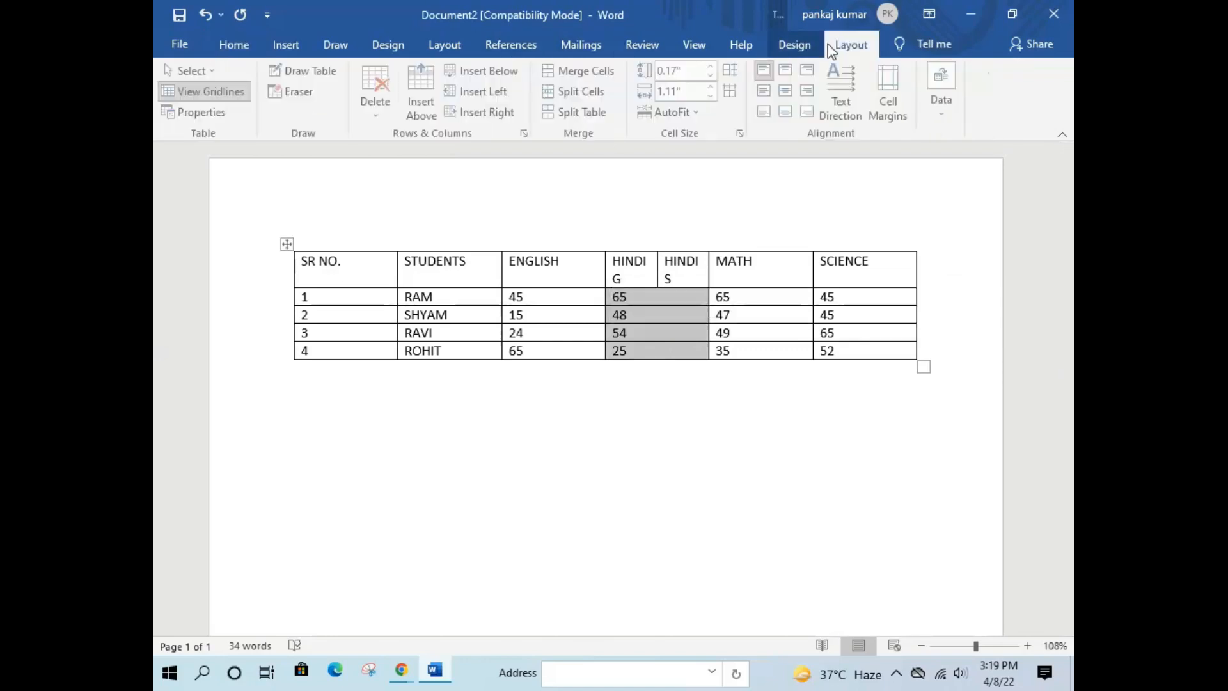
{"action": "left_click", "coordinate": [582, 94]}
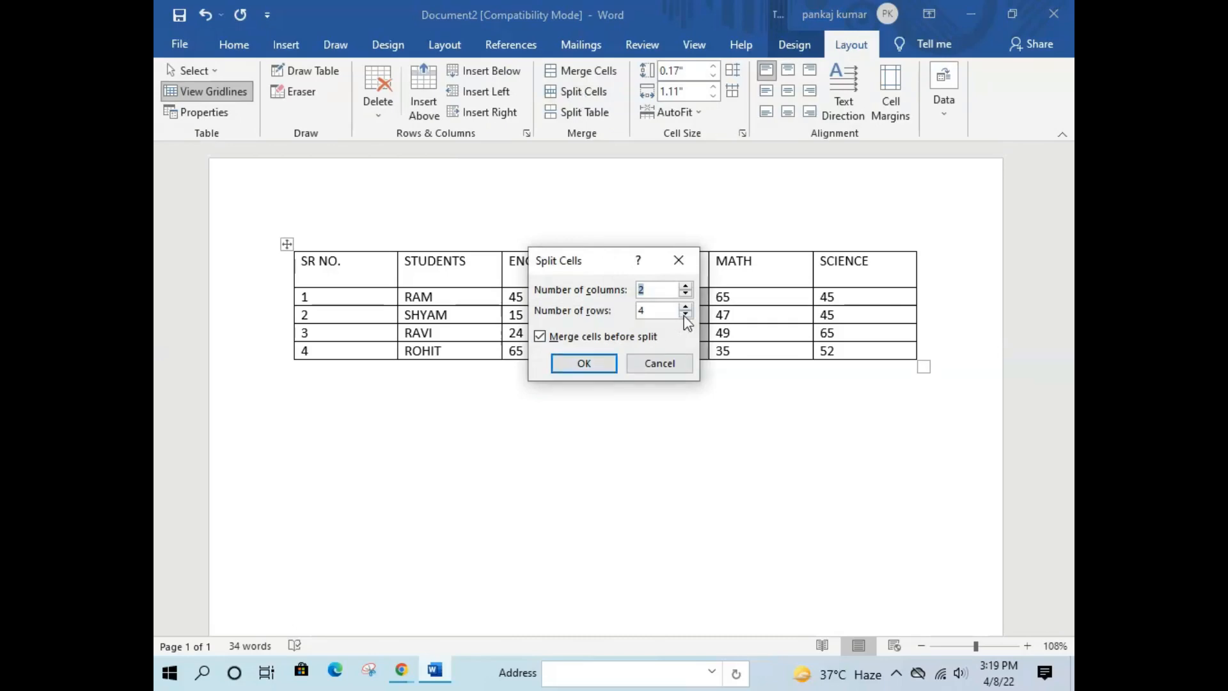
{"action": "left_click", "coordinate": [600, 363]}
{"action": "left_click", "coordinate": [632, 419]}
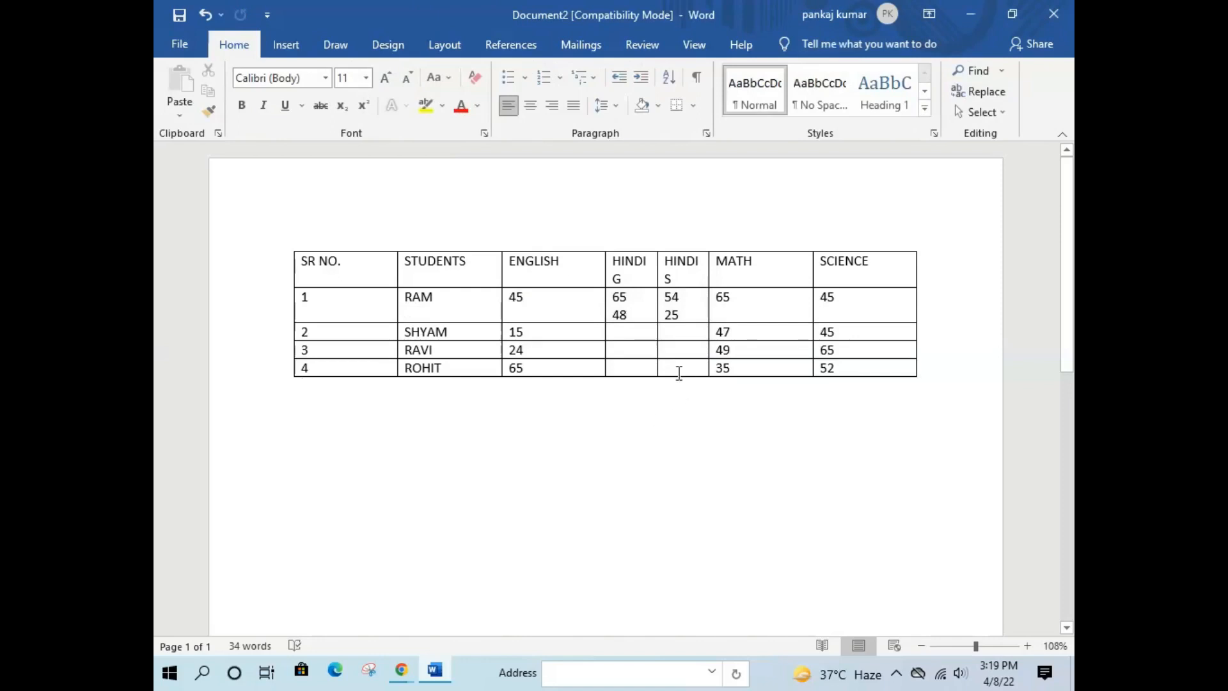
Enter 45 as the second student's HINDI G mark
{"action": "left_click", "coordinate": [640, 337]}
{"action": "type", "text": "45"}
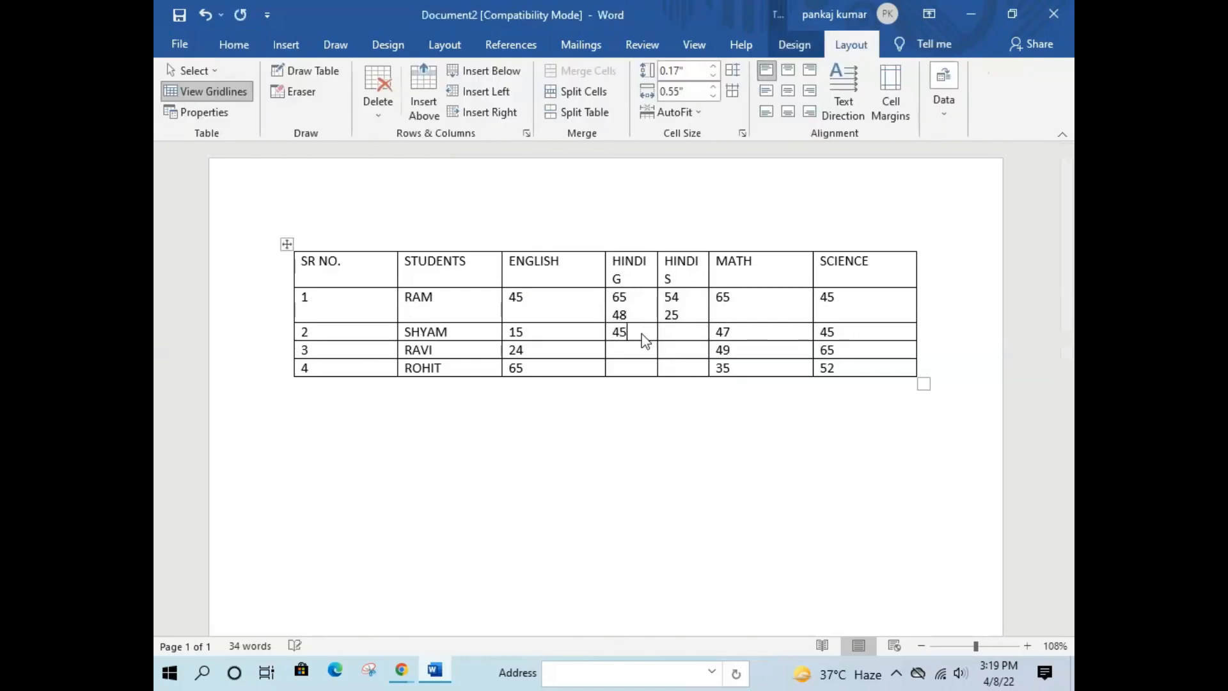
{"action": "type", "text": "4"}
{"action": "key", "text": "BackSpace"}
Undo the mark entry, the HINDI G and HINDI S labels and both cell splits
{"action": "key", "text": "ctrl+z"}
{"action": "key", "text": "ctrl+z"}
{"action": "key", "text": "ctrl+z"}
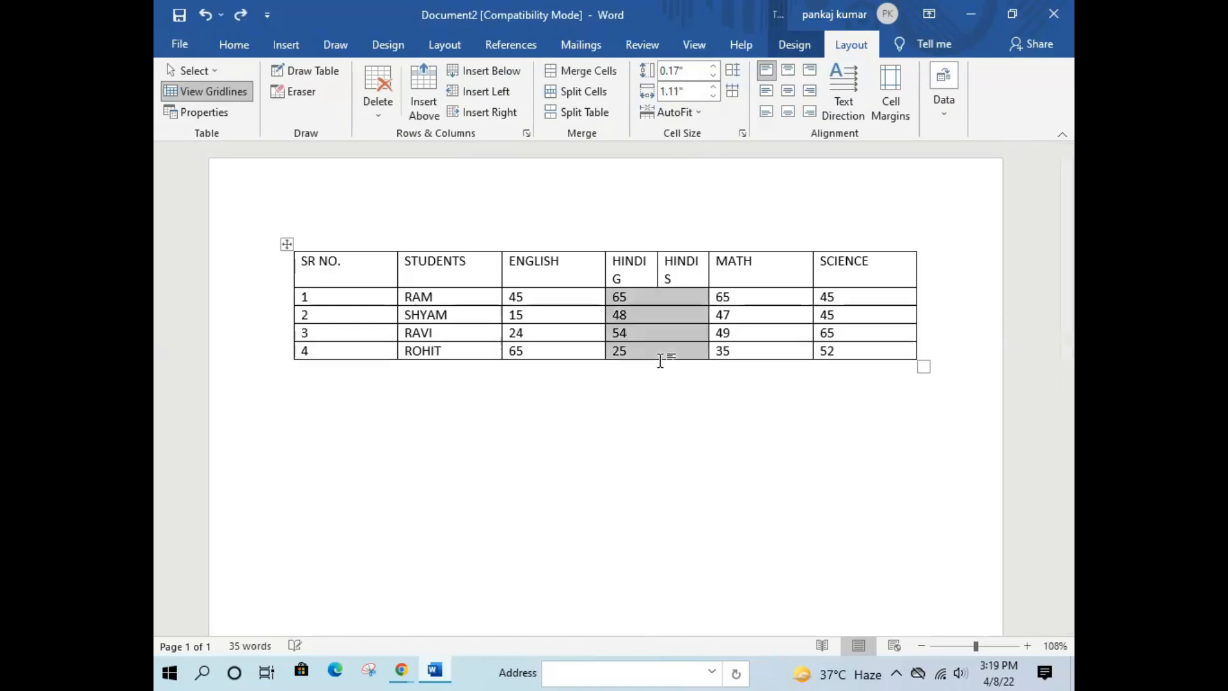
{"action": "key", "text": "ctrl+z"}
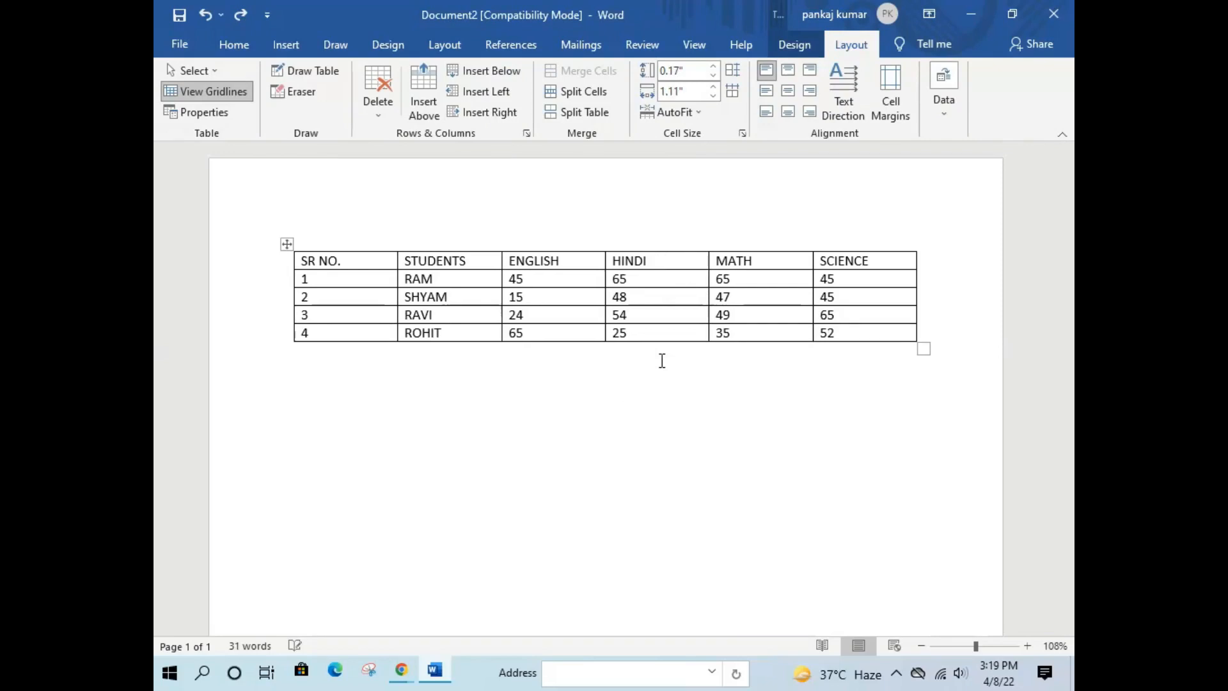
{"action": "left_click", "coordinate": [650, 477]}
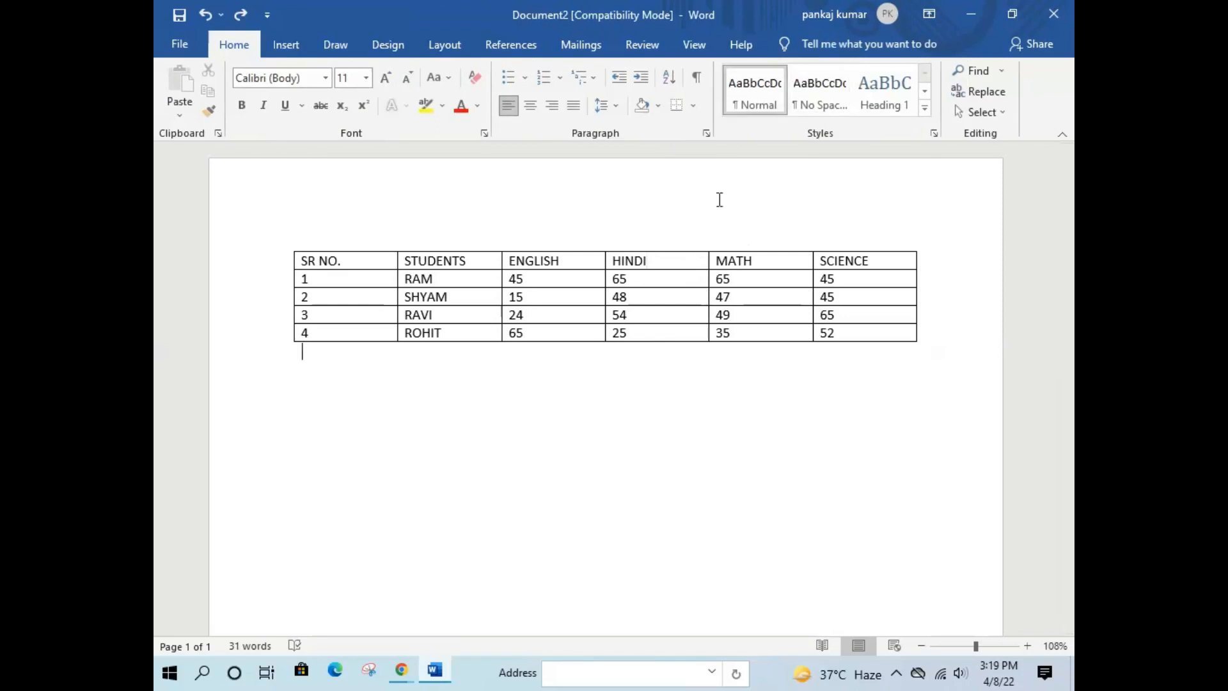
Split the marks table above the second, third and fourth students' rows, one split at a time
{"action": "left_click", "coordinate": [666, 295]}
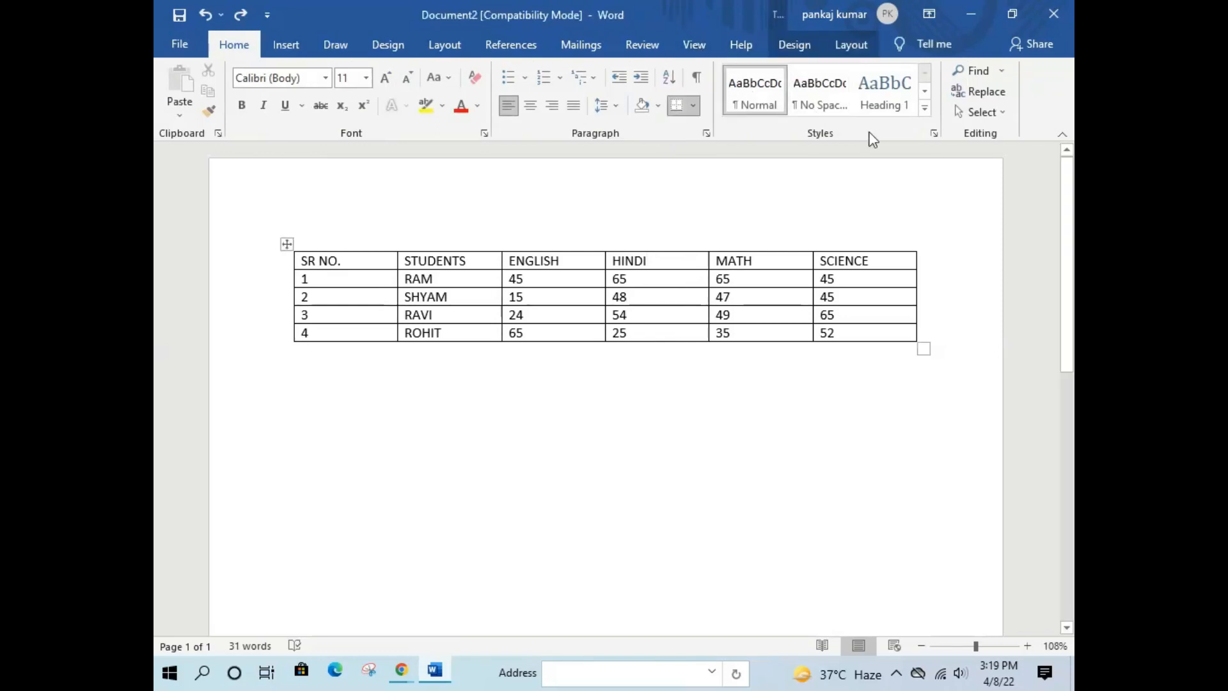
{"action": "left_click", "coordinate": [852, 44]}
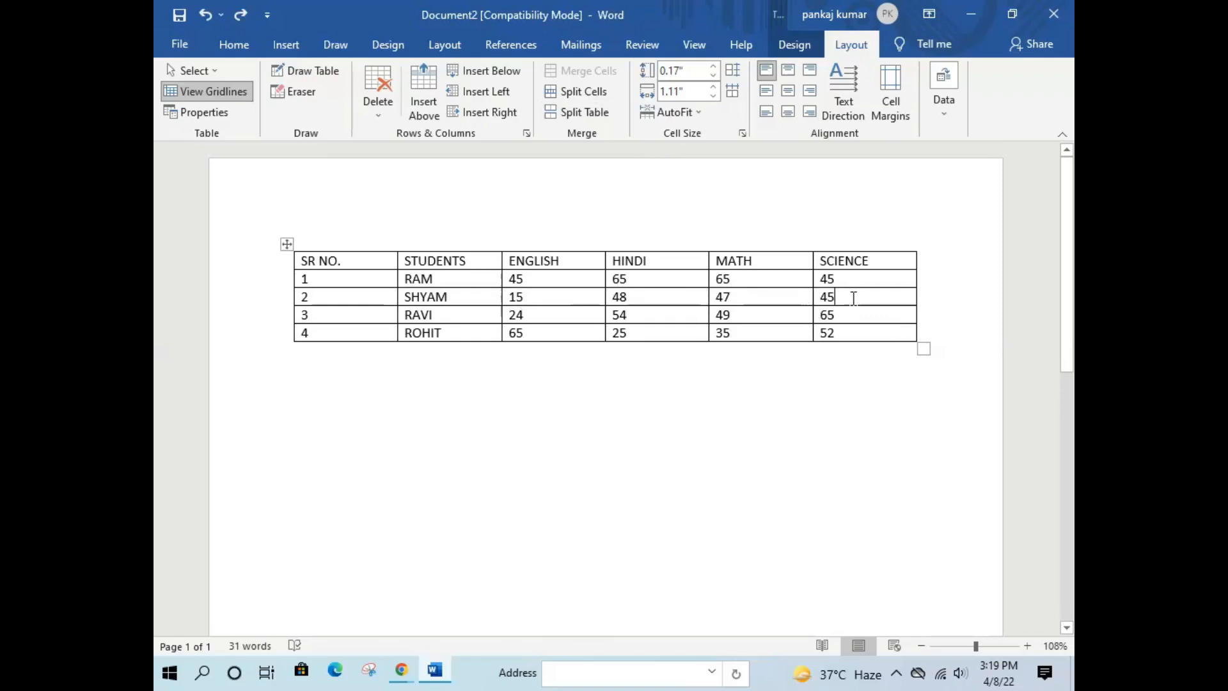
{"action": "left_click", "coordinate": [584, 115]}
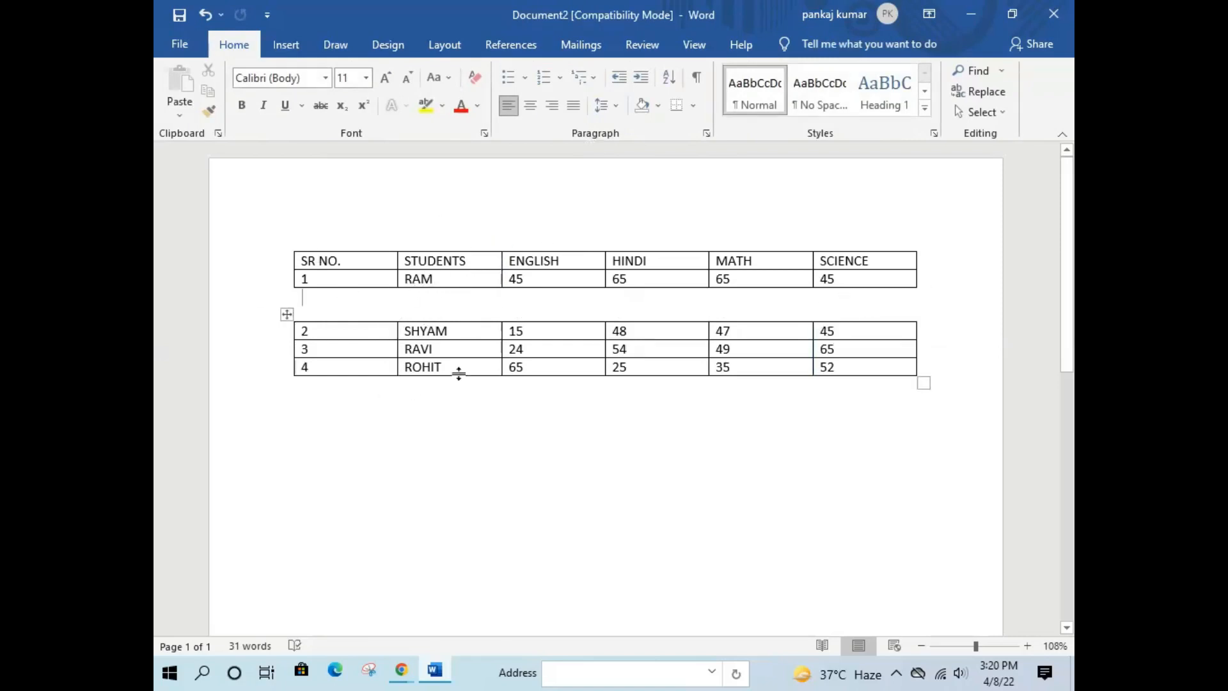
{"action": "left_click", "coordinate": [853, 347]}
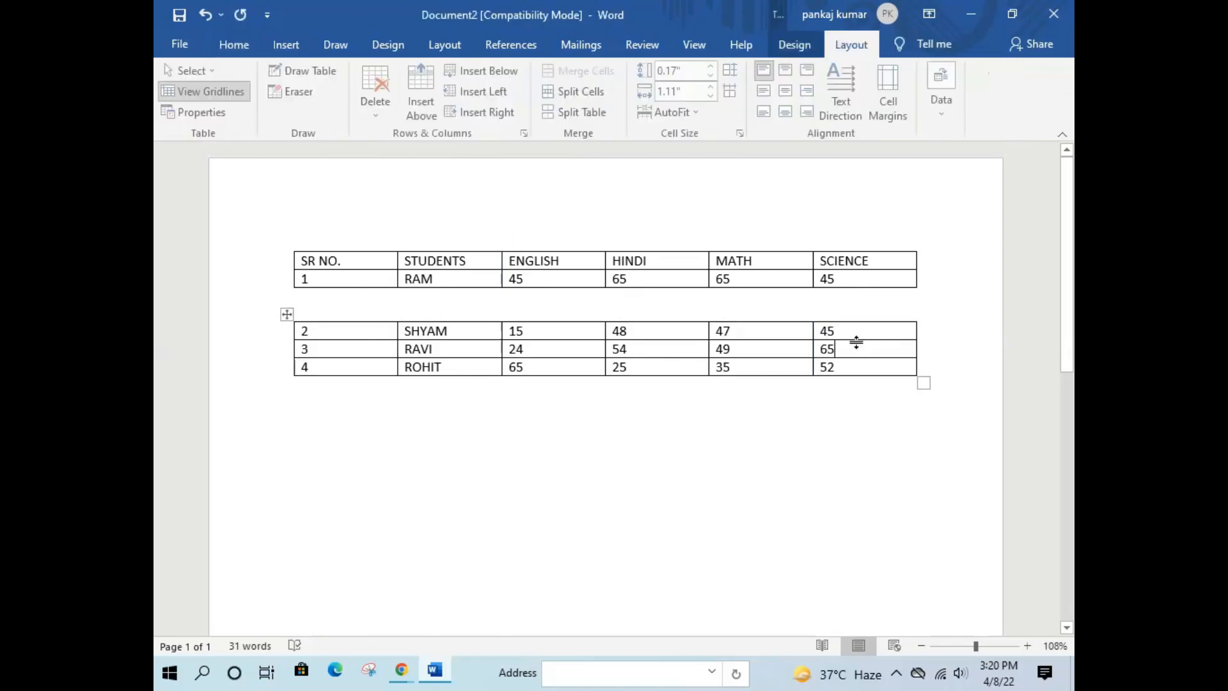
{"action": "left_click", "coordinate": [598, 121]}
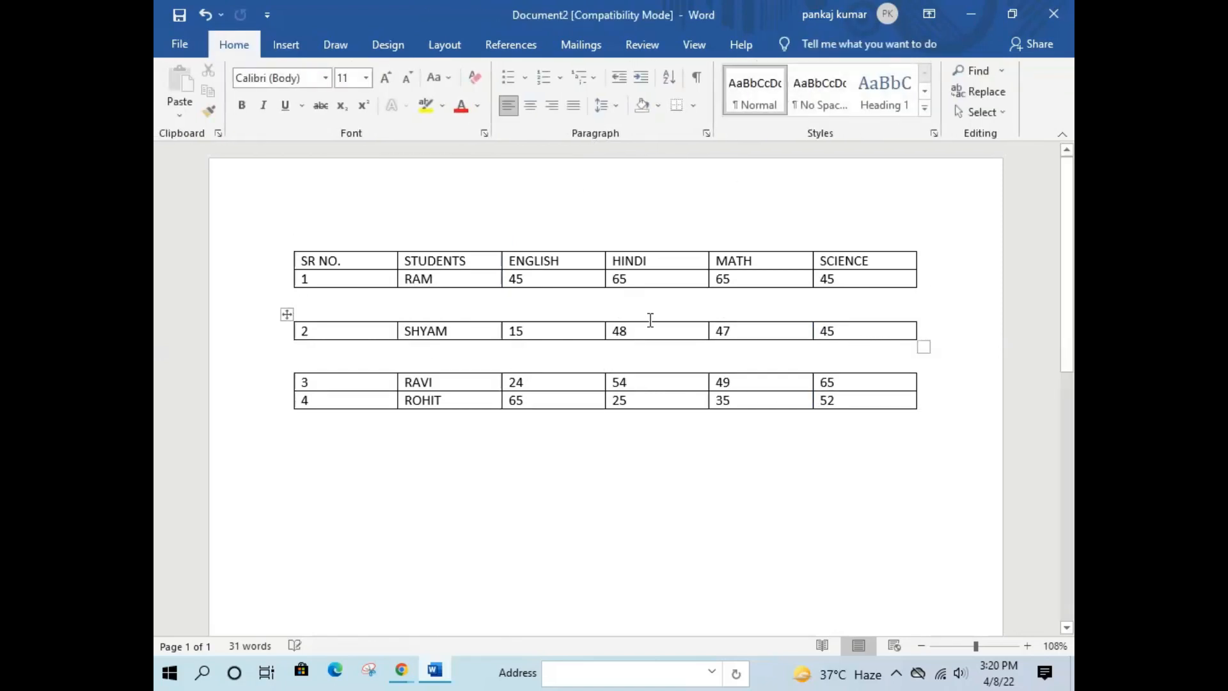
{"action": "left_click", "coordinate": [847, 401]}
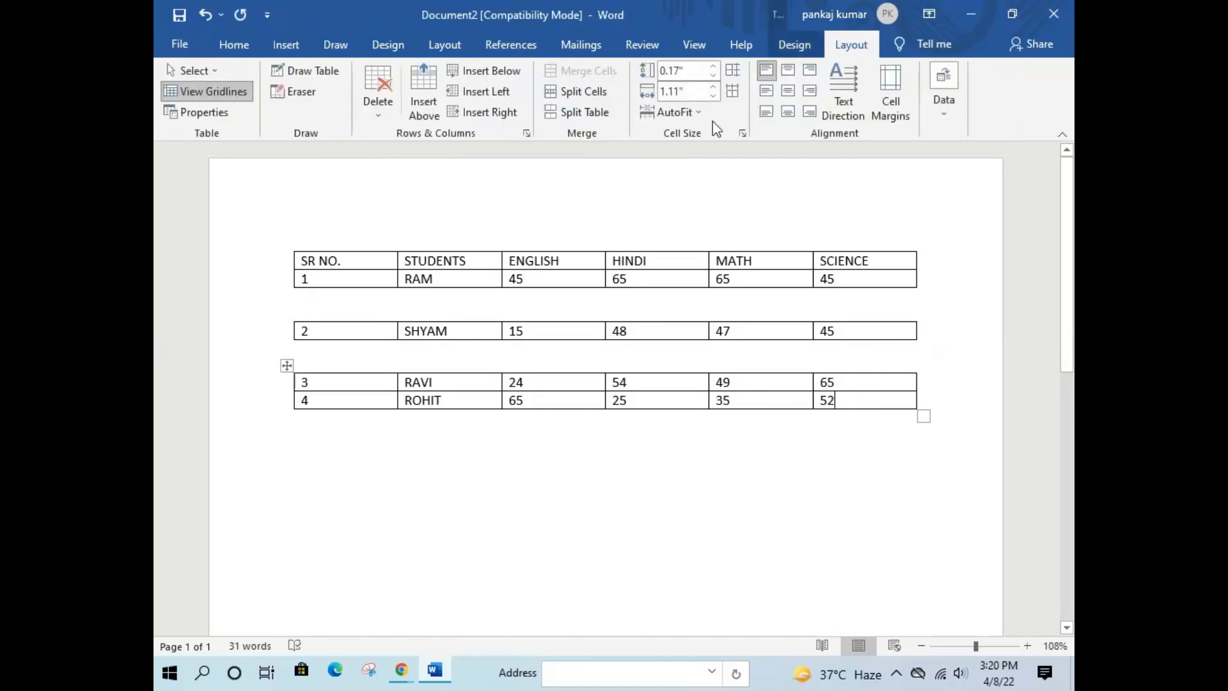
{"action": "left_click", "coordinate": [579, 113]}
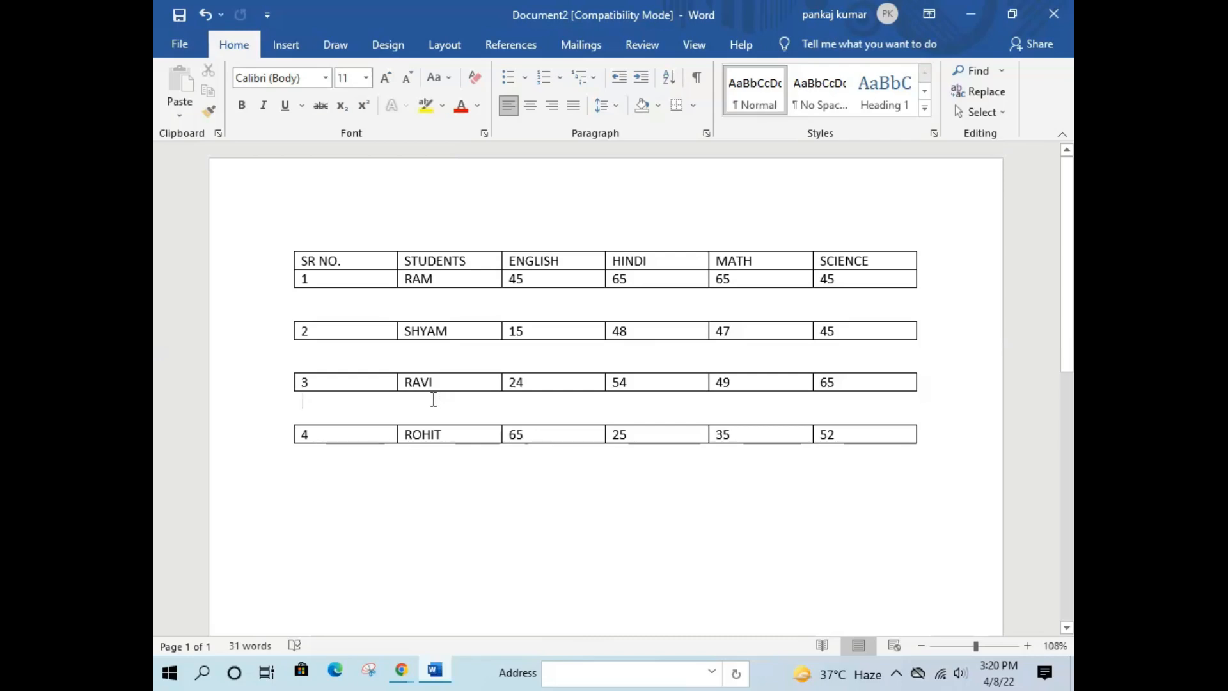
Undo all three table splits to rejoin the students' rows into one table
{"action": "key", "text": "ctrl+z"}
{"action": "key", "text": "ctrl+z"}
{"action": "key", "text": "ctrl+z"}
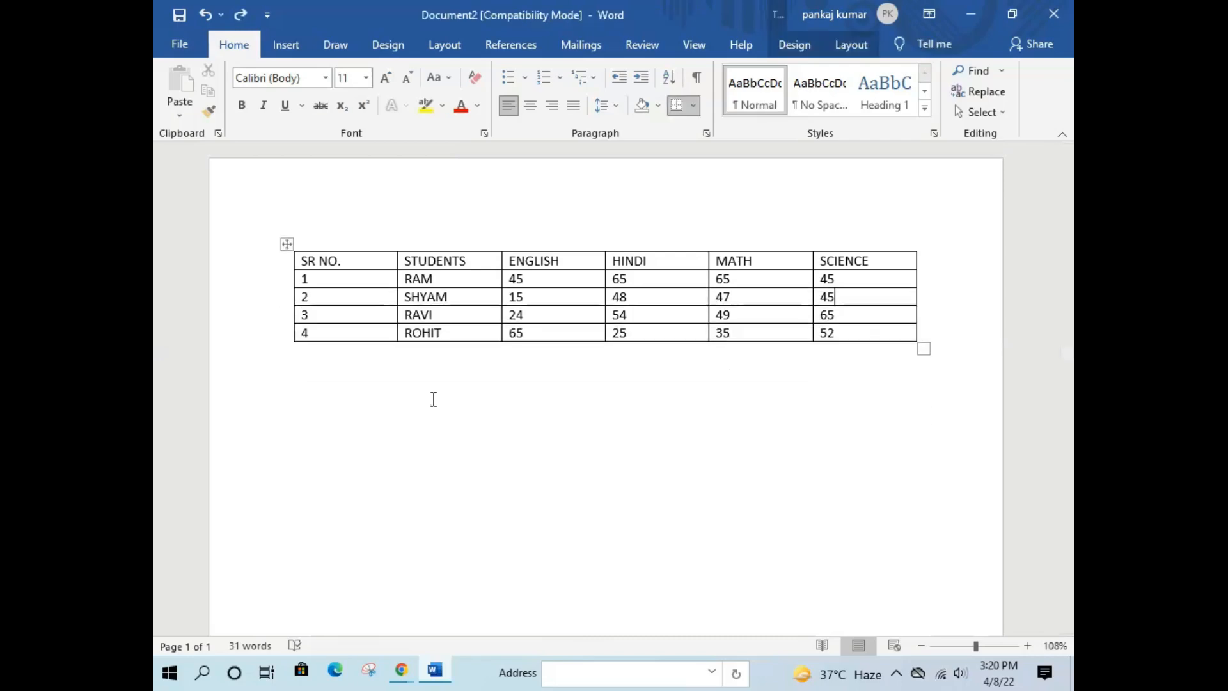
Set the header row's height to 0.3"
{"action": "left_click", "coordinate": [851, 44]}
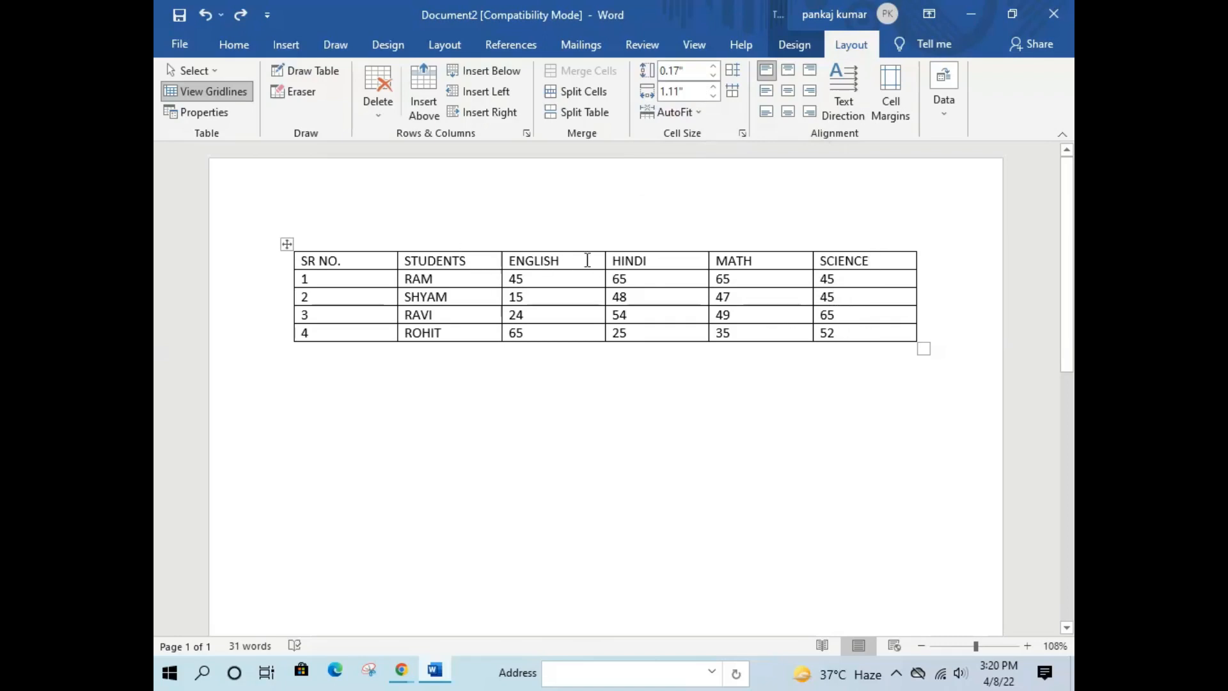
{"action": "left_click", "coordinate": [714, 67]}
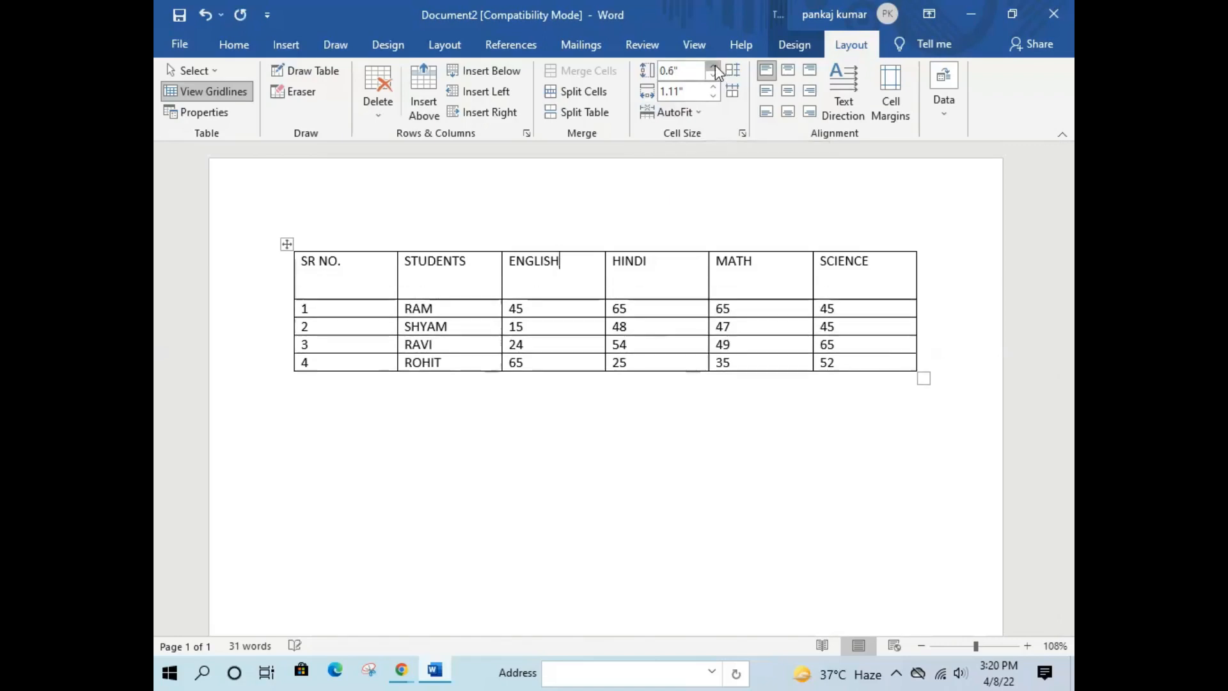
{"action": "left_click", "coordinate": [715, 67]}
{"action": "left_click", "coordinate": [715, 68]}
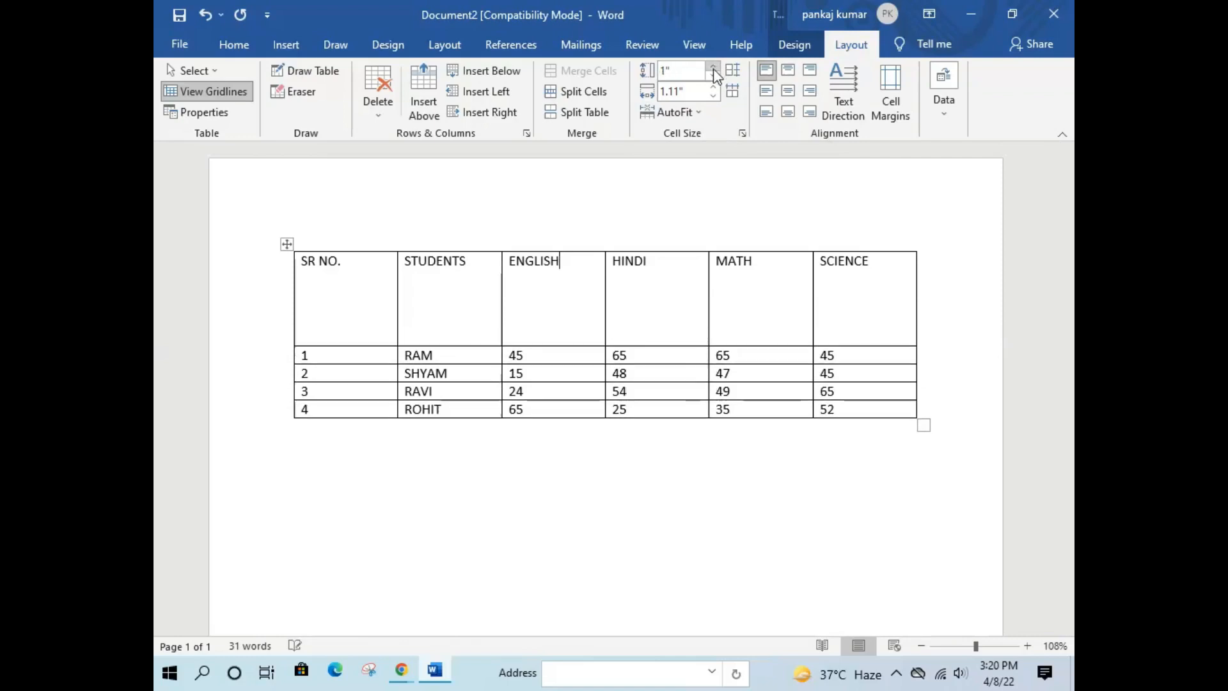
{"action": "left_click", "coordinate": [712, 73]}
{"action": "left_click", "coordinate": [711, 73]}
{"action": "left_click", "coordinate": [712, 73]}
{"action": "left_click", "coordinate": [711, 73]}
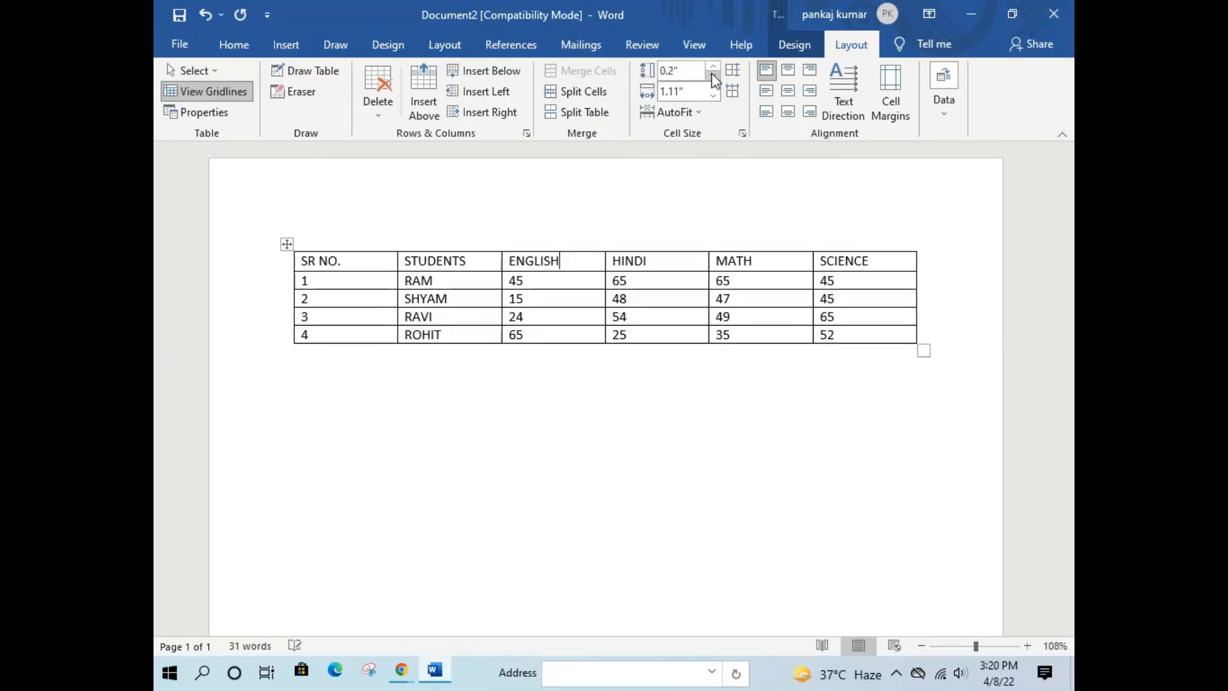
{"action": "left_click", "coordinate": [713, 66]}
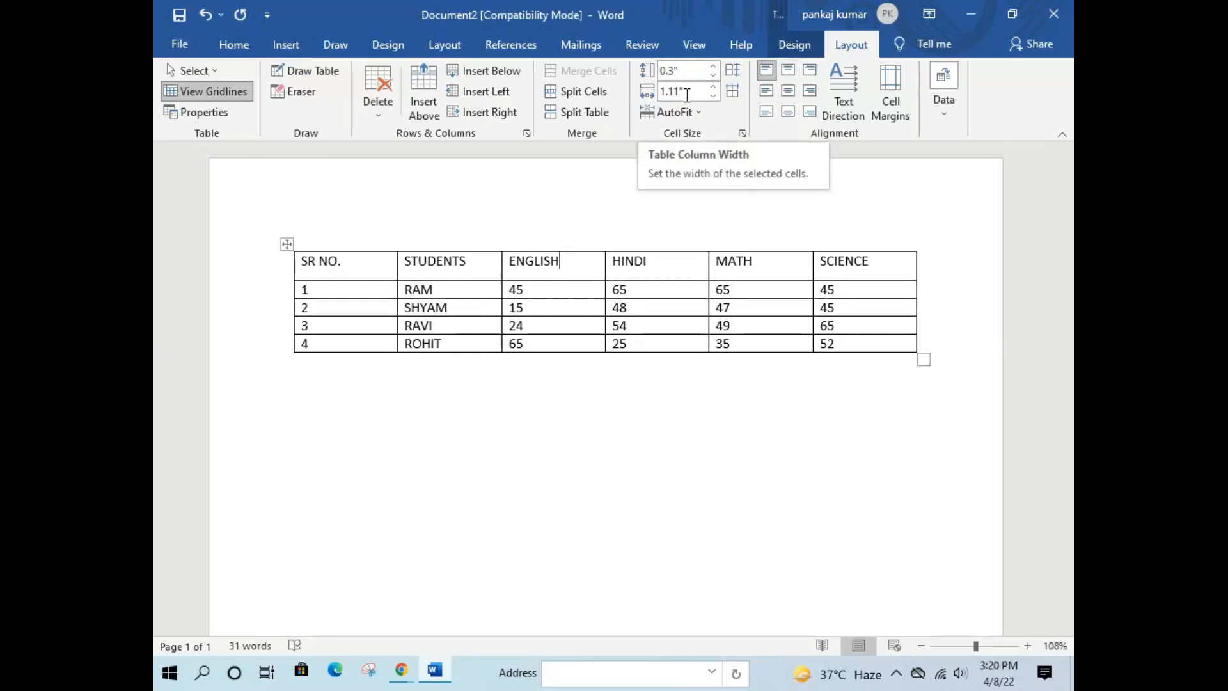
Set the ENGLISH column's width to 1.5"
{"action": "left_click", "coordinate": [712, 85]}
{"action": "left_click", "coordinate": [713, 84]}
{"action": "left_click", "coordinate": [712, 85]}
{"action": "left_click", "coordinate": [712, 84]}
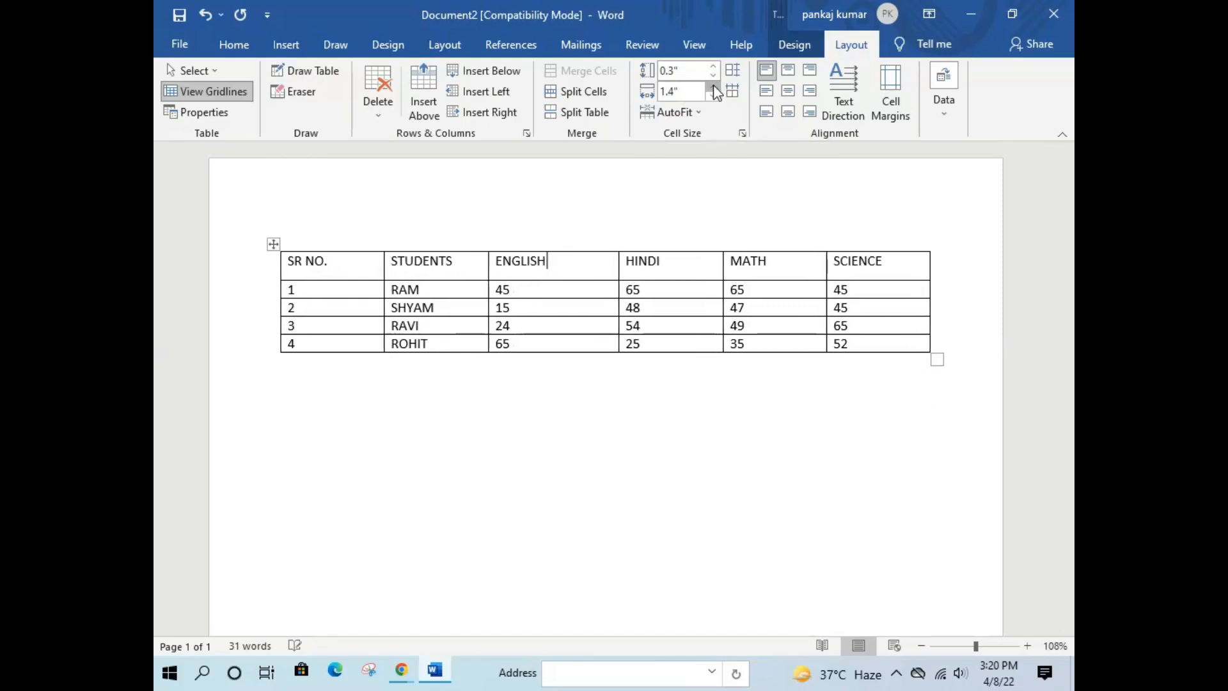
{"action": "left_click", "coordinate": [712, 84]}
{"action": "left_click", "coordinate": [713, 84]}
{"action": "left_click", "coordinate": [713, 85]}
{"action": "left_click", "coordinate": [714, 95]}
{"action": "left_click", "coordinate": [715, 95]}
{"action": "left_click", "coordinate": [715, 94]}
{"action": "left_click", "coordinate": [714, 94]}
{"action": "left_click", "coordinate": [714, 94]}
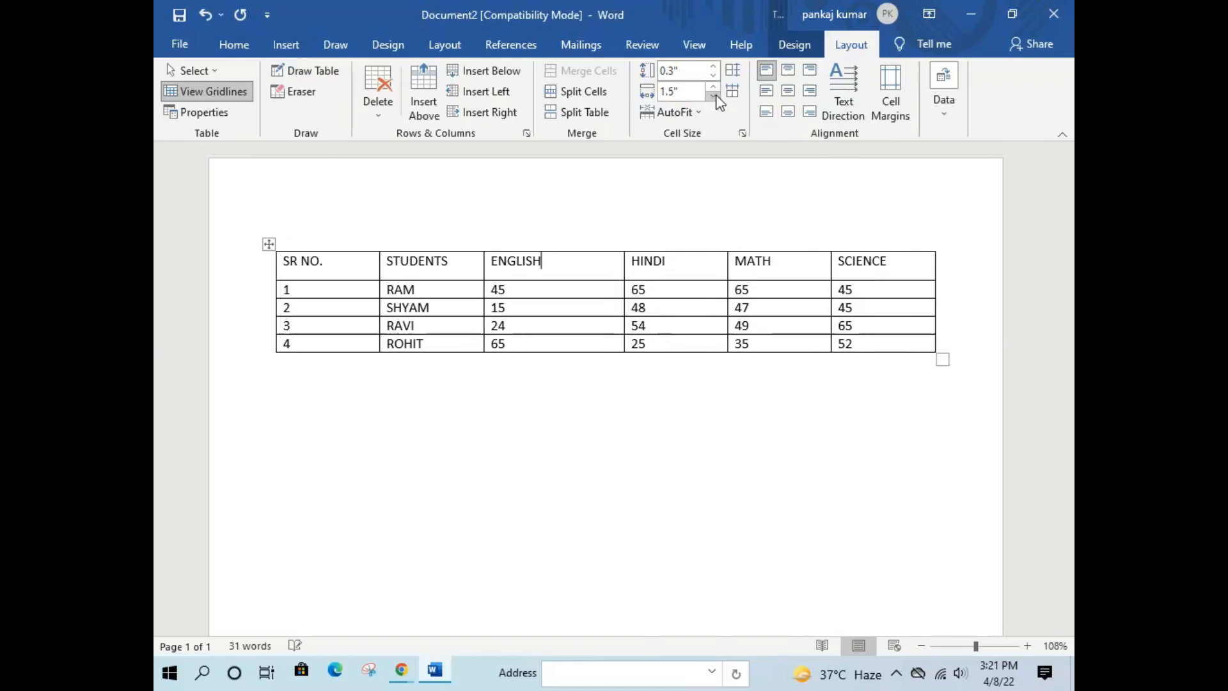
Narrow the ENGLISH column down to the smallest width that fits its heading
{"action": "left_click", "coordinate": [715, 95]}
{"action": "left_click", "coordinate": [715, 95]}
{"action": "left_click", "coordinate": [714, 95]}
{"action": "left_click", "coordinate": [714, 95]}
{"action": "left_click", "coordinate": [714, 94]}
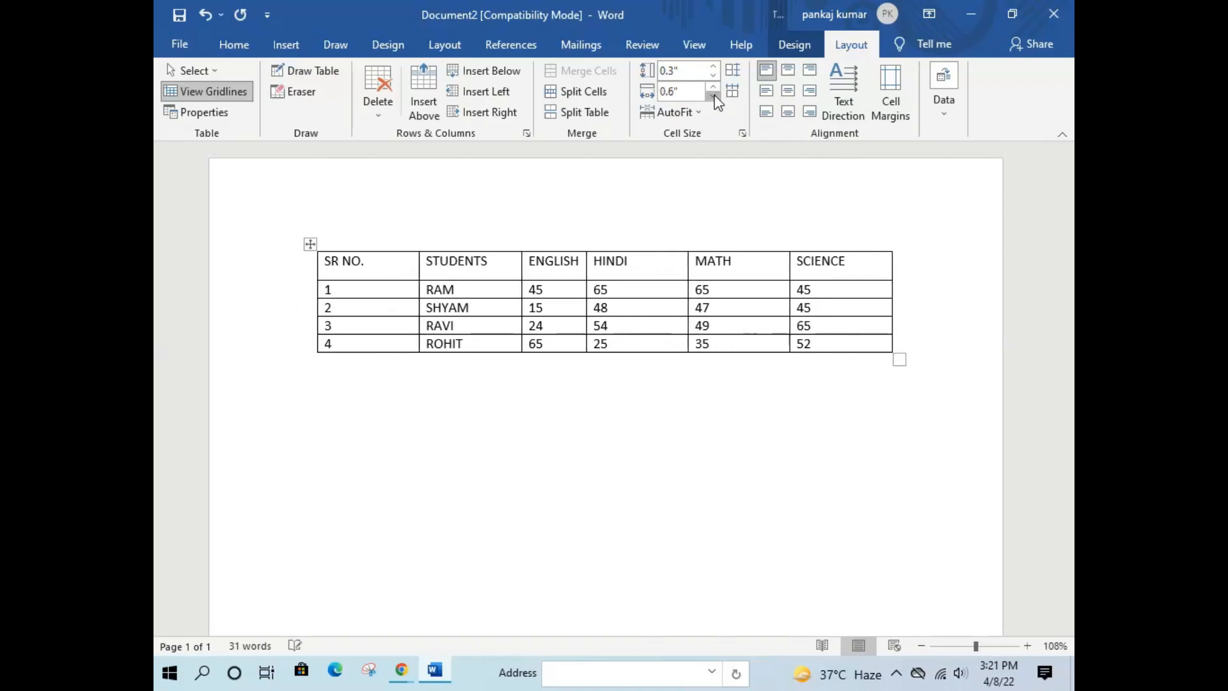
{"action": "left_click", "coordinate": [715, 95]}
Reduce the HINDI column's width to 0.52"
{"action": "left_click", "coordinate": [650, 259]}
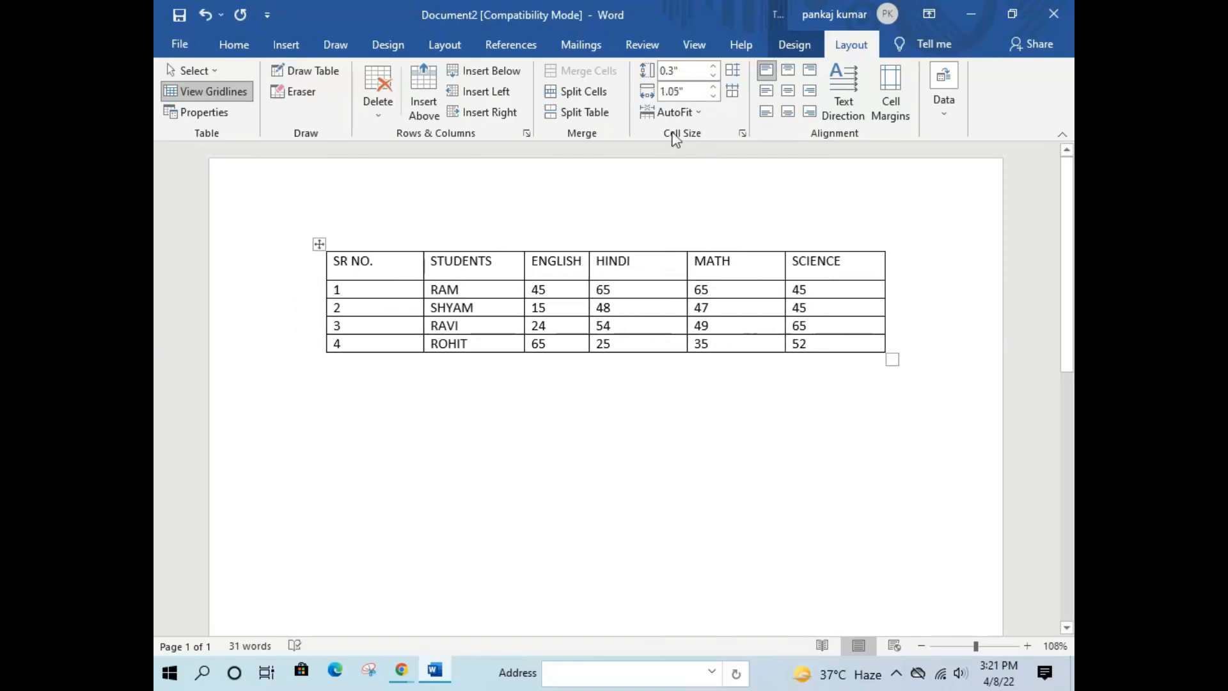
{"action": "left_click", "coordinate": [712, 96]}
{"action": "left_click", "coordinate": [713, 96]}
{"action": "left_click", "coordinate": [712, 96]}
{"action": "left_click", "coordinate": [712, 96]}
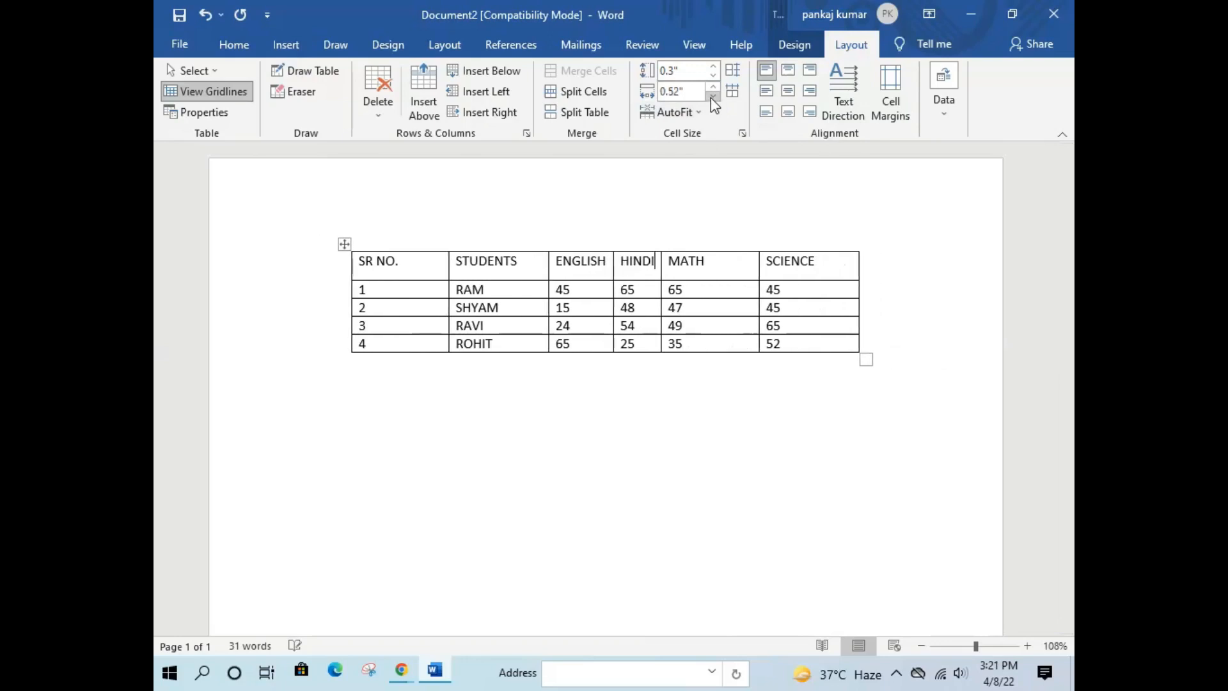
{"action": "left_click", "coordinate": [713, 95]}
Reduce the MATH column's width to 0.54"
{"action": "left_click", "coordinate": [714, 262]}
{"action": "left_click", "coordinate": [712, 96]}
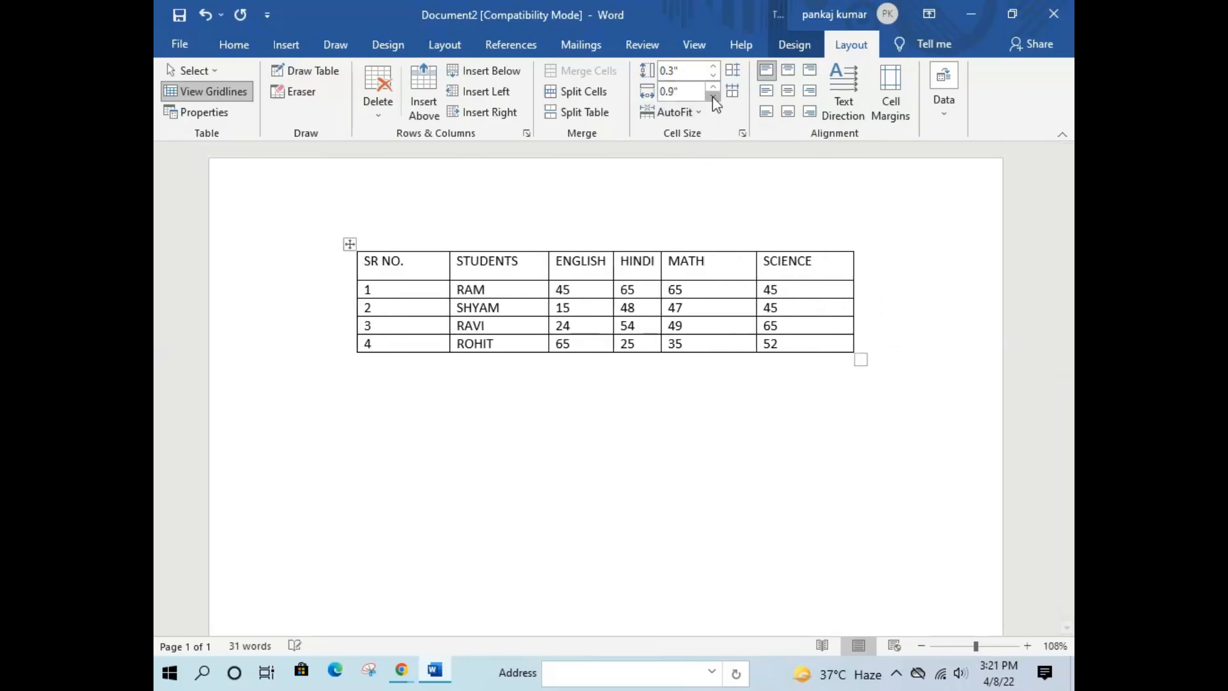
{"action": "left_click", "coordinate": [713, 95]}
{"action": "left_click", "coordinate": [712, 96]}
{"action": "left_click", "coordinate": [712, 96]}
{"action": "left_click", "coordinate": [713, 96]}
{"action": "left_click", "coordinate": [825, 246]}
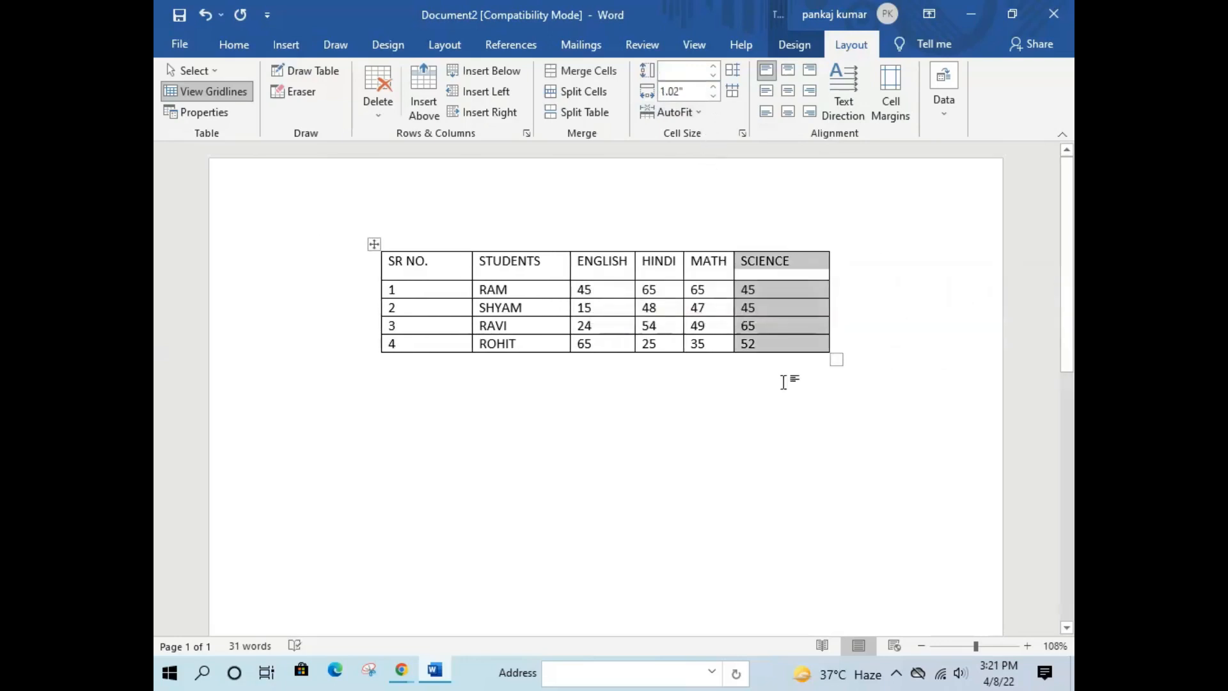
{"action": "left_click", "coordinate": [702, 415]}
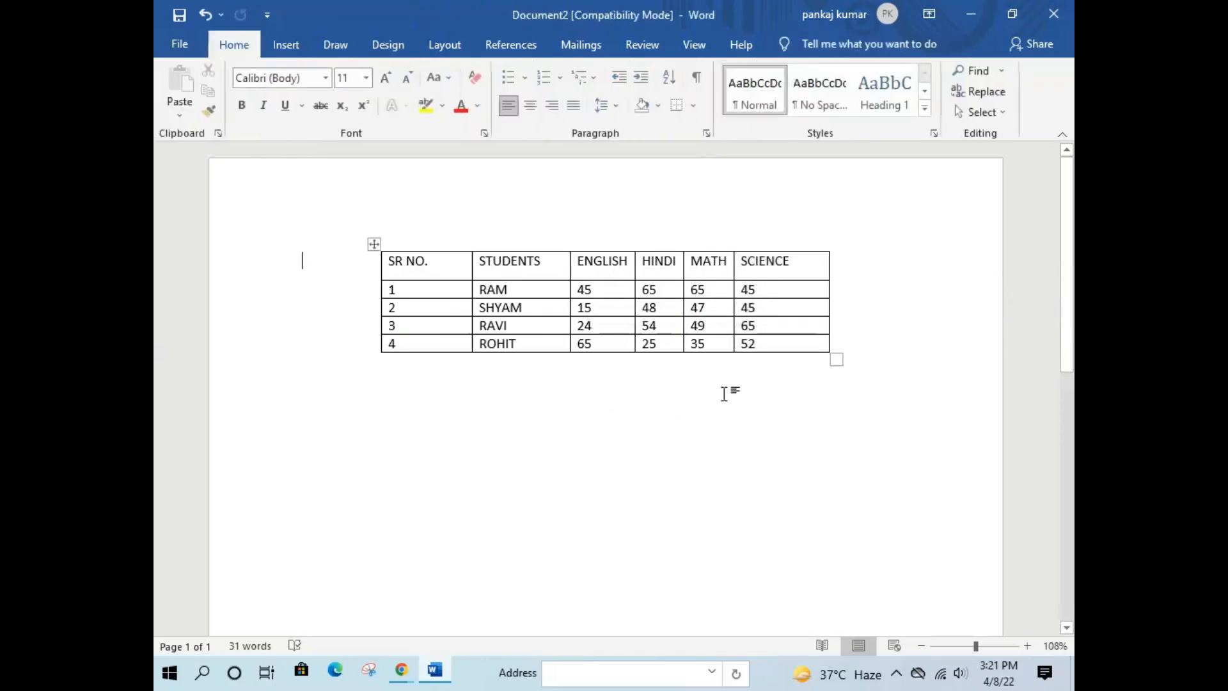
AutoFit the marks table's columns to their contents
{"action": "left_click", "coordinate": [693, 262]}
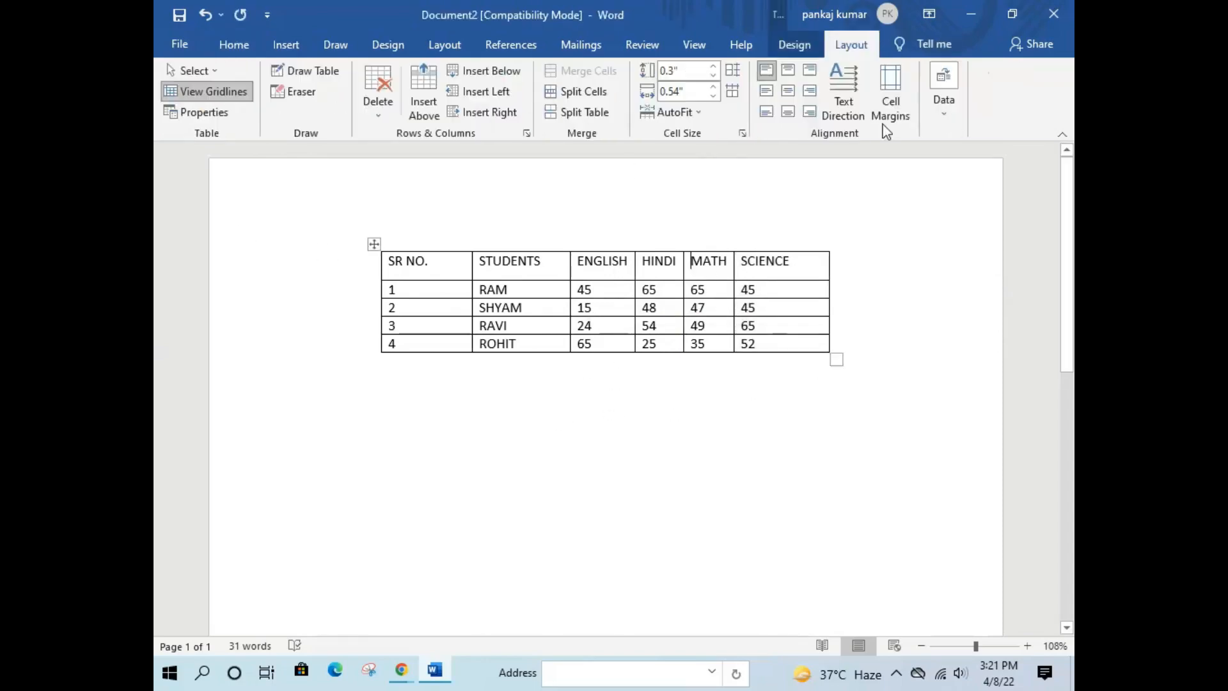
{"action": "left_click", "coordinate": [699, 119]}
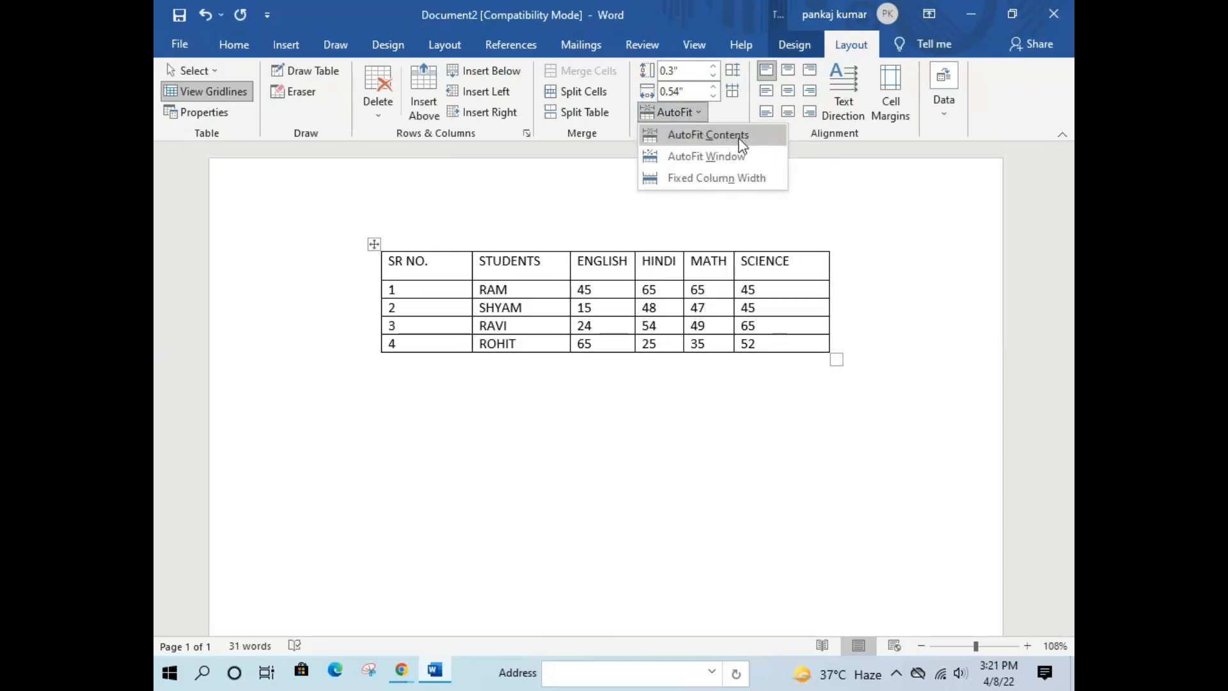
{"action": "left_click", "coordinate": [742, 141]}
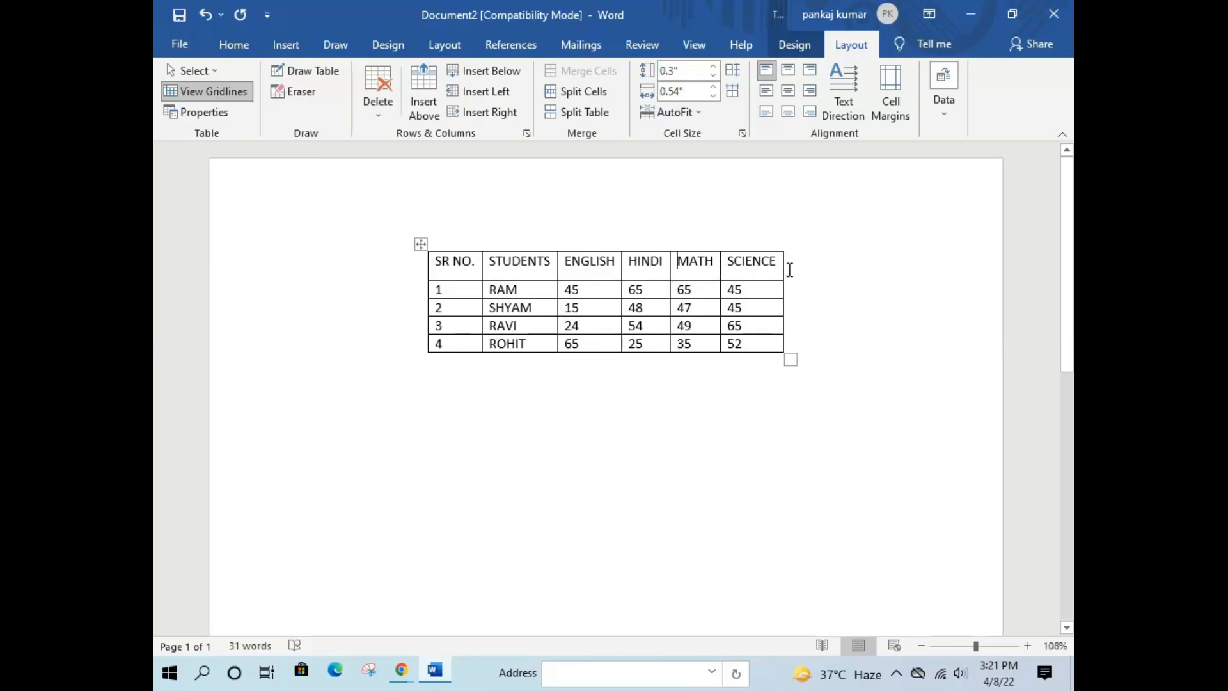
AutoFit the marks table to the window width and set its columns to a fixed width
{"action": "left_click", "coordinate": [698, 112]}
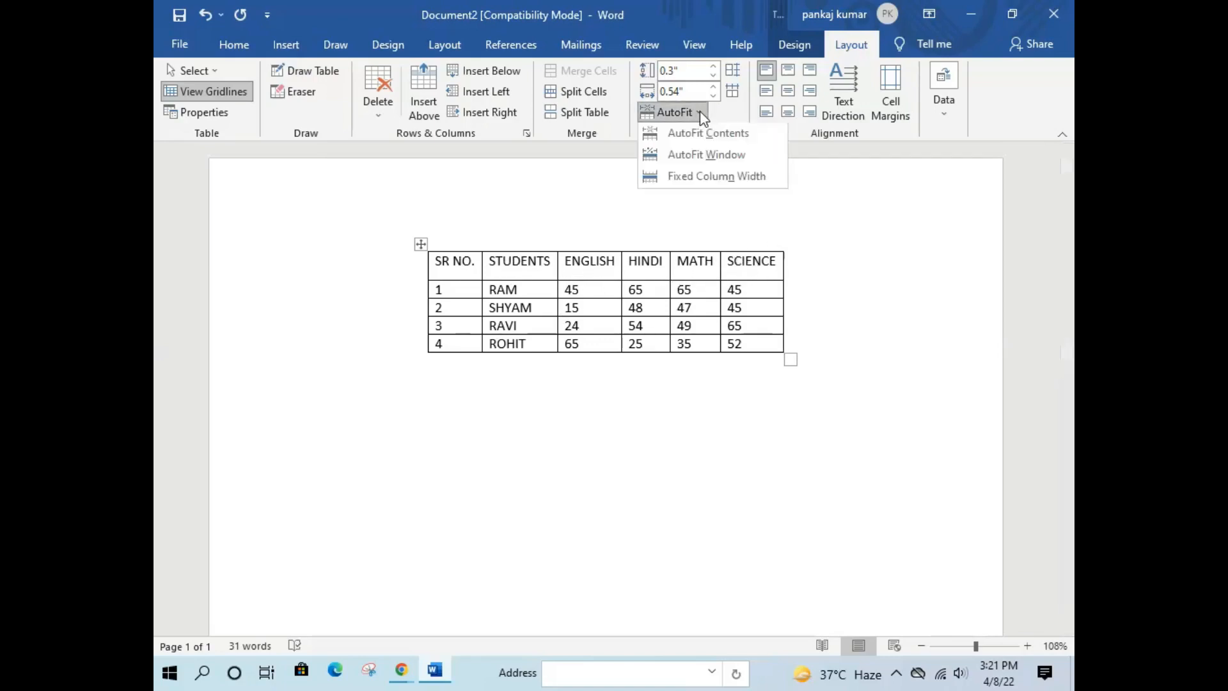
{"action": "left_click", "coordinate": [725, 158]}
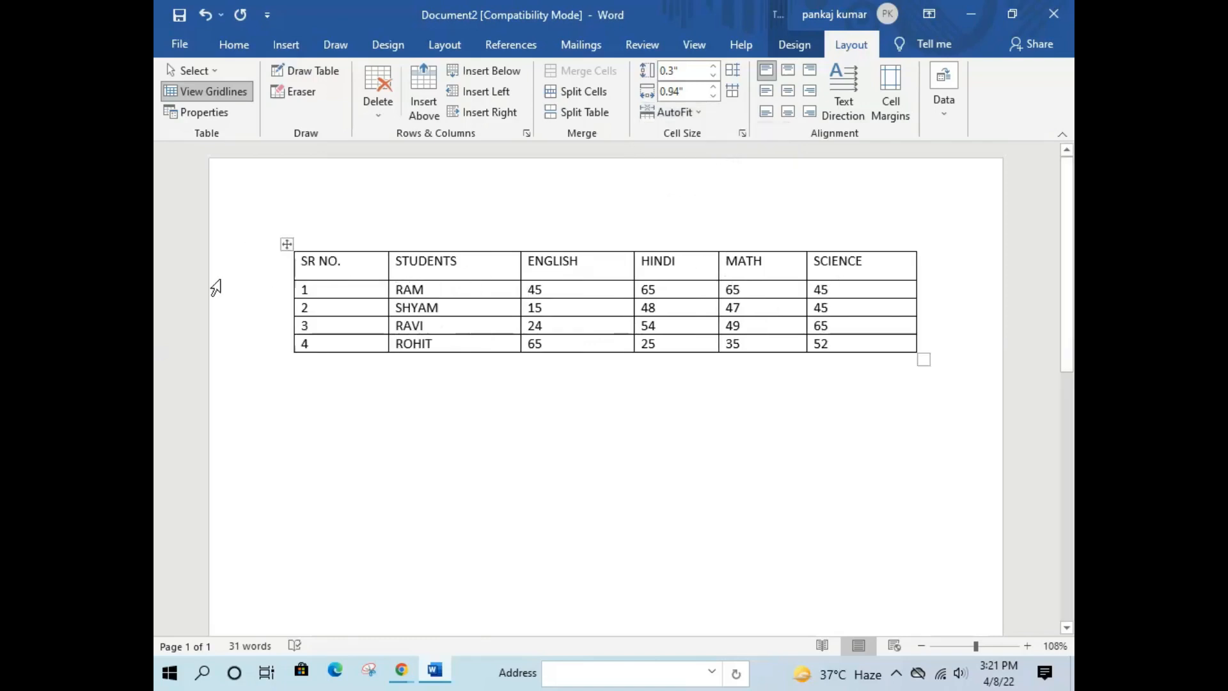
{"action": "left_click", "coordinate": [689, 114]}
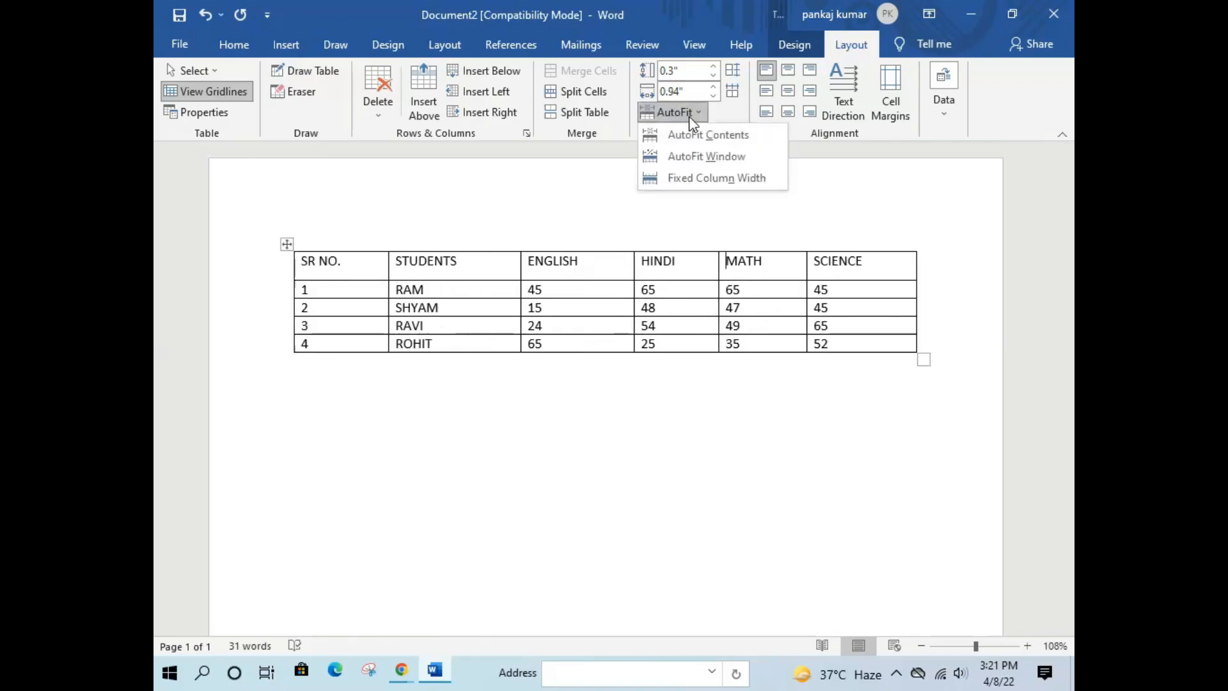
{"action": "left_click", "coordinate": [696, 171]}
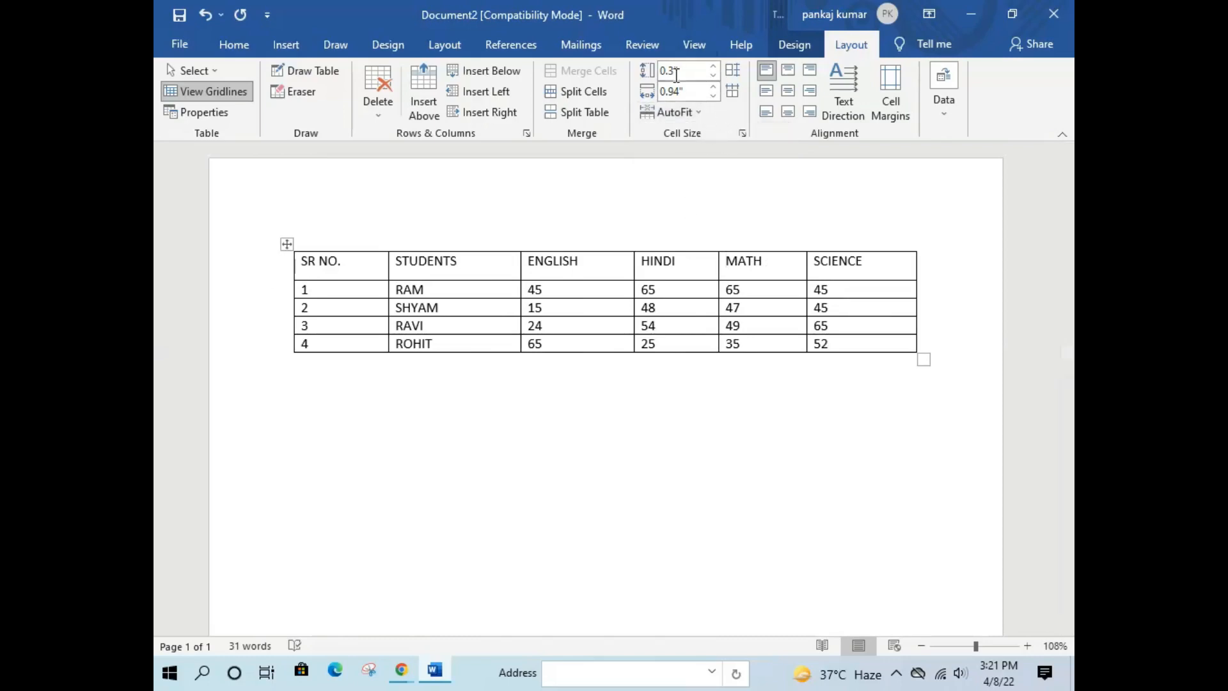
Distribute the table's rows and columns evenly so all heights and all widths are equal
{"action": "left_click", "coordinate": [733, 71]}
{"action": "left_click", "coordinate": [736, 69]}
{"action": "left_click", "coordinate": [734, 90]}
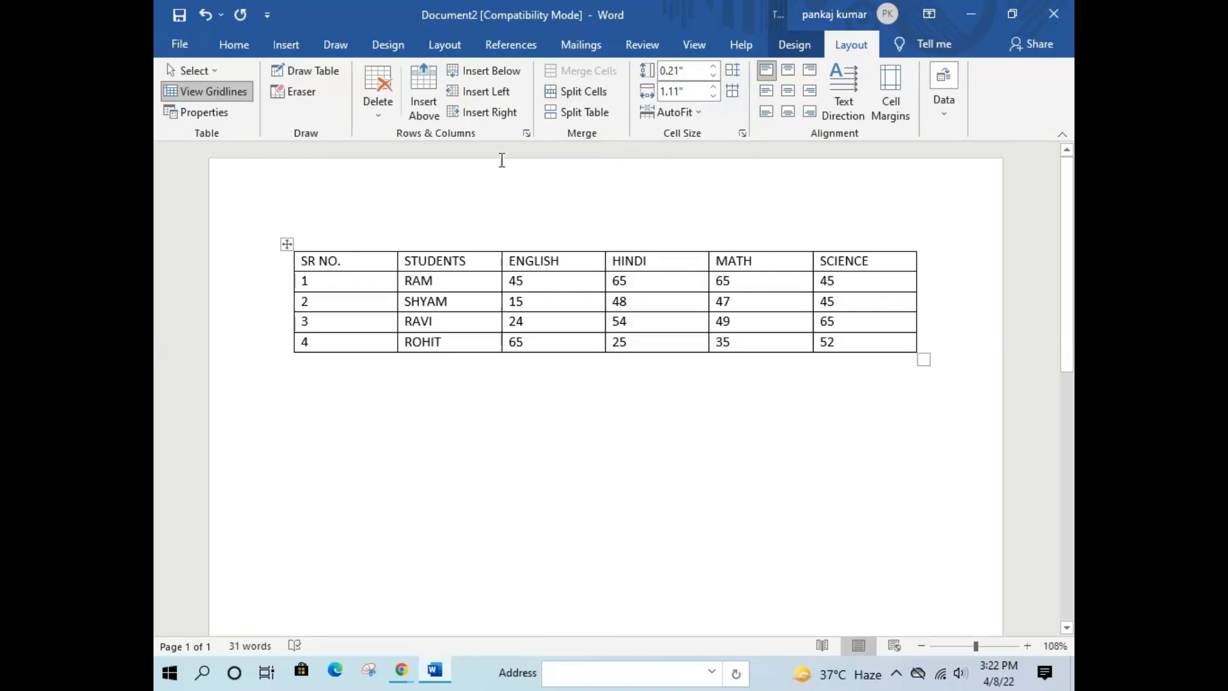
Insert a row above the header row and enter DATA in its first cell
{"action": "left_click", "coordinate": [419, 104]}
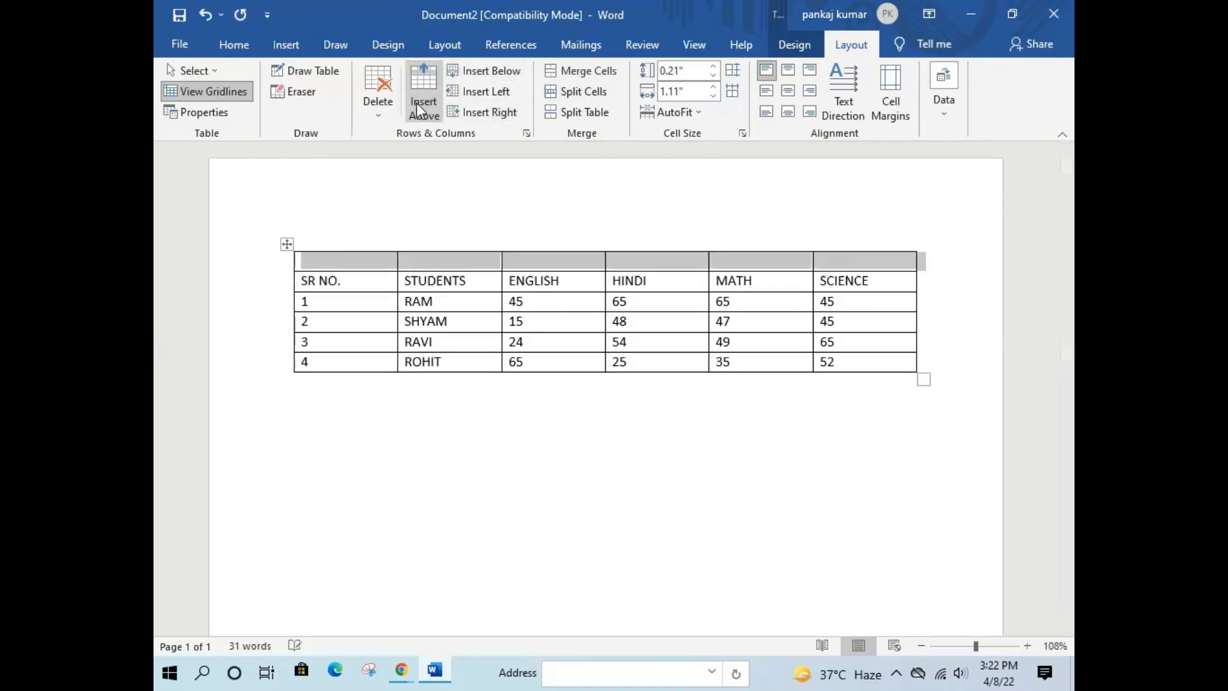
{"action": "left_click", "coordinate": [373, 257]}
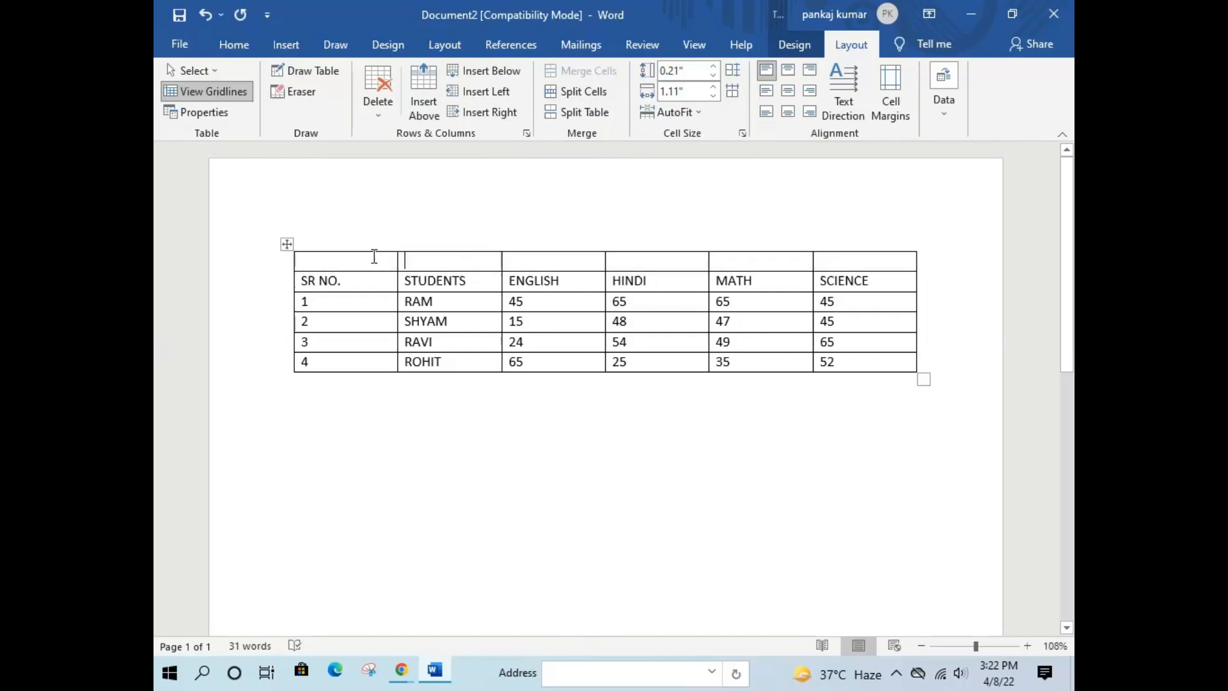
{"action": "type", "text": "S"}
{"action": "left_click_drag", "start_coordinate": [305, 261], "coordinate": [889, 269]}
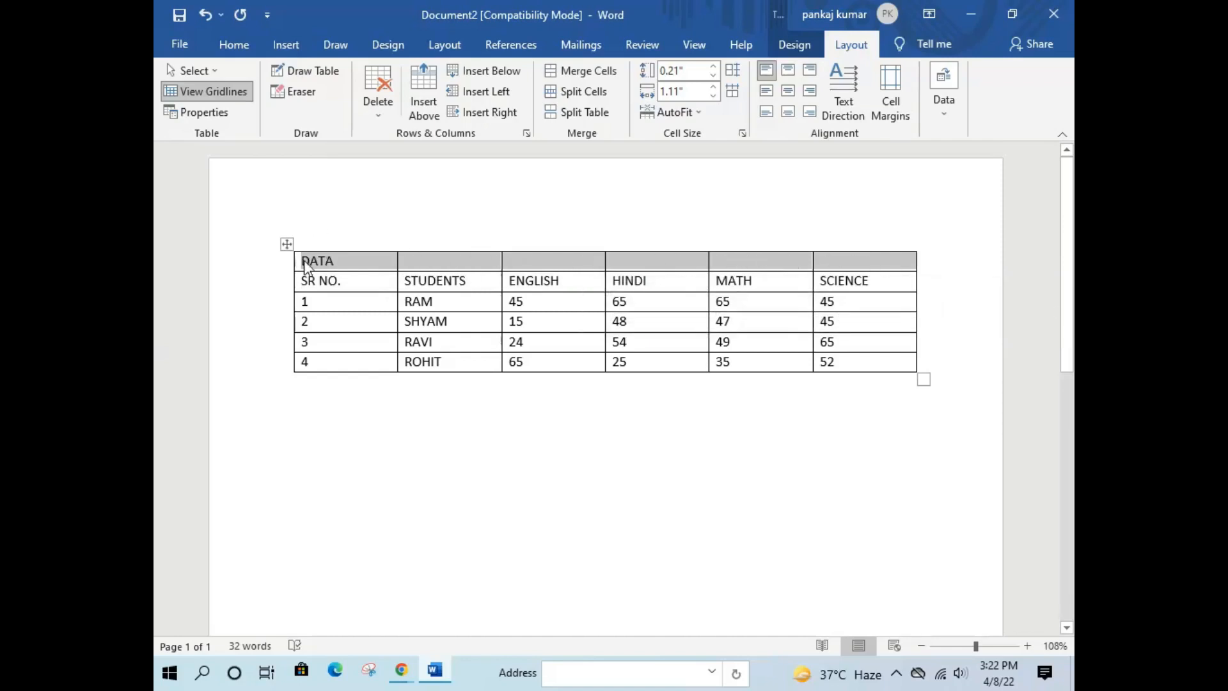
{"action": "left_click_drag", "start_coordinate": [304, 262], "coordinate": [372, 260]}
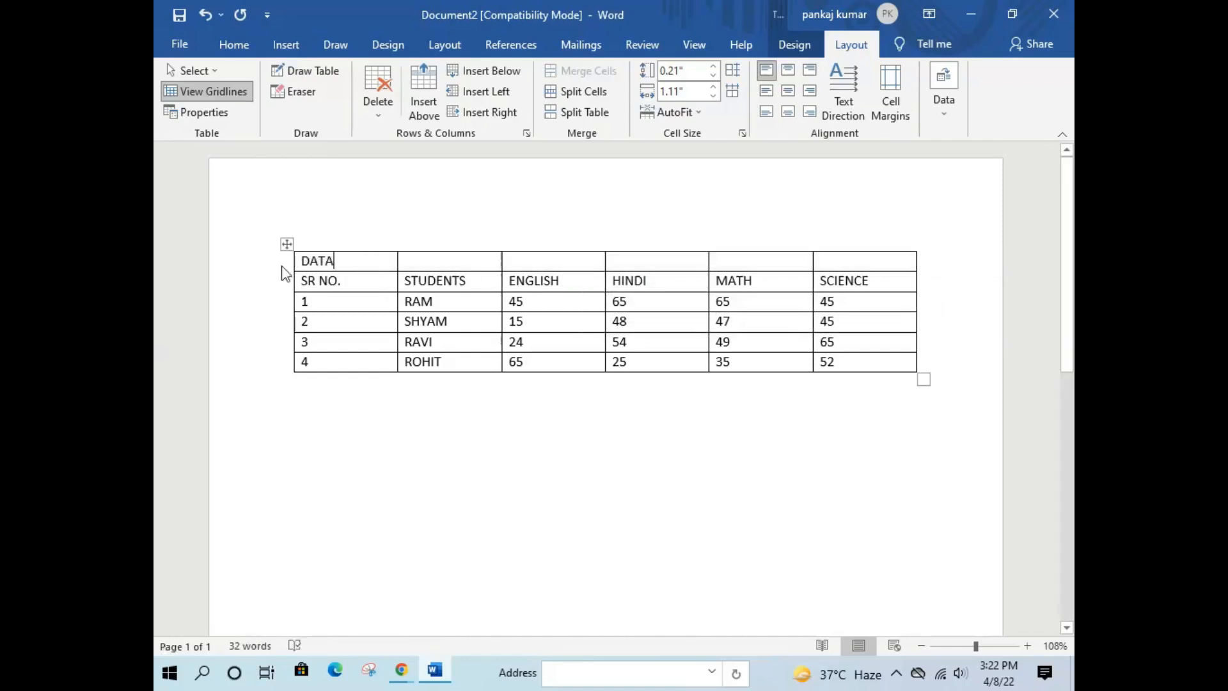
{"action": "left_click", "coordinate": [237, 266]}
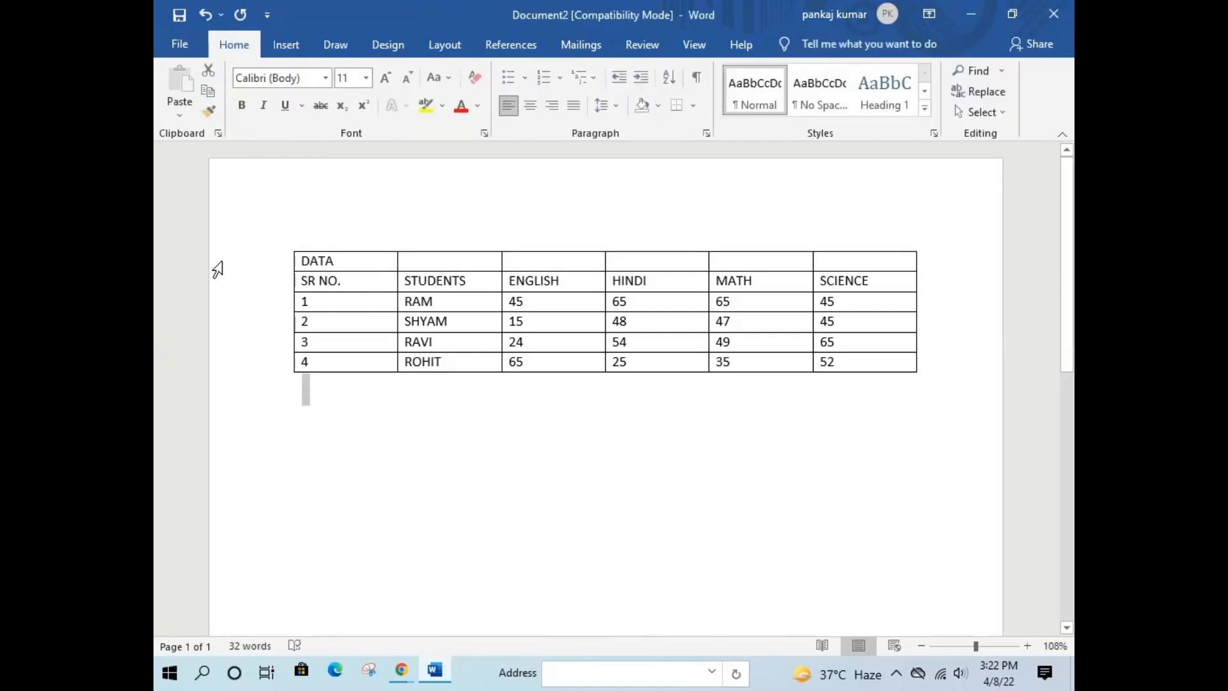
{"action": "left_click", "coordinate": [295, 263]}
{"action": "left_click", "coordinate": [308, 267]}
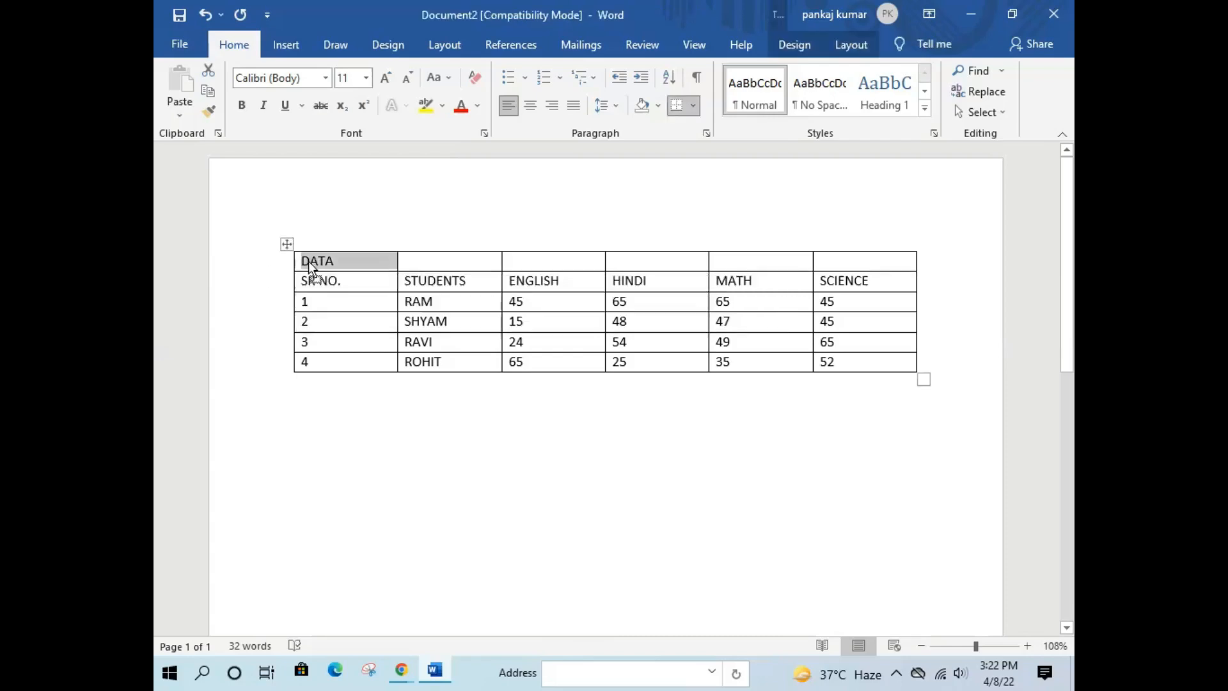
{"action": "left_click", "coordinate": [284, 271]}
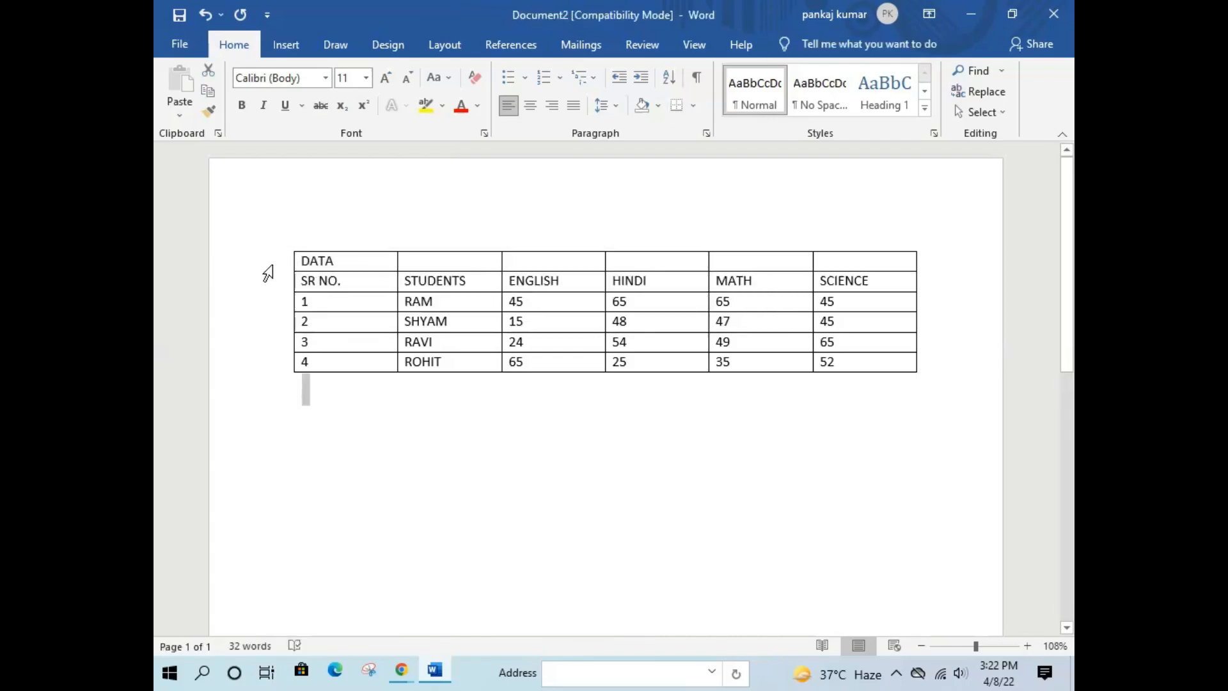
Merge all cells of the DATA row into one cell and center its text
{"action": "left_click_drag", "start_coordinate": [304, 264], "coordinate": [861, 260]}
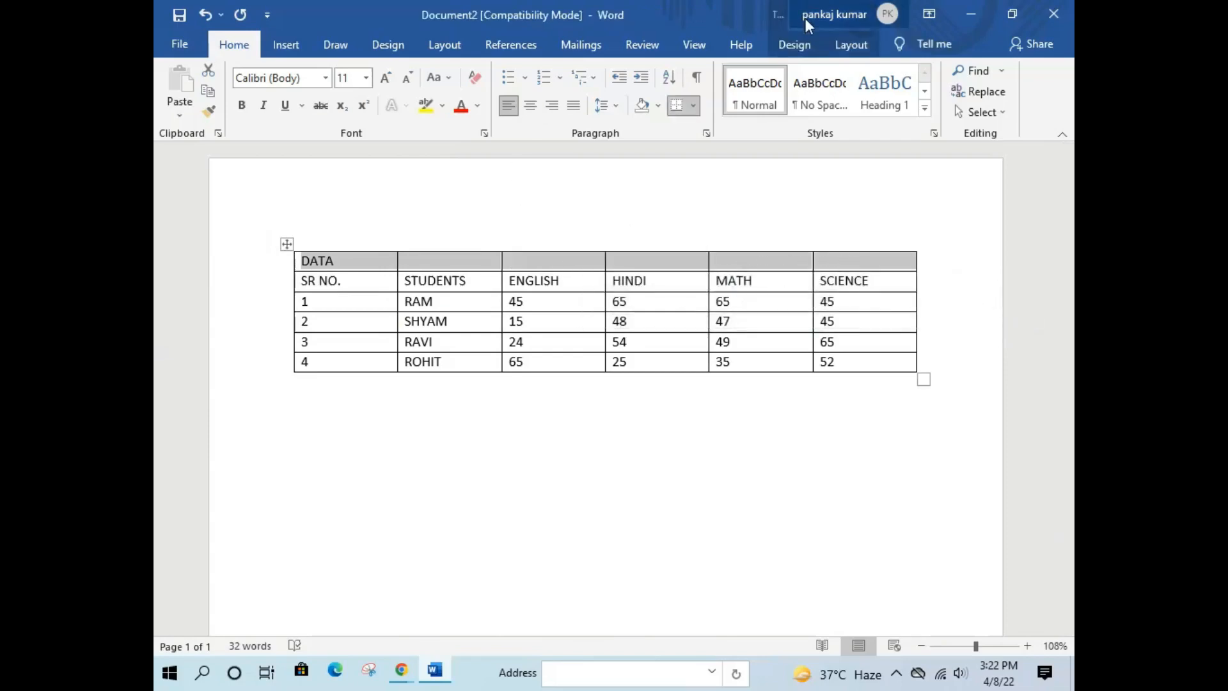
{"action": "left_click", "coordinate": [845, 46]}
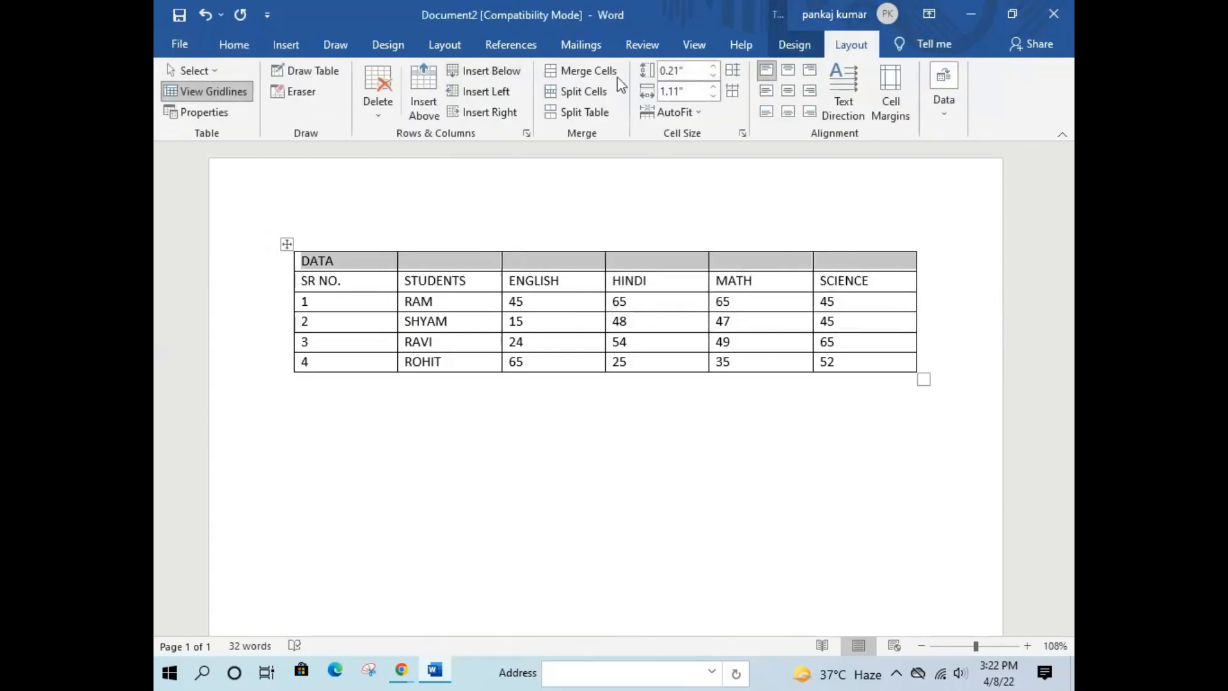
{"action": "left_click", "coordinate": [608, 74]}
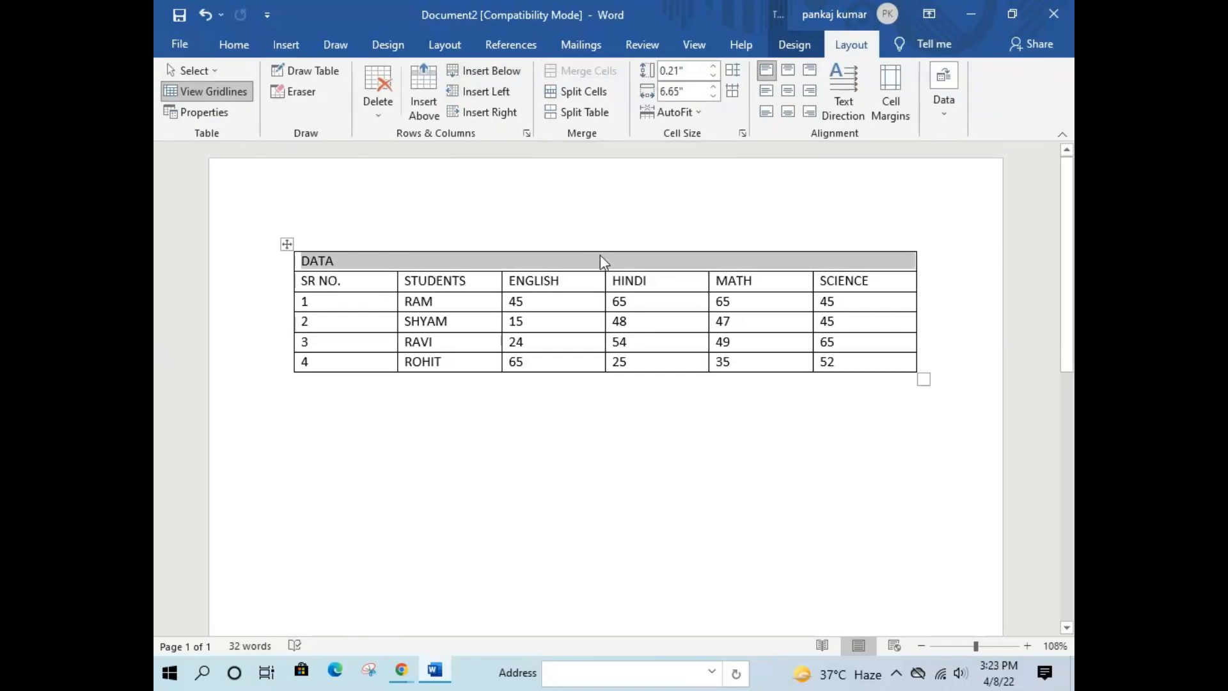
{"action": "left_click", "coordinate": [235, 45]}
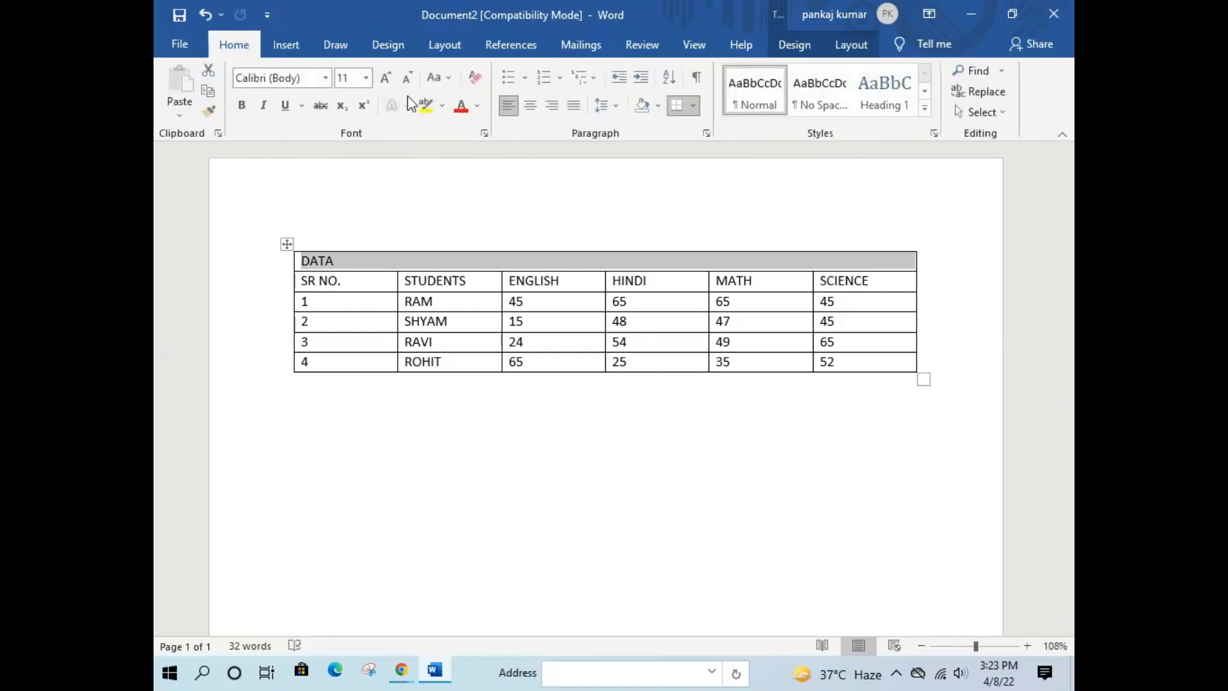
{"action": "left_click", "coordinate": [536, 112]}
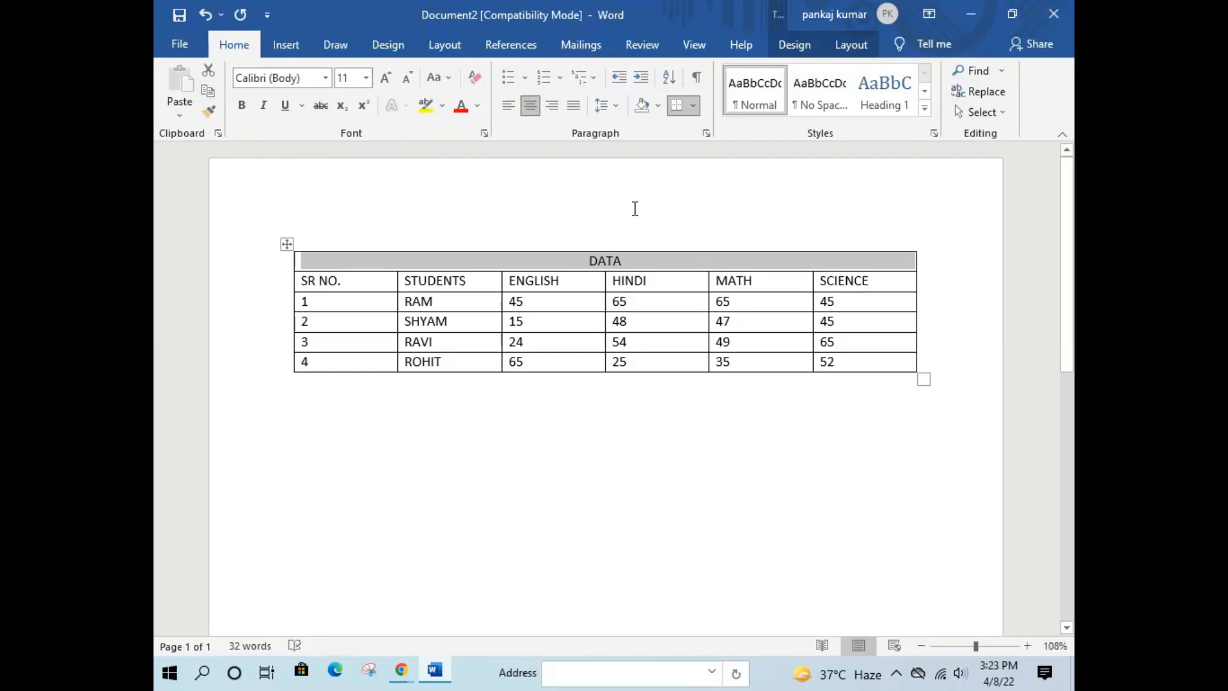
{"action": "left_click", "coordinate": [633, 209]}
Try various top, middle and bottom cell alignments on the SR NO. heading, finishing with Align Center
{"action": "left_click", "coordinate": [560, 306]}
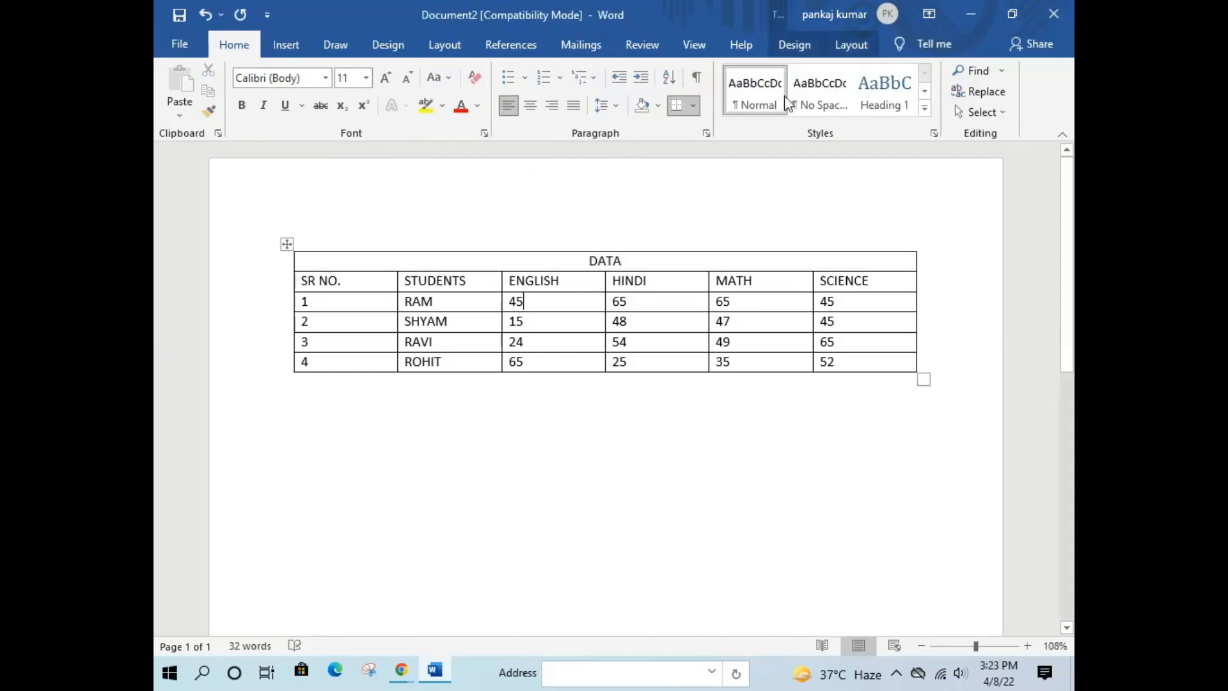
{"action": "left_click", "coordinate": [852, 44]}
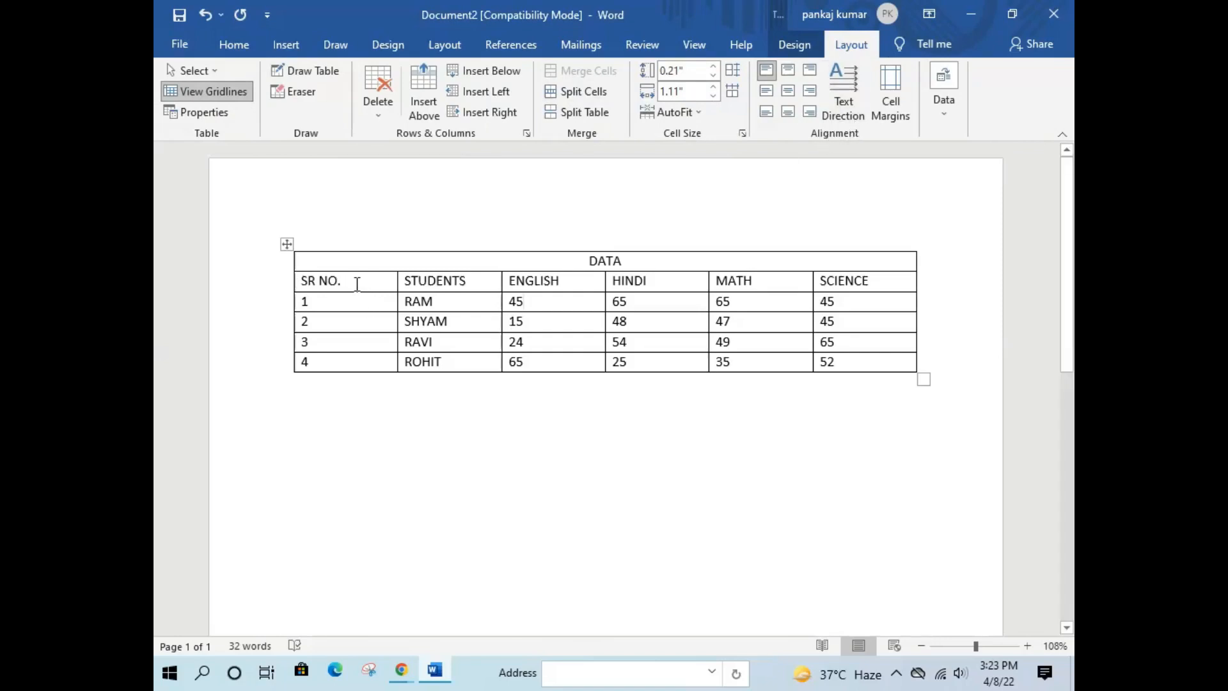
{"action": "left_click_drag", "start_coordinate": [357, 284], "coordinate": [300, 282]}
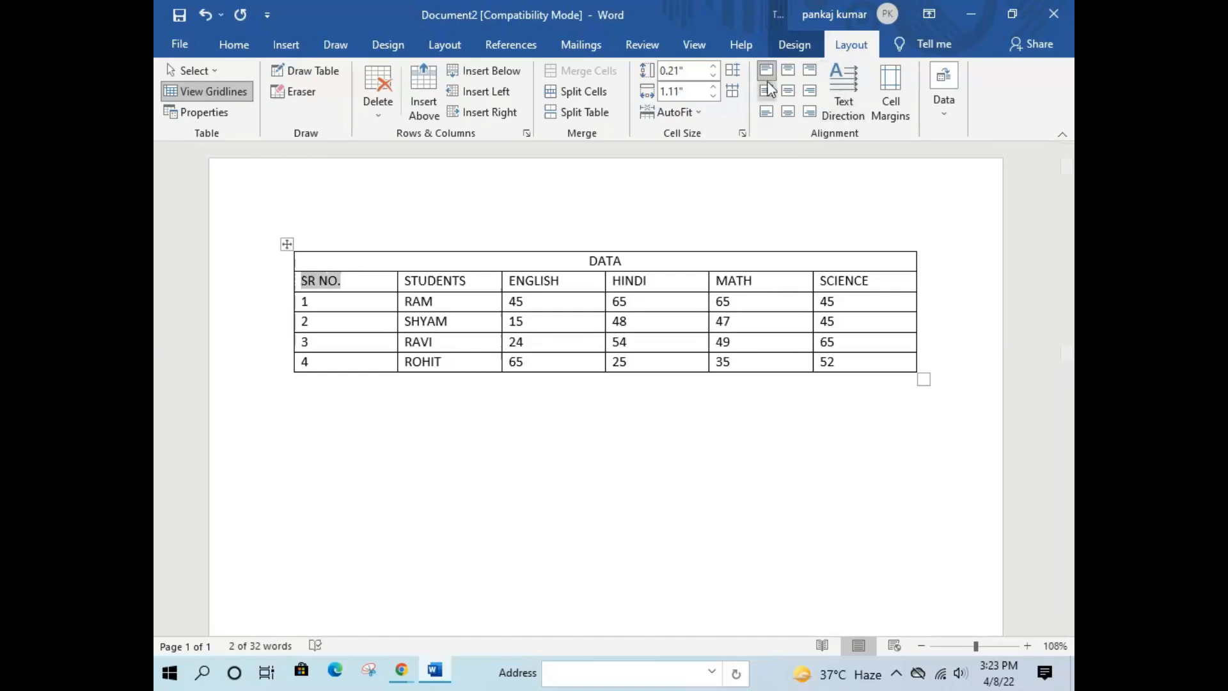
{"action": "left_click", "coordinate": [786, 75]}
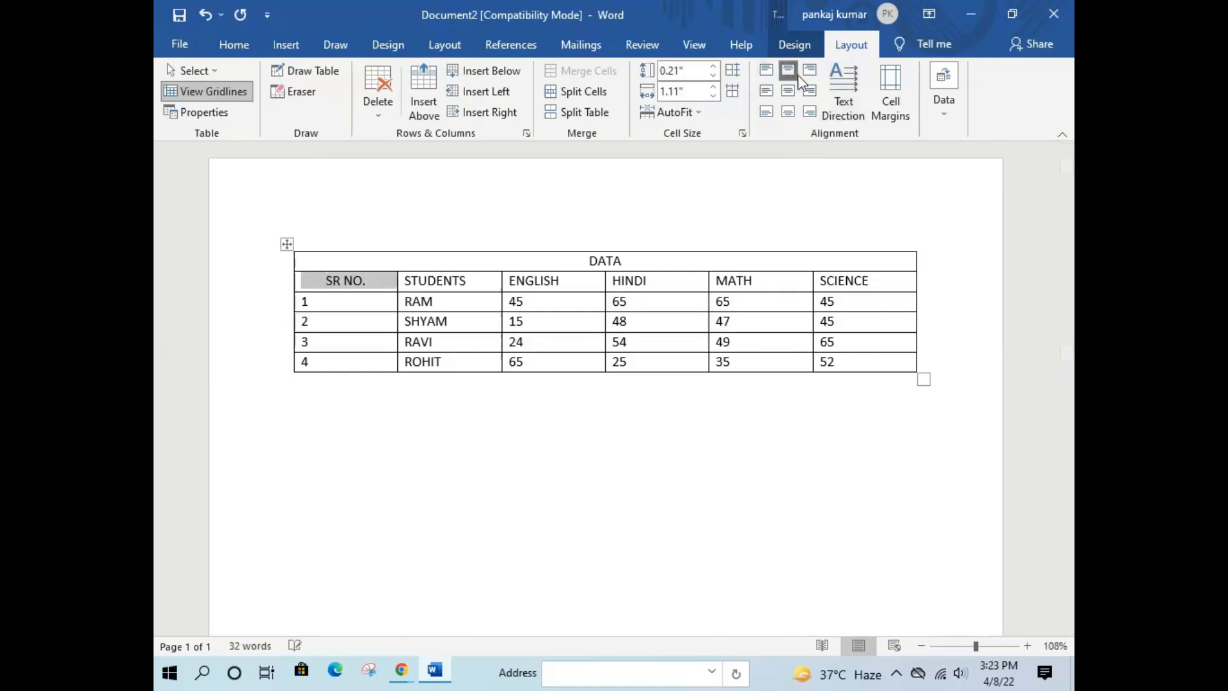
{"action": "left_click", "coordinate": [807, 73]}
{"action": "left_click", "coordinate": [788, 93]}
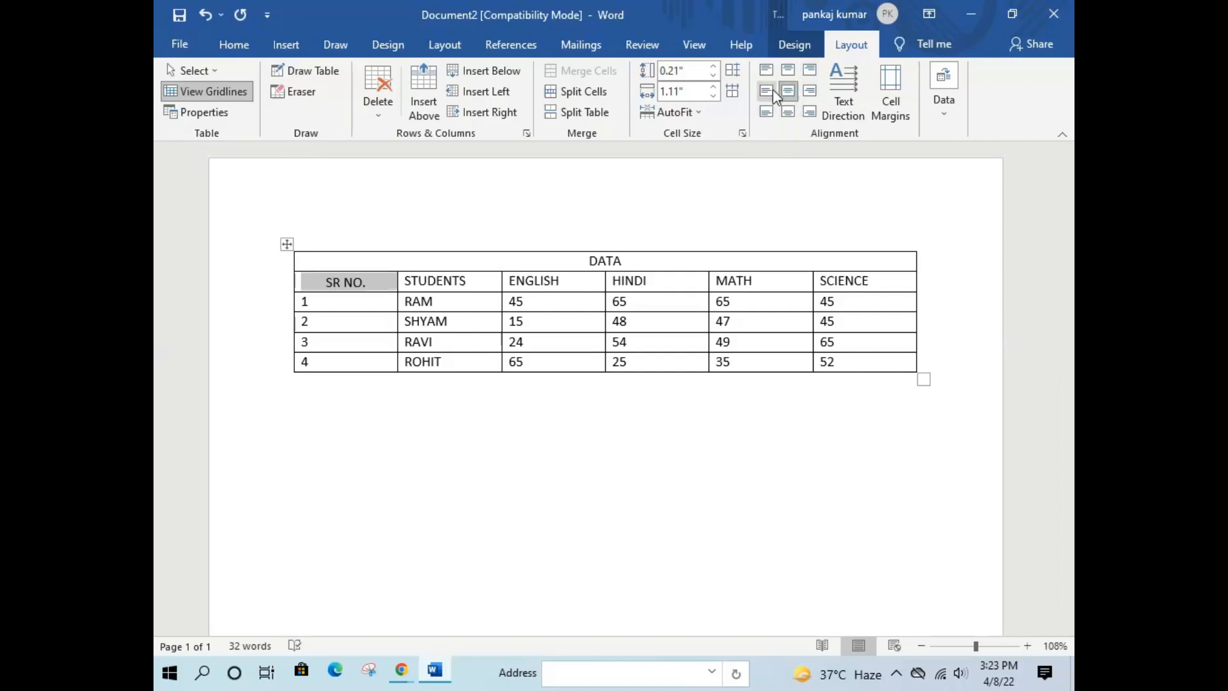
{"action": "left_click", "coordinate": [772, 89]}
{"action": "left_click", "coordinate": [808, 92]}
{"action": "left_click", "coordinate": [811, 114]}
{"action": "left_click", "coordinate": [767, 113]}
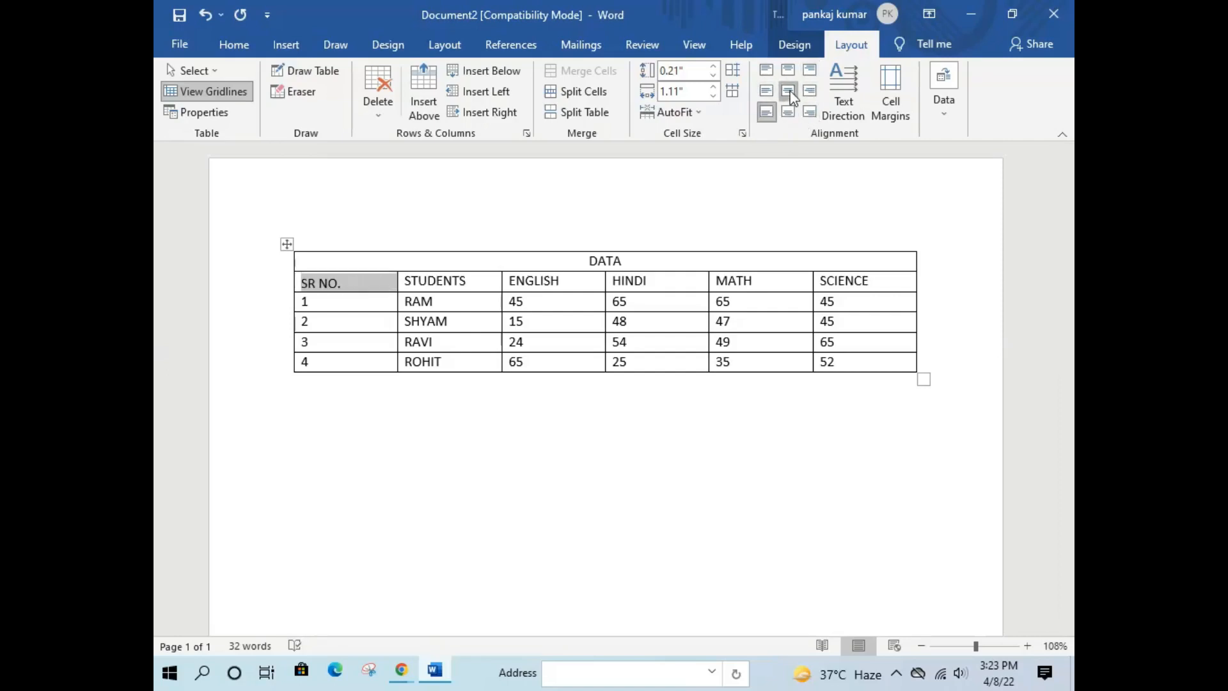
{"action": "left_click", "coordinate": [789, 93]}
{"action": "left_click", "coordinate": [644, 177]}
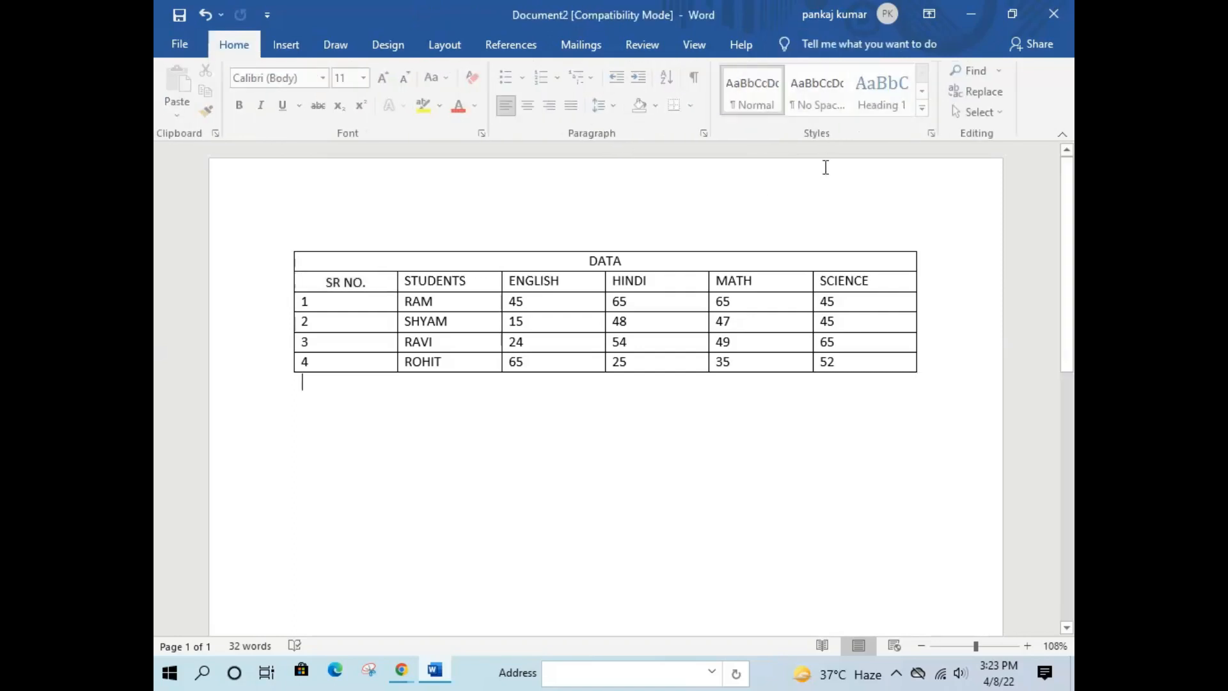
Cycle the text direction of the DATA cell through both vertical orientations, finishing with horizontal text
{"action": "left_click", "coordinate": [584, 299]}
{"action": "left_click", "coordinate": [851, 44]}
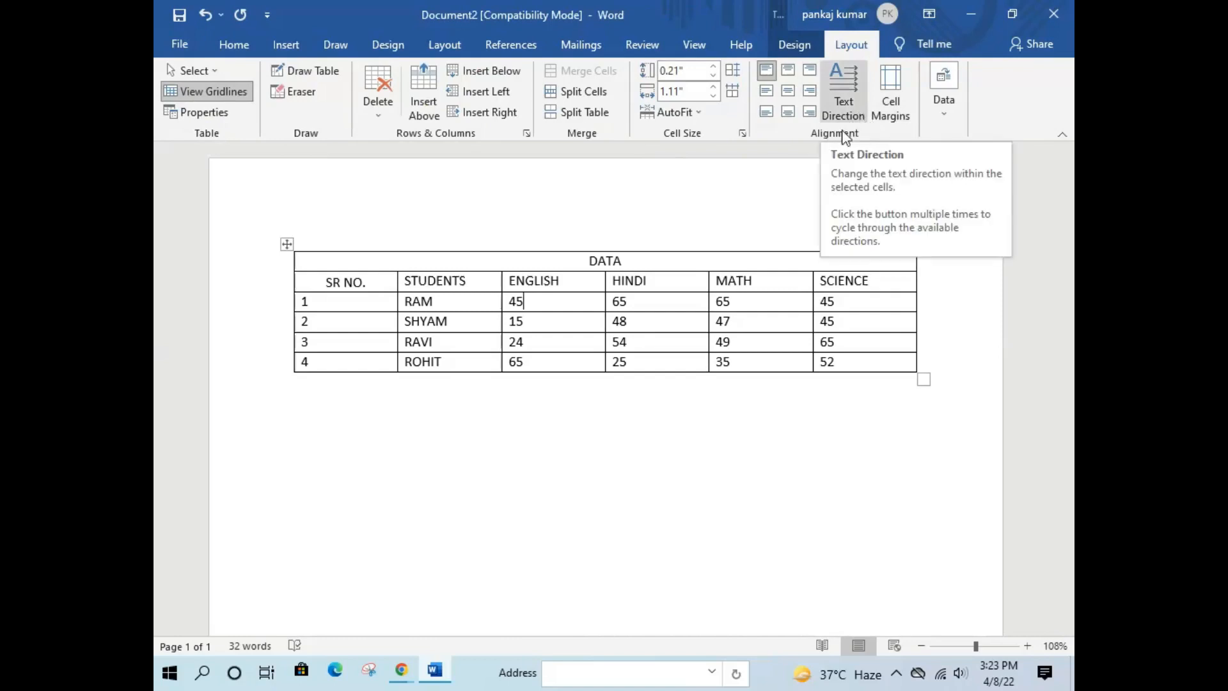
{"action": "left_click", "coordinate": [287, 245]}
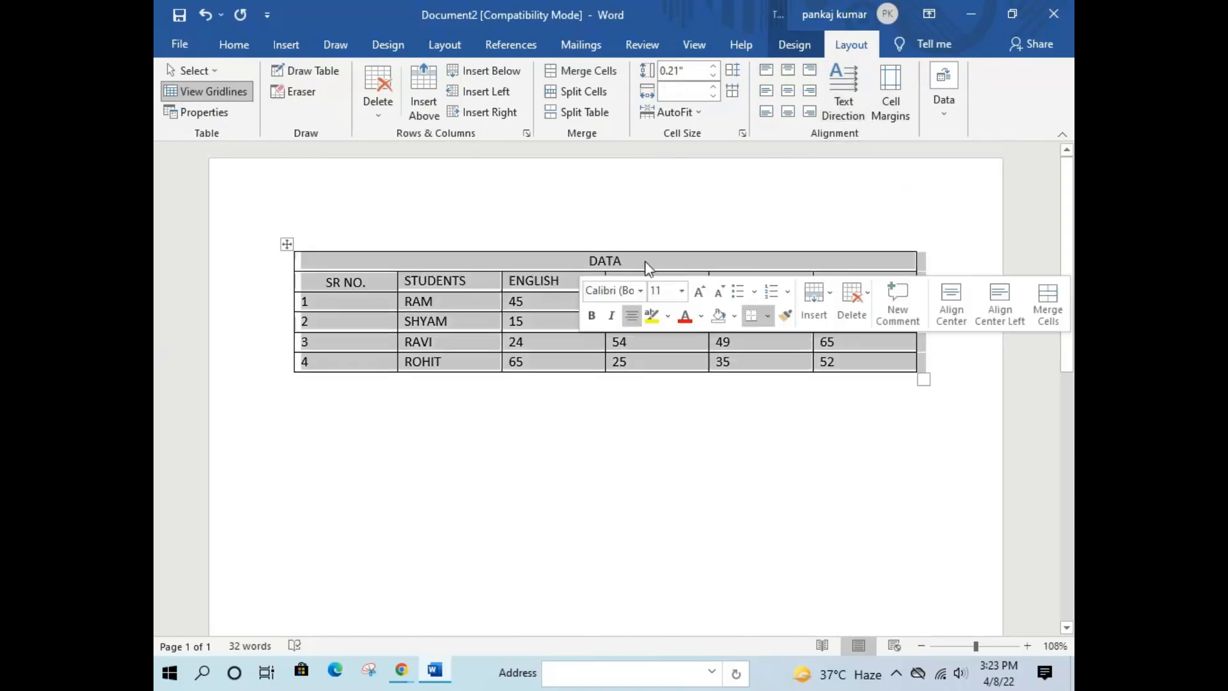
{"action": "left_click", "coordinate": [721, 198]}
{"action": "left_click_drag", "start_coordinate": [579, 258], "coordinate": [652, 262]}
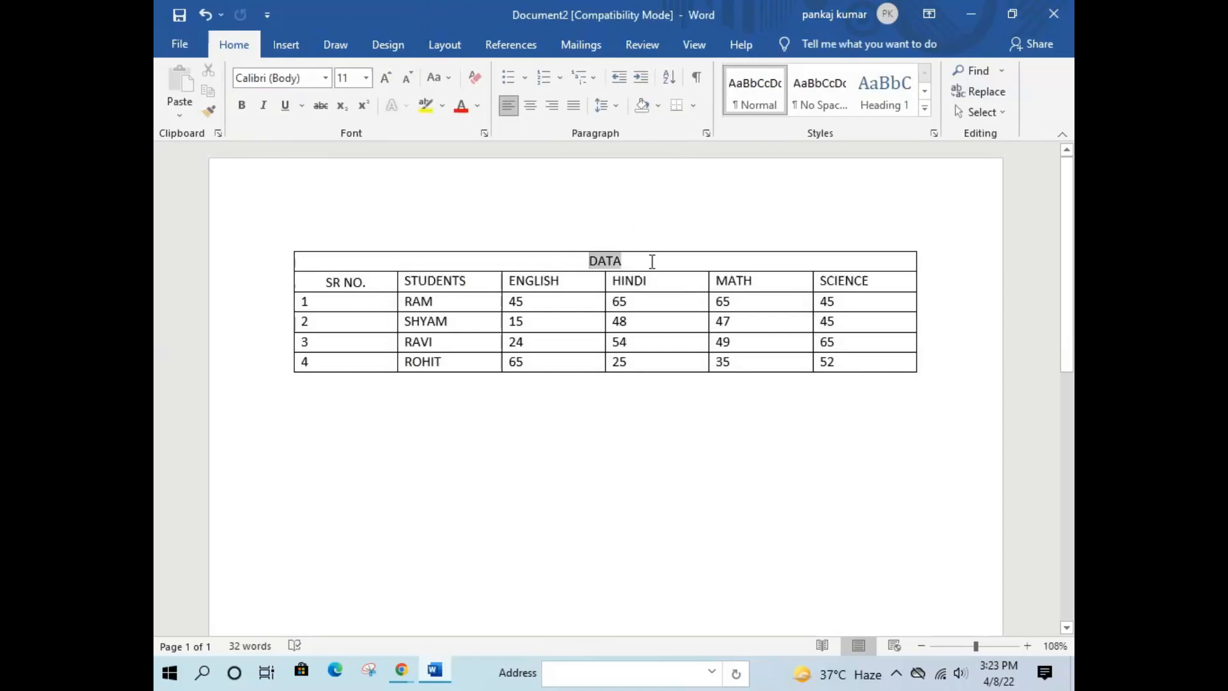
{"action": "left_click", "coordinate": [851, 44]}
{"action": "left_click", "coordinate": [847, 108]}
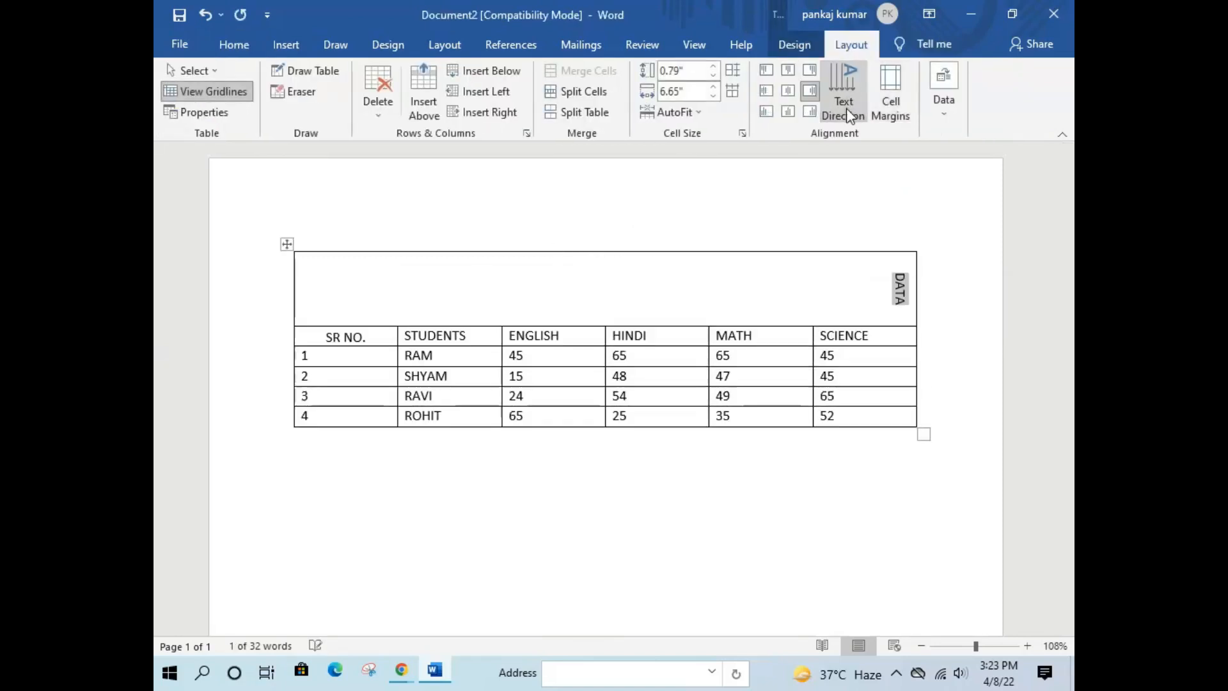
{"action": "left_click", "coordinate": [846, 109]}
{"action": "left_click", "coordinate": [847, 109]}
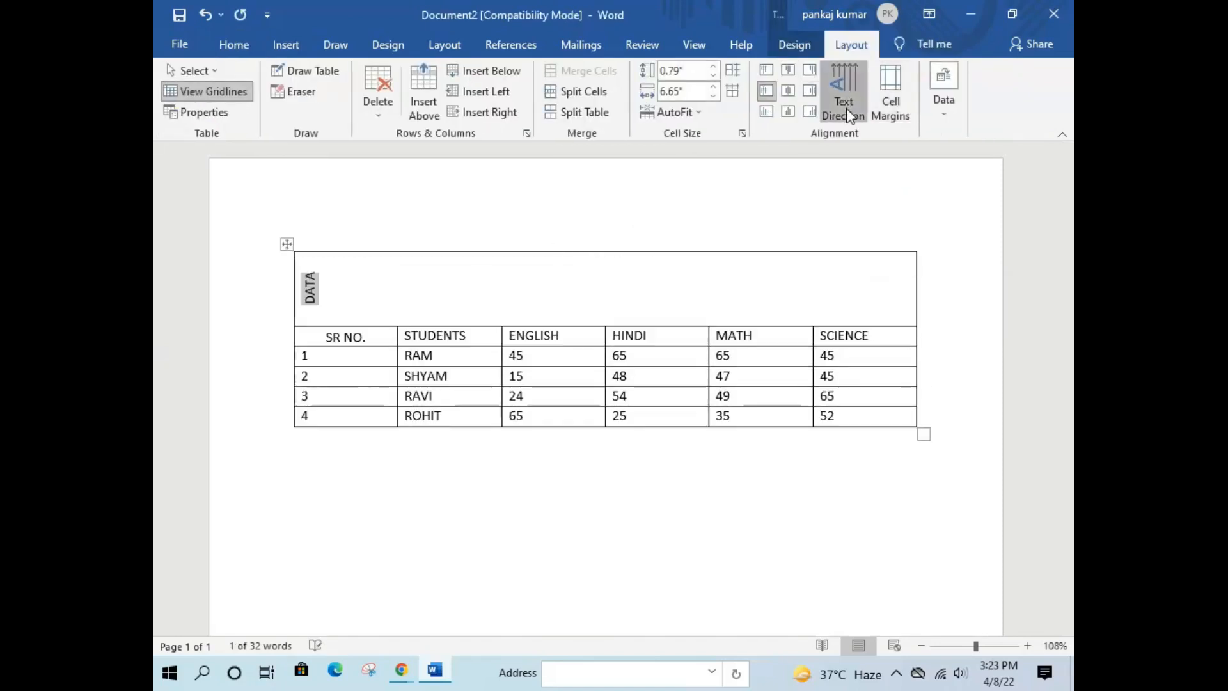
{"action": "left_click", "coordinate": [846, 108]}
{"action": "left_click", "coordinate": [846, 109]}
{"action": "left_click", "coordinate": [846, 108]}
{"action": "left_click", "coordinate": [846, 109]}
{"action": "left_click", "coordinate": [846, 108]}
{"action": "left_click", "coordinate": [846, 109]}
{"action": "left_click", "coordinate": [846, 109]}
{"action": "left_click", "coordinate": [846, 109]}
{"action": "left_click", "coordinate": [847, 109]}
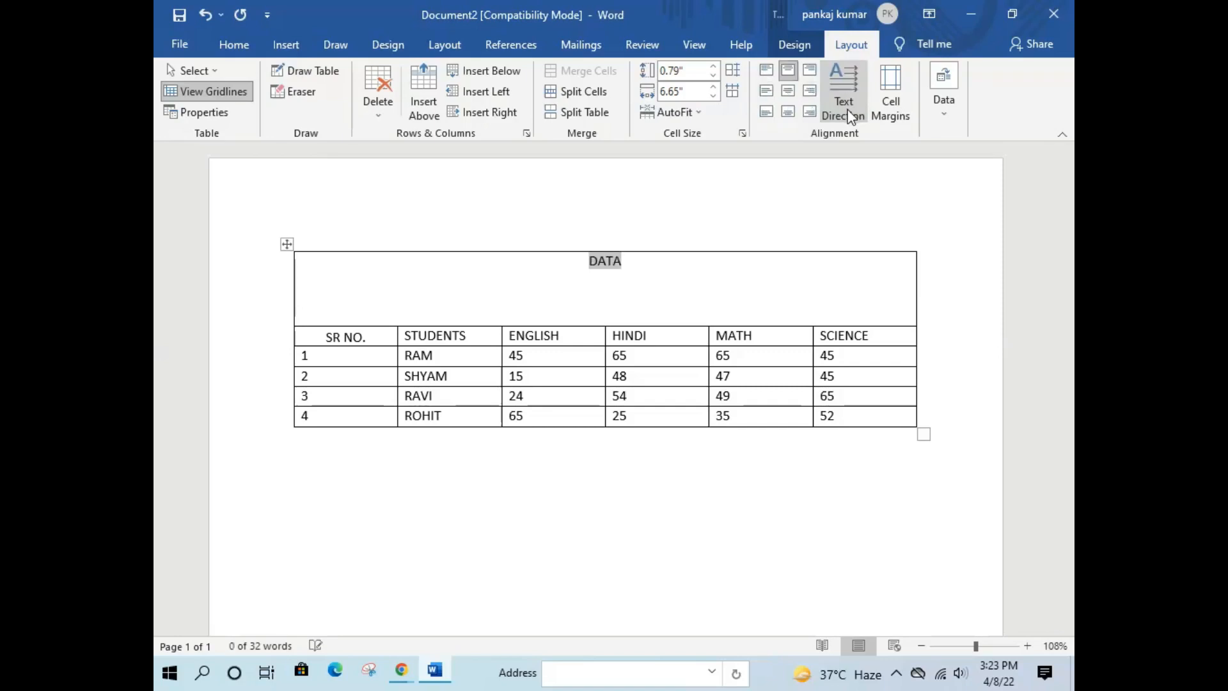
{"action": "left_click", "coordinate": [800, 203]}
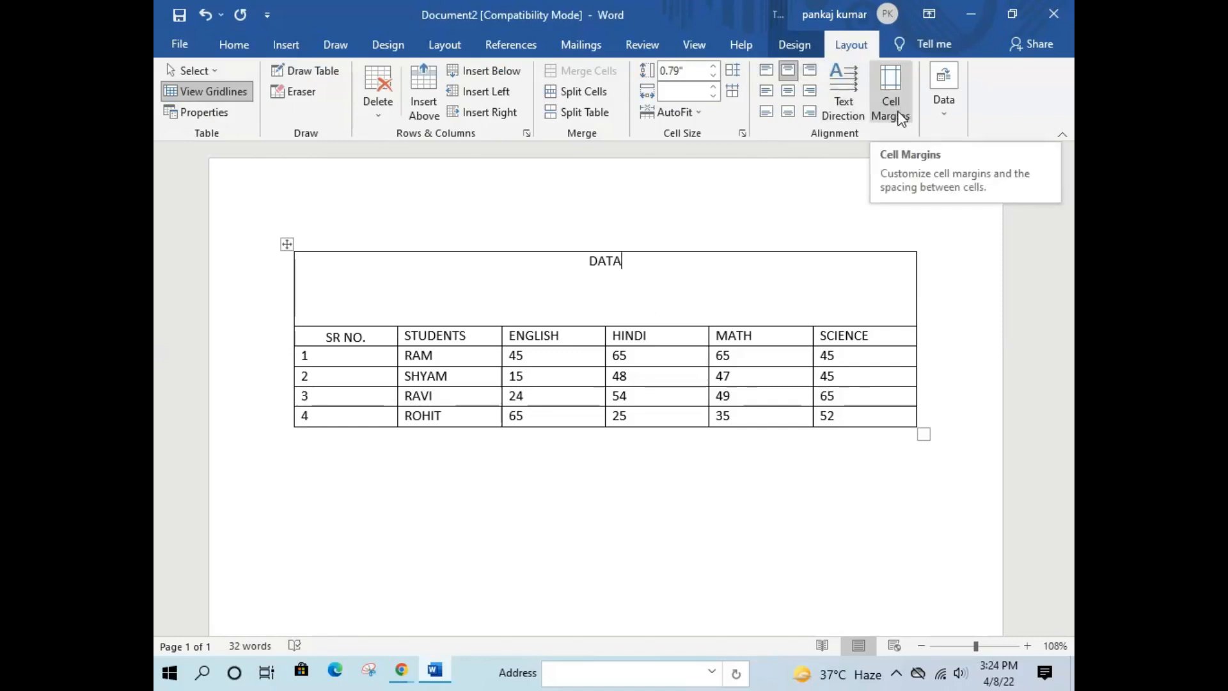
Set the table's default cell margins to 0.1" at the top and 0.08" at the bottom
{"action": "left_click_drag", "start_coordinate": [658, 260], "coordinate": [581, 257]}
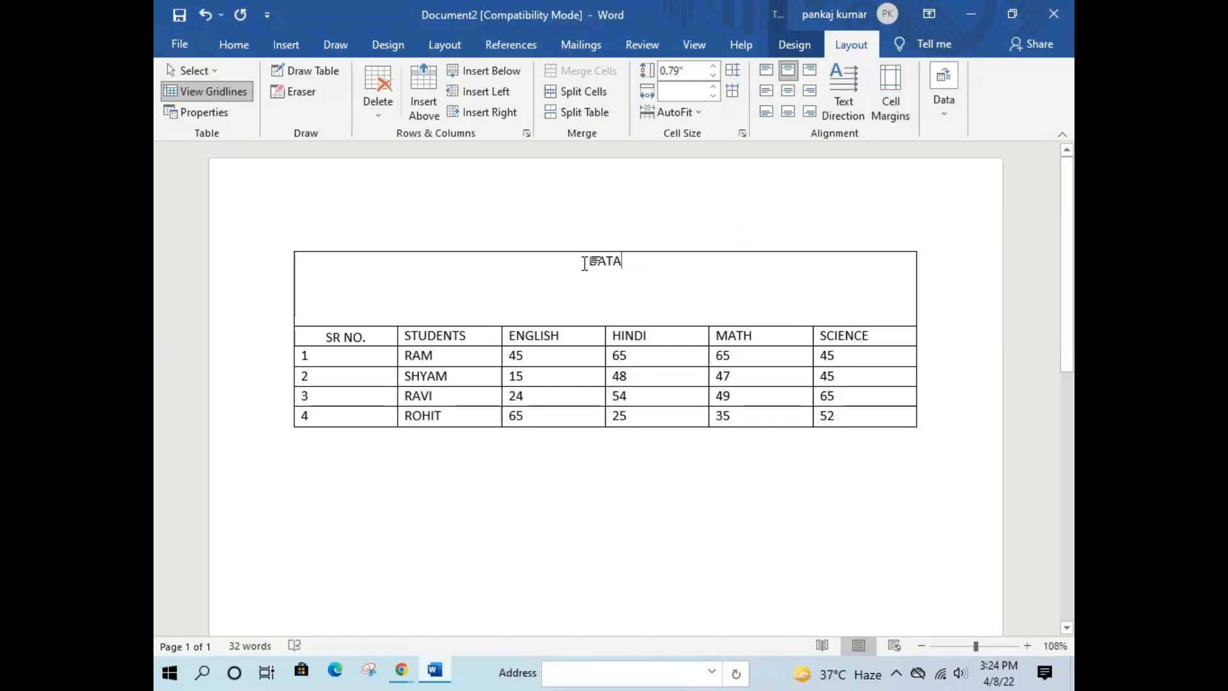
{"action": "left_click", "coordinate": [906, 110]}
{"action": "left_click_drag", "start_coordinate": [652, 220], "coordinate": [947, 151]}
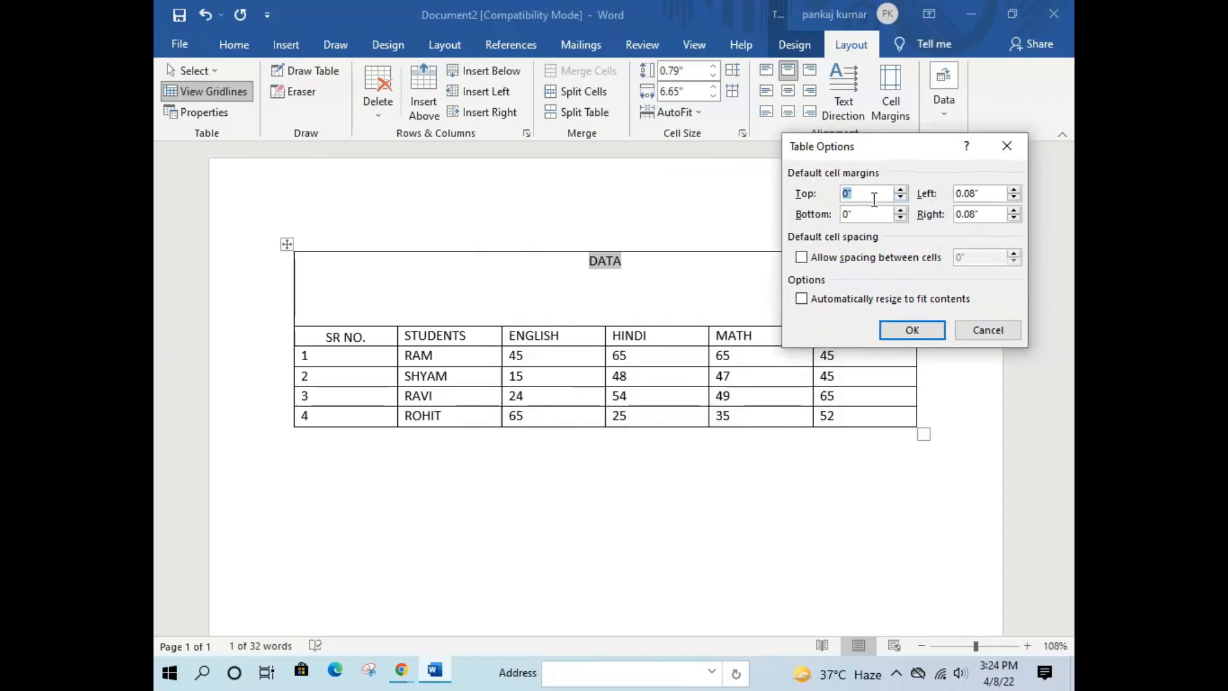
{"action": "left_click", "coordinate": [900, 218]}
{"action": "left_click", "coordinate": [900, 210]}
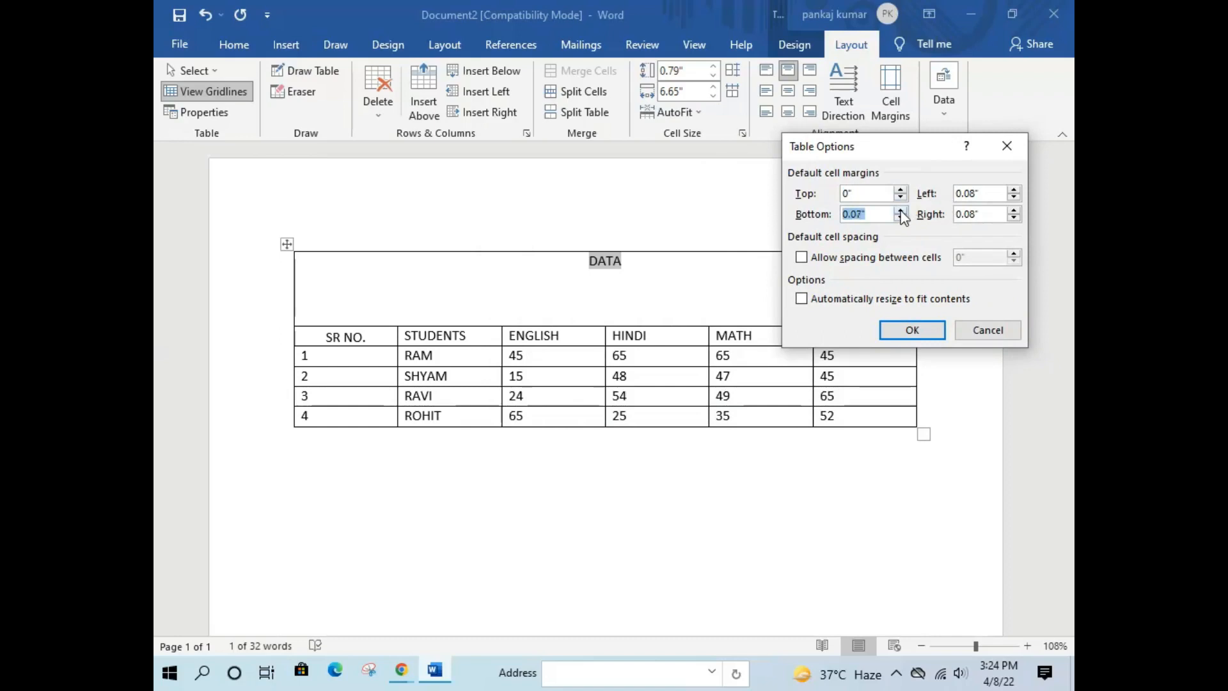
{"action": "left_click", "coordinate": [901, 211]}
{"action": "left_click", "coordinate": [901, 192]}
{"action": "left_click", "coordinate": [902, 190]}
Try adjusting the left and right default cell margins, finishing with 0.08" for both, and apply the margins to the table
{"action": "left_click", "coordinate": [1013, 193]}
{"action": "left_click", "coordinate": [1012, 193]}
{"action": "left_click", "coordinate": [1012, 192]}
{"action": "left_click", "coordinate": [1012, 198]}
{"action": "left_click", "coordinate": [1013, 197]}
{"action": "left_click", "coordinate": [1013, 198]}
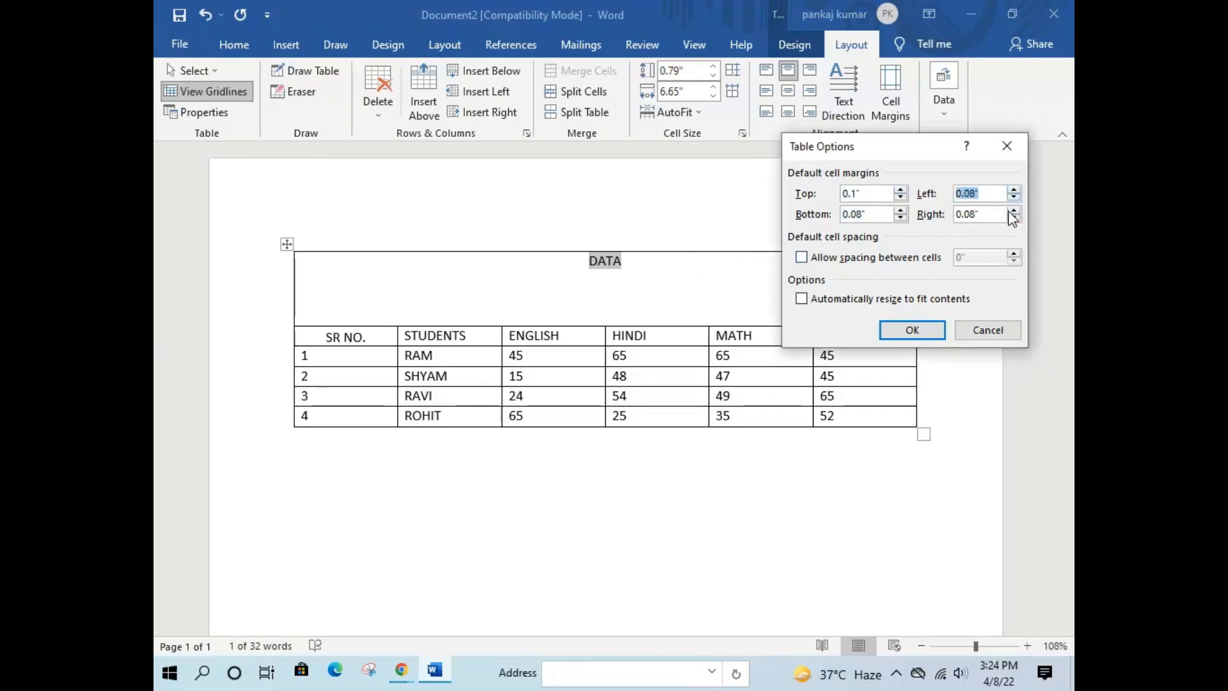
{"action": "left_click", "coordinate": [1012, 211]}
{"action": "left_click", "coordinate": [1011, 212]}
{"action": "left_click", "coordinate": [923, 327]}
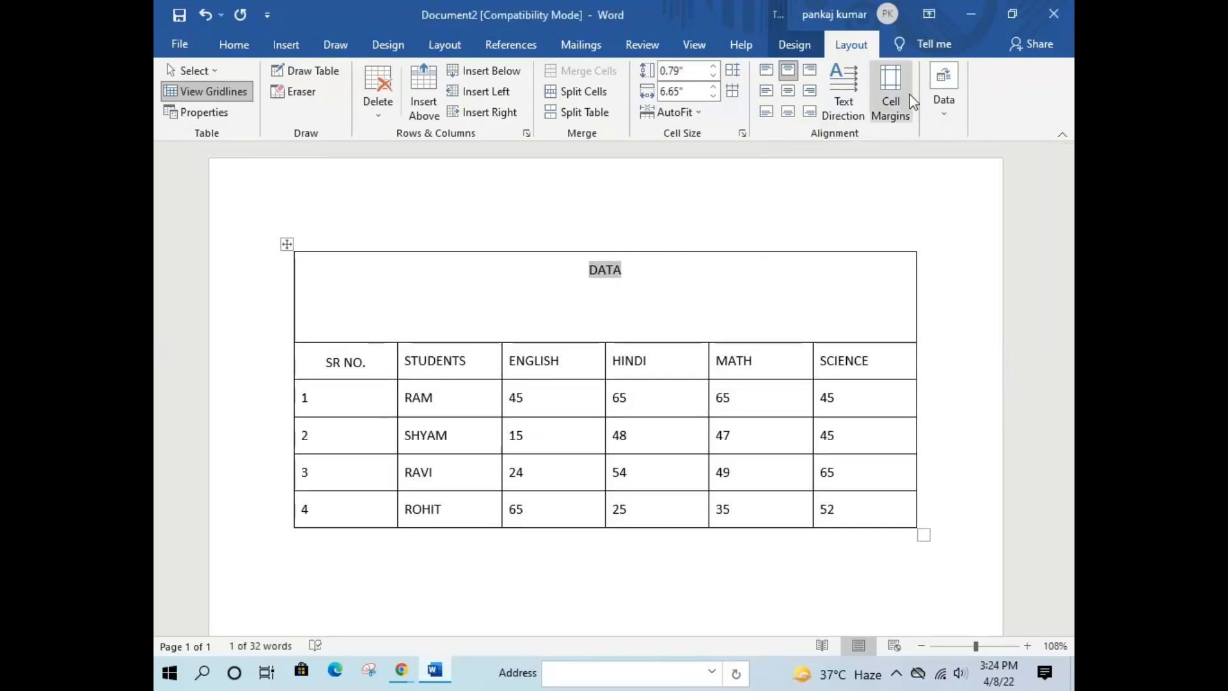
Increase the table's default top cell margin to 0.21" and apply it
{"action": "left_click", "coordinate": [891, 90]}
{"action": "left_click", "coordinate": [900, 190]}
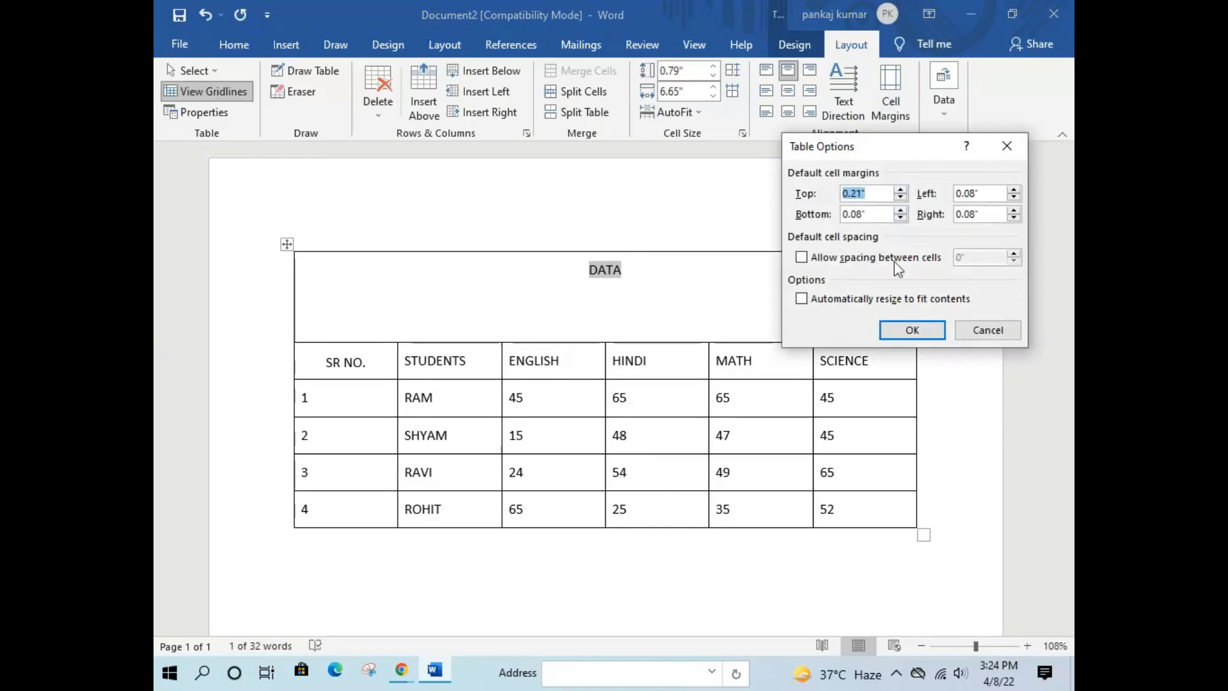
{"action": "left_click", "coordinate": [912, 329]}
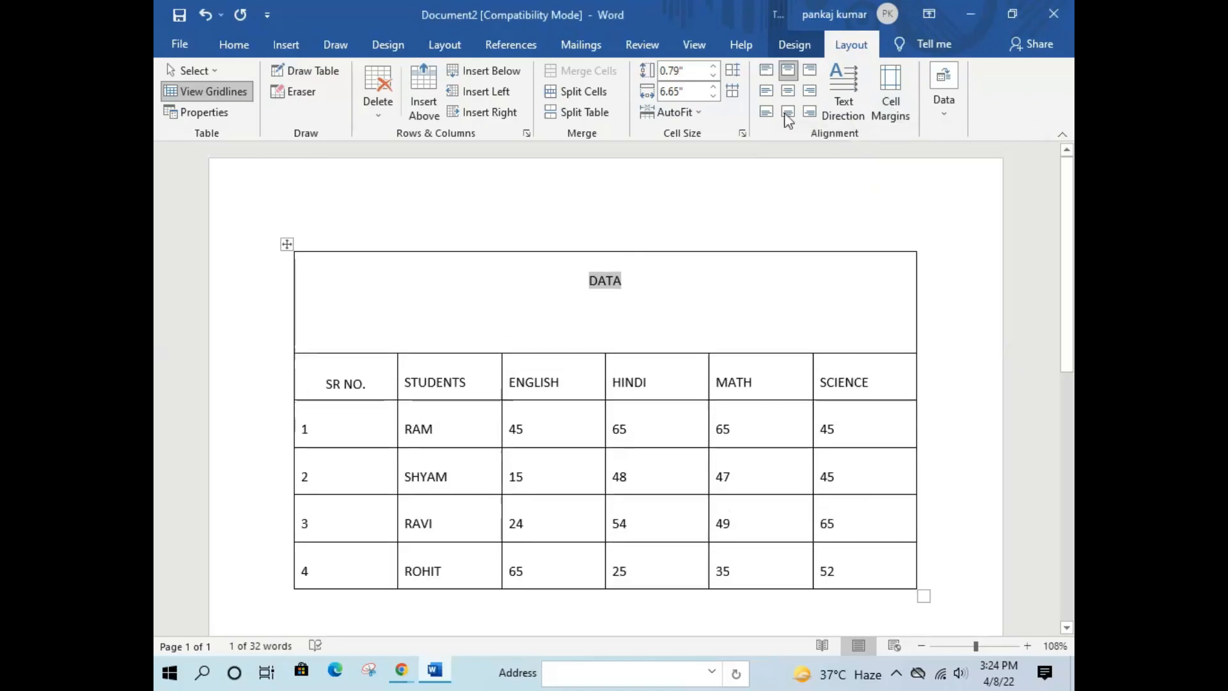
{"action": "left_click", "coordinate": [650, 211]}
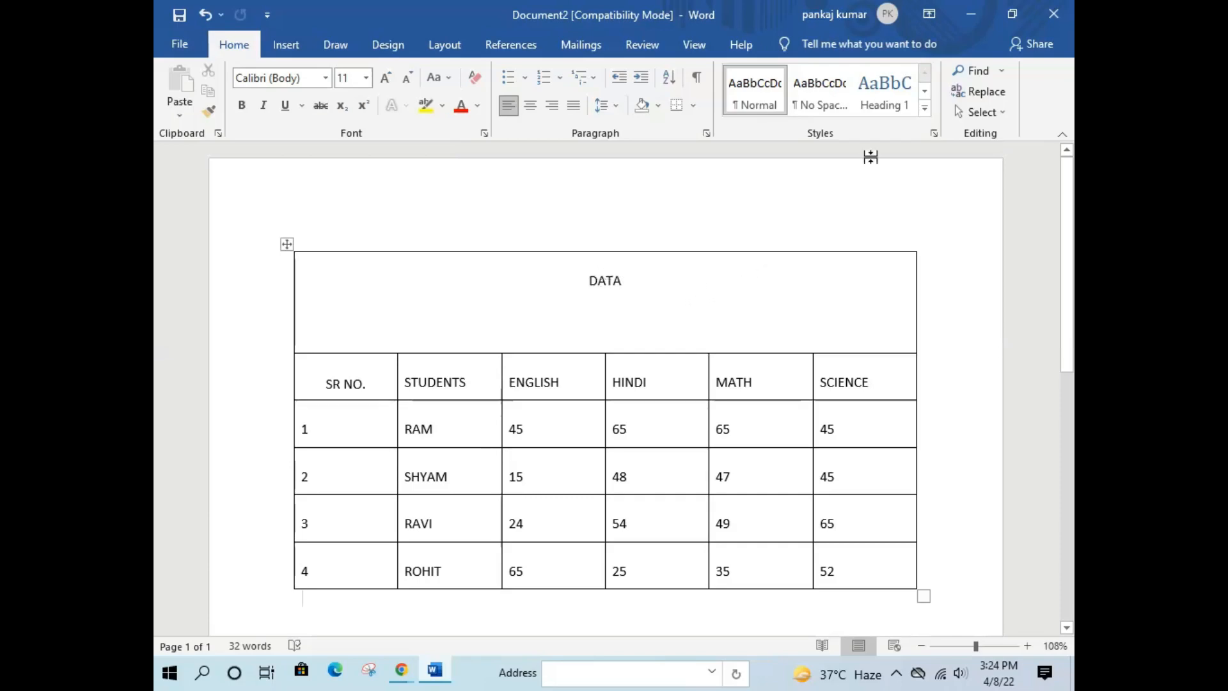
{"action": "left_click", "coordinate": [696, 296]}
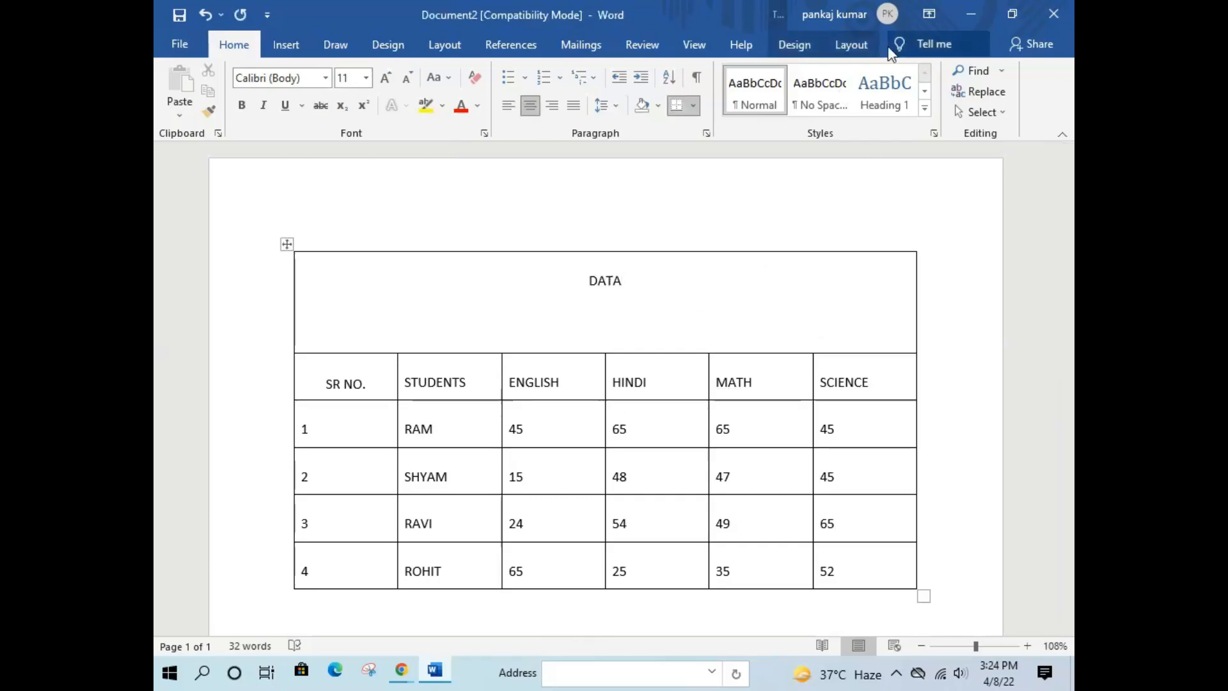
{"action": "left_click", "coordinate": [852, 45]}
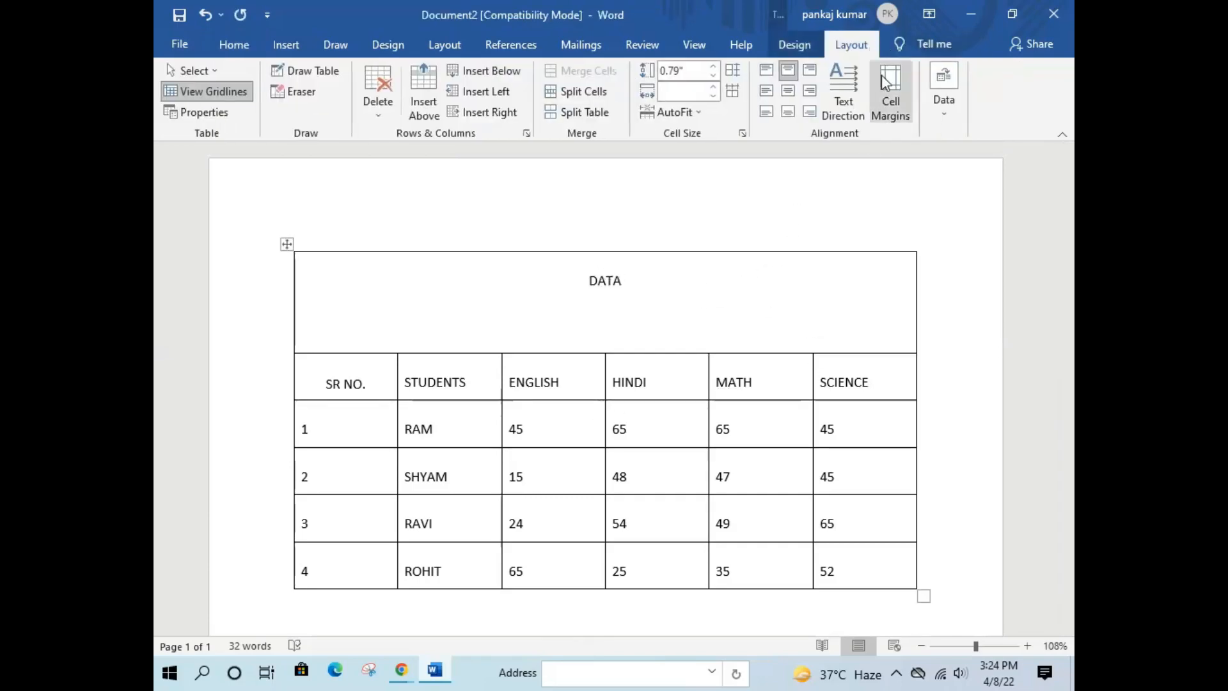
{"action": "left_click", "coordinate": [945, 115]}
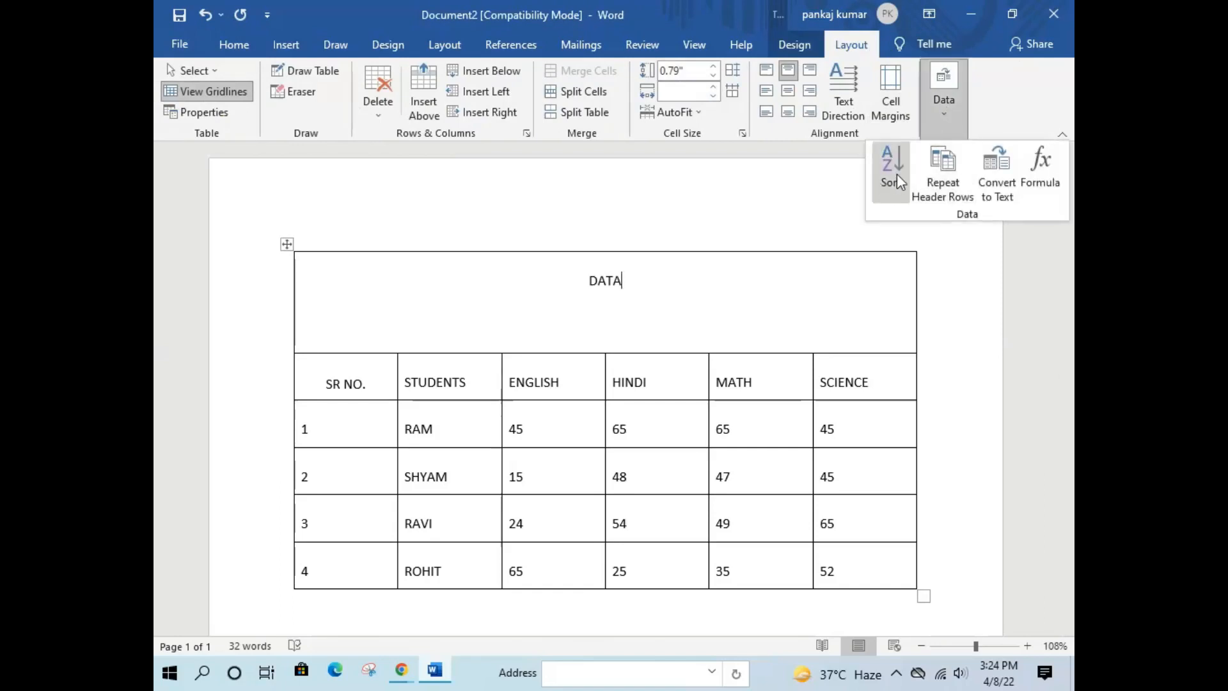
{"action": "scroll", "coordinate": [356, 296], "scroll_direction": "down", "scroll_amount": 2}
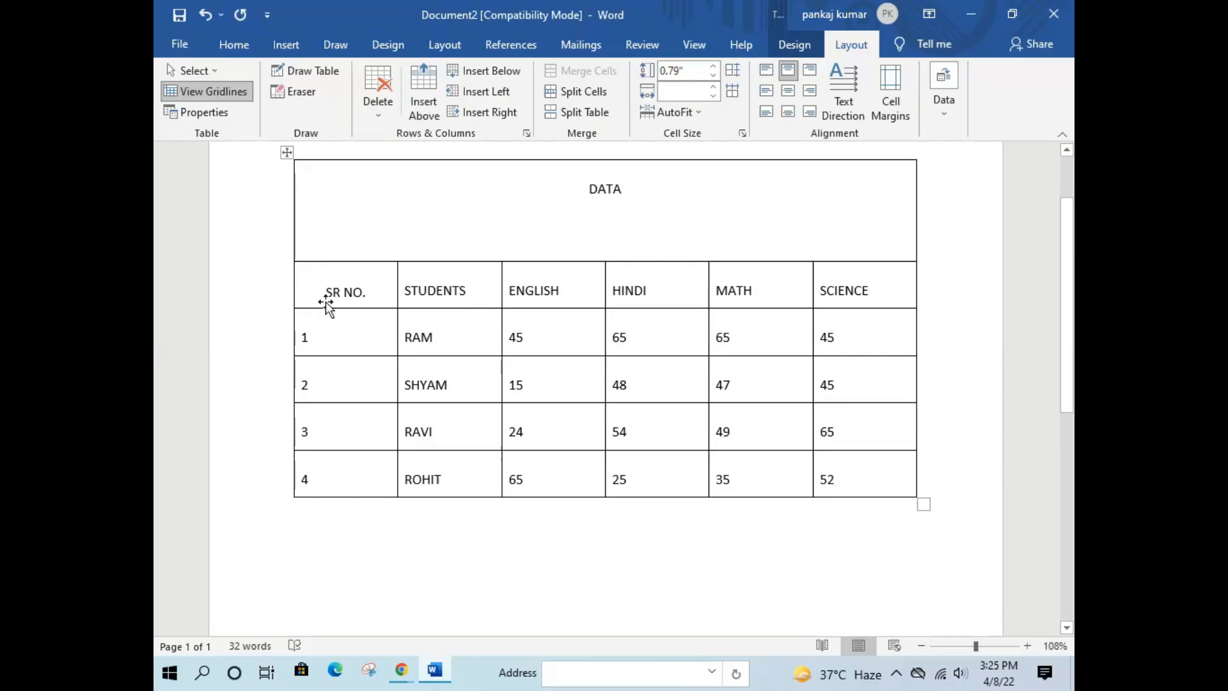
{"action": "left_click_drag", "start_coordinate": [323, 327], "coordinate": [341, 247]}
{"action": "left_click", "coordinate": [273, 512]}
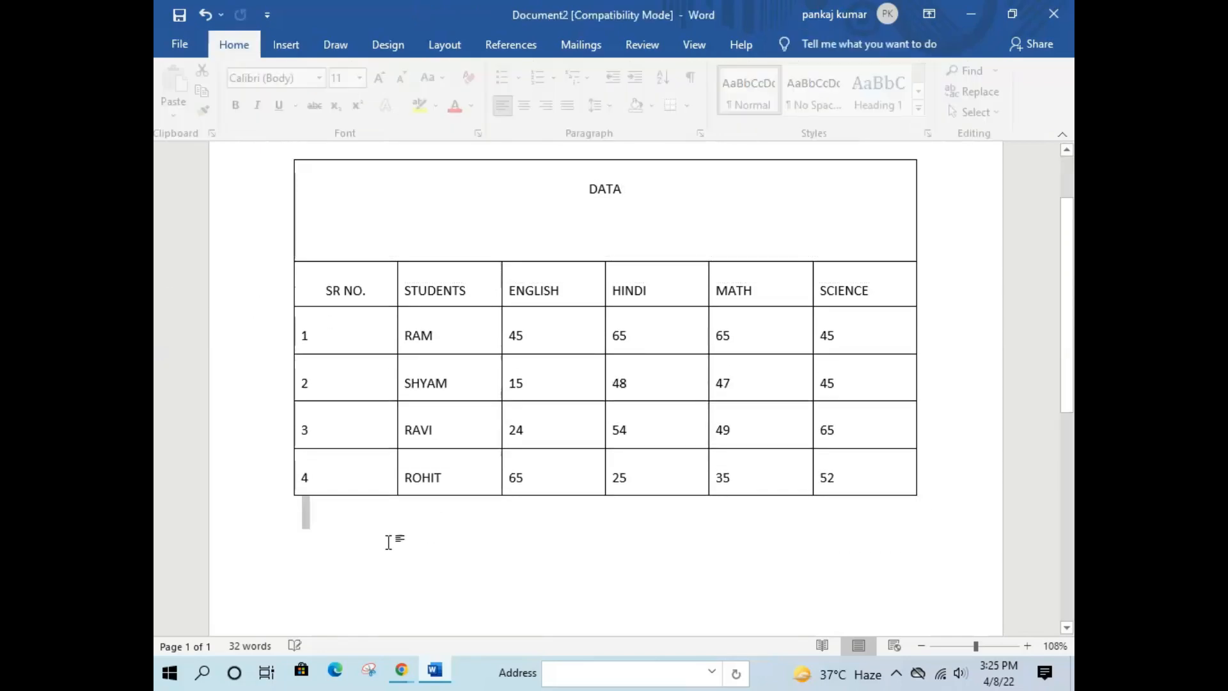
Sort the four student rows by the SR NO. column as numbers in descending order, without a header row
{"action": "left_click", "coordinate": [319, 330]}
{"action": "left_click_drag", "start_coordinate": [320, 335], "coordinate": [365, 472]}
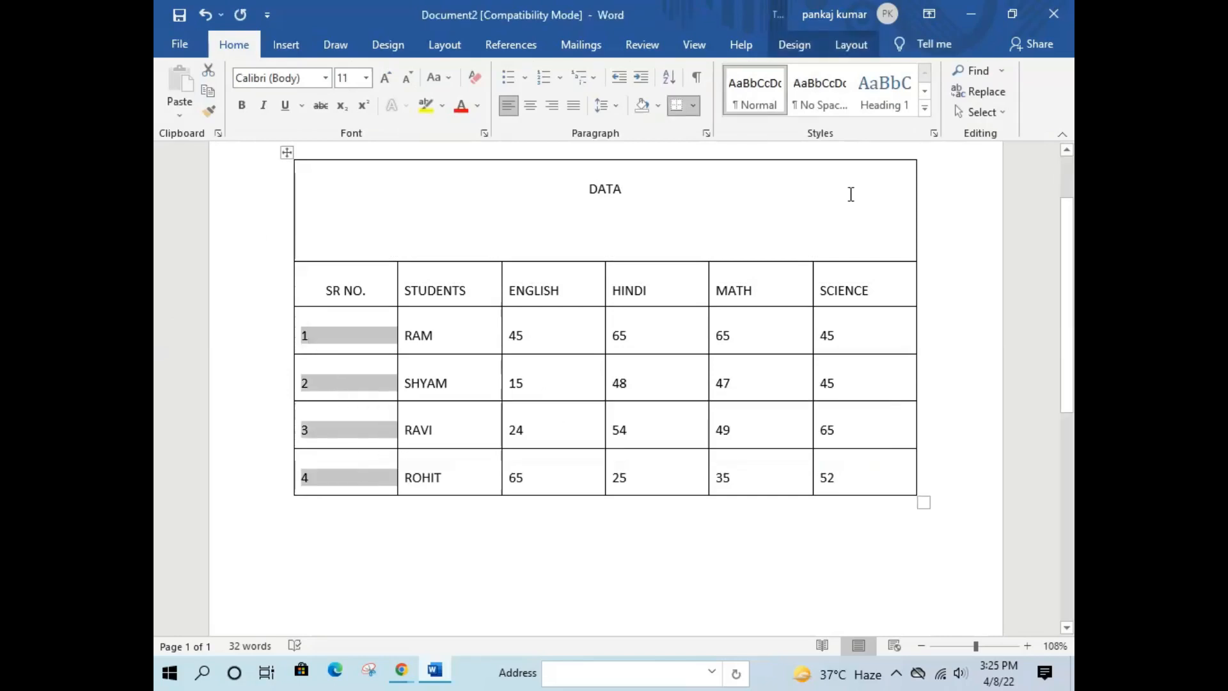
{"action": "left_click", "coordinate": [851, 44]}
{"action": "left_click", "coordinate": [942, 119]}
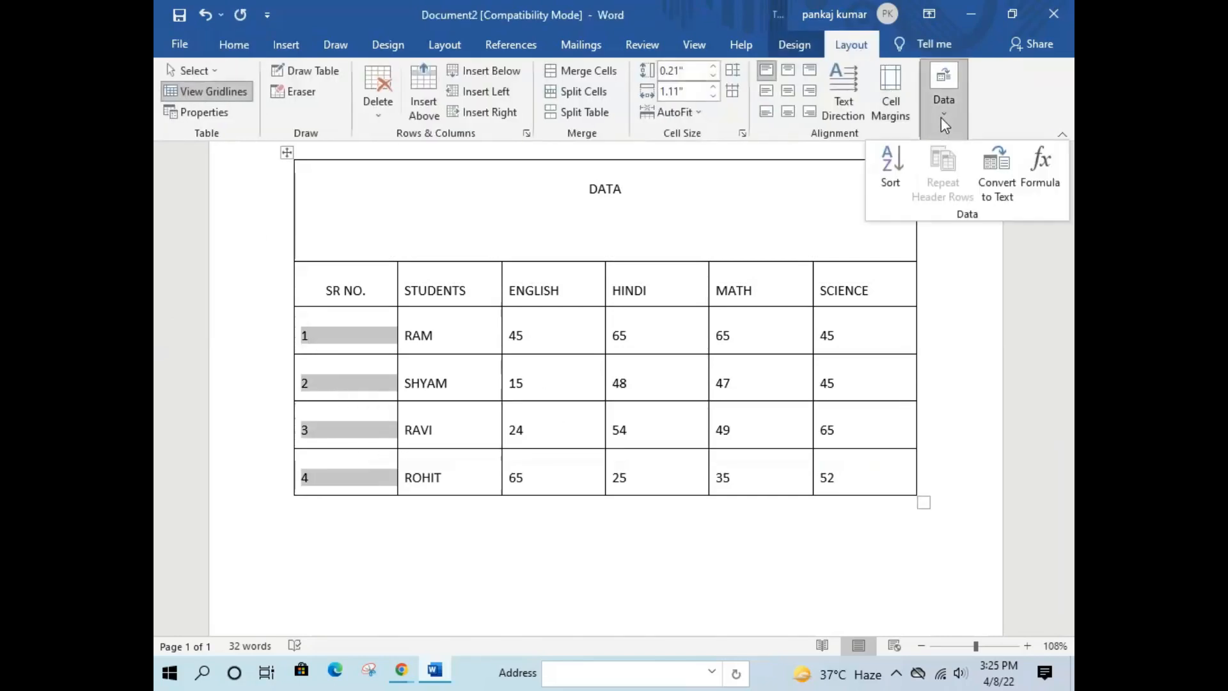
{"action": "left_click", "coordinate": [899, 171]}
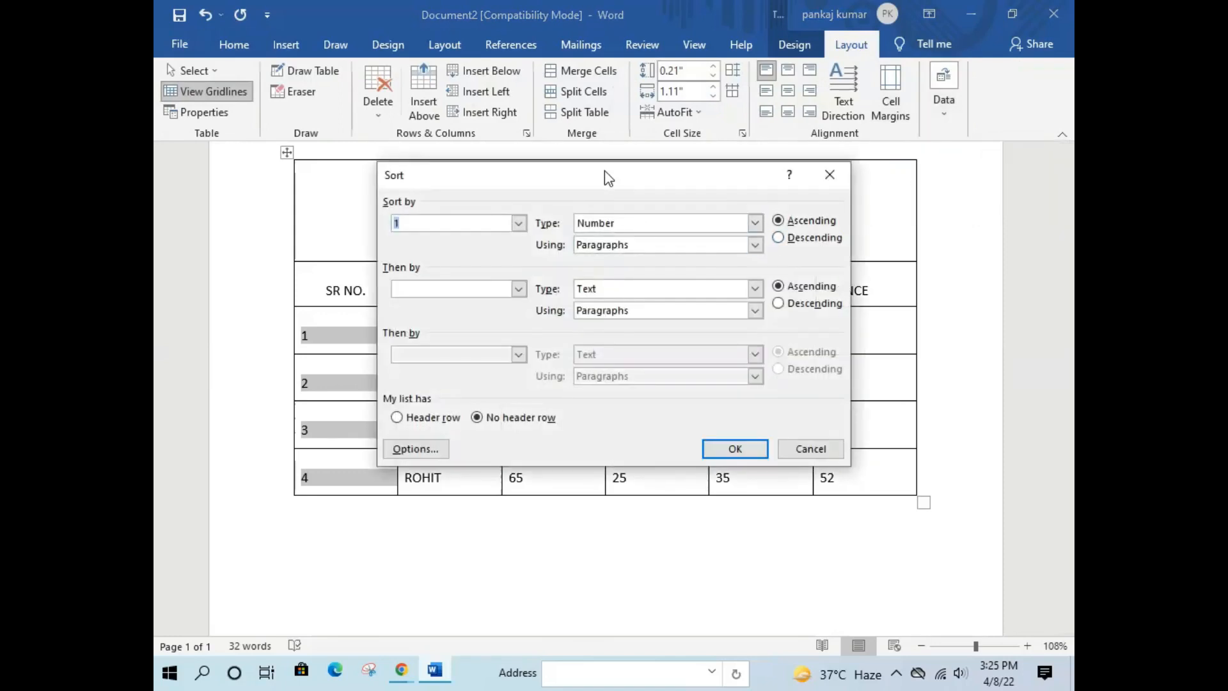
{"action": "left_click_drag", "start_coordinate": [609, 177], "coordinate": [683, 133]}
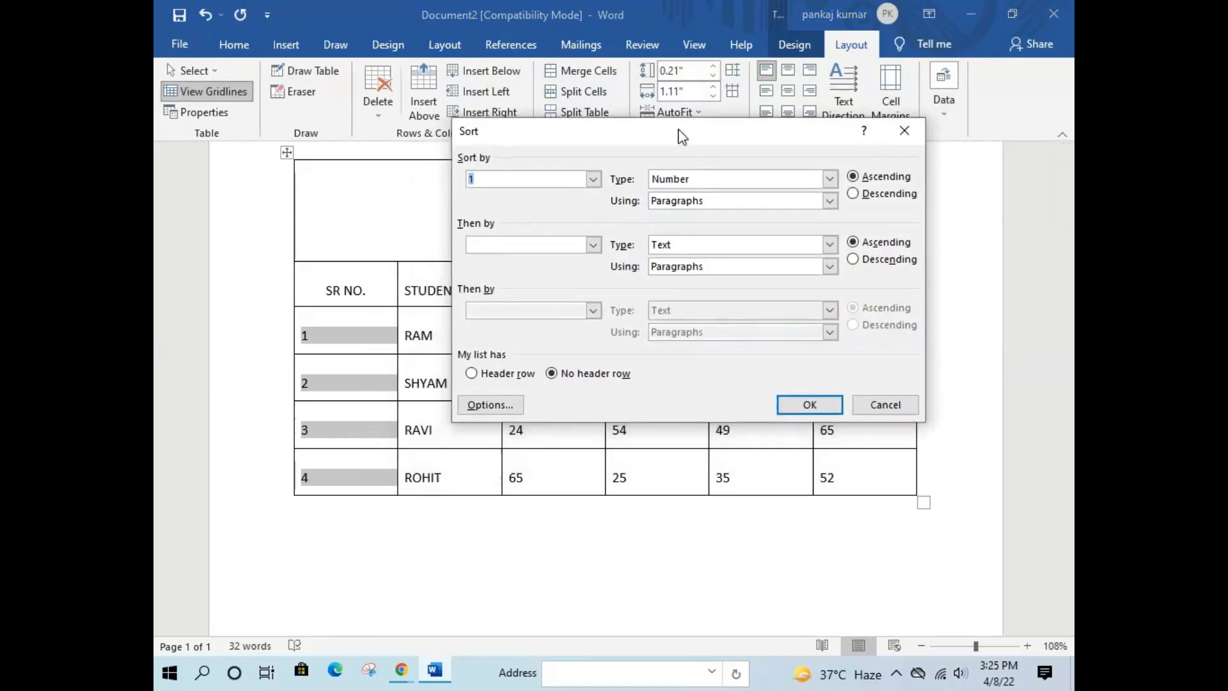
{"action": "left_click", "coordinate": [853, 193]}
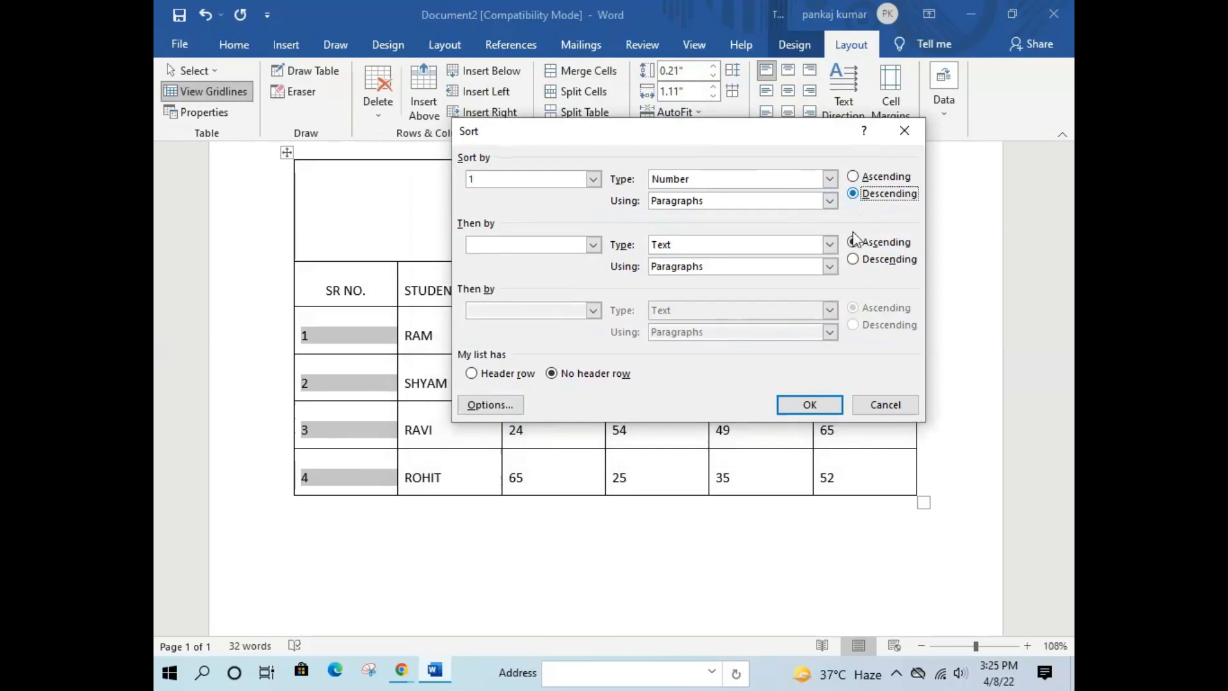
{"action": "left_click", "coordinate": [826, 412]}
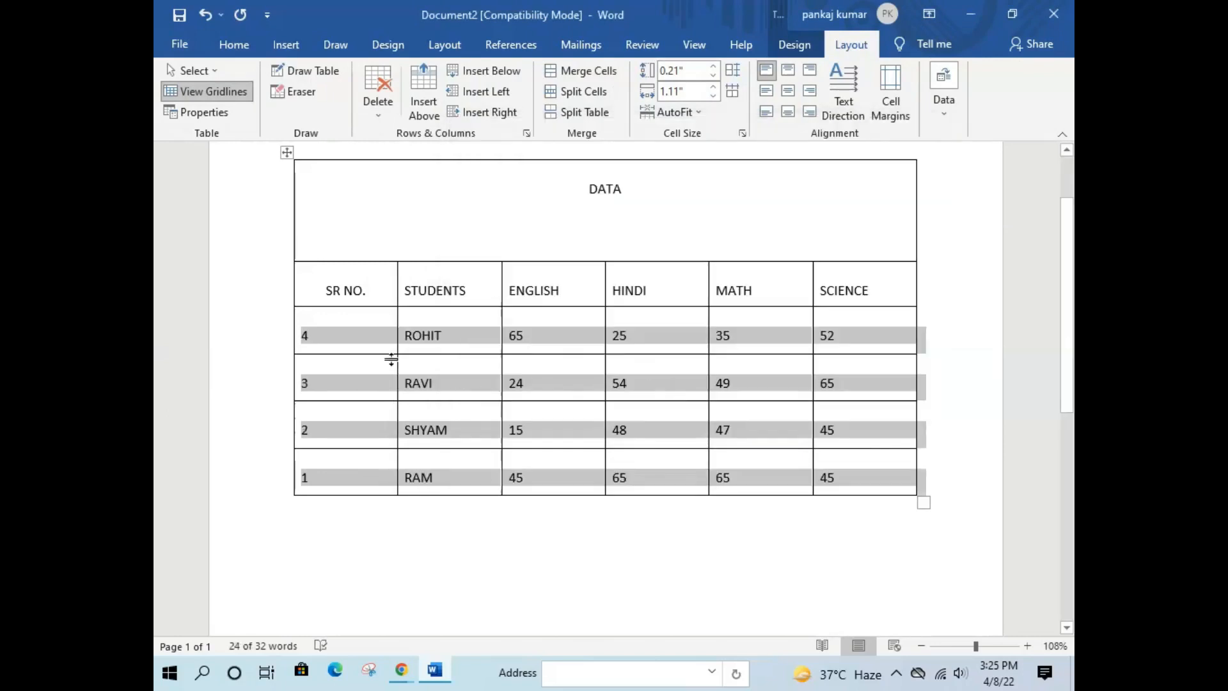
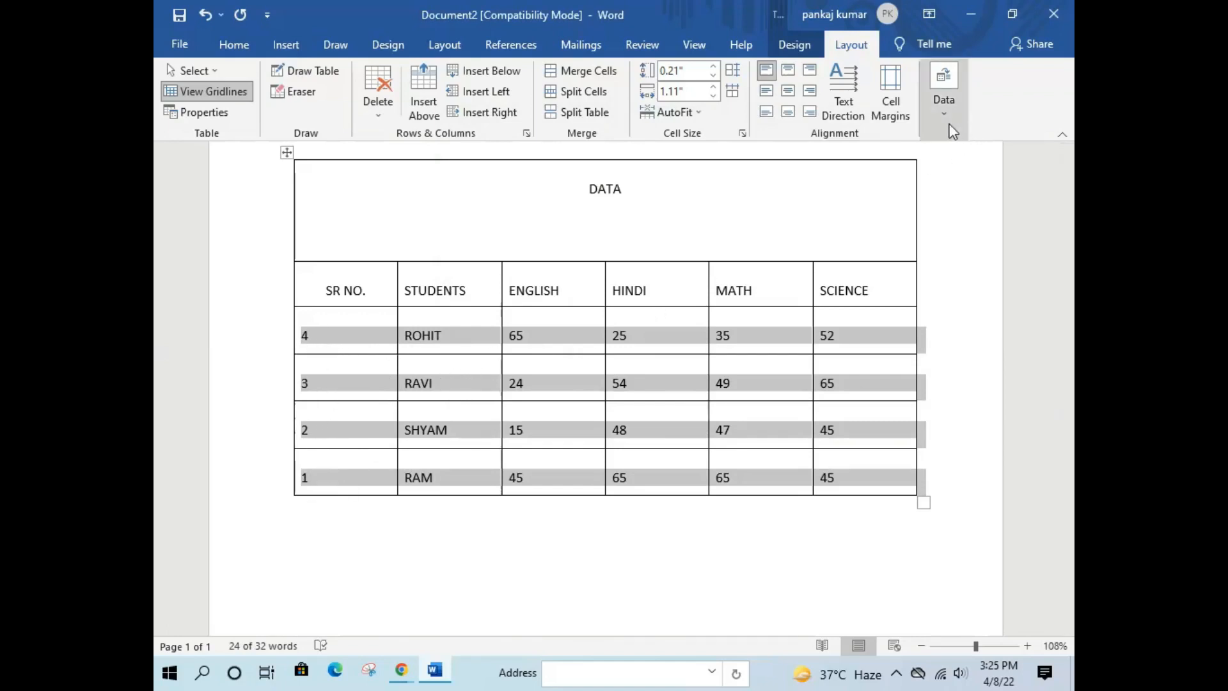
Sort the selected student rows again by 4, with type Number in ascending order and no header row
{"action": "left_click", "coordinate": [944, 90]}
{"action": "left_click", "coordinate": [891, 168]}
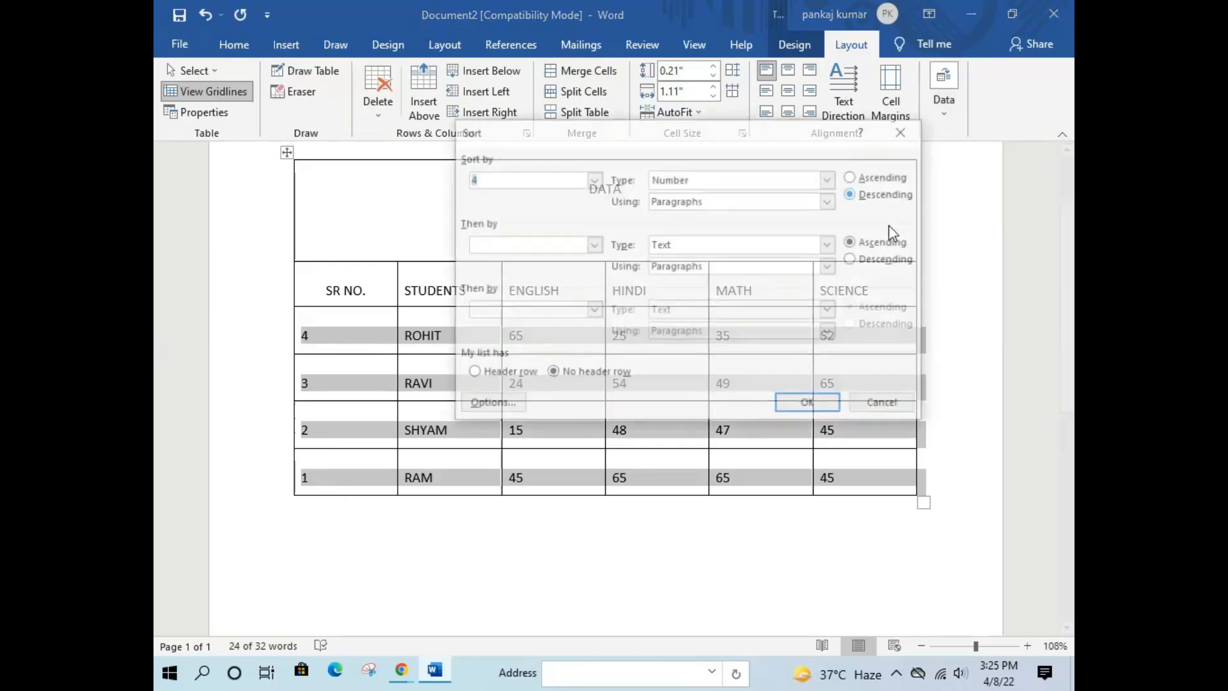
{"action": "left_click", "coordinate": [852, 177]}
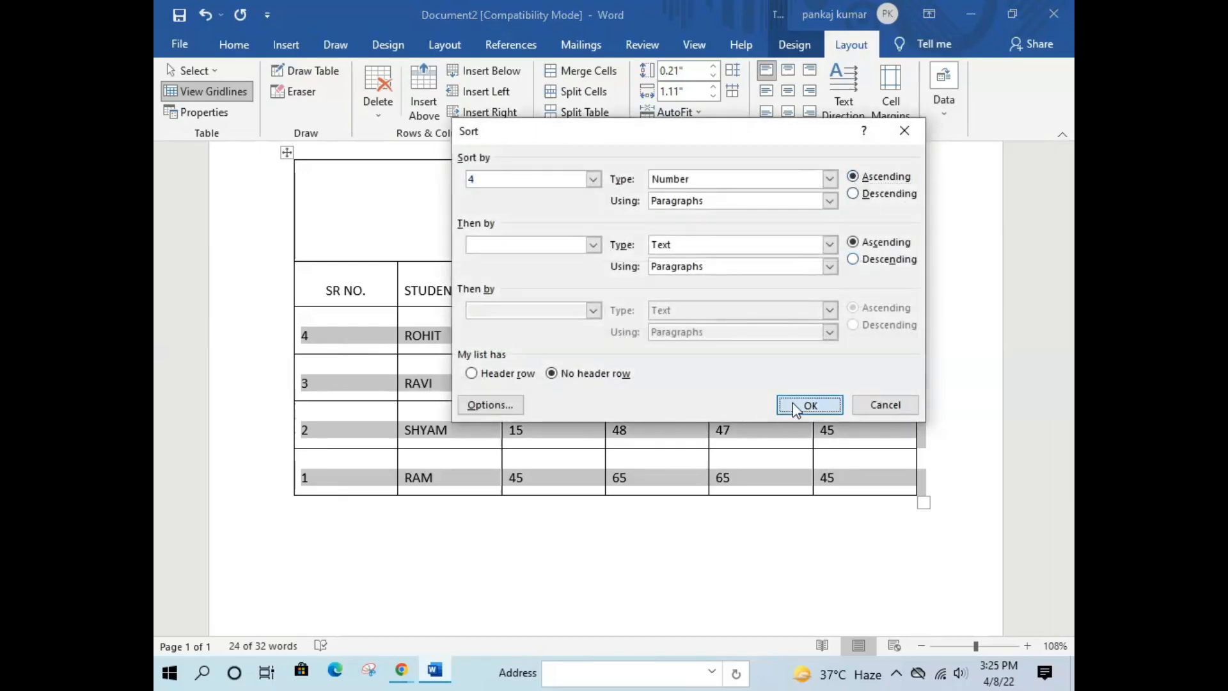
{"action": "left_click", "coordinate": [796, 405]}
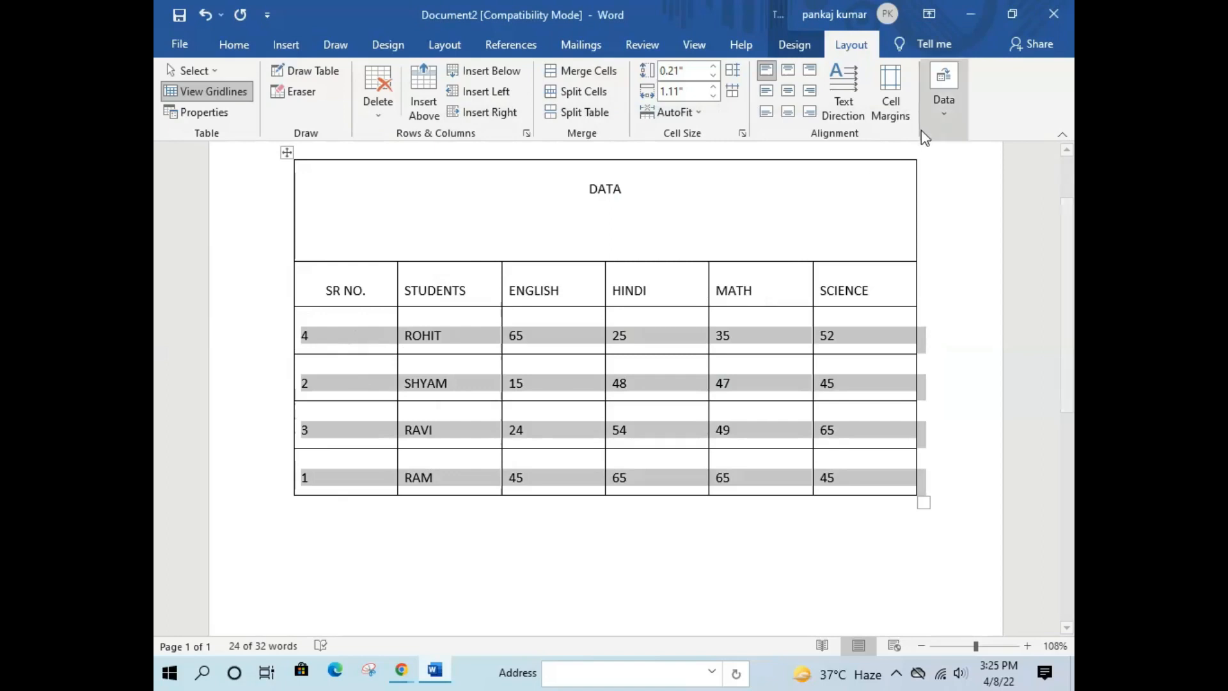
Try to sort the selected student rows by 25, with type Text in descending order
{"action": "left_click", "coordinate": [940, 102]}
{"action": "left_click", "coordinate": [890, 180]}
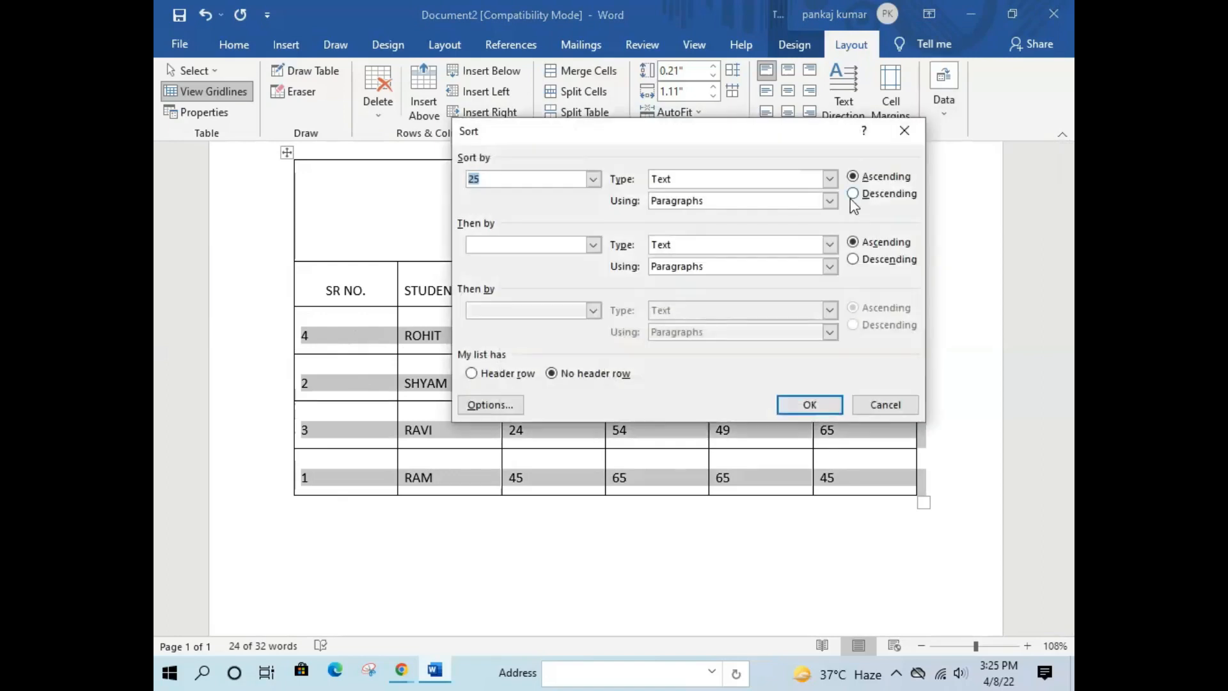
{"action": "left_click", "coordinate": [854, 193]}
{"action": "left_click", "coordinate": [825, 407]}
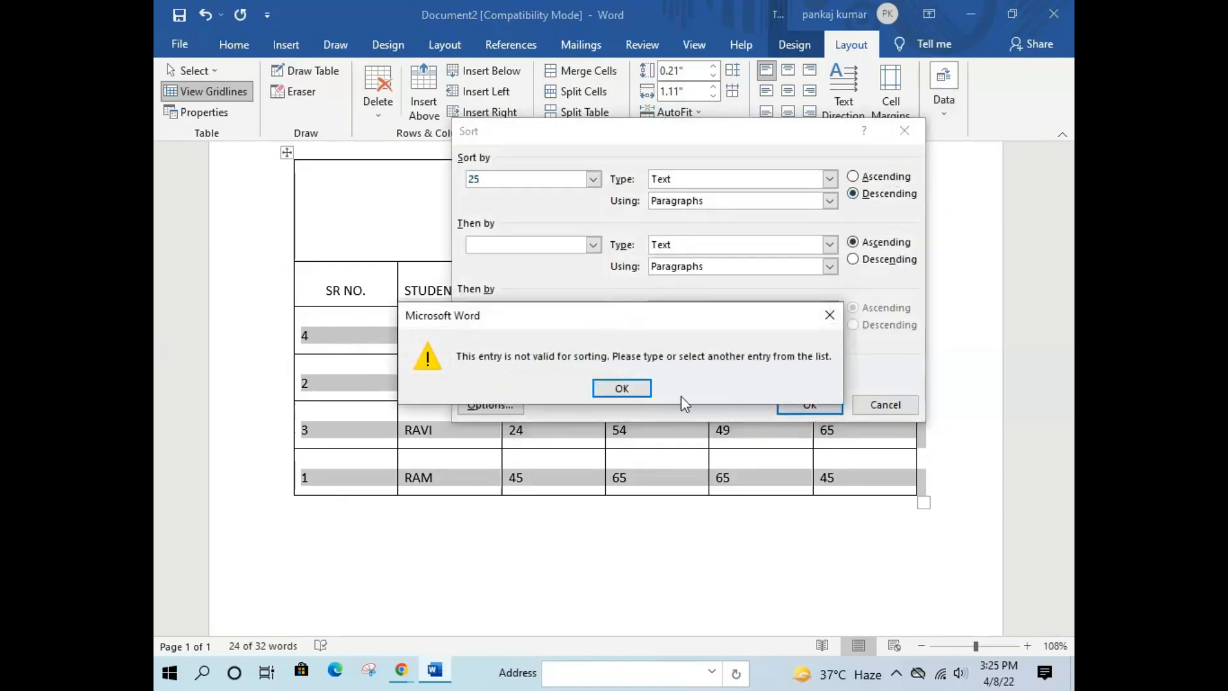
{"action": "left_click", "coordinate": [628, 389]}
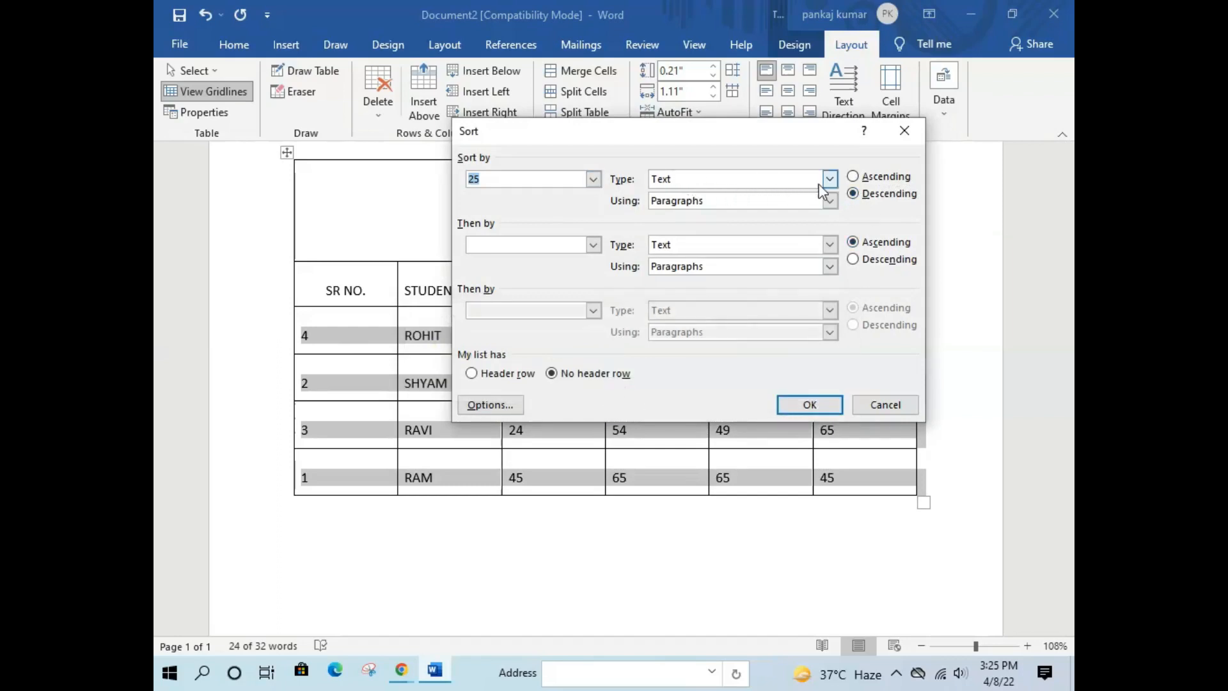
Try to sort the selected student rows by 25, with type Number in descending order, and close the sort settings
{"action": "left_click", "coordinate": [593, 179]}
{"action": "left_click", "coordinate": [594, 180]}
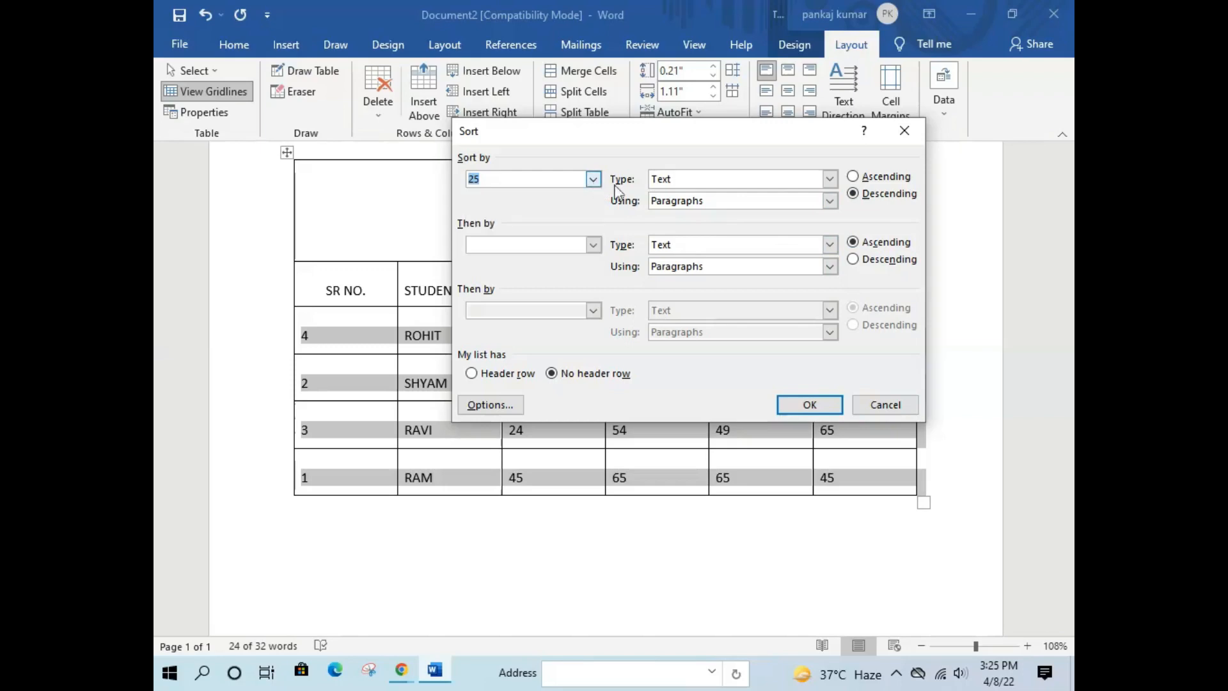
{"action": "left_click", "coordinate": [831, 180]}
{"action": "left_click", "coordinate": [707, 208]}
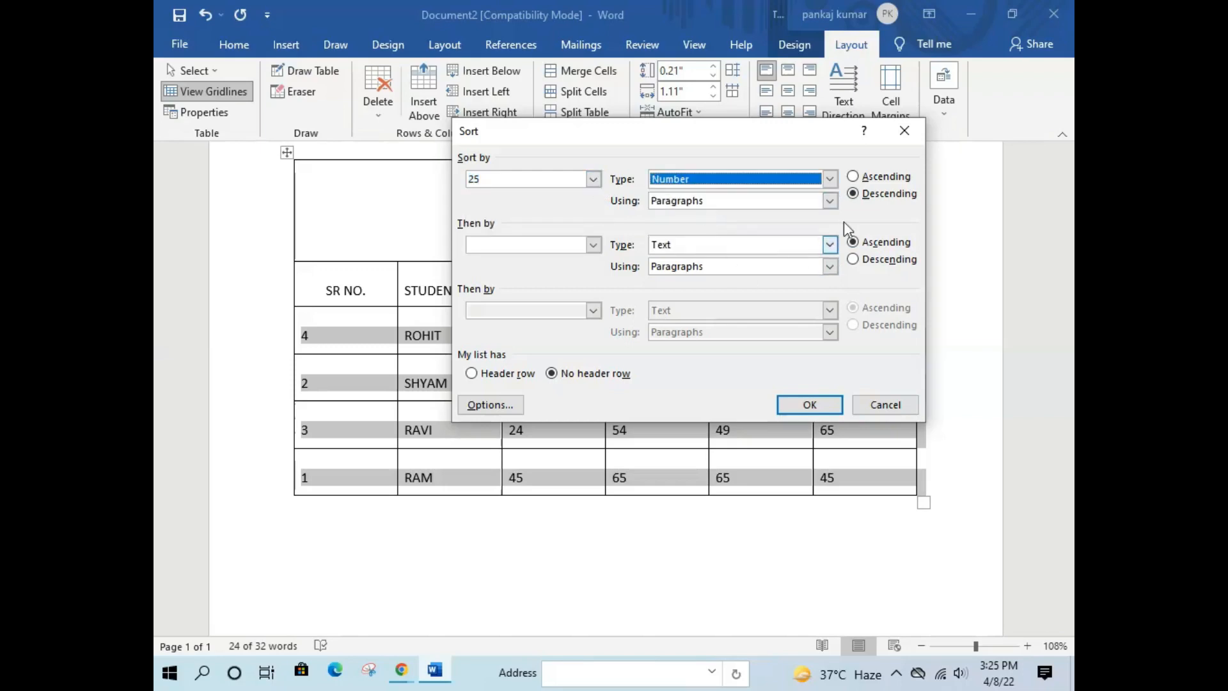
{"action": "left_click", "coordinate": [809, 404]}
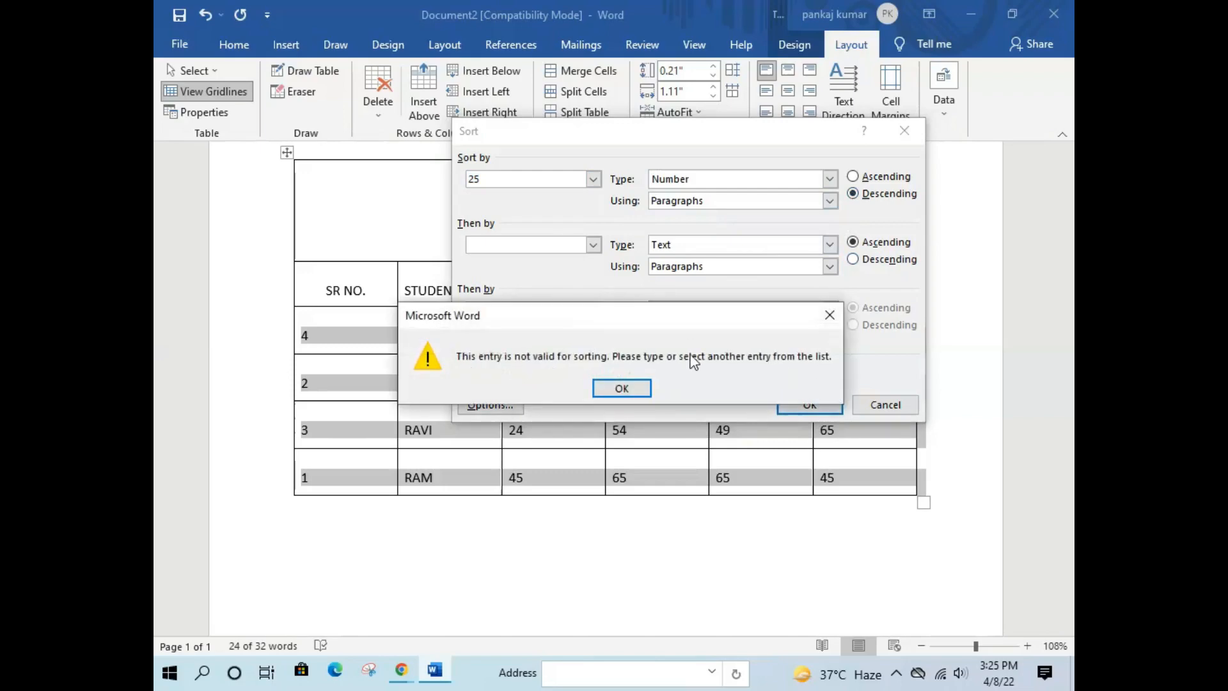
{"action": "left_click", "coordinate": [621, 389]}
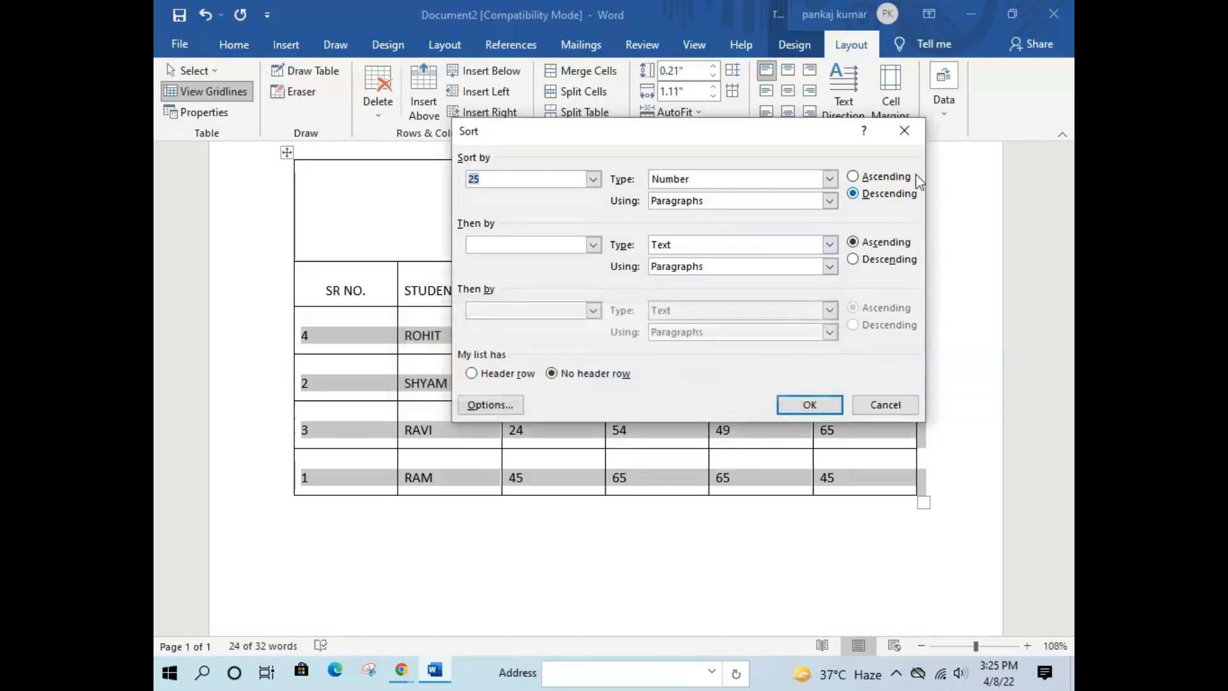
{"action": "left_click", "coordinate": [904, 131]}
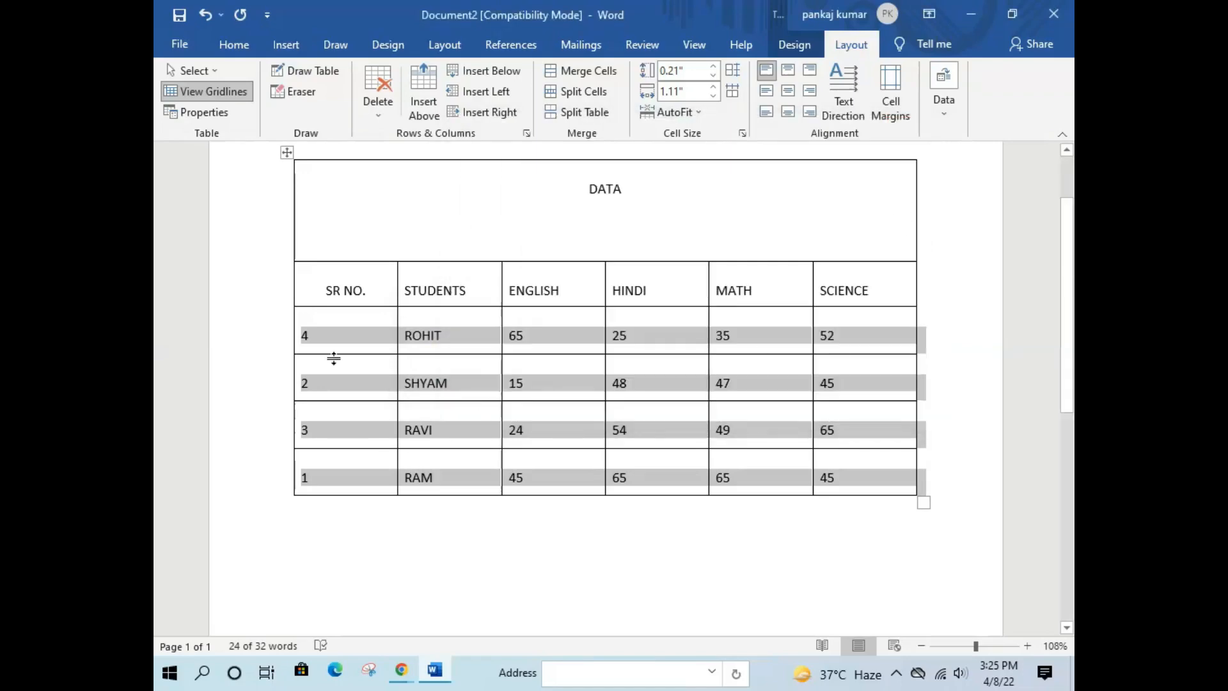
Try to sort only the four number cells under SR NO. by 4, with type Number in descending order
{"action": "left_click", "coordinate": [356, 536]}
{"action": "left_click_drag", "start_coordinate": [303, 326], "coordinate": [356, 477]}
{"action": "left_click", "coordinate": [851, 44]}
{"action": "left_click", "coordinate": [943, 93]}
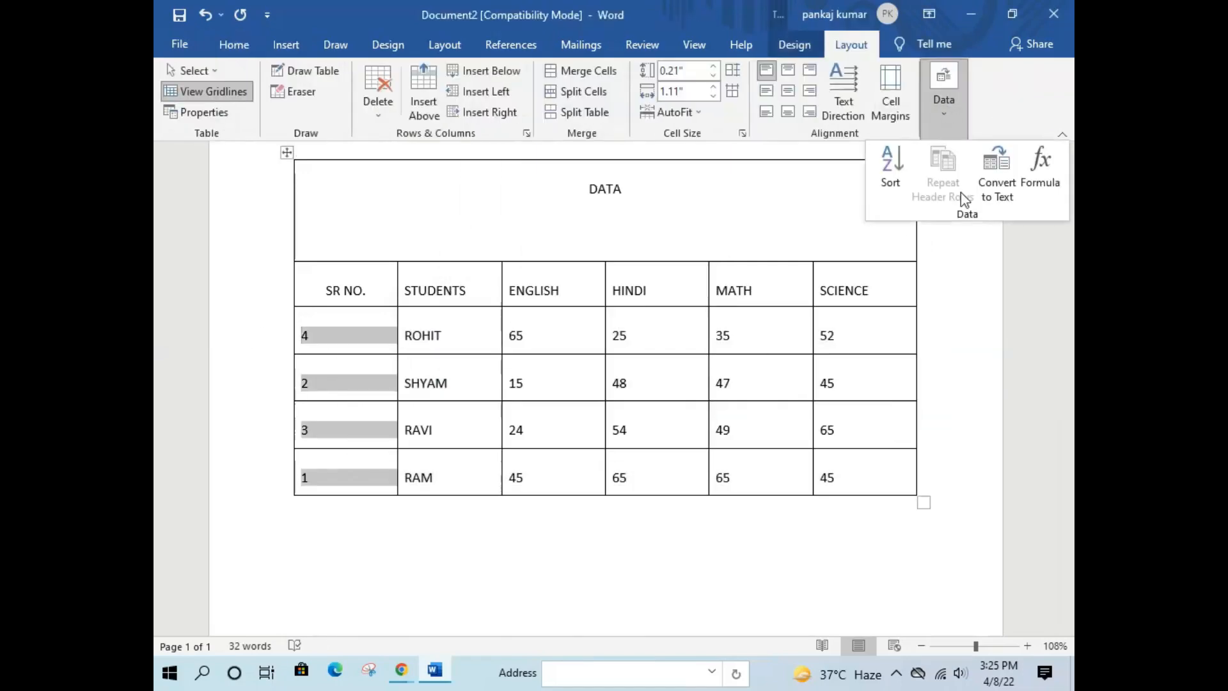
{"action": "left_click", "coordinate": [891, 170]}
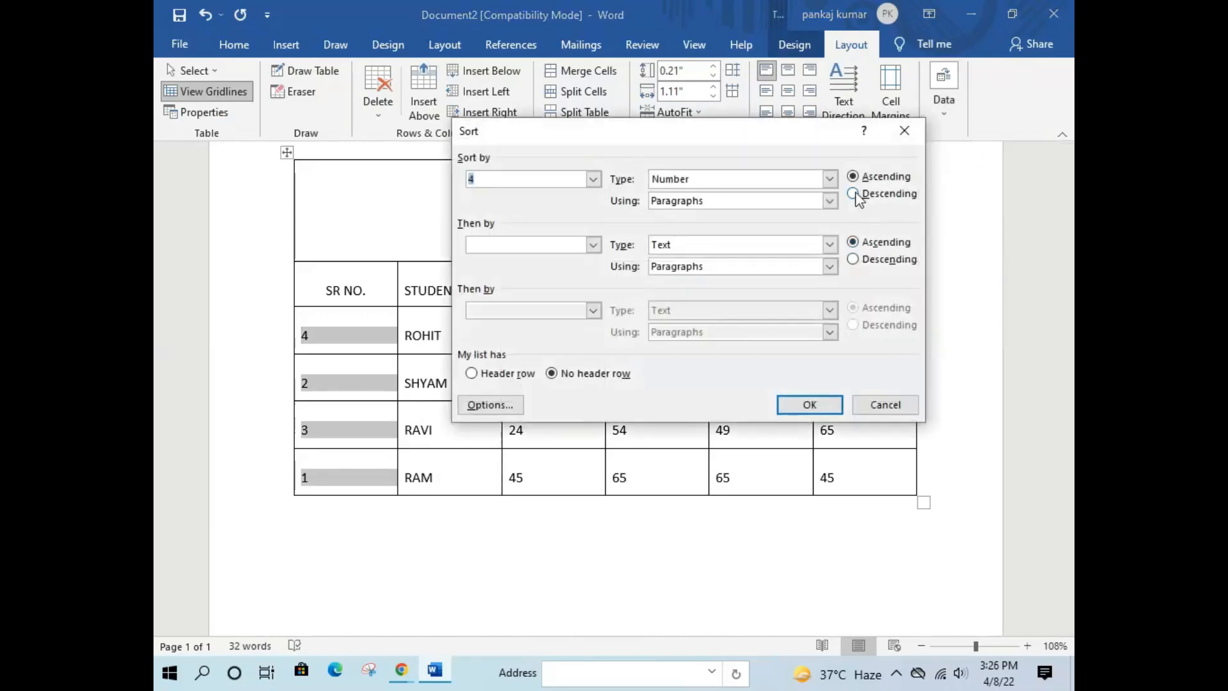
{"action": "left_click", "coordinate": [854, 194]}
{"action": "left_click", "coordinate": [808, 404]}
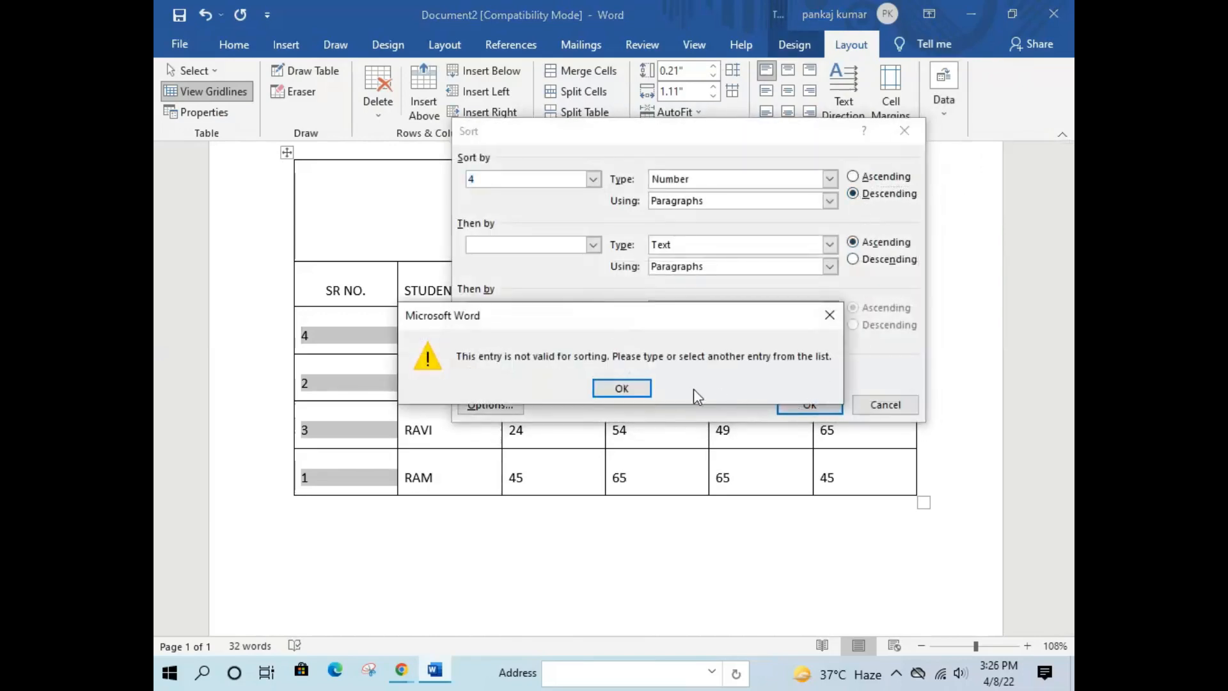
{"action": "left_click", "coordinate": [622, 388]}
Try to sort the SR NO. cells by 4 as numbers ascending, also with the second sort level descending, and cancel the sort
{"action": "left_click", "coordinate": [854, 176]}
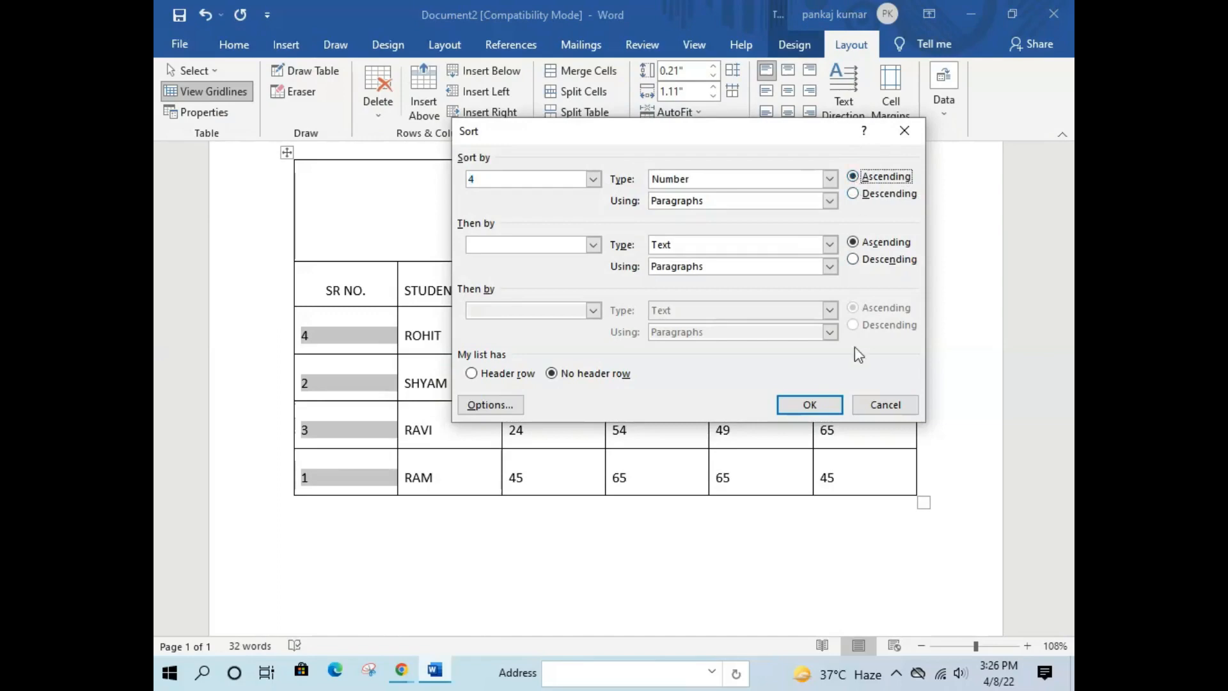
{"action": "left_click", "coordinate": [810, 405]}
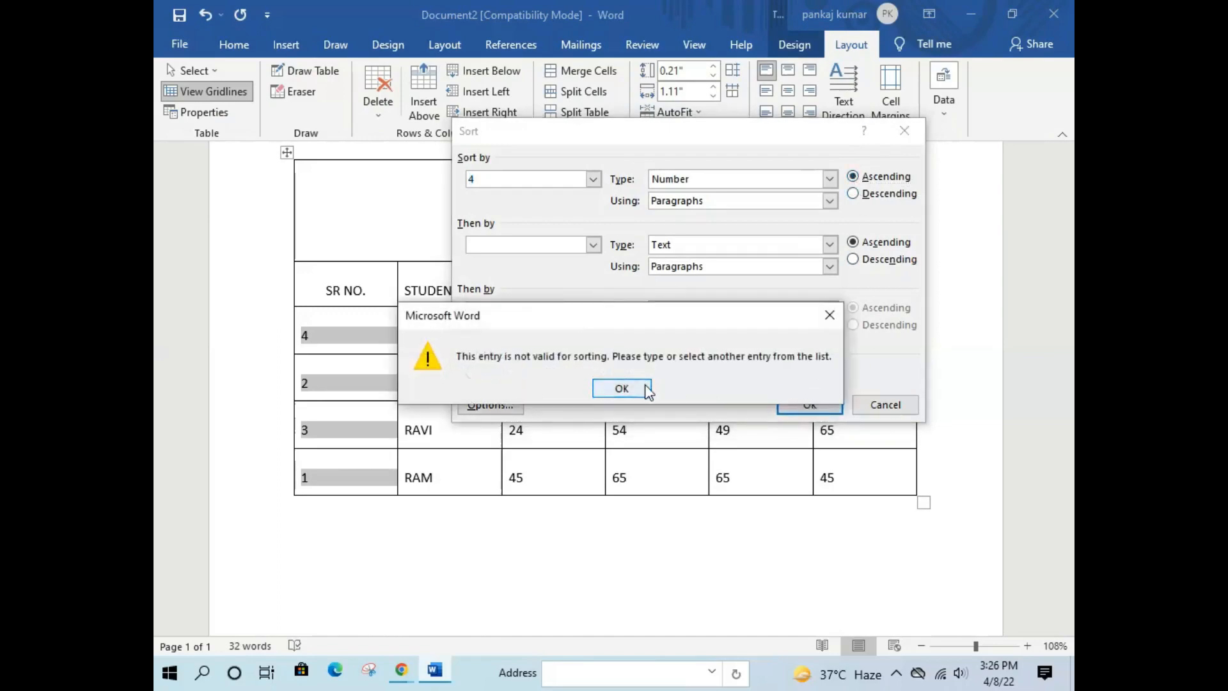
{"action": "left_click", "coordinate": [626, 388]}
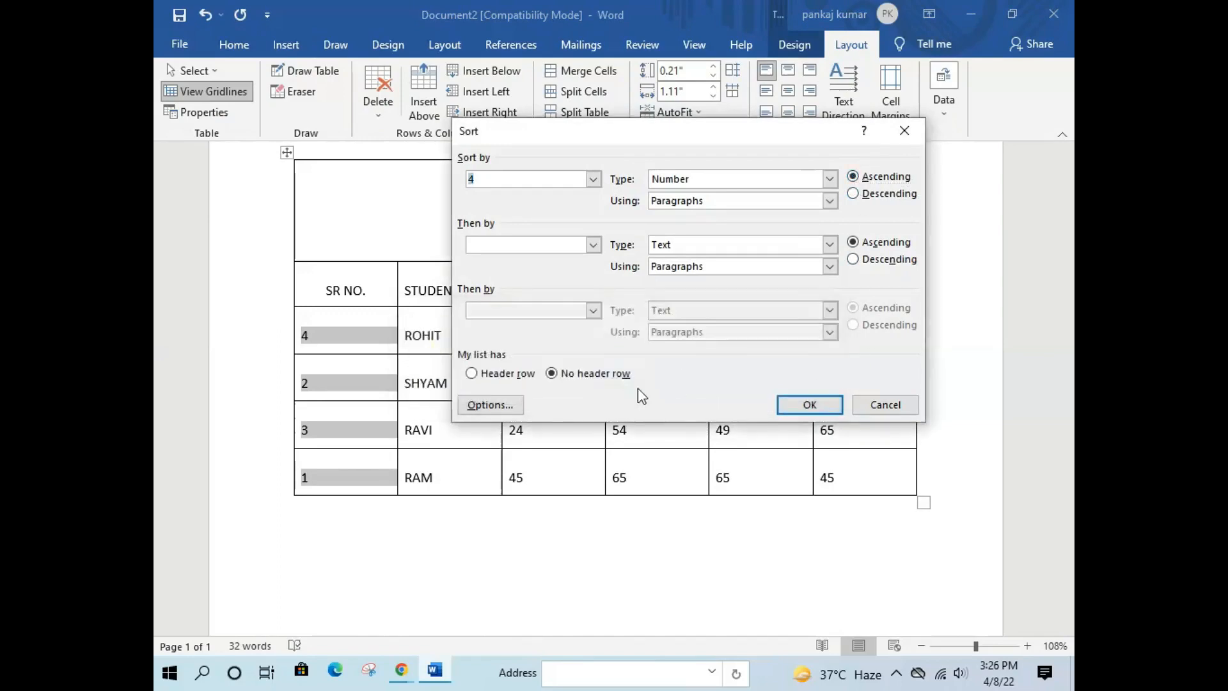
{"action": "left_click", "coordinate": [851, 260]}
{"action": "left_click", "coordinate": [811, 404]}
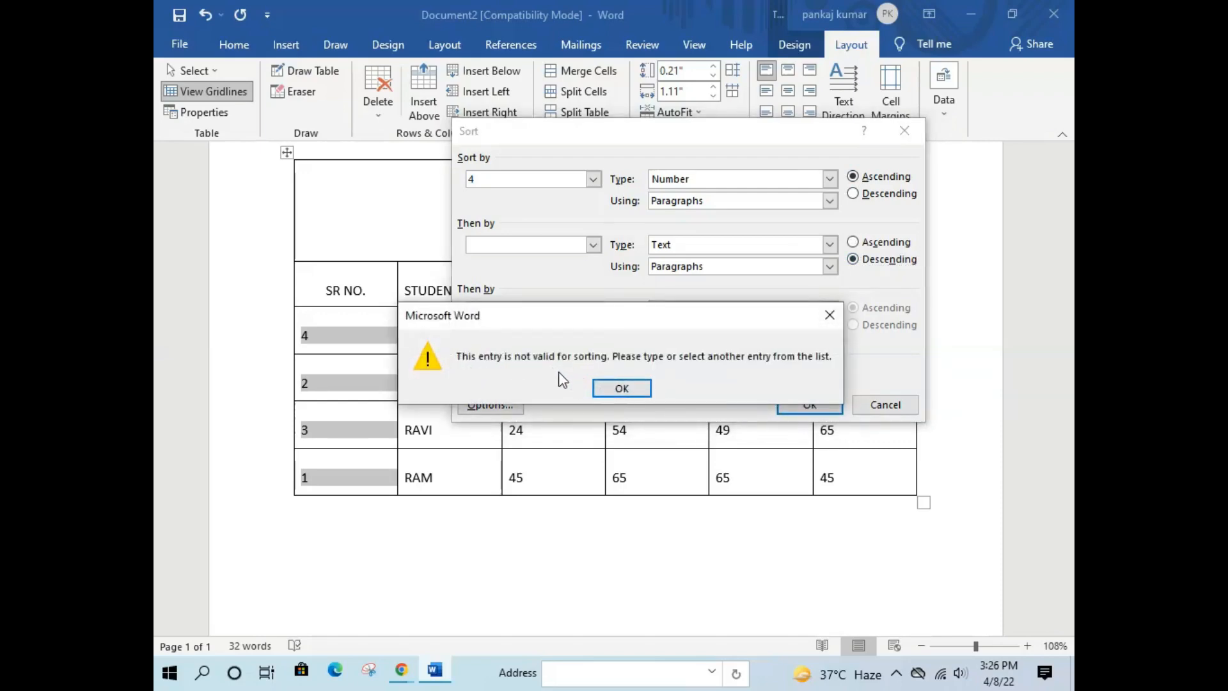
{"action": "left_click", "coordinate": [620, 388]}
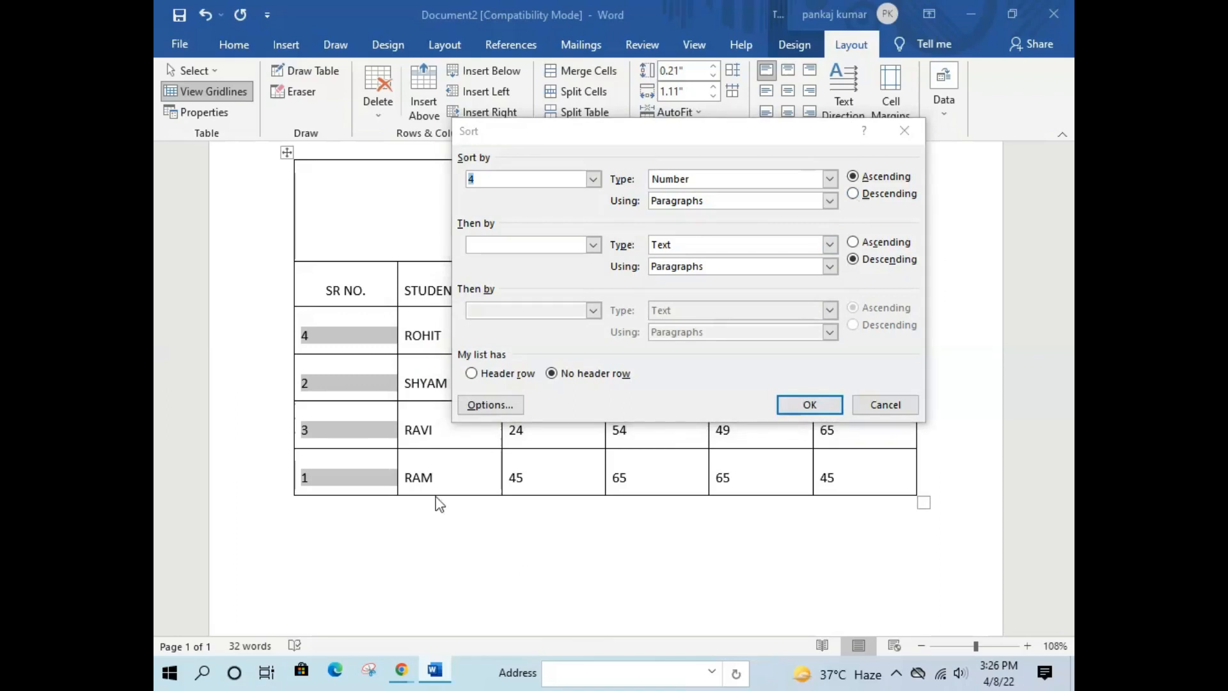
{"action": "left_click", "coordinate": [877, 406]}
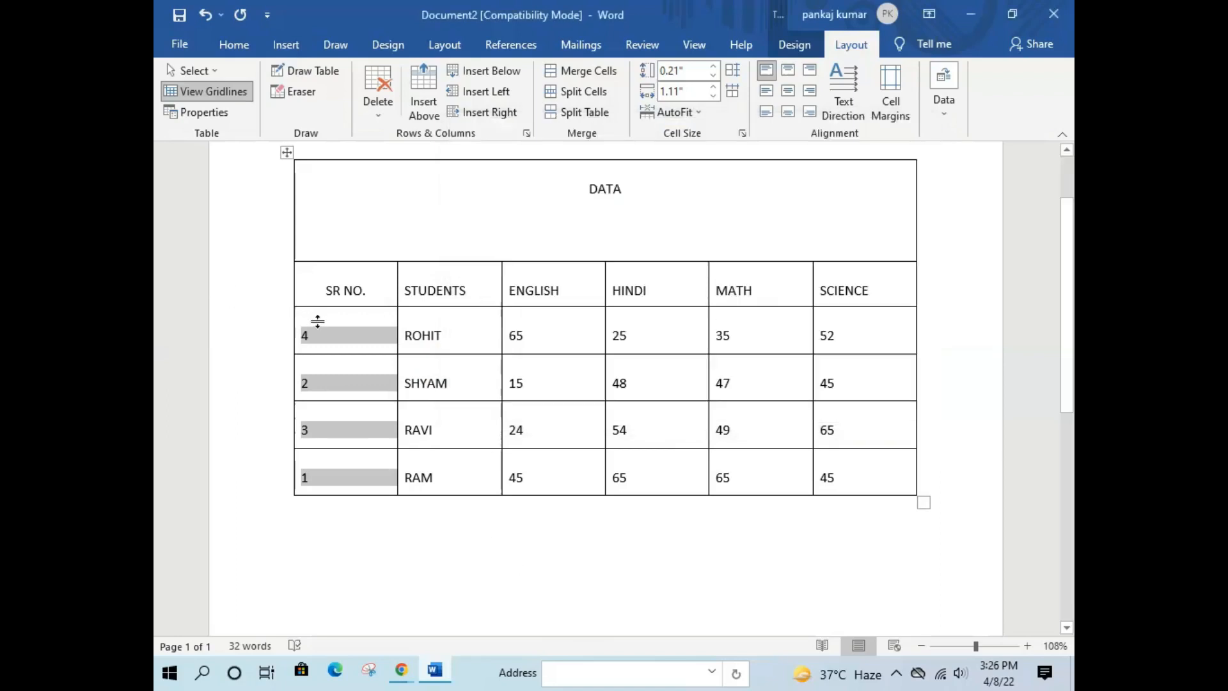
{"action": "left_click_drag", "start_coordinate": [354, 332], "coordinate": [460, 383]}
{"action": "left_click_drag", "start_coordinate": [565, 384], "coordinate": [565, 411]}
{"action": "left_click_drag", "start_coordinate": [544, 411], "coordinate": [486, 342]}
{"action": "left_click_drag", "start_coordinate": [920, 321], "coordinate": [895, 297]}
{"action": "left_click", "coordinate": [499, 543]}
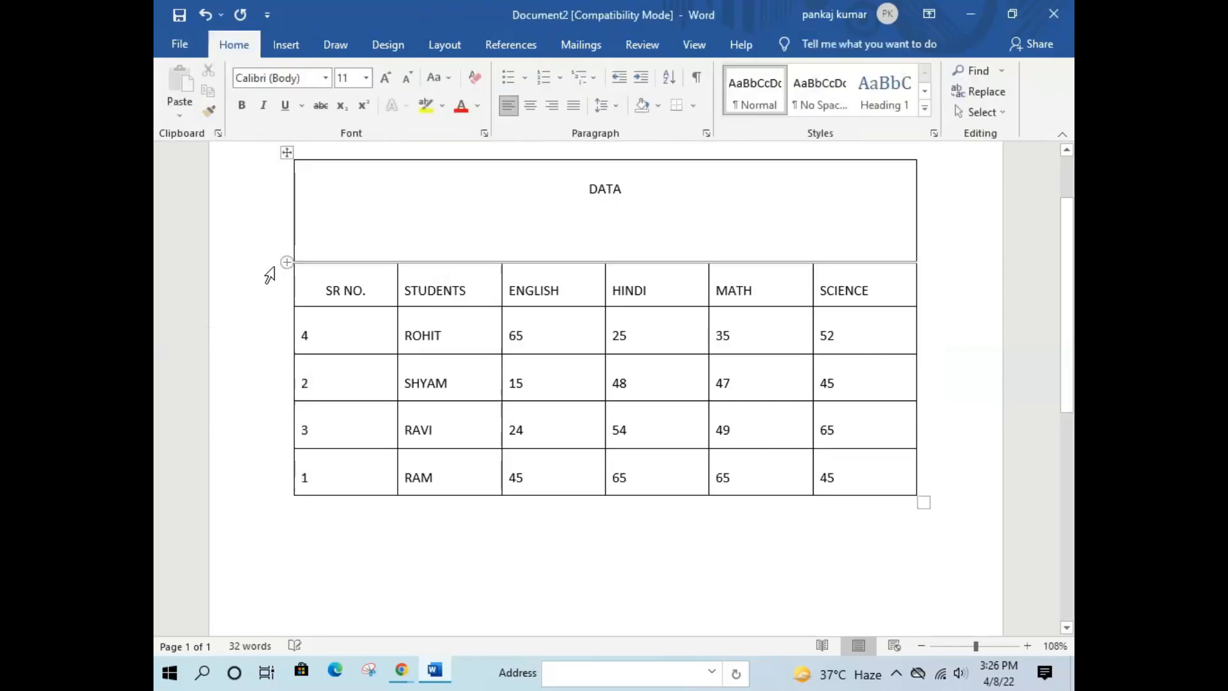
Try to sort the student cells in the SR NO. and STUDENTS columns by 4, with type Number in ascending order
{"action": "left_click_drag", "start_coordinate": [275, 512], "coordinate": [323, 341]}
{"action": "left_click", "coordinate": [851, 44]}
{"action": "left_click", "coordinate": [944, 93]}
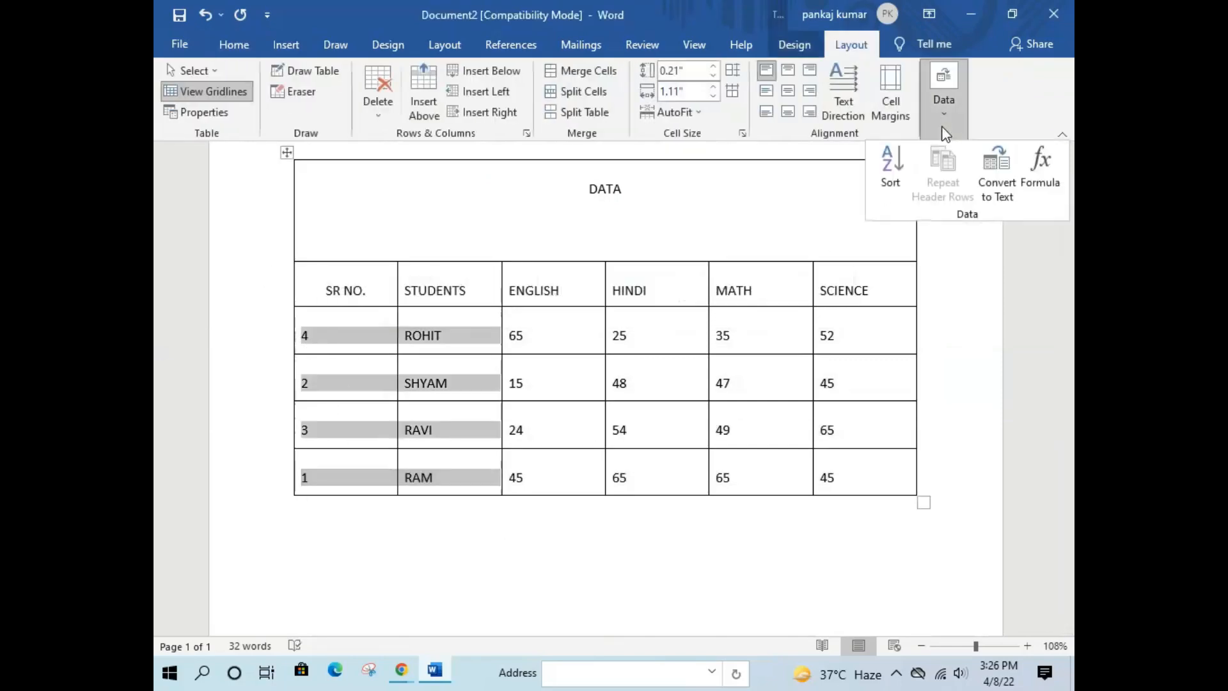
{"action": "left_click", "coordinate": [888, 187]}
{"action": "left_click", "coordinate": [854, 194]}
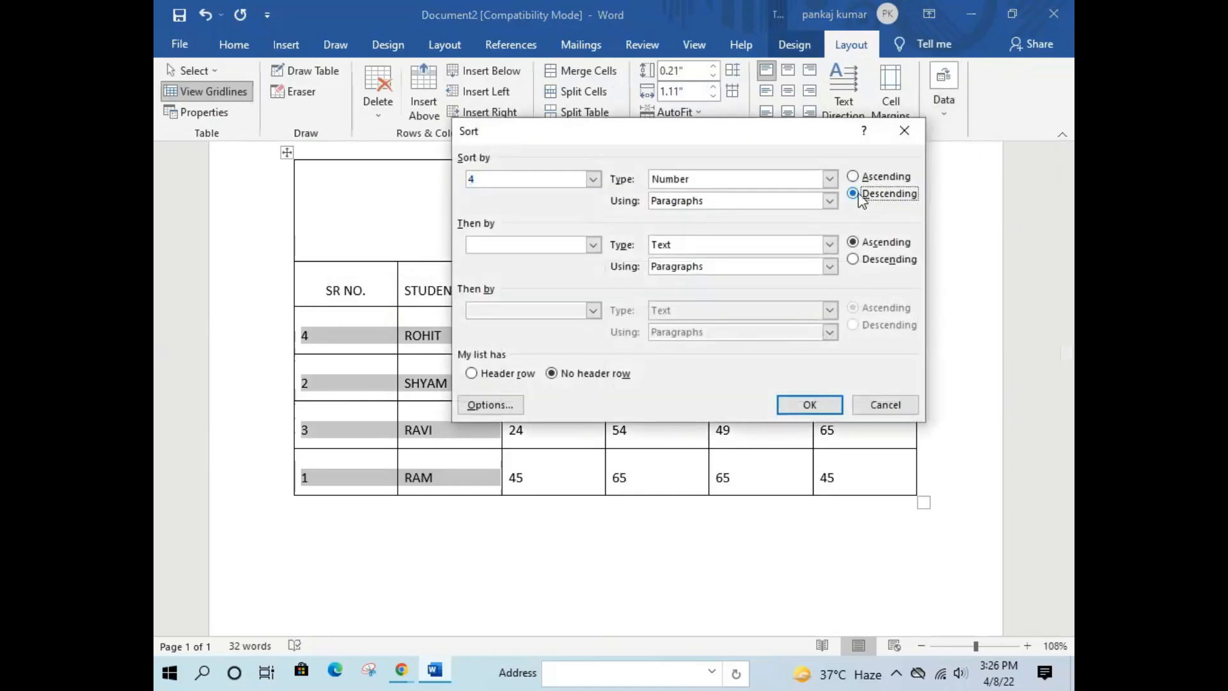
{"action": "left_click", "coordinate": [853, 177]}
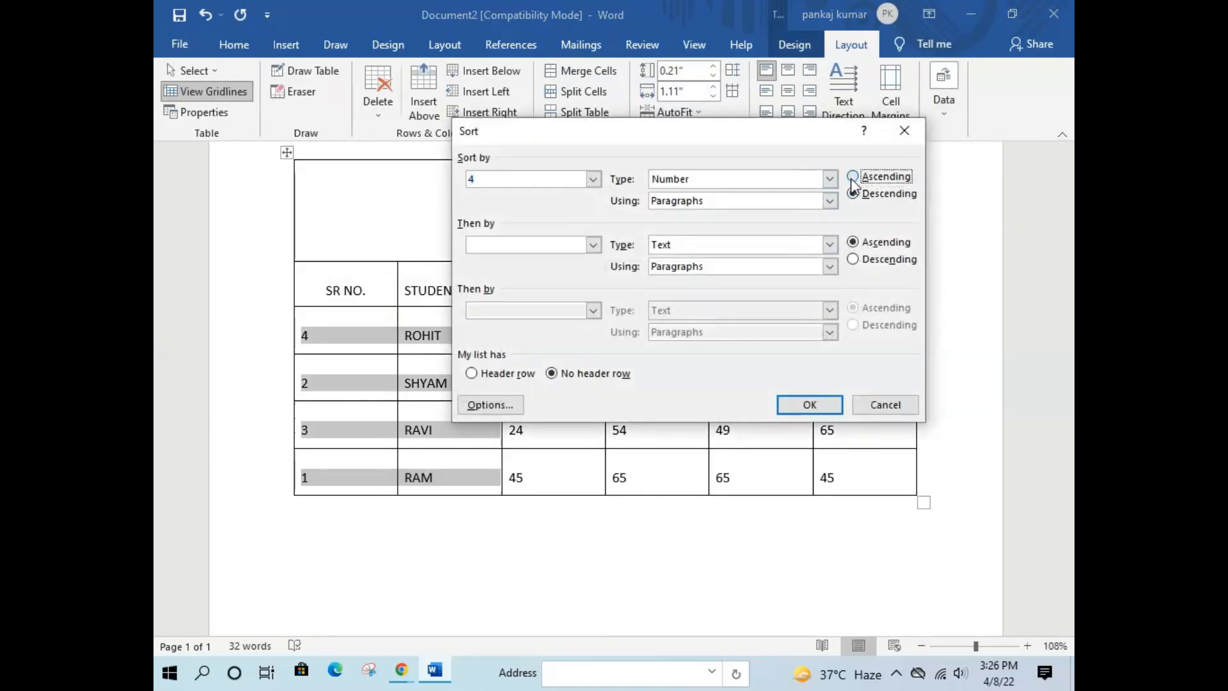
{"action": "left_click", "coordinate": [825, 406]}
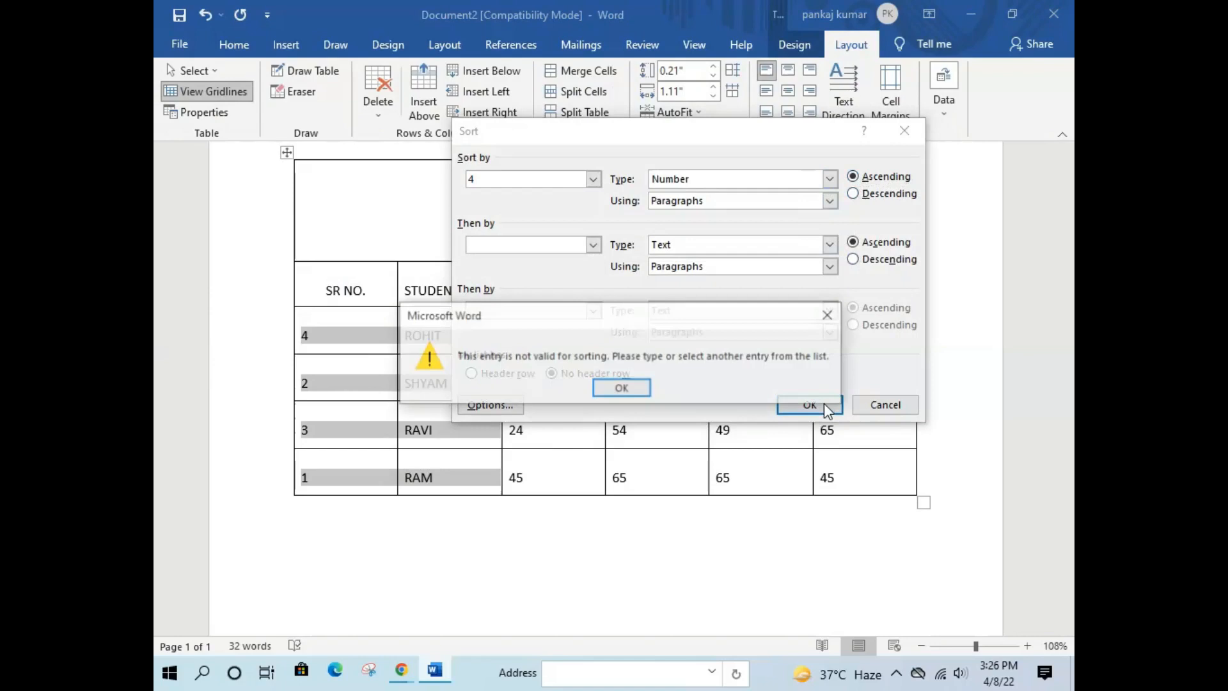
{"action": "left_click", "coordinate": [628, 386]}
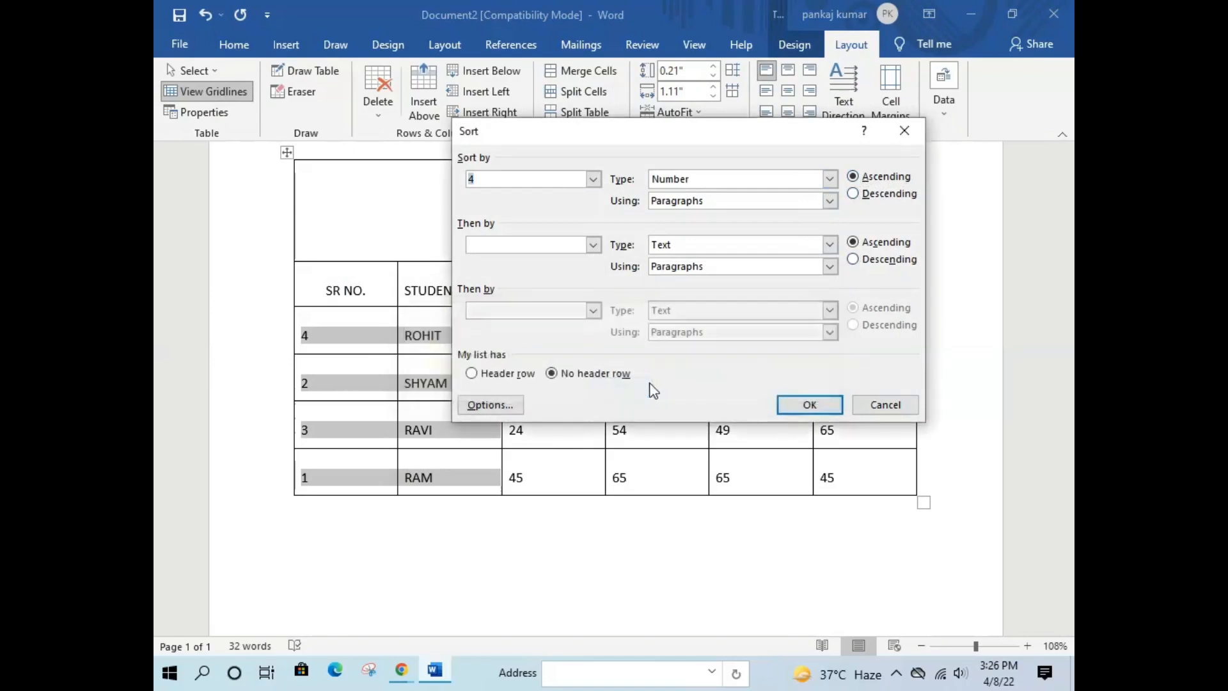
{"action": "left_click", "coordinate": [904, 141]}
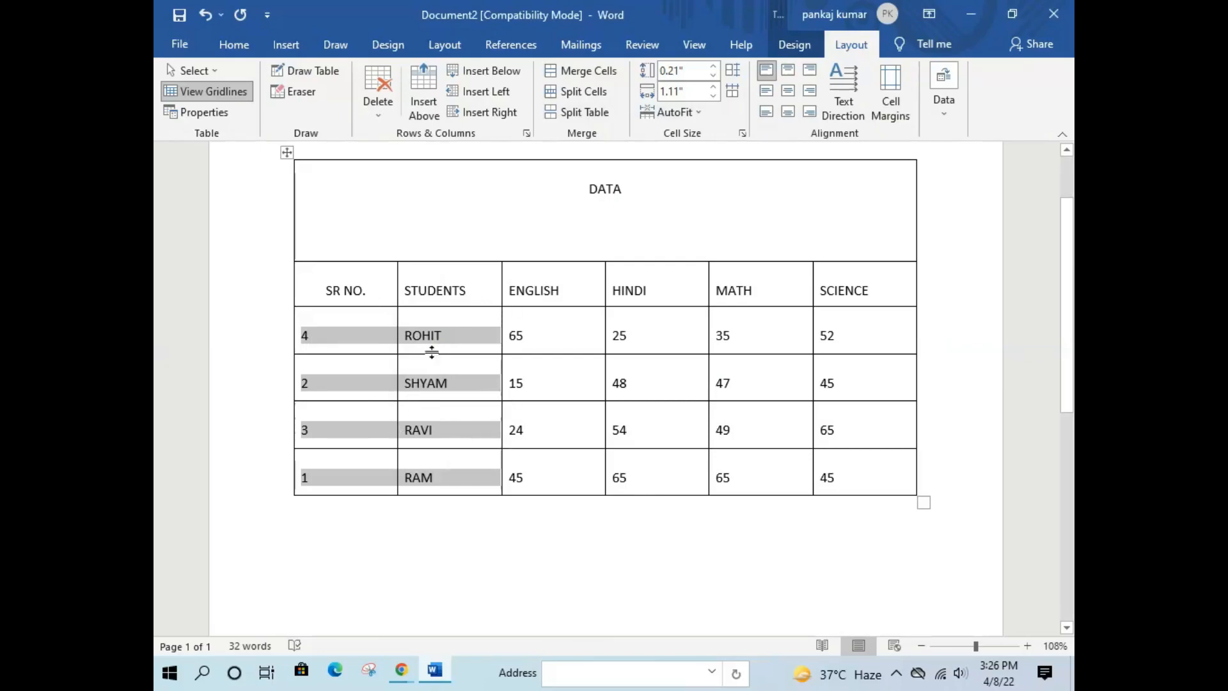
{"action": "left_click", "coordinate": [559, 534]}
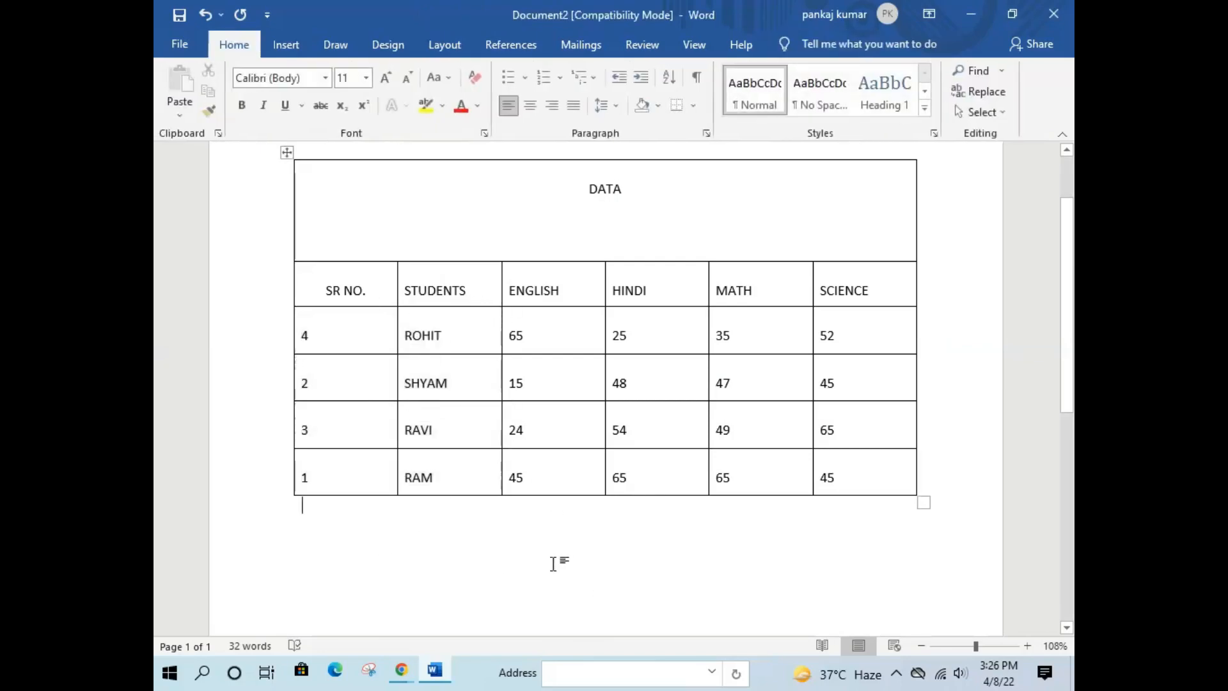
Convert the marks table to text, separating the cell contents with commas
{"action": "left_click", "coordinate": [484, 294]}
{"action": "left_click", "coordinate": [851, 44]}
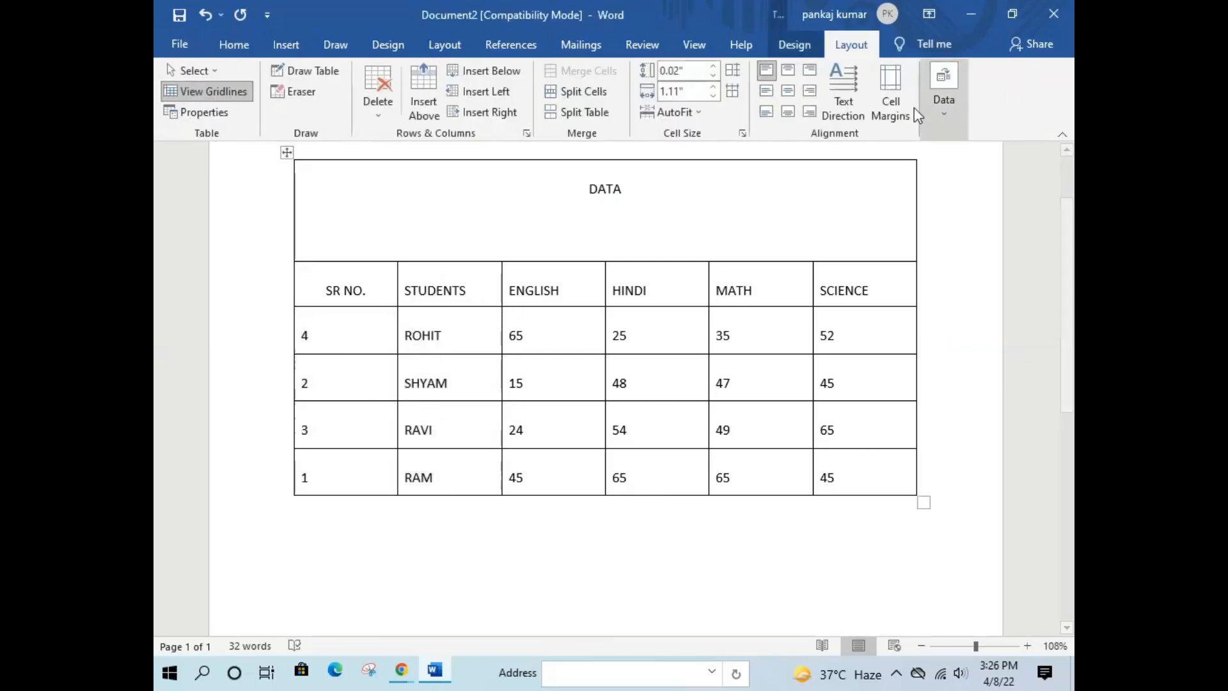
{"action": "left_click", "coordinate": [939, 96]}
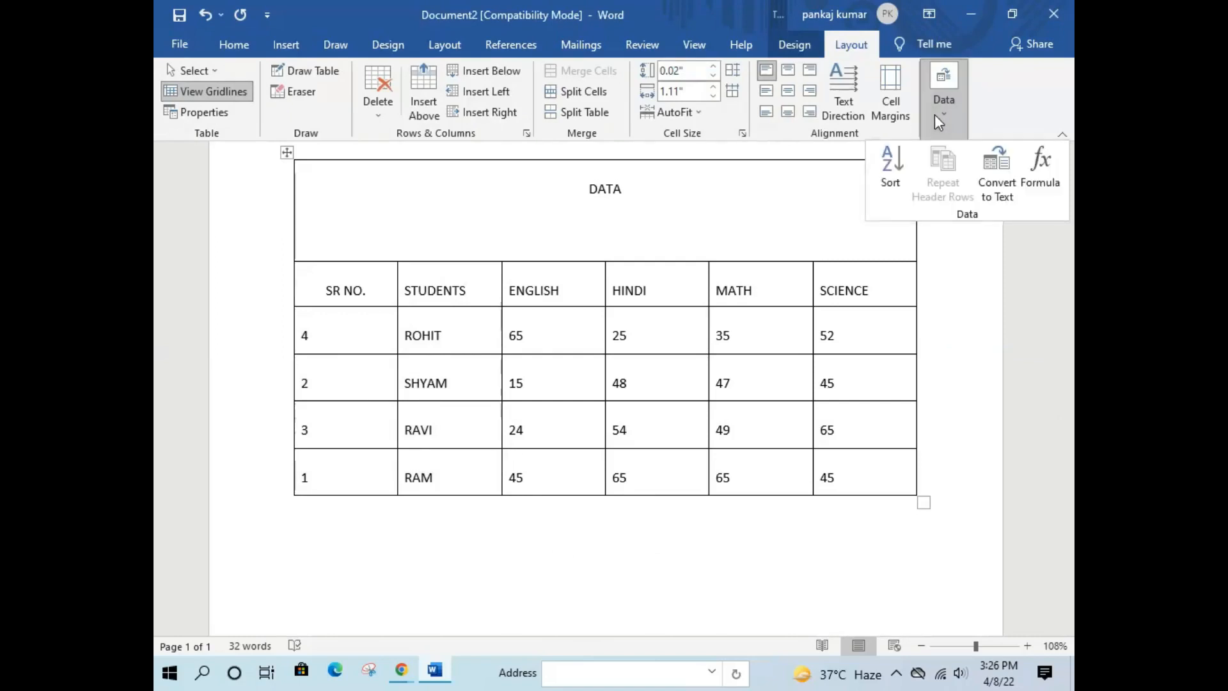
{"action": "left_click", "coordinate": [1001, 203]}
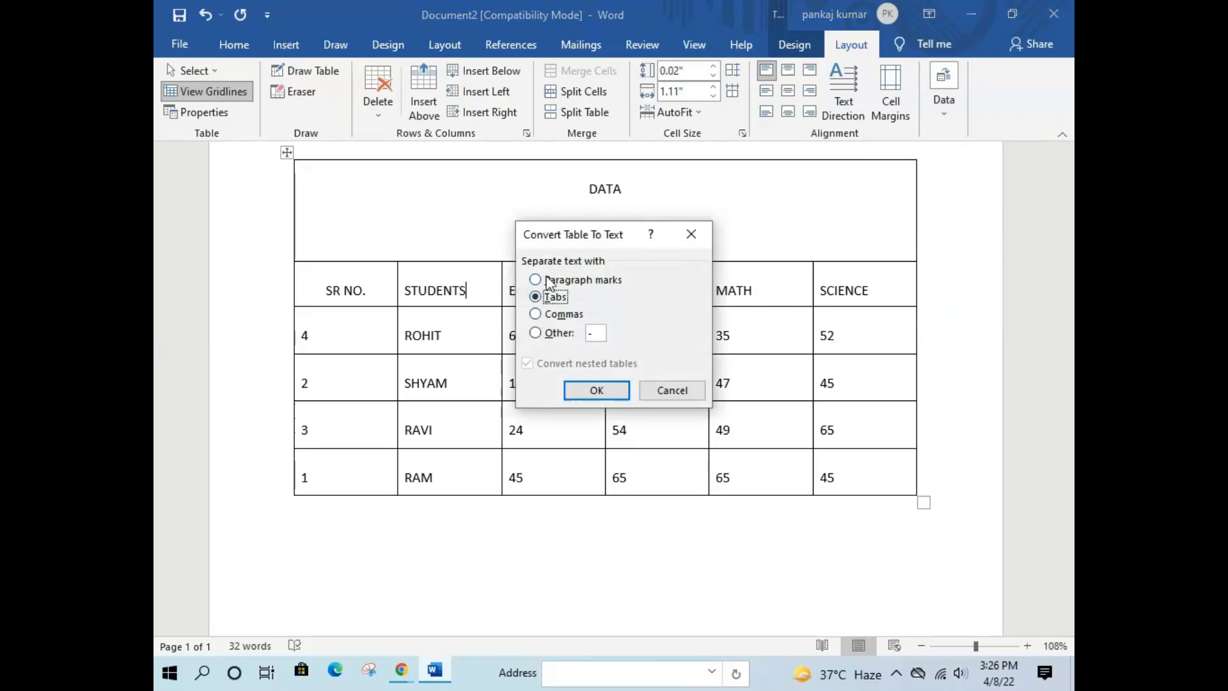
{"action": "left_click", "coordinate": [535, 314]}
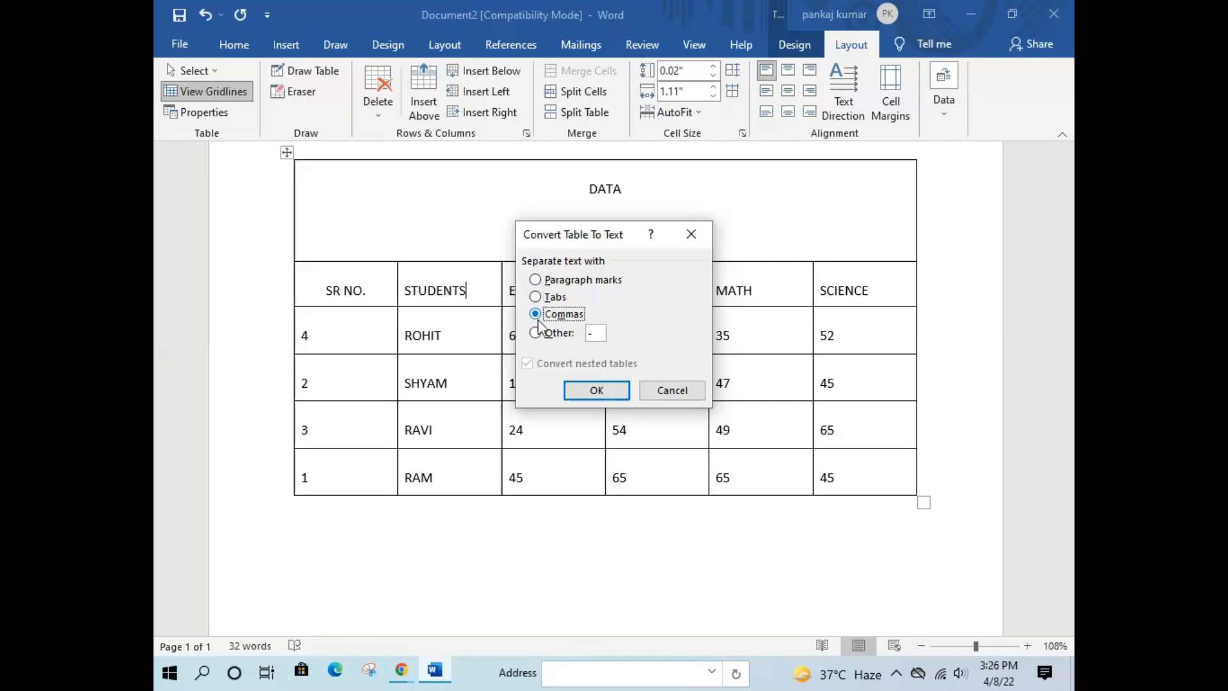
{"action": "left_click", "coordinate": [596, 391]}
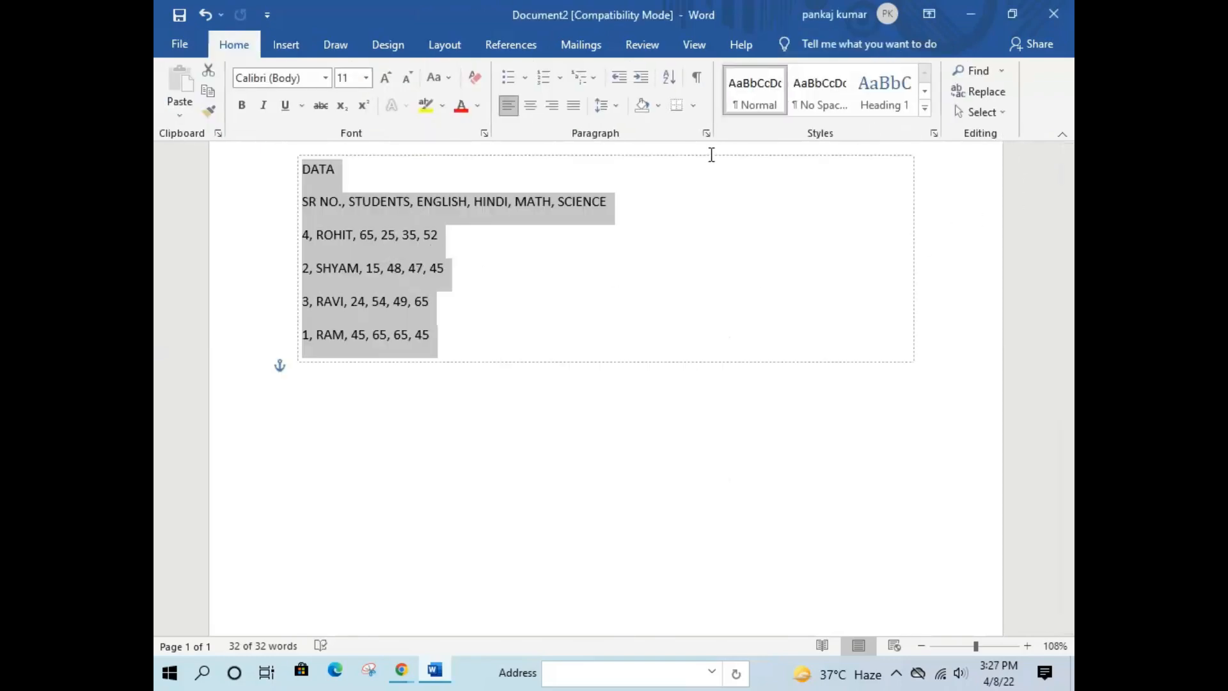
{"action": "left_click", "coordinate": [481, 255]}
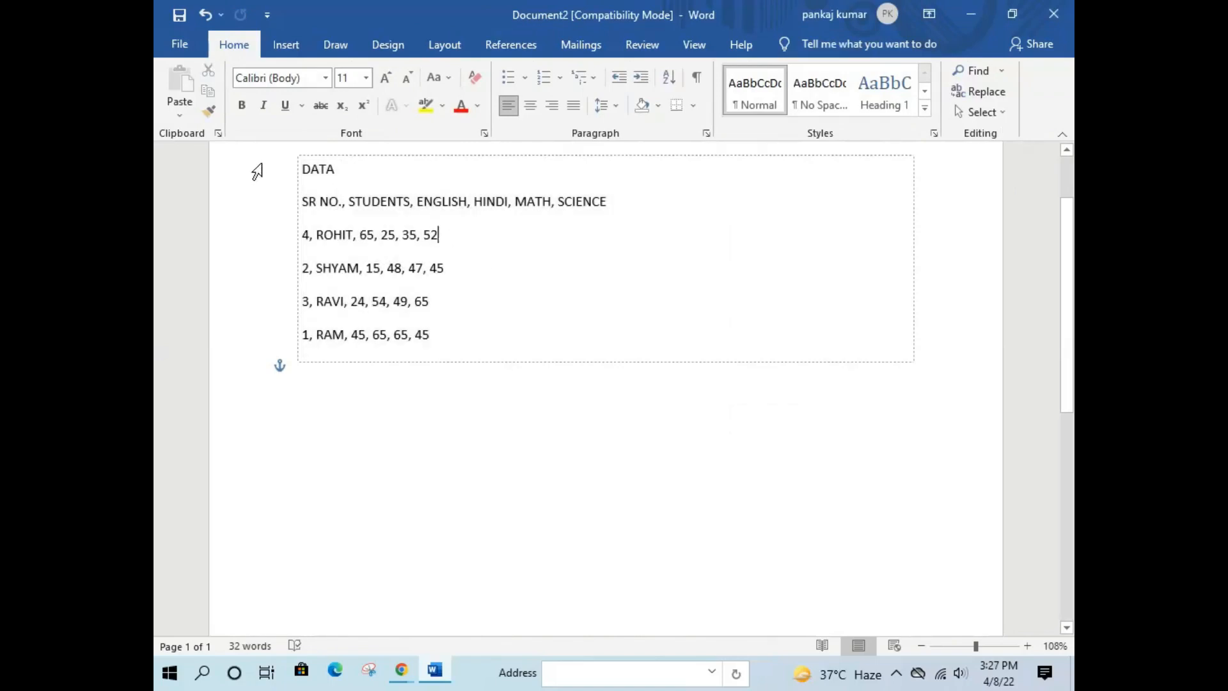
Undo the comma-separated conversion to restore the marks table
{"action": "mouse_move", "coordinate": [301, 170]}
{"action": "left_mouse_down"}
{"action": "mouse_move", "coordinate": [343, 219]}
{"action": "mouse_move", "coordinate": [289, 151]}
{"action": "left_mouse_up"}
{"action": "double_click", "coordinate": [362, 211]}
{"action": "triple_click", "coordinate": [362, 212]}
{"action": "key", "text": "ctrl+z"}
{"action": "key", "text": "ctrl+z"}
{"action": "key", "text": "ctrl+z"}
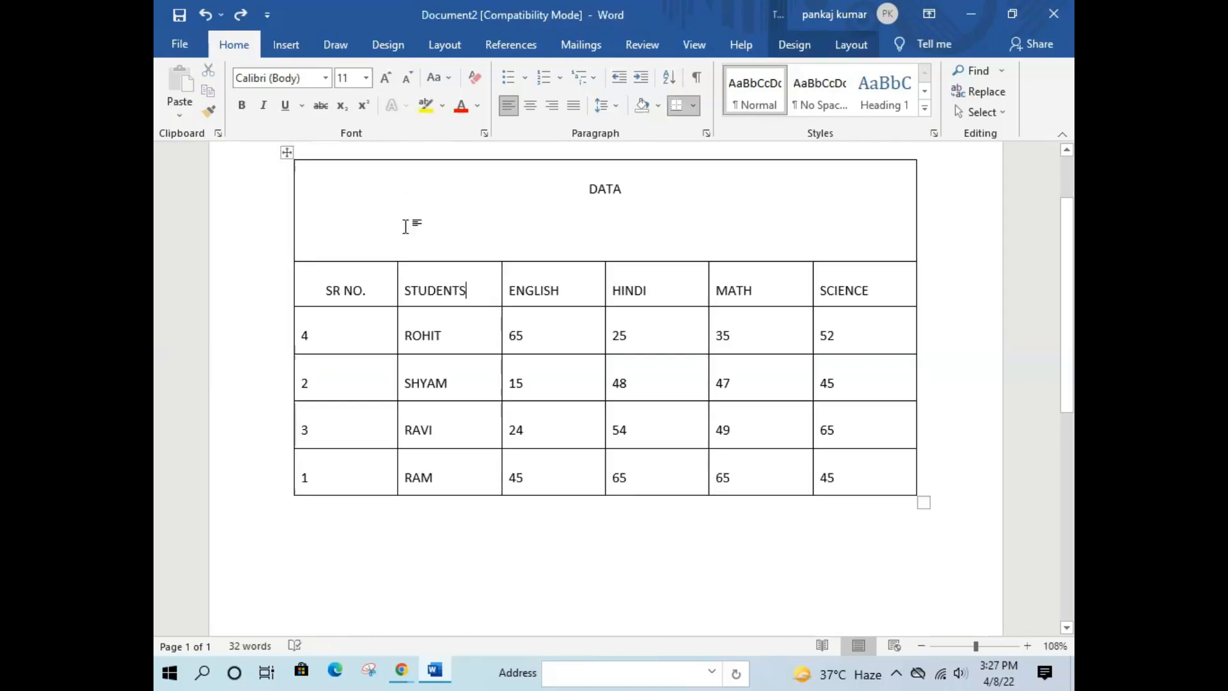
Convert the marks table to text, separating the cell contents with tabs
{"action": "left_click", "coordinate": [851, 45]}
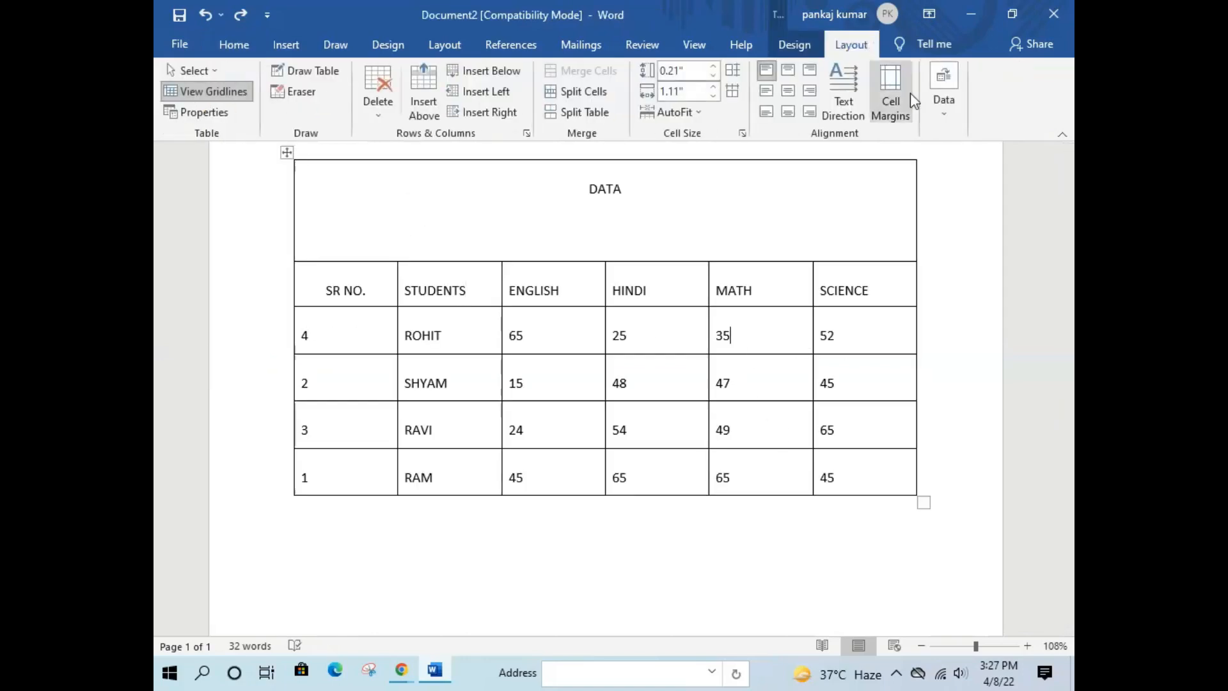
{"action": "left_click", "coordinate": [944, 89]}
{"action": "left_click", "coordinate": [999, 184]}
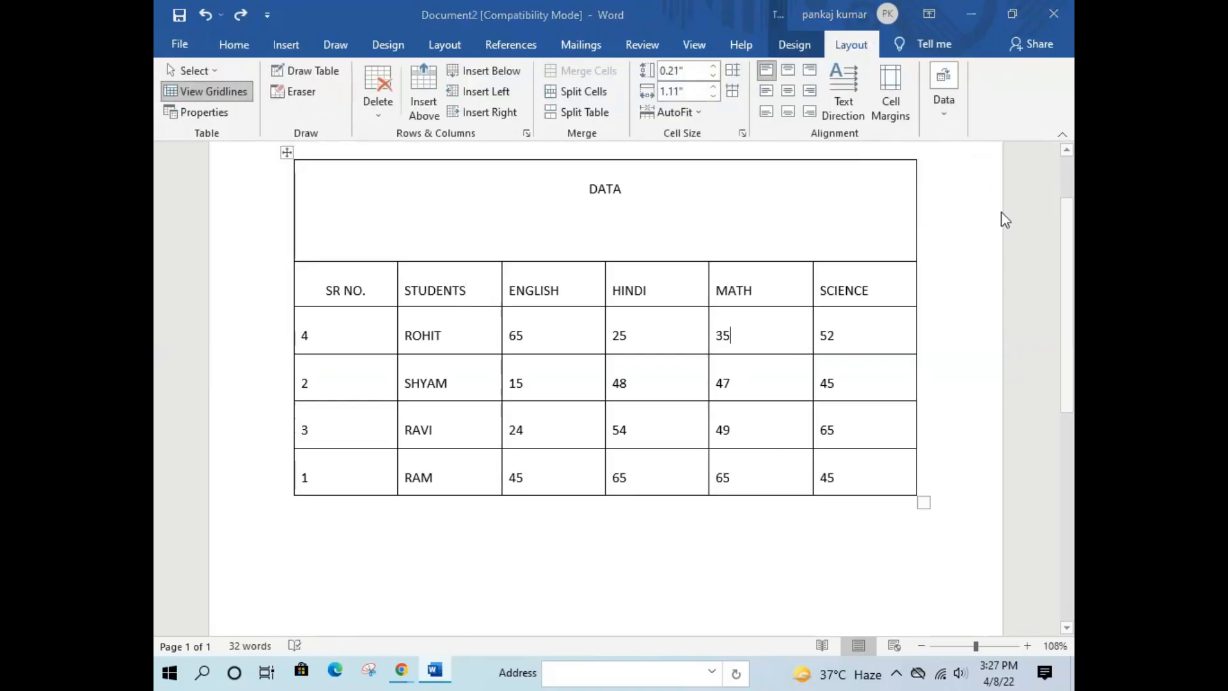
{"action": "left_click", "coordinate": [534, 313]}
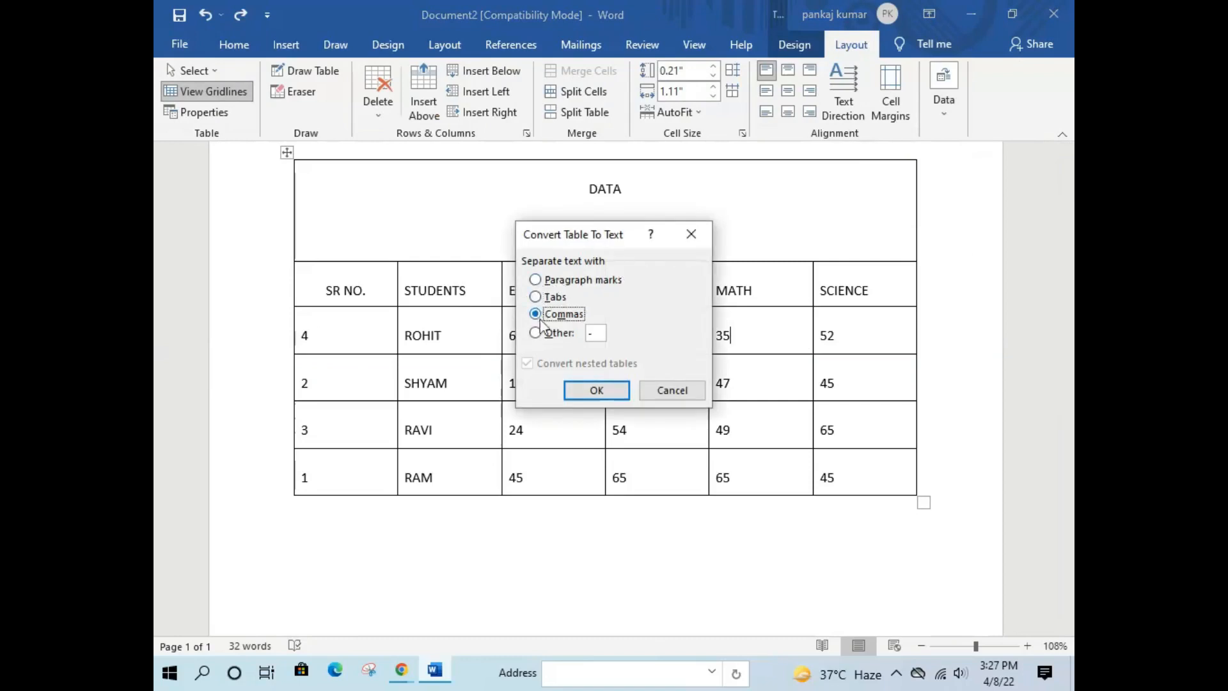
{"action": "left_click", "coordinate": [533, 297]}
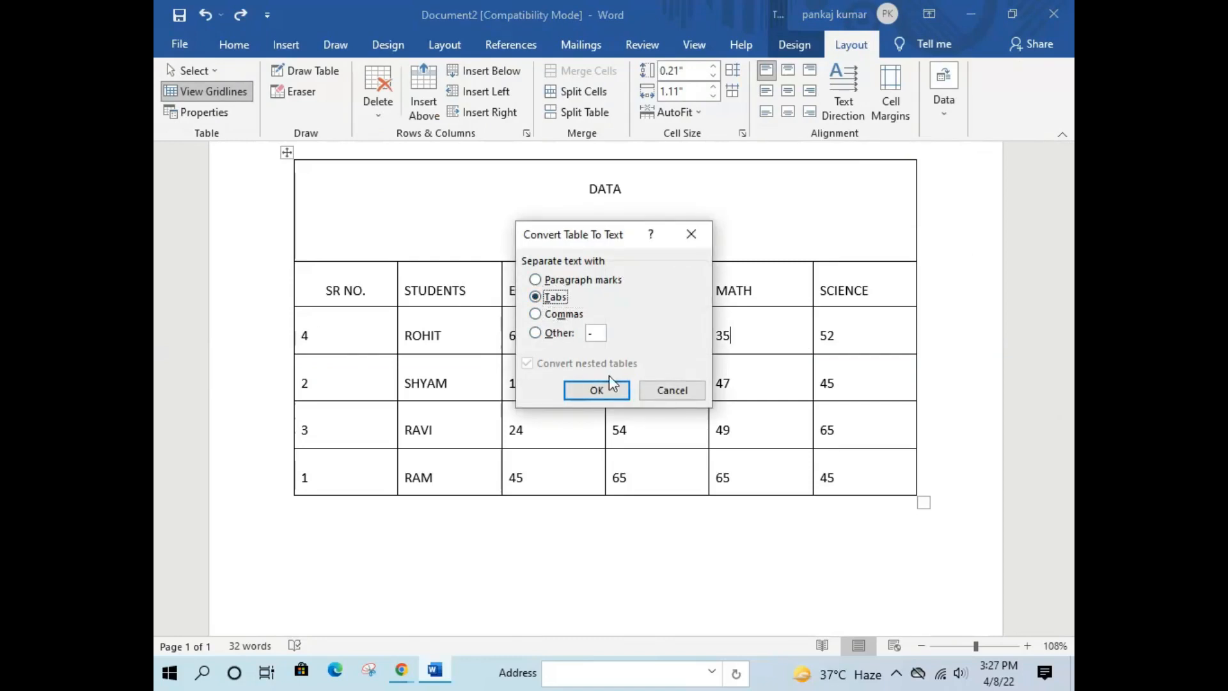
{"action": "left_click", "coordinate": [598, 391]}
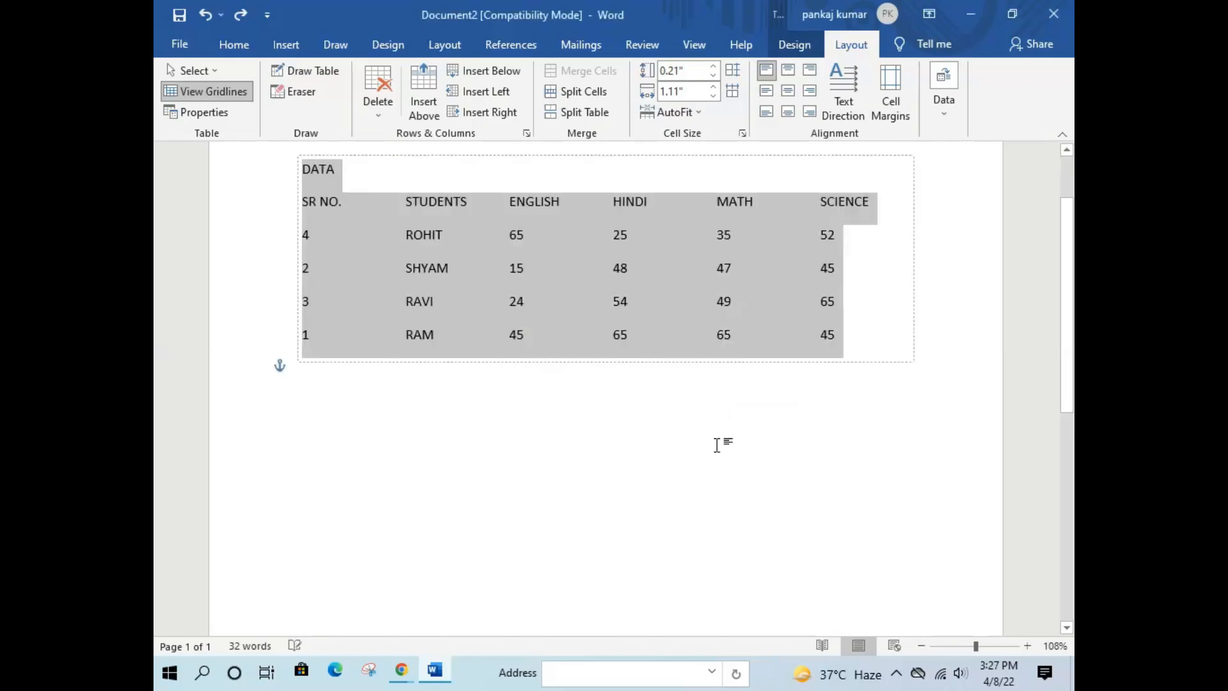
{"action": "left_click", "coordinate": [614, 448]}
{"action": "scroll", "coordinate": [566, 400], "scroll_direction": "up", "scroll_amount": 1}
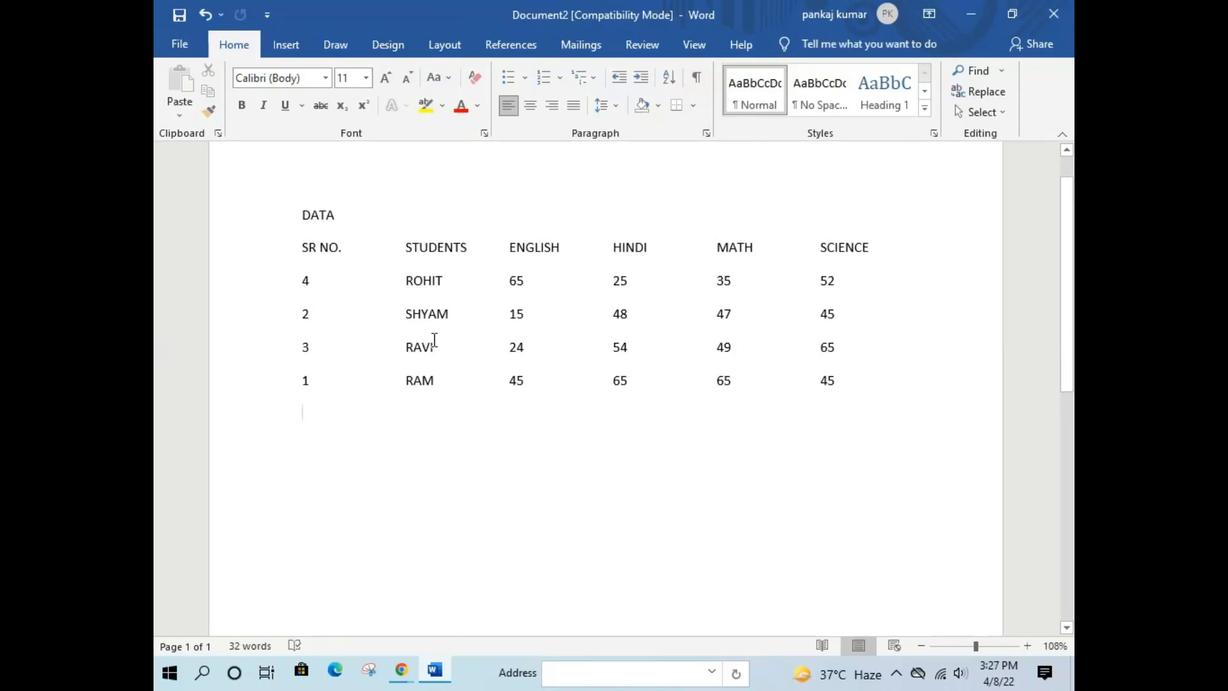
Undo the tab-separated conversion to bring back the marks table
{"action": "key", "text": "ctrl+z"}
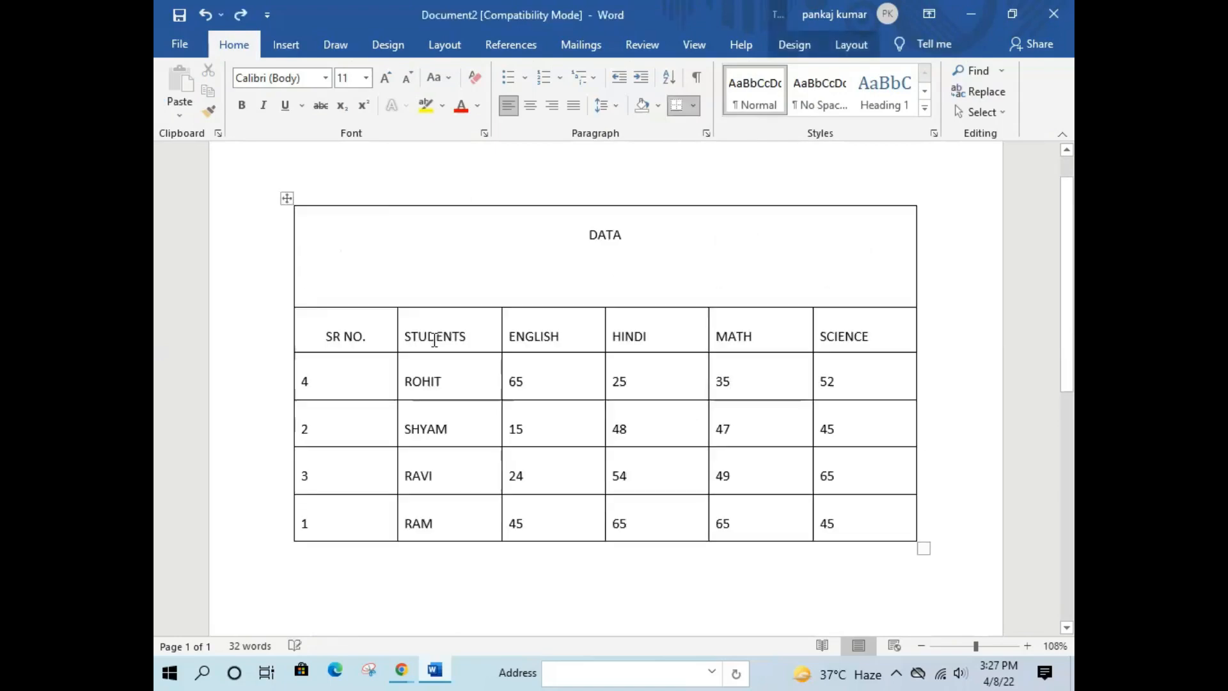
{"action": "left_click", "coordinate": [837, 46]}
{"action": "left_click", "coordinate": [945, 116]}
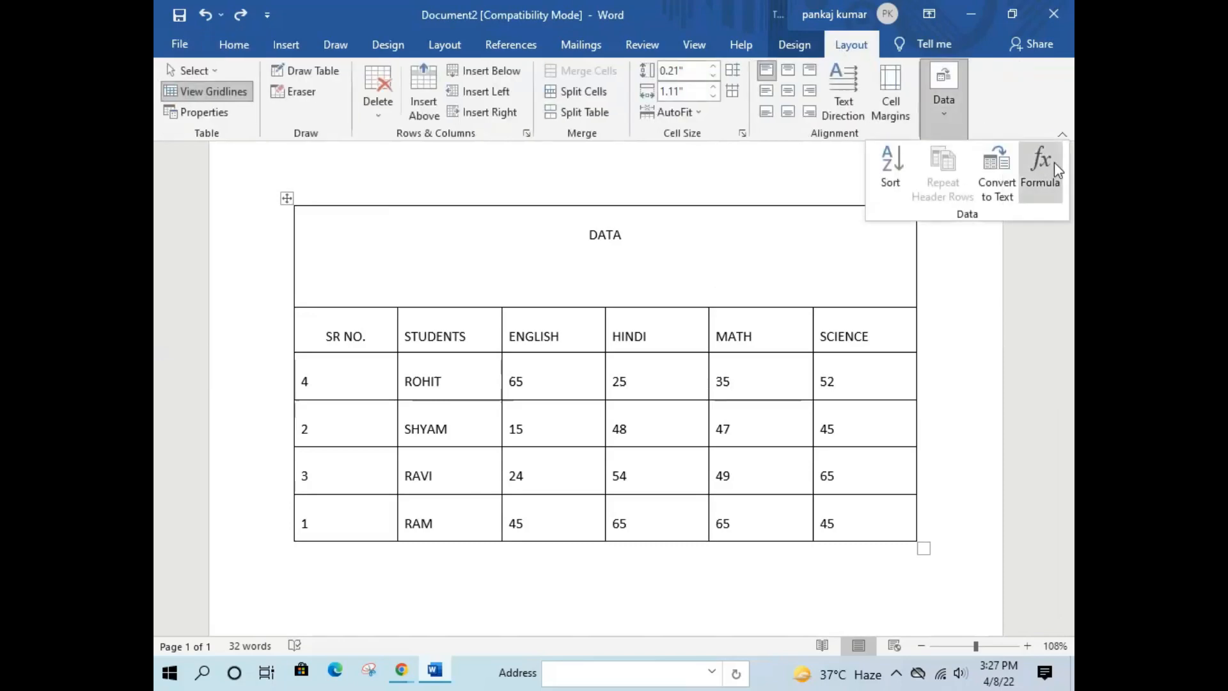
Insert a column to the right of SCIENCE and merge its top cell with the DATA title cell
{"action": "left_click", "coordinate": [1001, 347]}
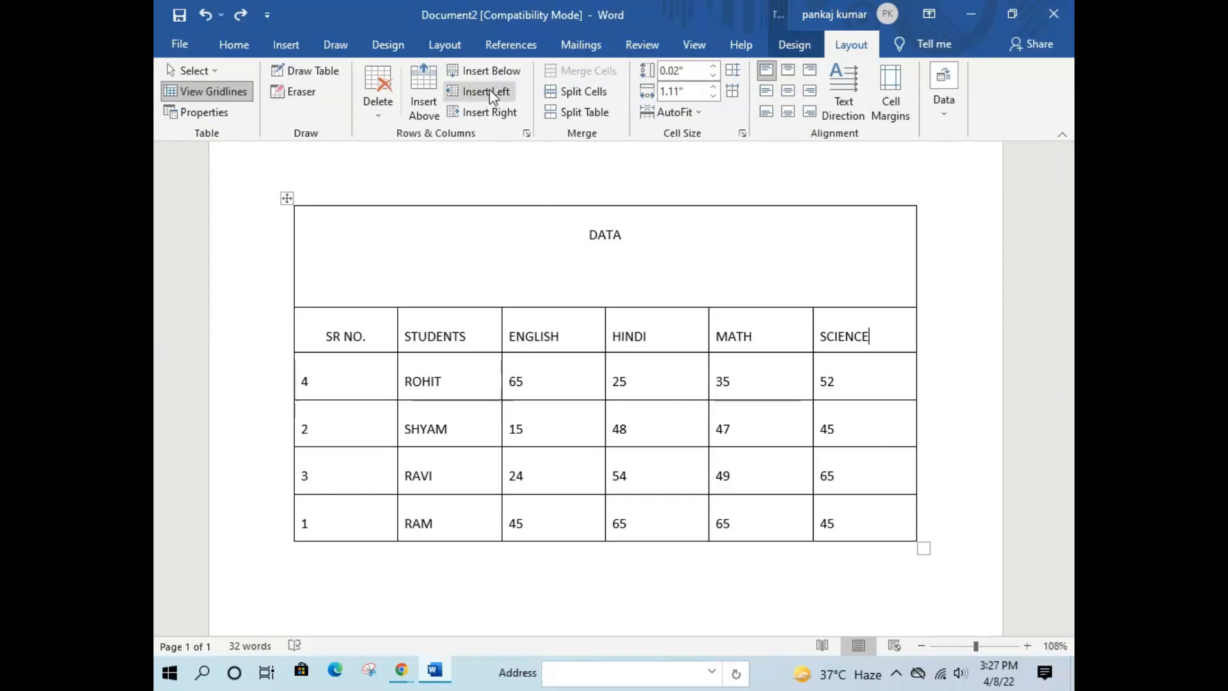
{"action": "left_click", "coordinate": [490, 112]}
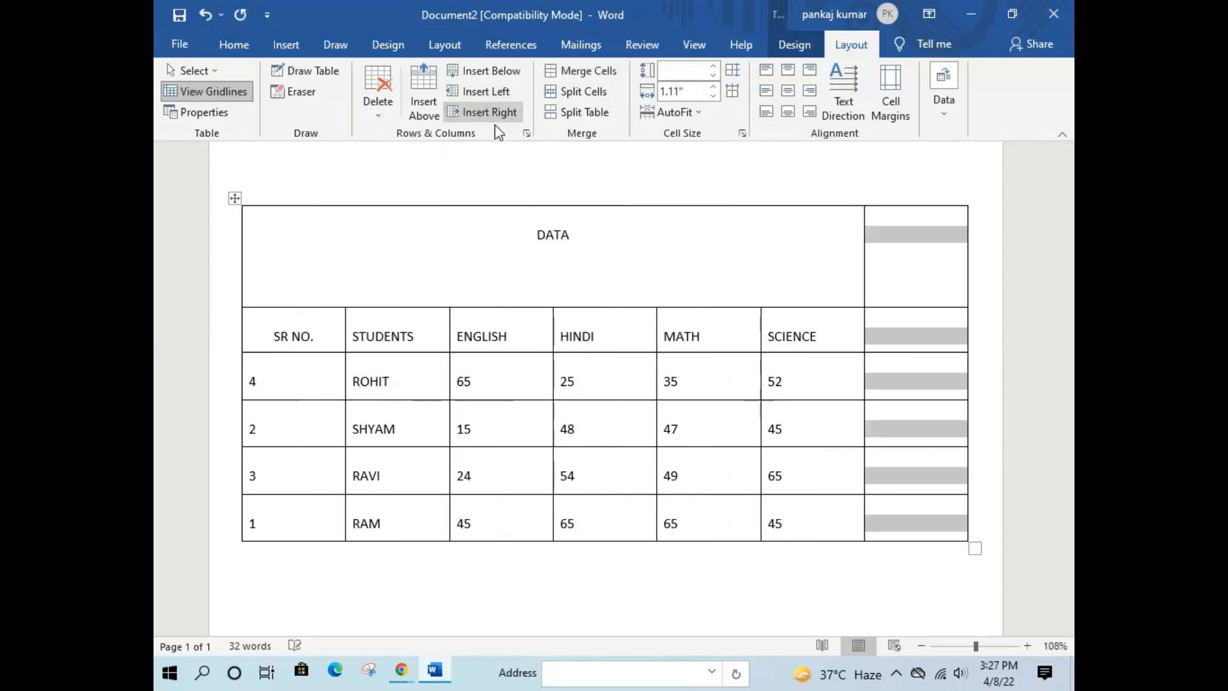
{"action": "left_click", "coordinate": [756, 589]}
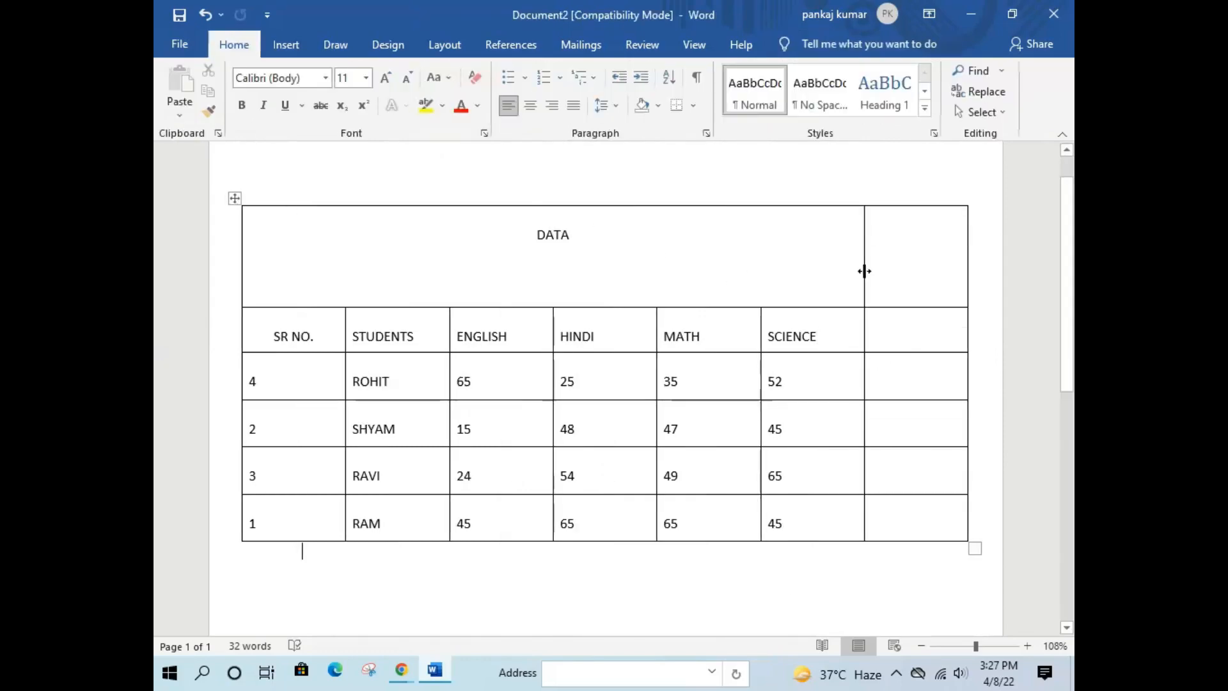
{"action": "left_click_drag", "start_coordinate": [859, 257], "coordinate": [909, 257]}
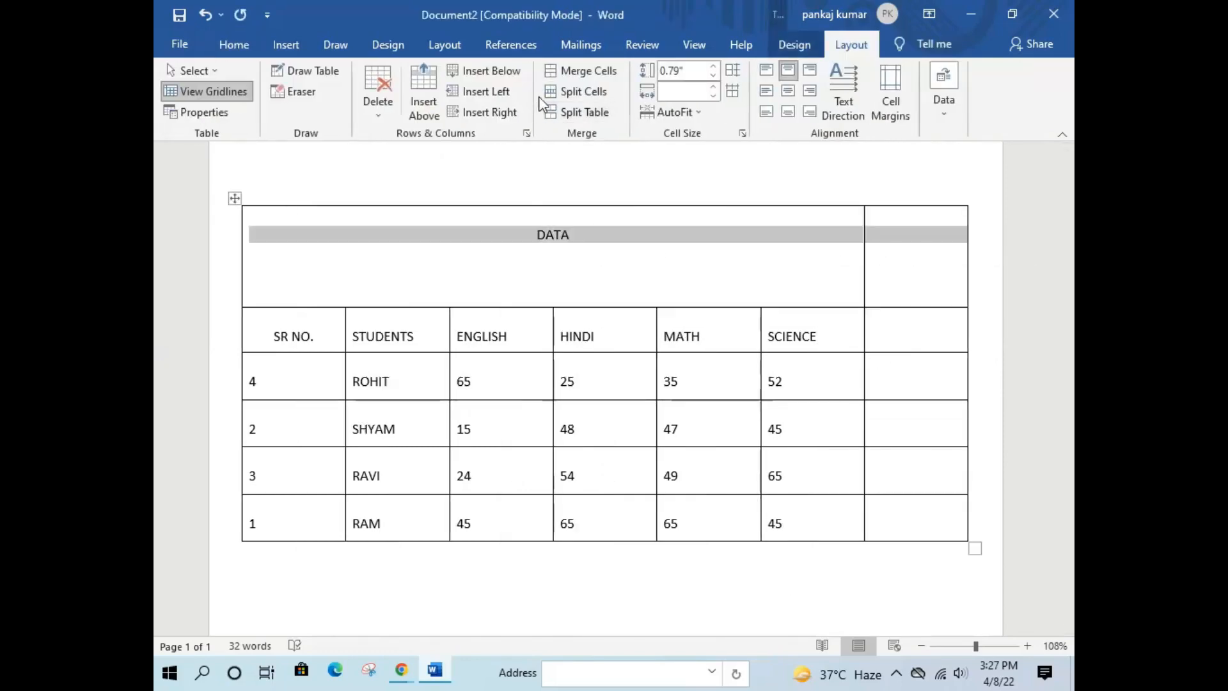
{"action": "left_click", "coordinate": [590, 71]}
Insert the formula =SUM(LEFT) in the header-row cell of the new last column
{"action": "left_click", "coordinate": [924, 332]}
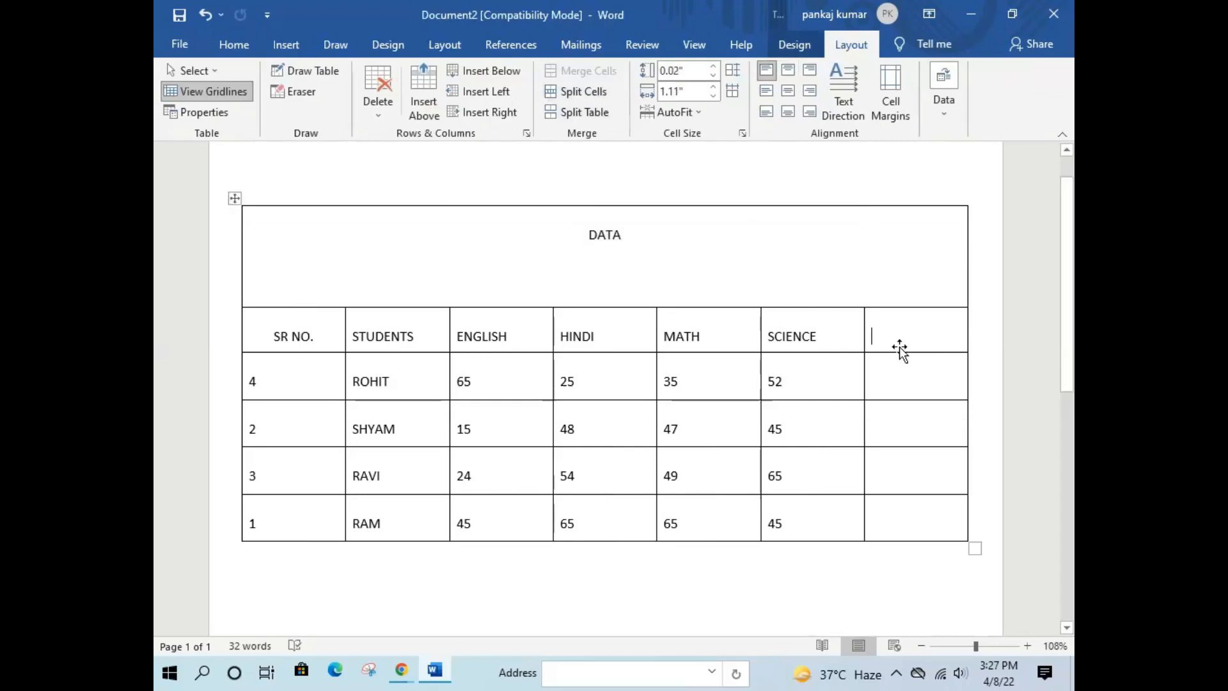
{"action": "left_click", "coordinate": [944, 114]}
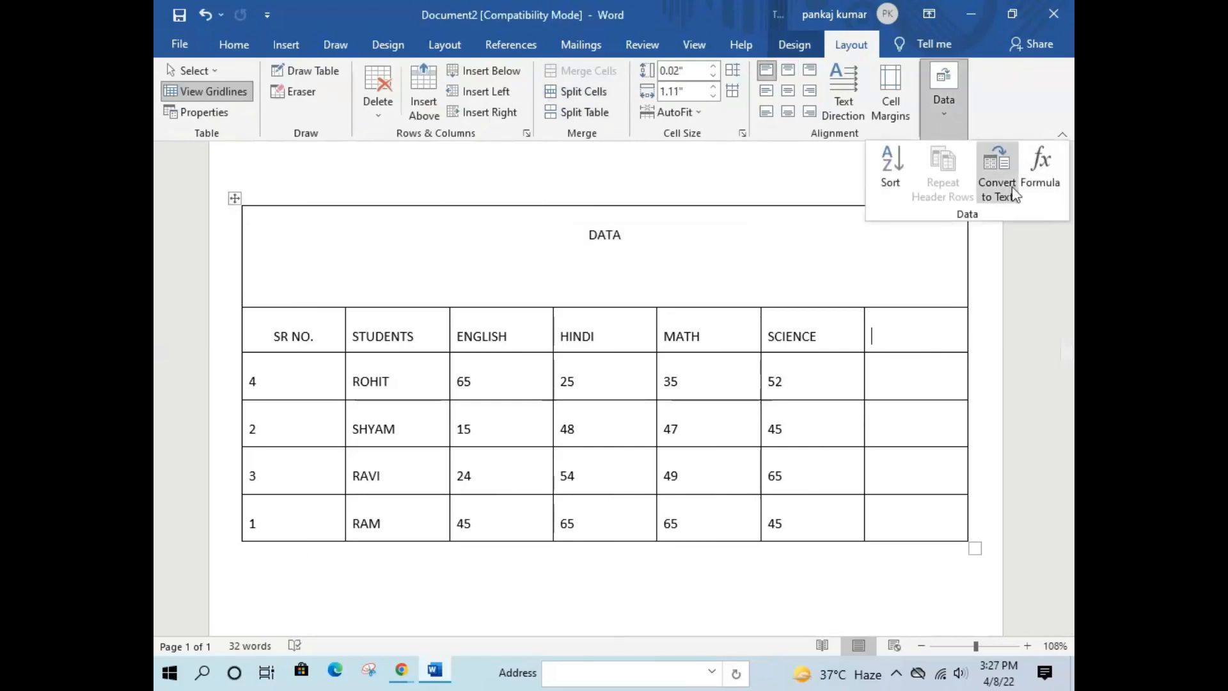
{"action": "left_click", "coordinate": [1050, 180]}
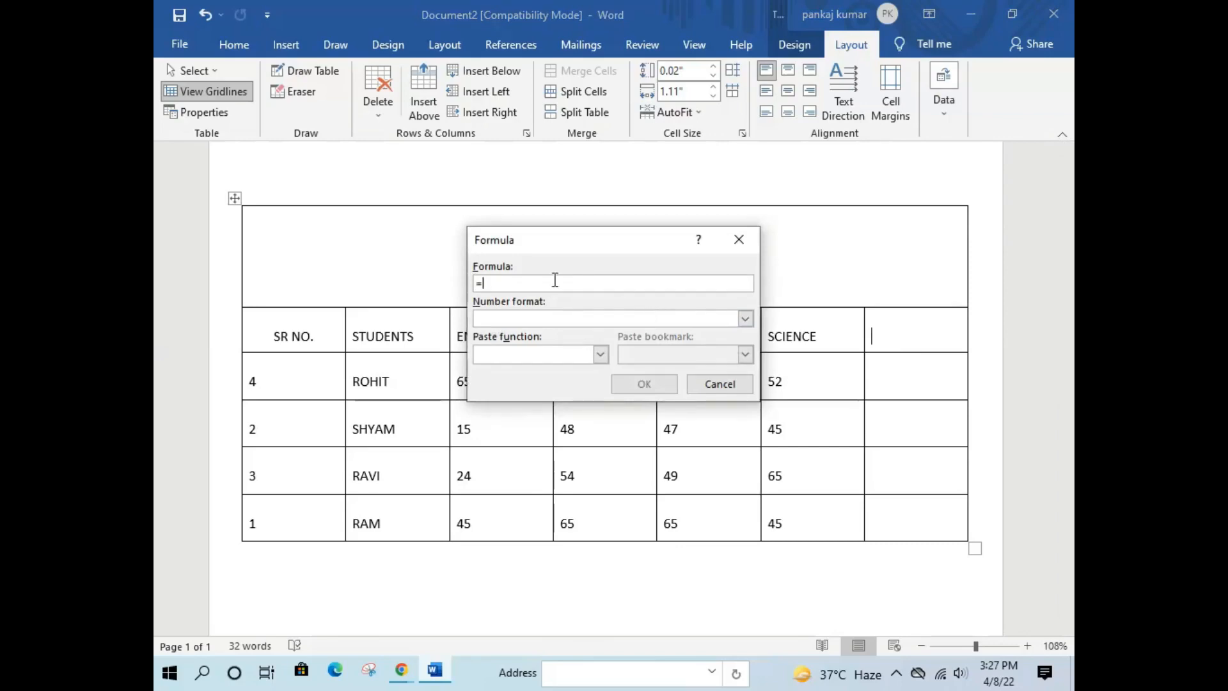
{"action": "type", "text": "SUM"}
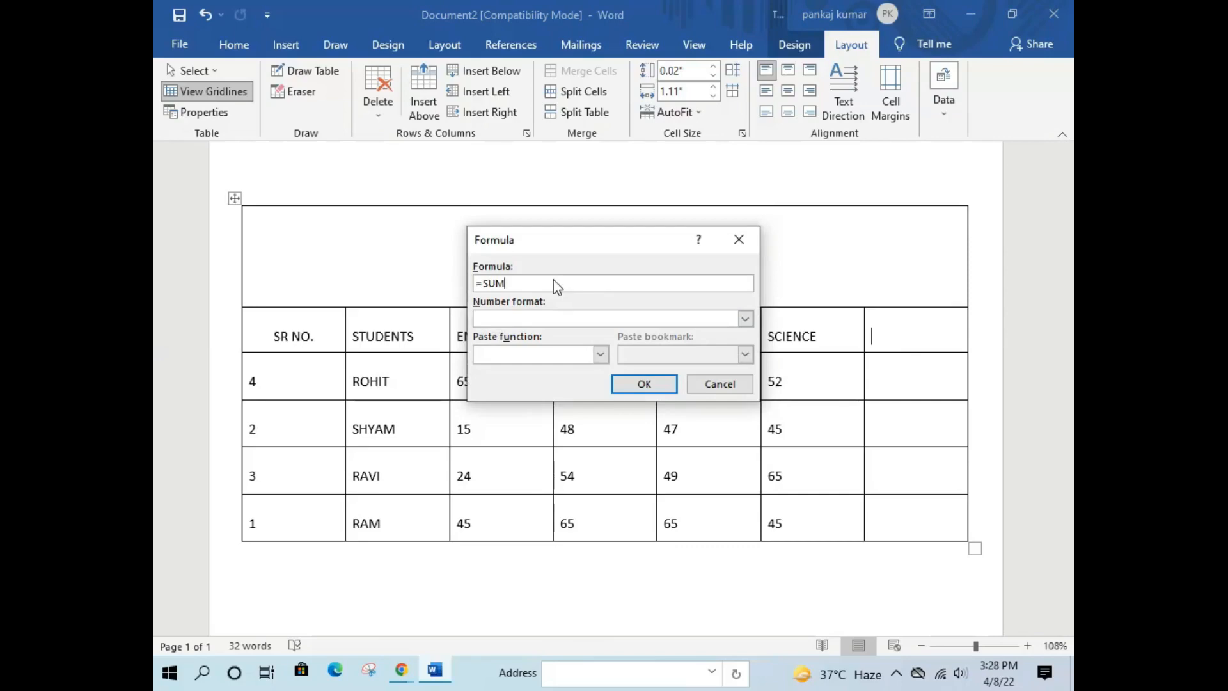
{"action": "type", "text": "(LEFT)"}
{"action": "key", "text": "Return"}
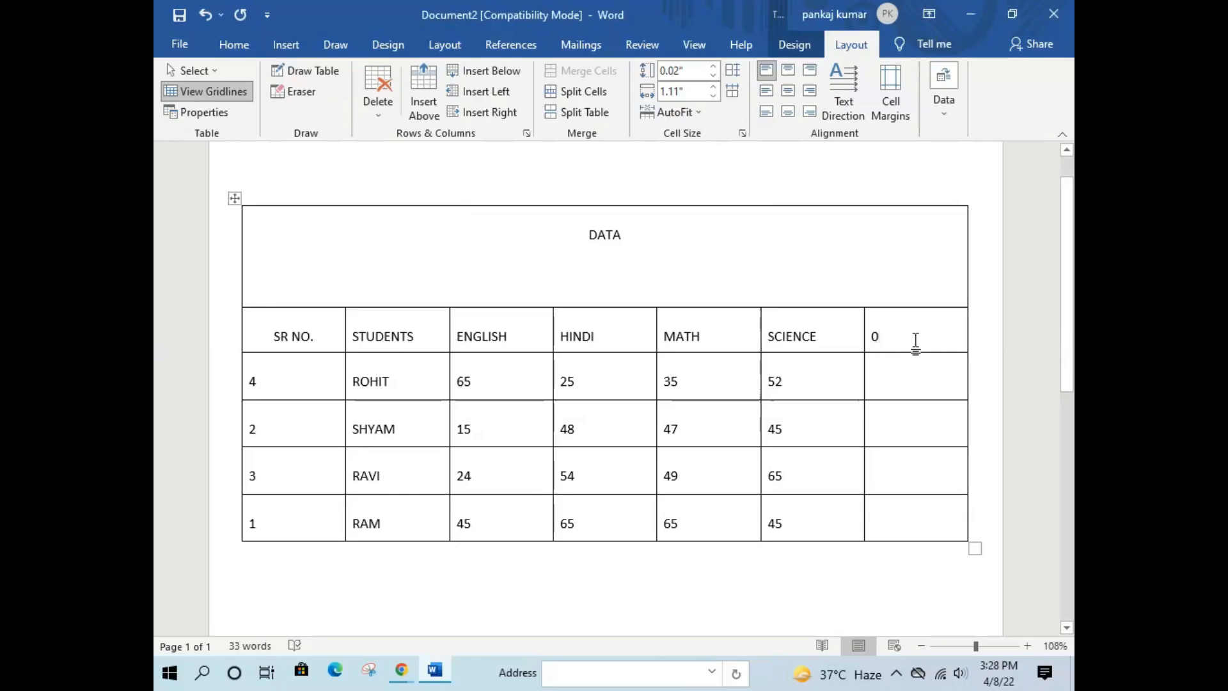
{"action": "double_click", "coordinate": [874, 335]}
{"action": "left_click", "coordinate": [893, 377]}
{"action": "left_click", "coordinate": [943, 89]}
{"action": "left_click", "coordinate": [1039, 174]}
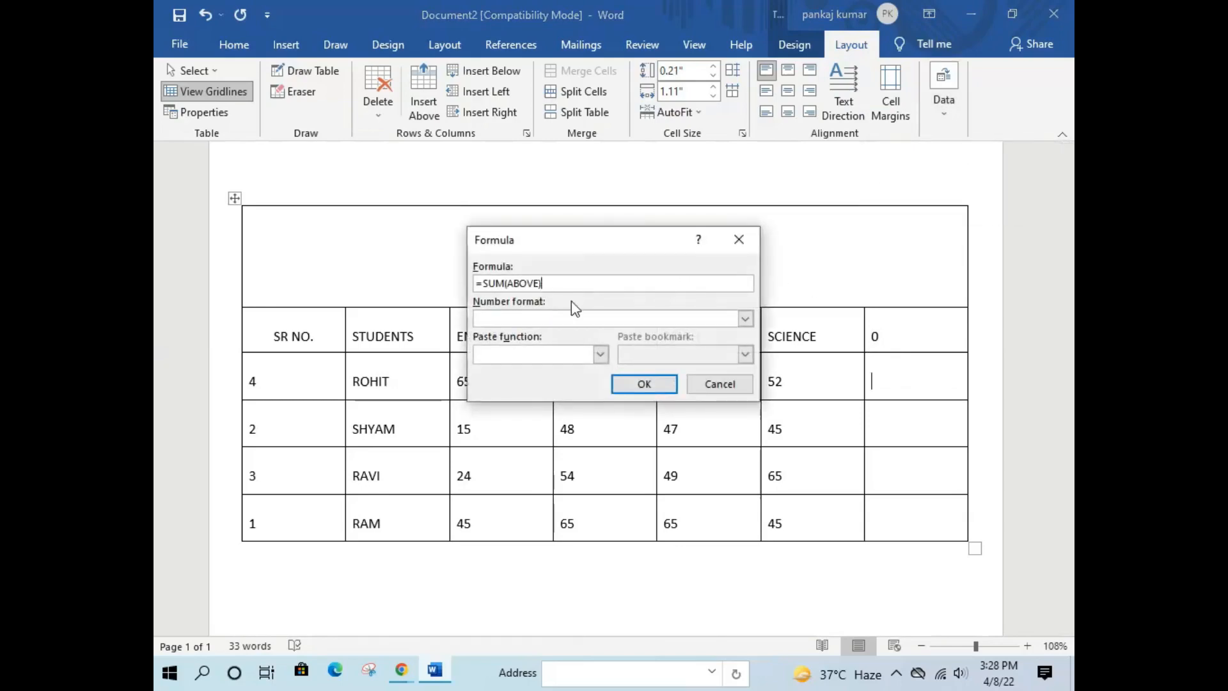
{"action": "left_click", "coordinate": [732, 241]}
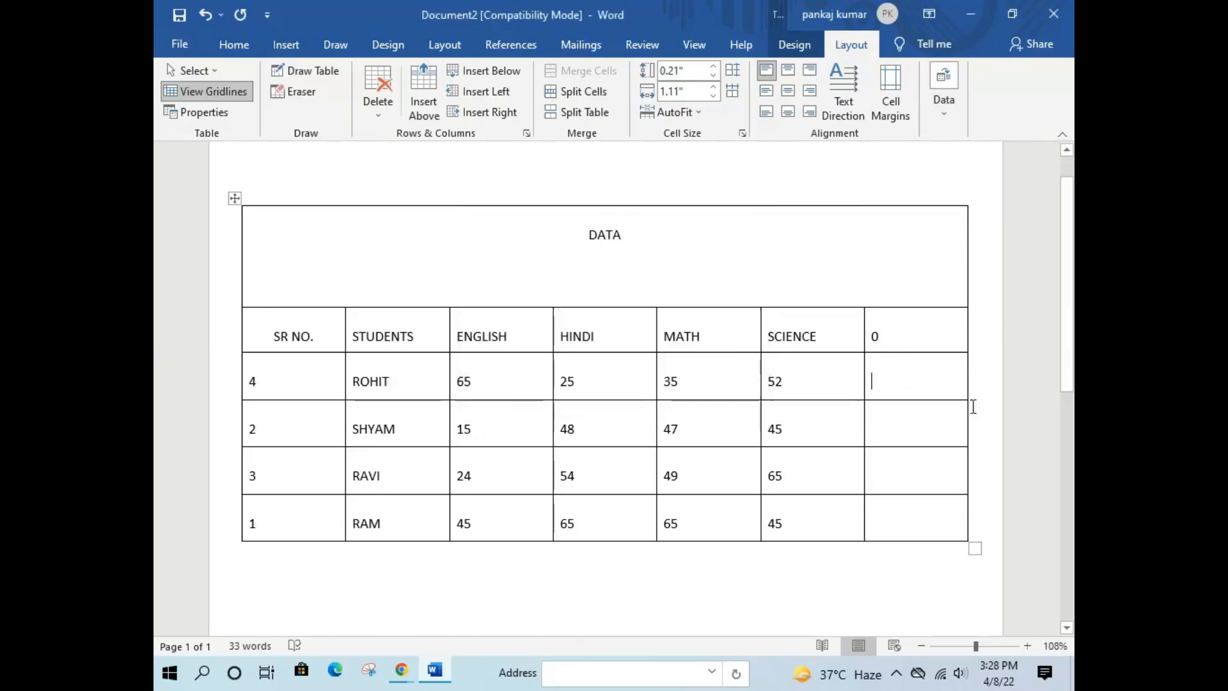
Replace the formula result in the new column's header cell with the heading TOTAL
{"action": "left_click_drag", "start_coordinate": [899, 338], "coordinate": [859, 330]}
{"action": "left_click", "coordinate": [921, 382]}
{"action": "left_click", "coordinate": [890, 336]}
{"action": "double_click", "coordinate": [889, 332]}
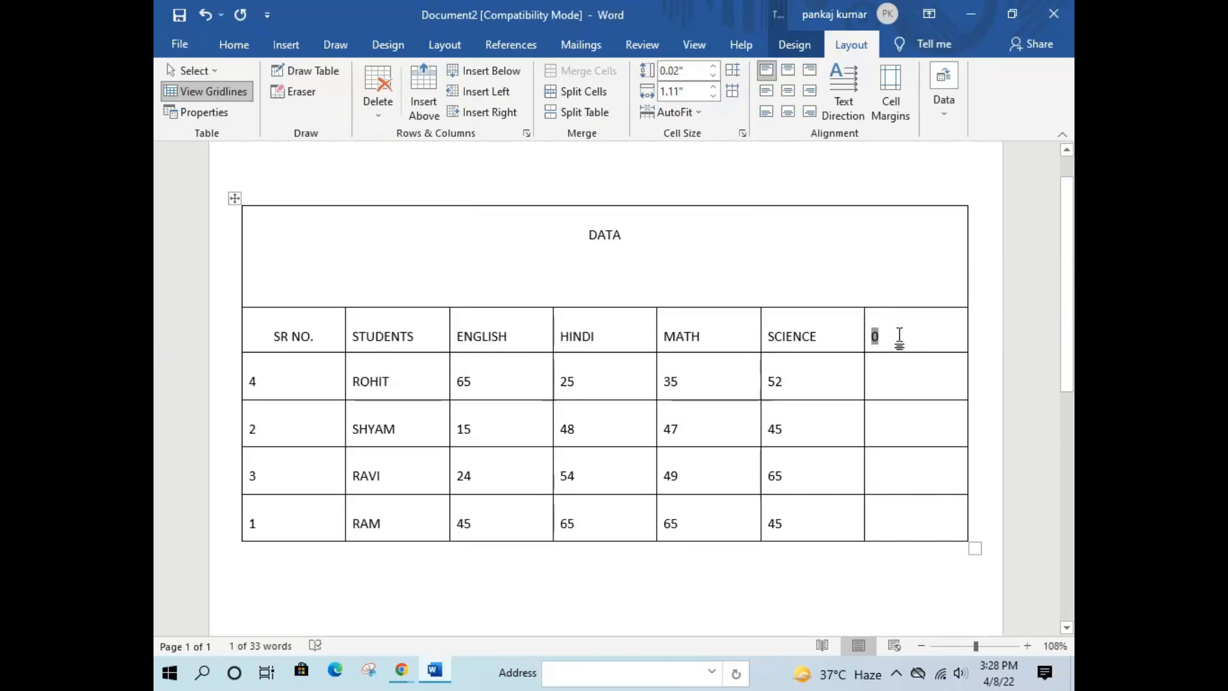
{"action": "double_click", "coordinate": [902, 337]}
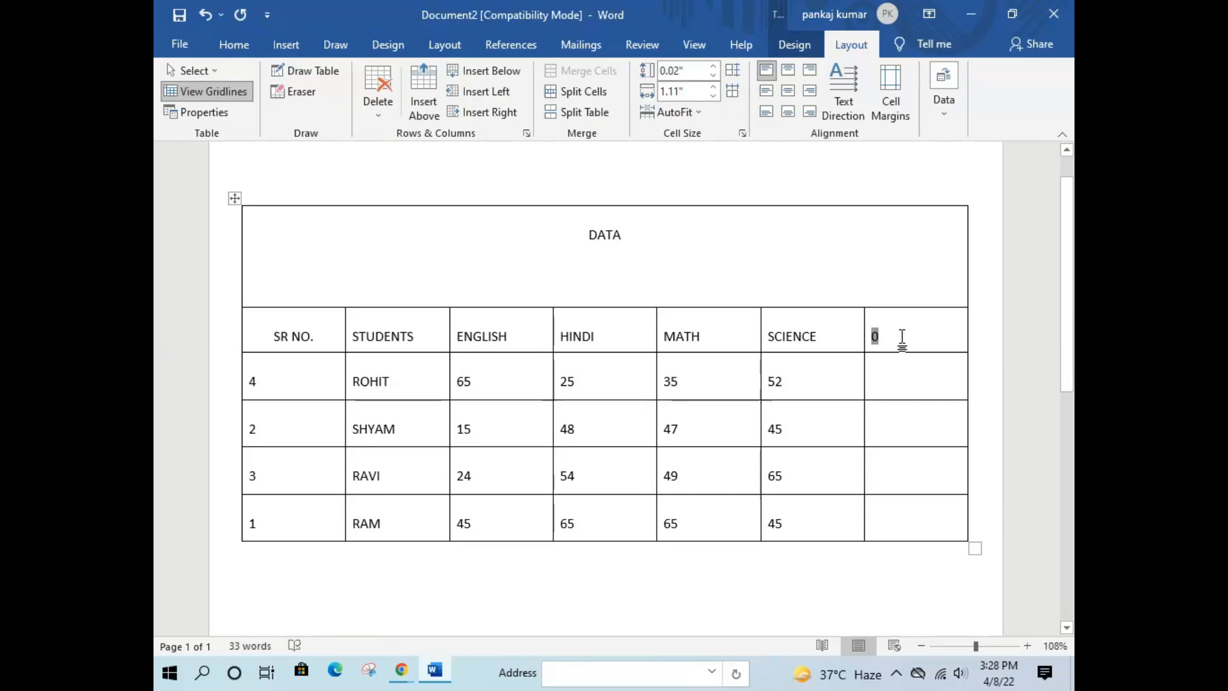
{"action": "type", "text": "TOTAL"}
Calculate the TOTAL cell of the SR NO. 1 row with the formula =SUM(LEFT)
{"action": "left_click", "coordinate": [912, 526]}
{"action": "left_click", "coordinate": [947, 131]}
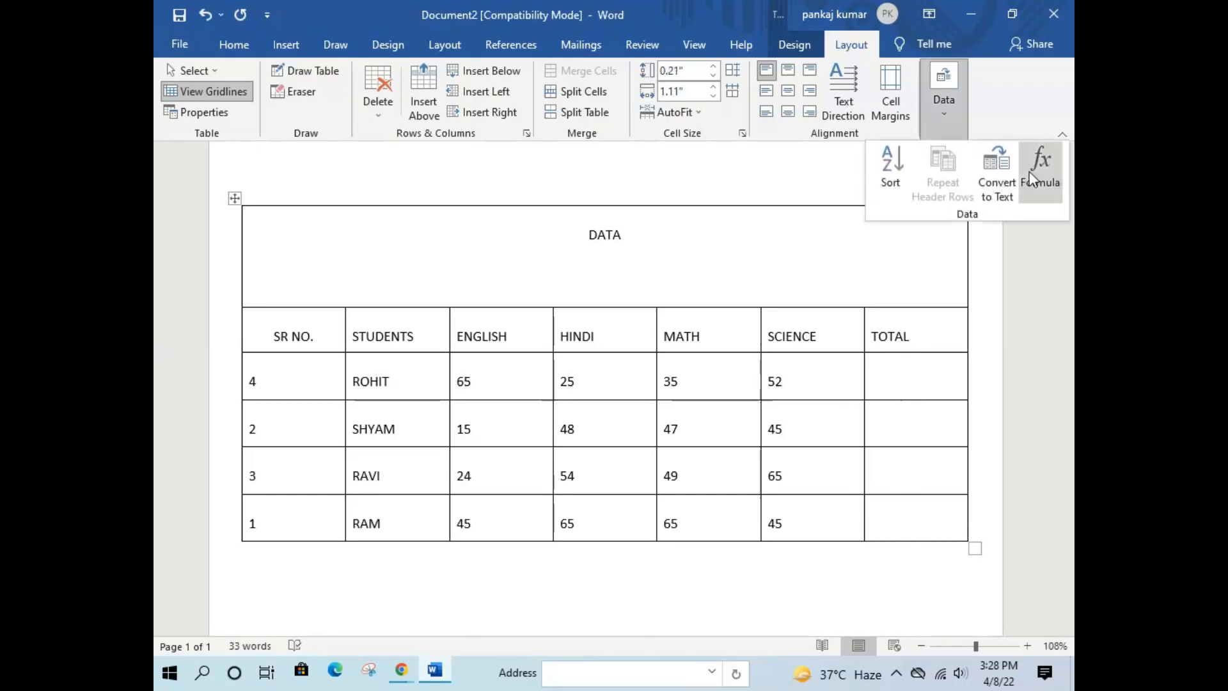
{"action": "left_click", "coordinate": [967, 176]}
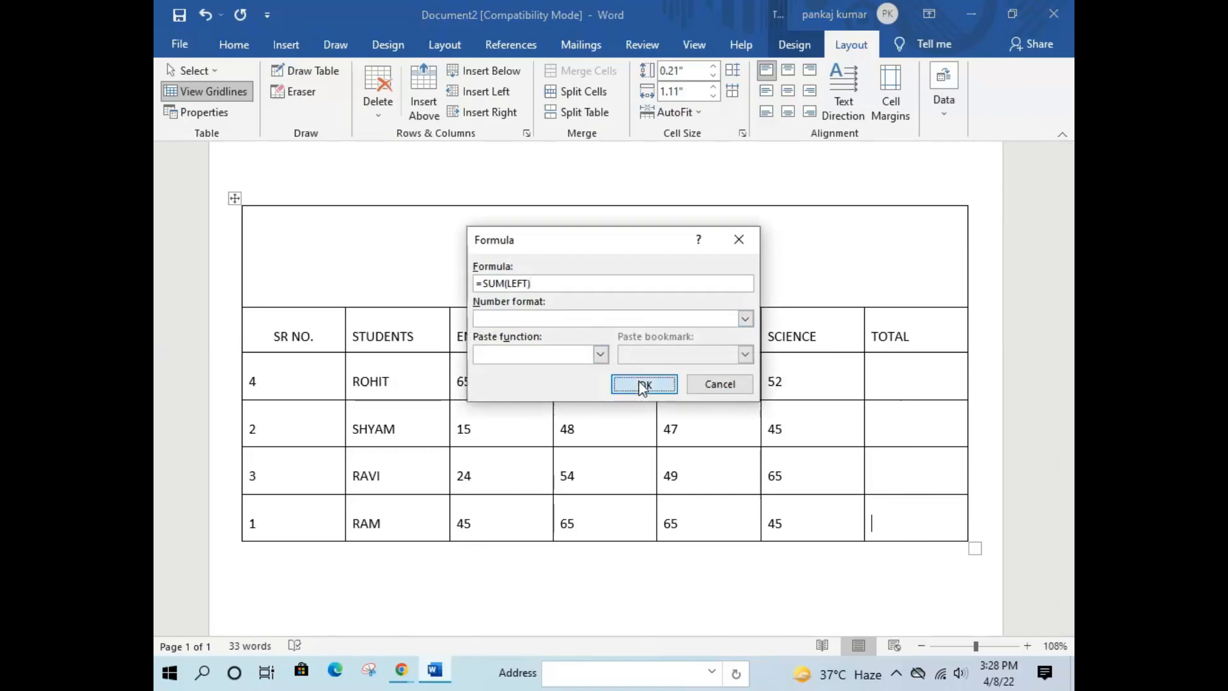
{"action": "left_click", "coordinate": [642, 381]}
Calculate the TOTAL cell of the SR NO. 3 row with the formula =SUM(LEFT)
{"action": "left_click", "coordinate": [905, 479]}
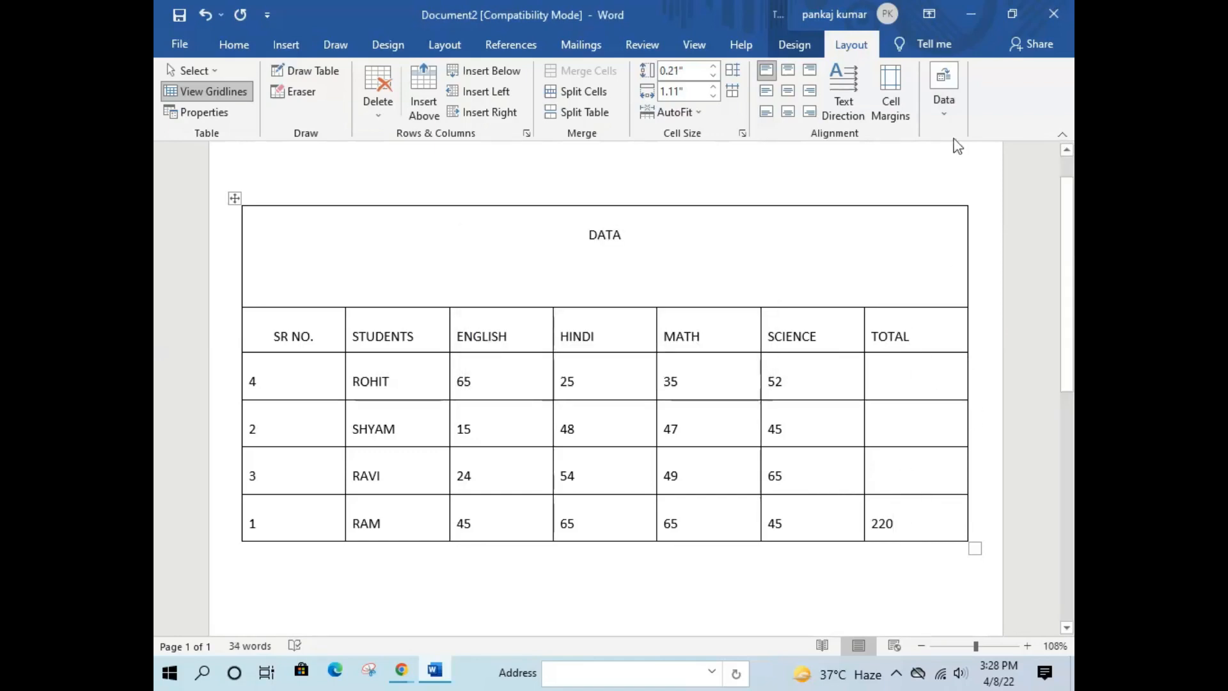
{"action": "left_click", "coordinate": [945, 109]}
{"action": "left_click", "coordinate": [965, 182]}
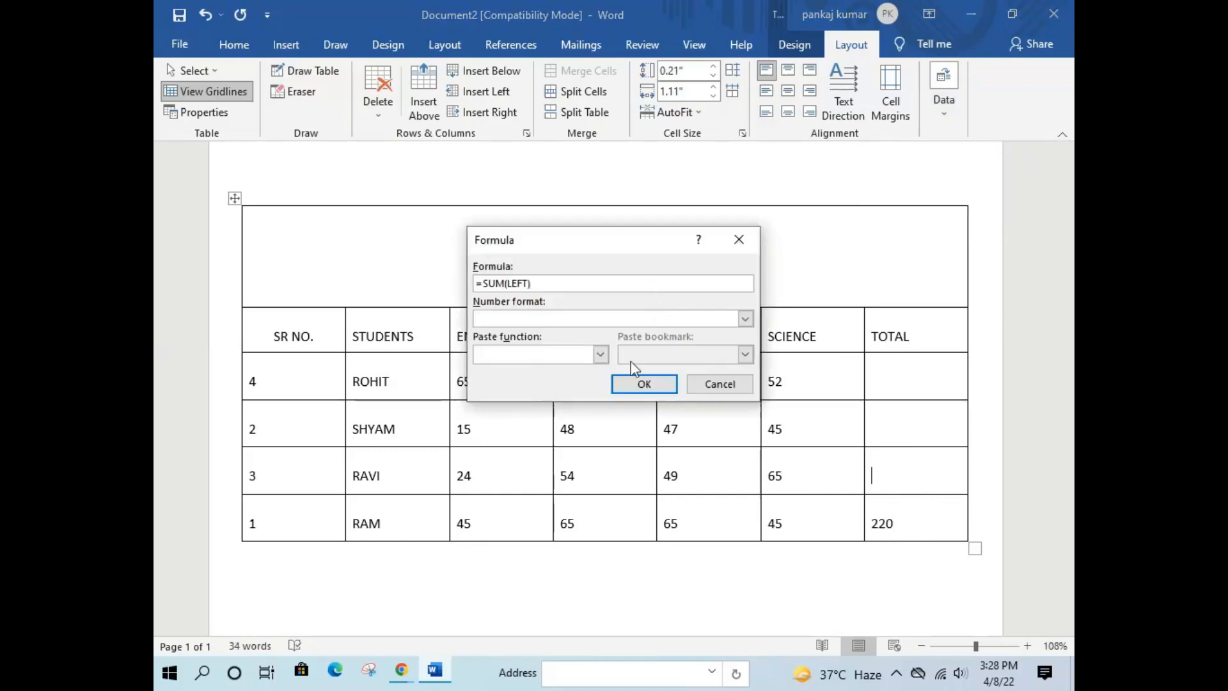
{"action": "left_click", "coordinate": [644, 384]}
Calculate the TOTAL cell of the SR NO. 2 row with the formula =SUM(LEFT)
{"action": "left_click", "coordinate": [912, 433]}
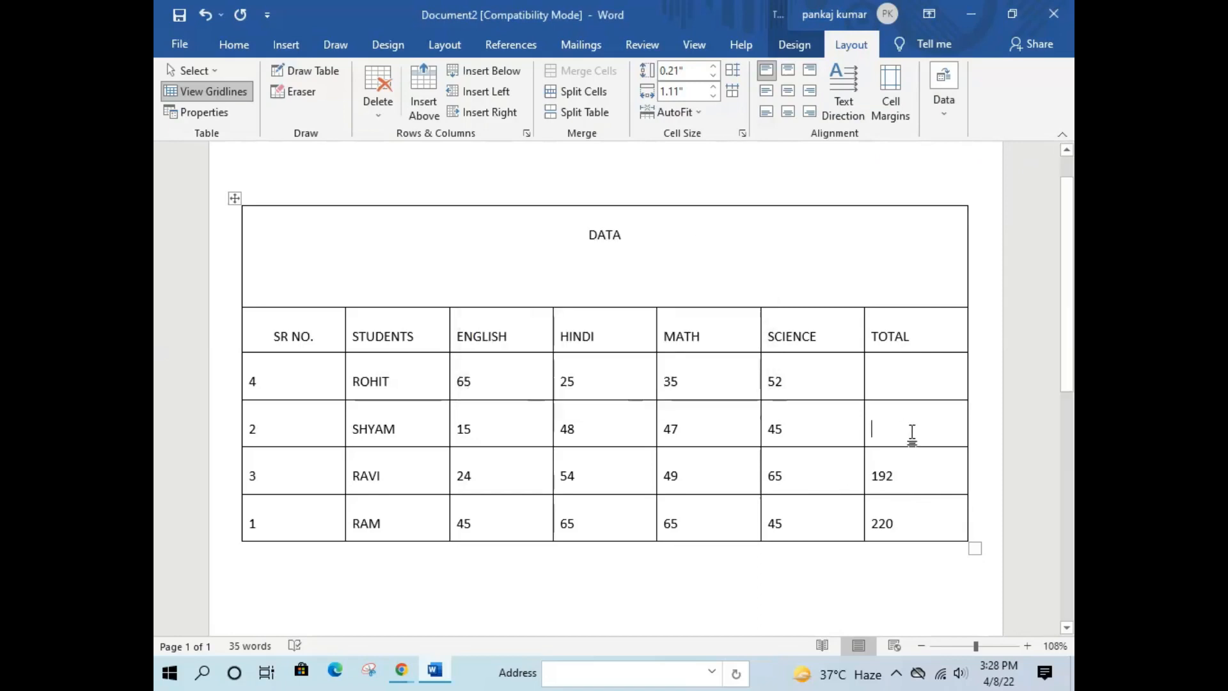
{"action": "left_click", "coordinate": [945, 96]}
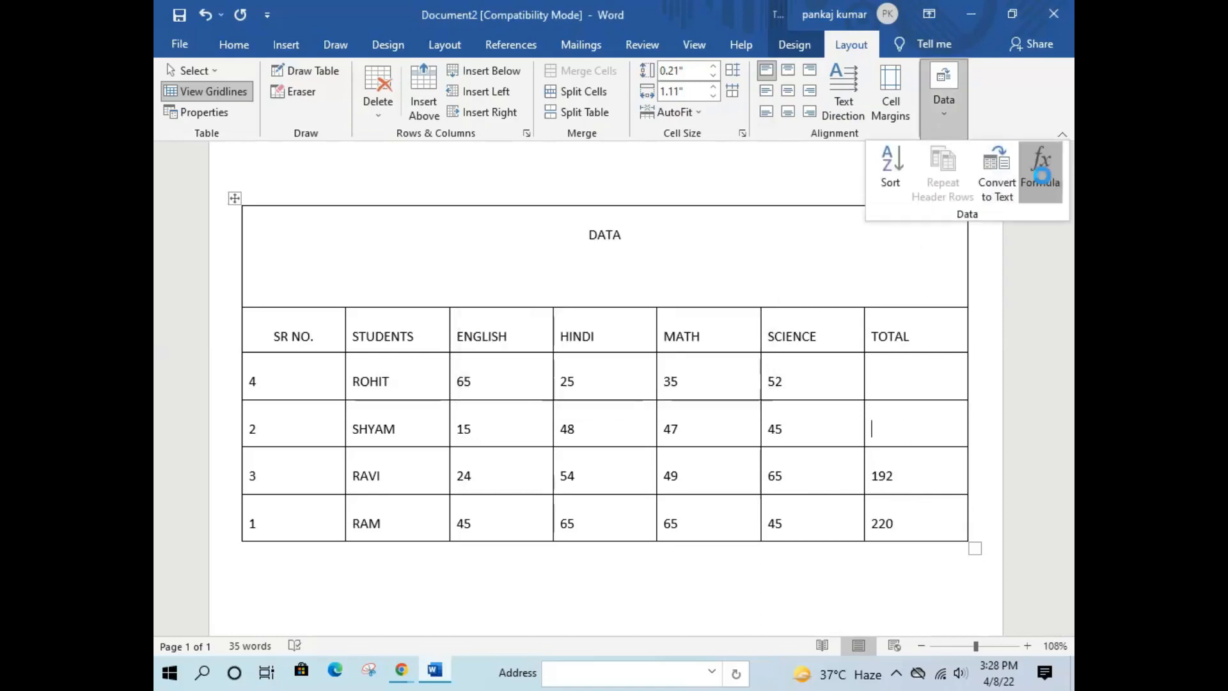
{"action": "left_click", "coordinate": [1041, 172]}
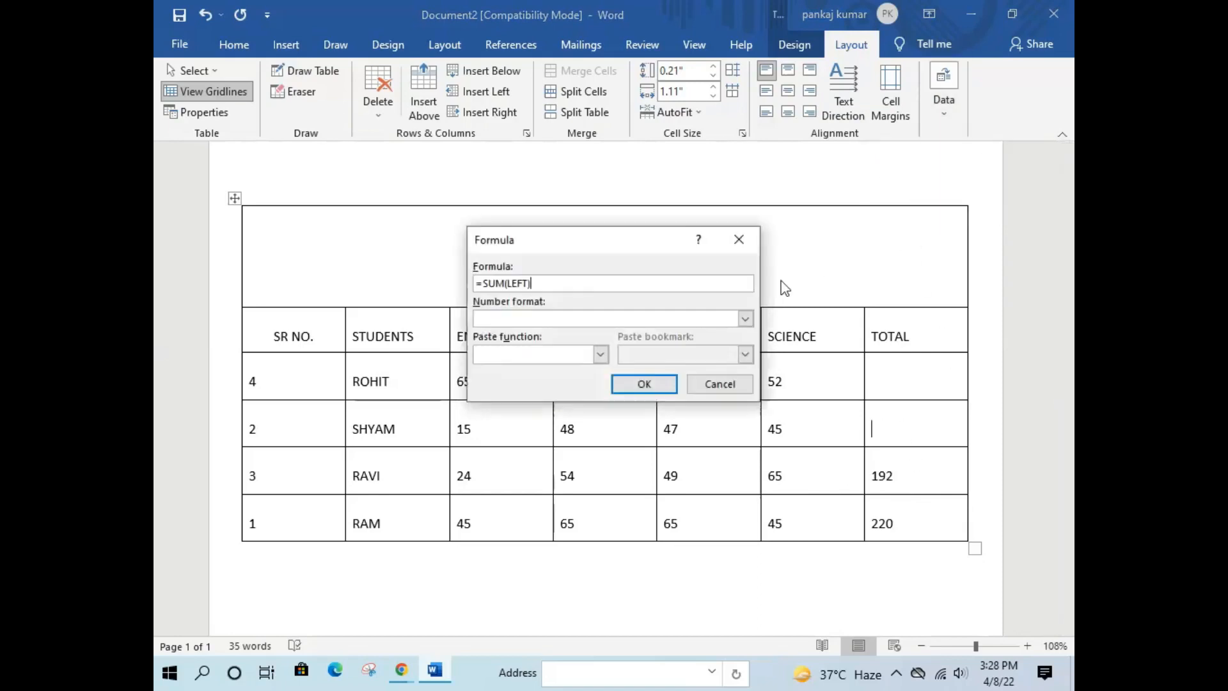
{"action": "left_click", "coordinate": [645, 383]}
Calculate the TOTAL cell of the SR NO. 4 row with the suggested sum formula
{"action": "left_click", "coordinate": [908, 379]}
{"action": "left_click", "coordinate": [946, 118]}
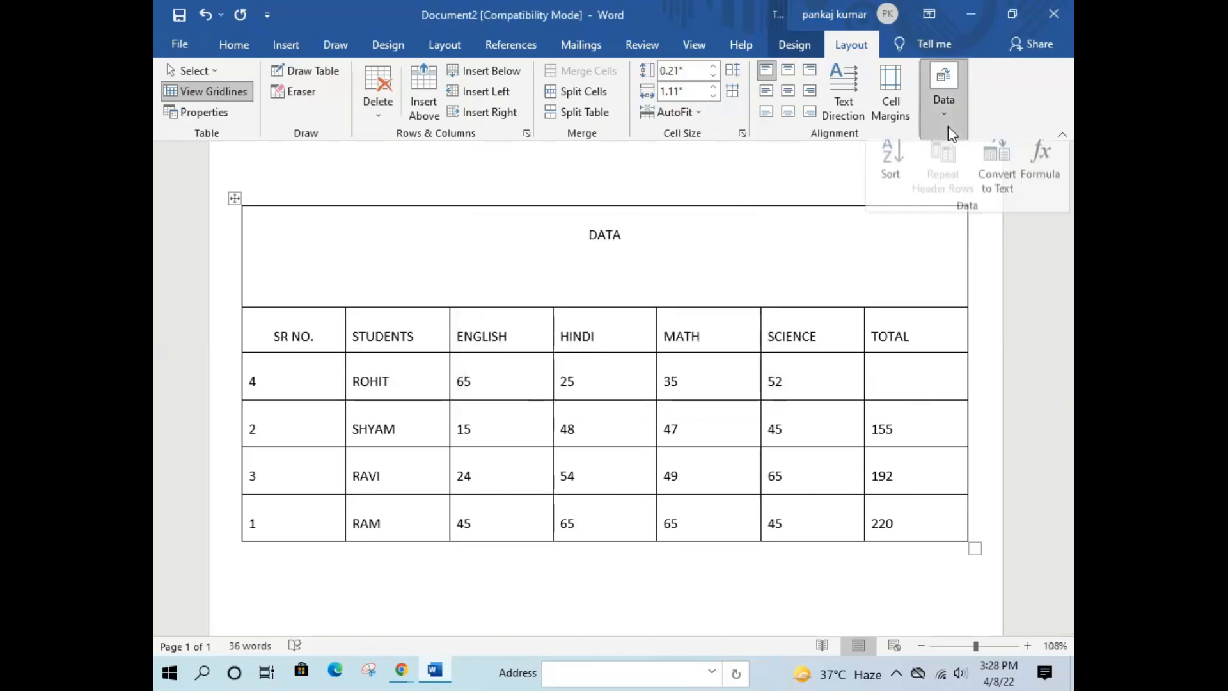
{"action": "left_click", "coordinate": [1045, 171]}
{"action": "left_click", "coordinate": [644, 384]}
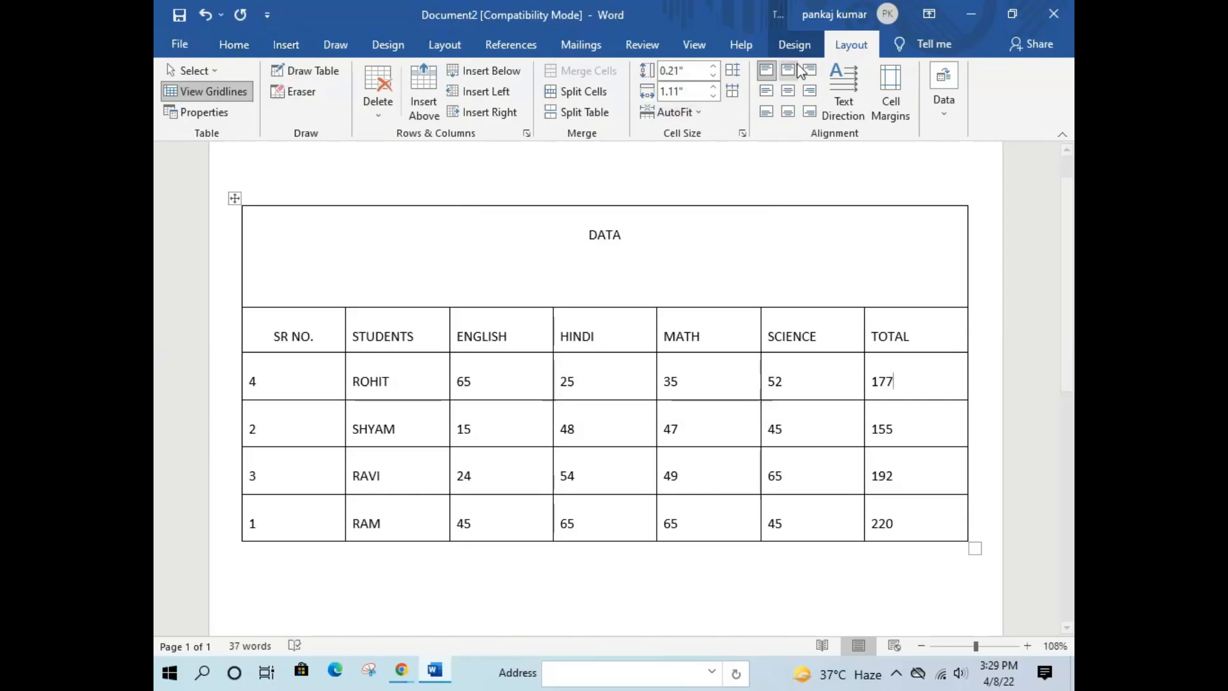
Apply the red grid table style with a solid header row and banded rows to the whole marks table
{"action": "left_click", "coordinate": [794, 44]}
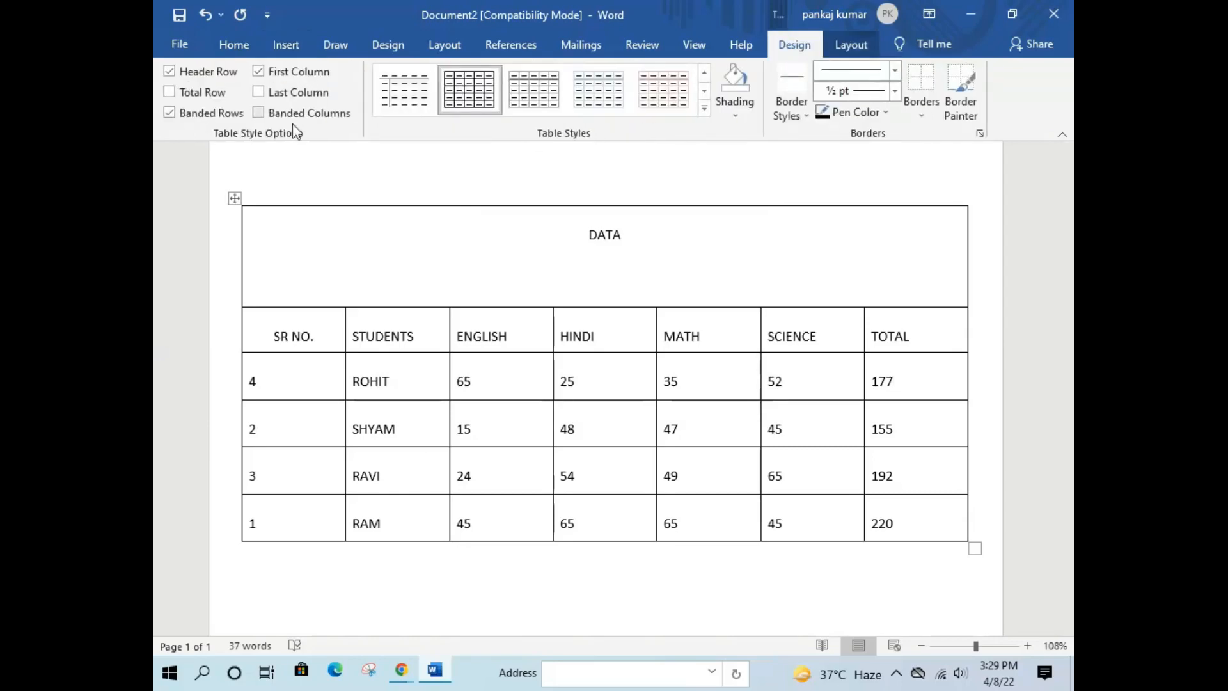
{"action": "left_click", "coordinate": [236, 198]}
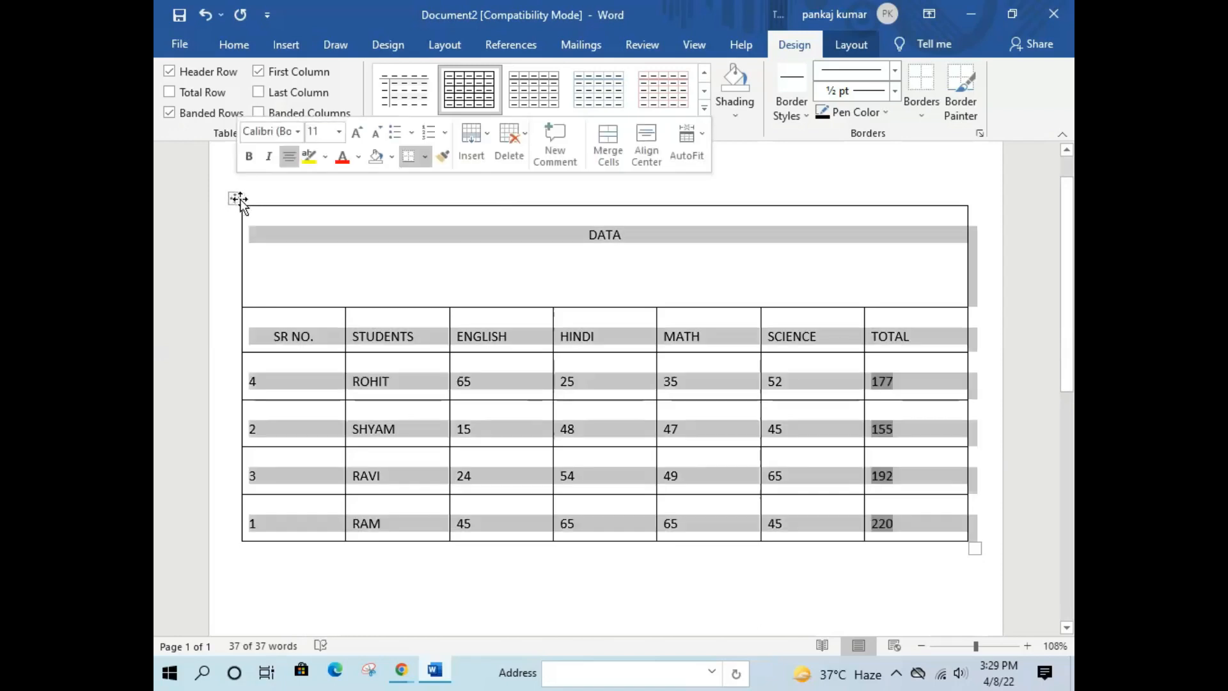
{"action": "left_click", "coordinate": [704, 108]}
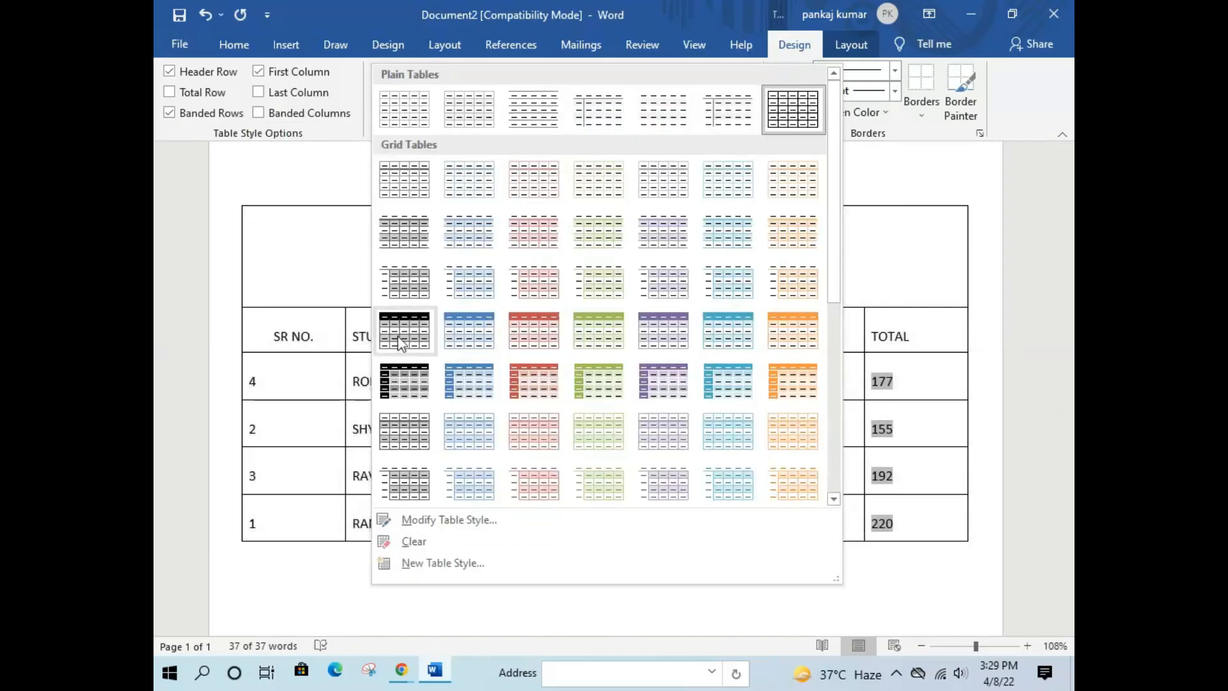
{"action": "left_click", "coordinate": [539, 332]}
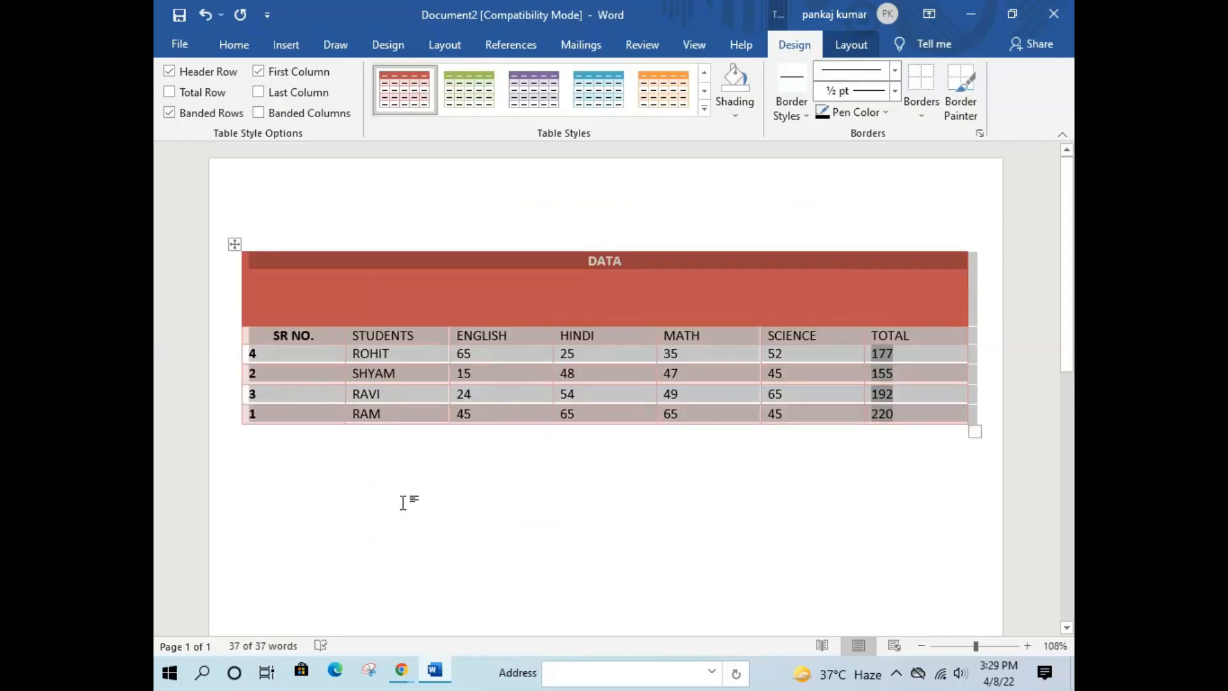
Turn on banded columns for the marks table and try out the last-column and total-row style options
{"action": "left_click", "coordinate": [260, 115]}
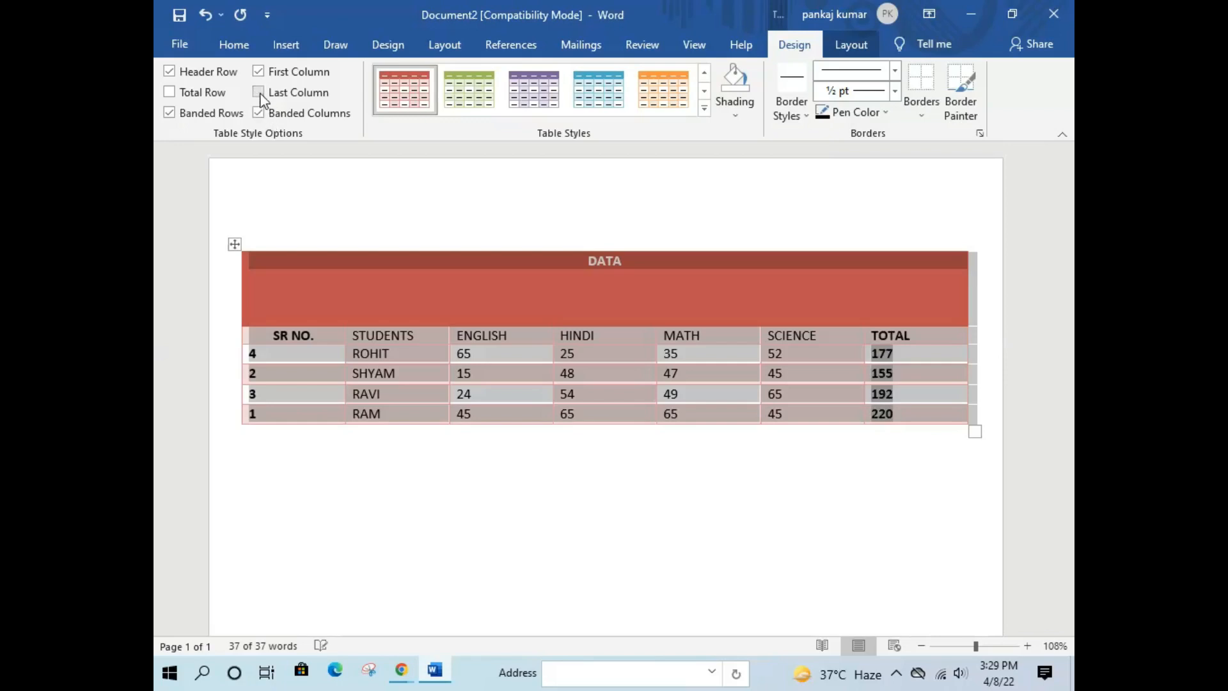
{"action": "left_click", "coordinate": [259, 93]}
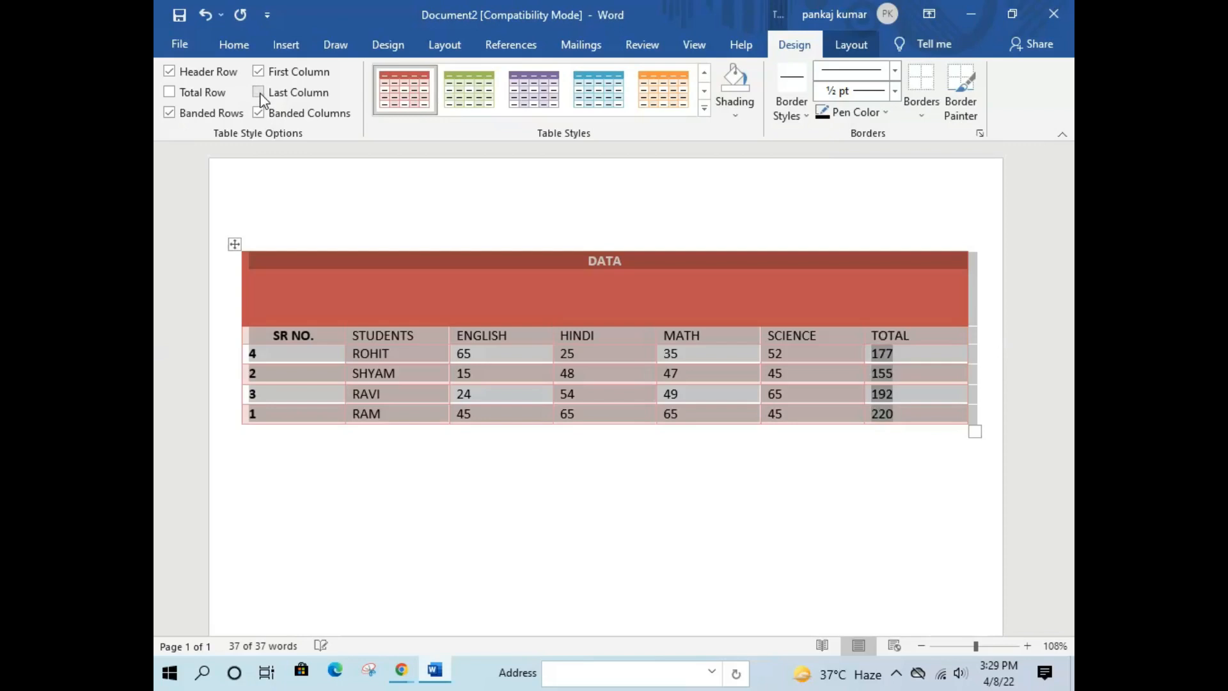
{"action": "left_click", "coordinate": [169, 94]}
Shade the whole marks table with the darker orange theme color
{"action": "left_click", "coordinate": [735, 109]}
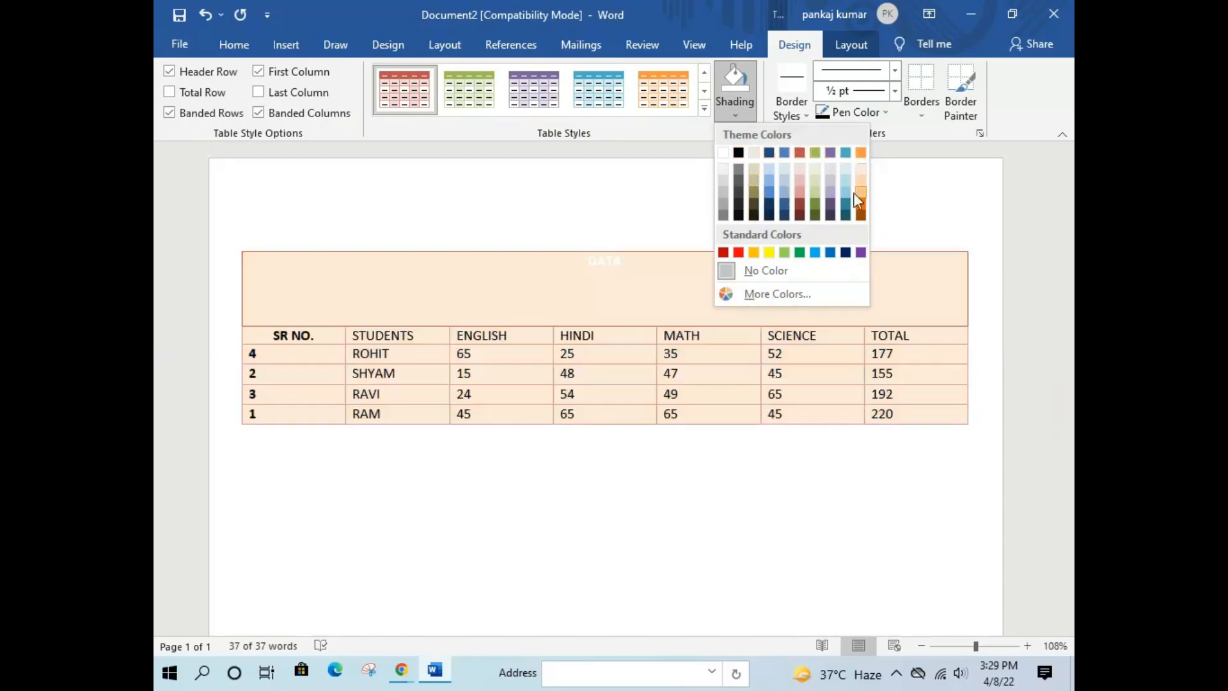
{"action": "left_click", "coordinate": [861, 206]}
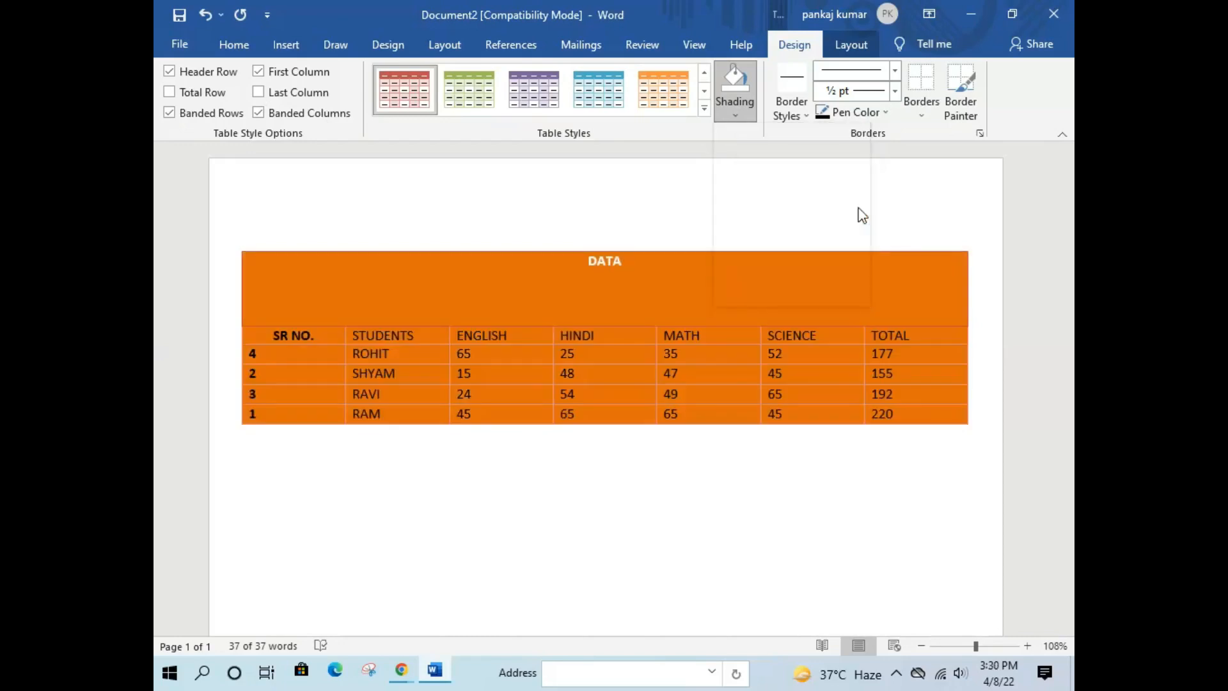
{"action": "left_click", "coordinate": [660, 241]}
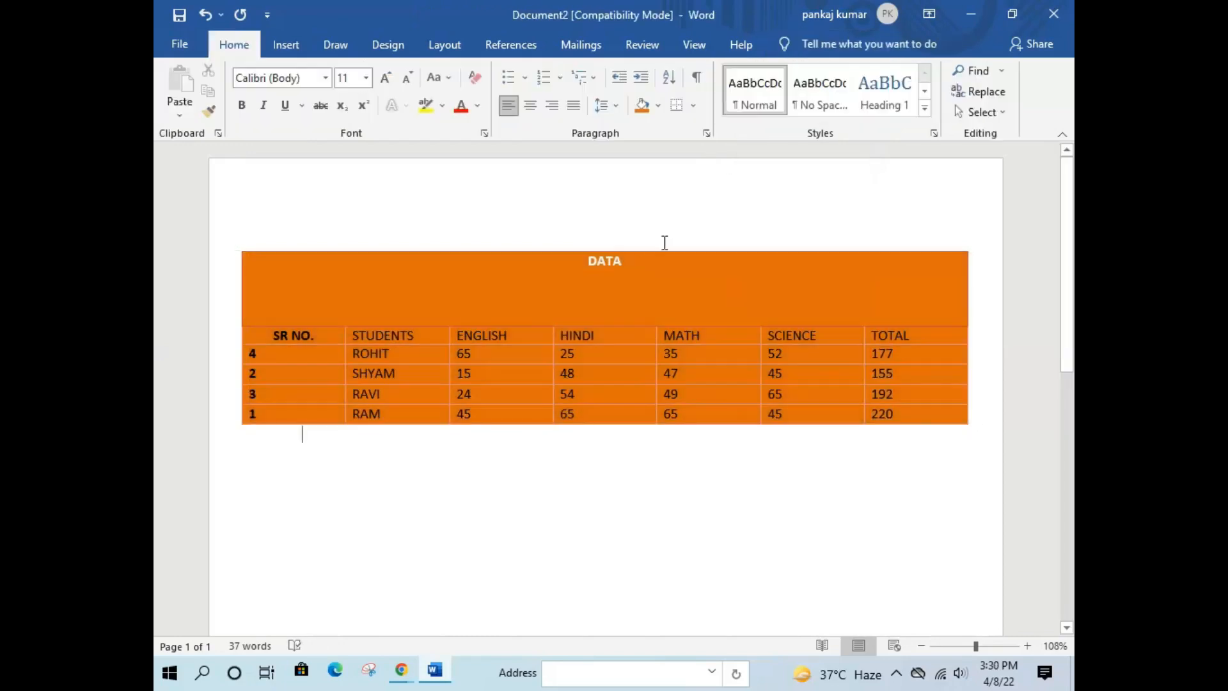
Paint a black double-line border along the top and bottom edges of the DATA row using the themed border style
{"action": "left_click", "coordinate": [606, 264]}
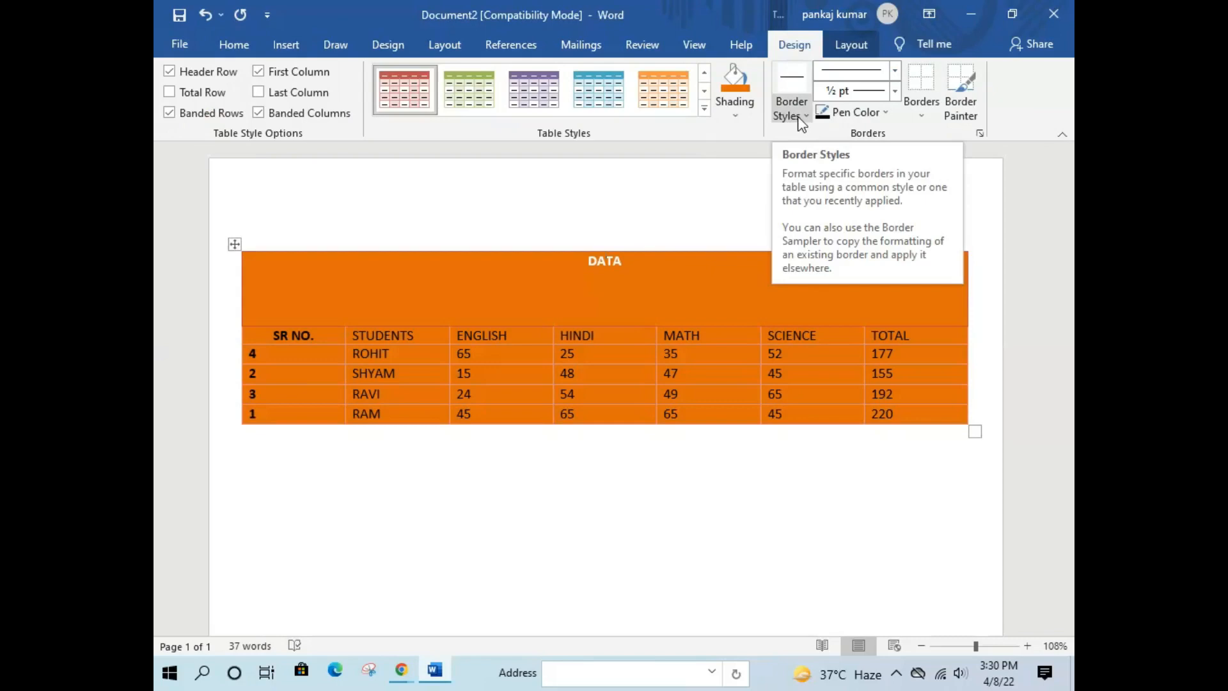
{"action": "left_click", "coordinate": [802, 124]}
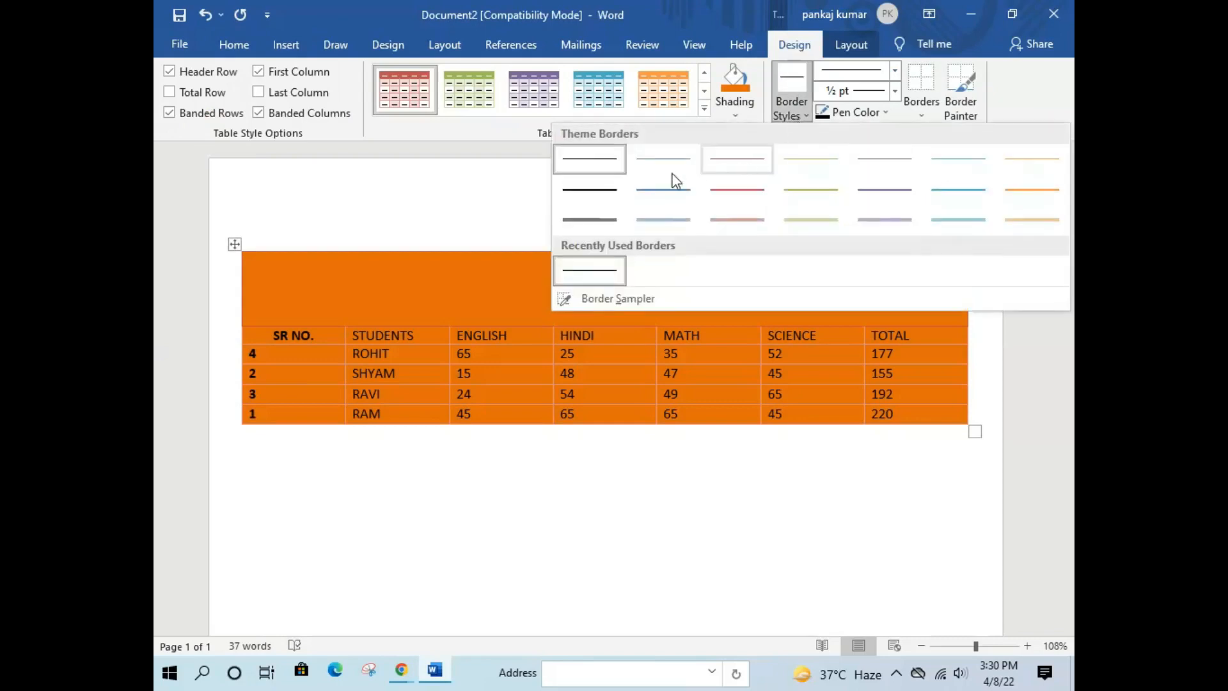
{"action": "left_click", "coordinate": [602, 219]}
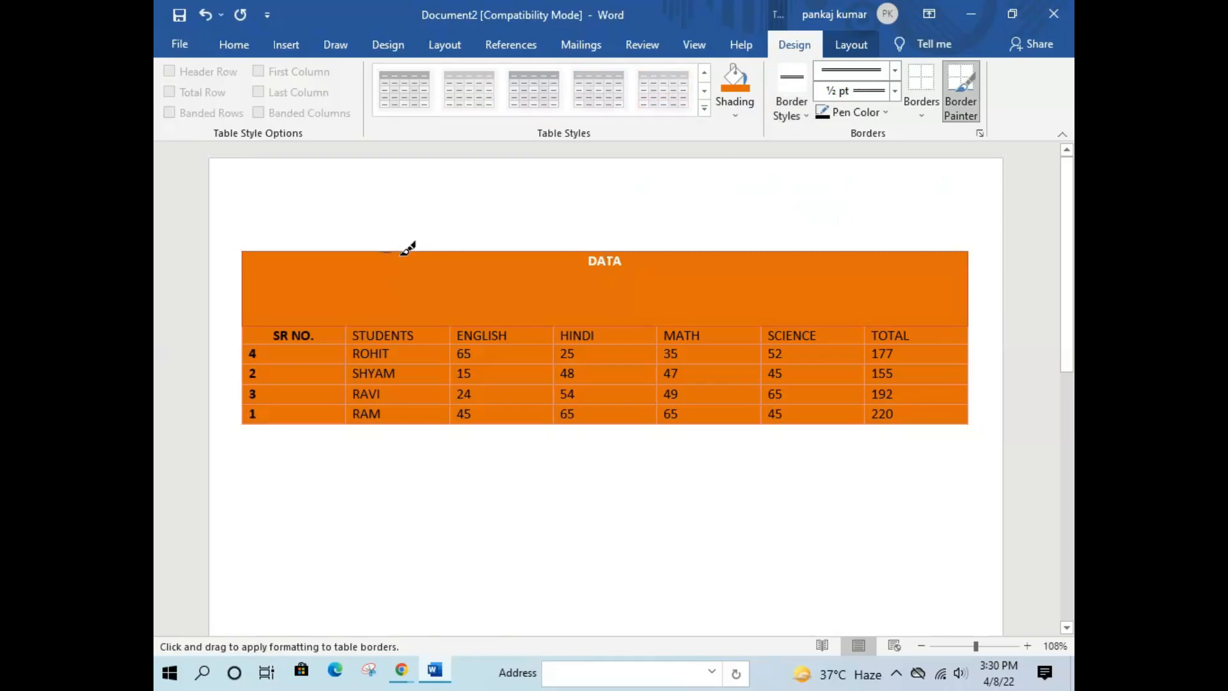
{"action": "left_click", "coordinate": [609, 253]}
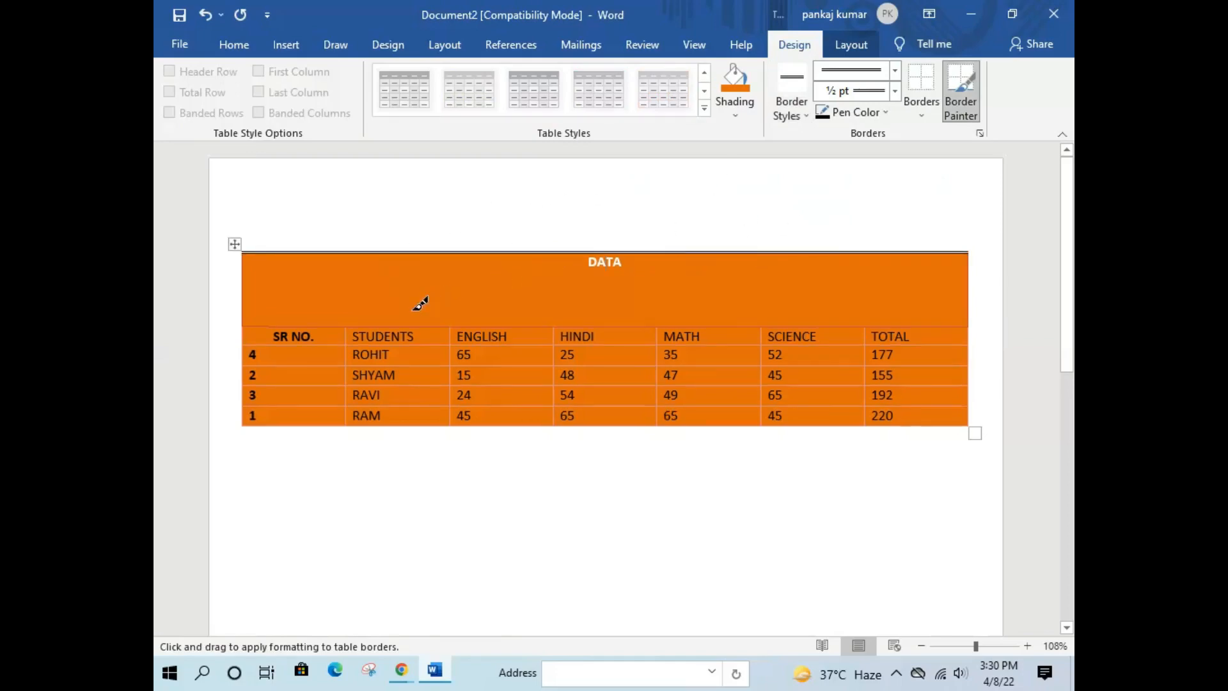
{"action": "left_click_drag", "start_coordinate": [368, 325], "coordinate": [595, 317]}
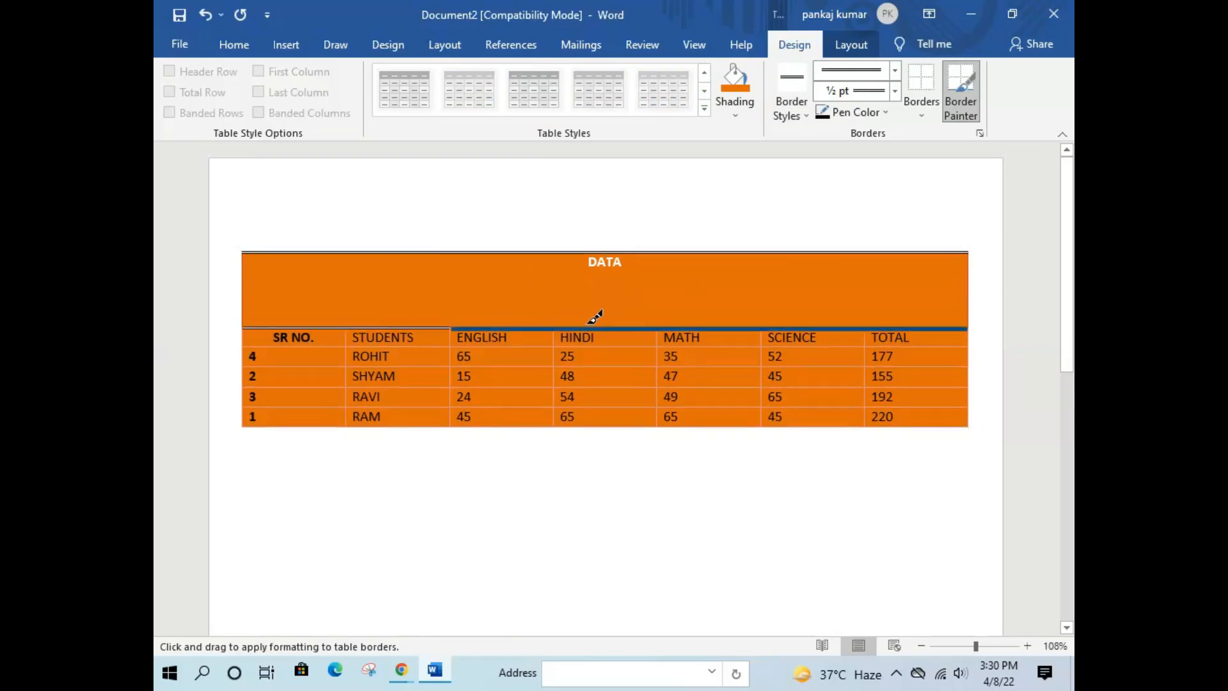
{"action": "left_click_drag", "start_coordinate": [706, 318], "coordinate": [738, 287]}
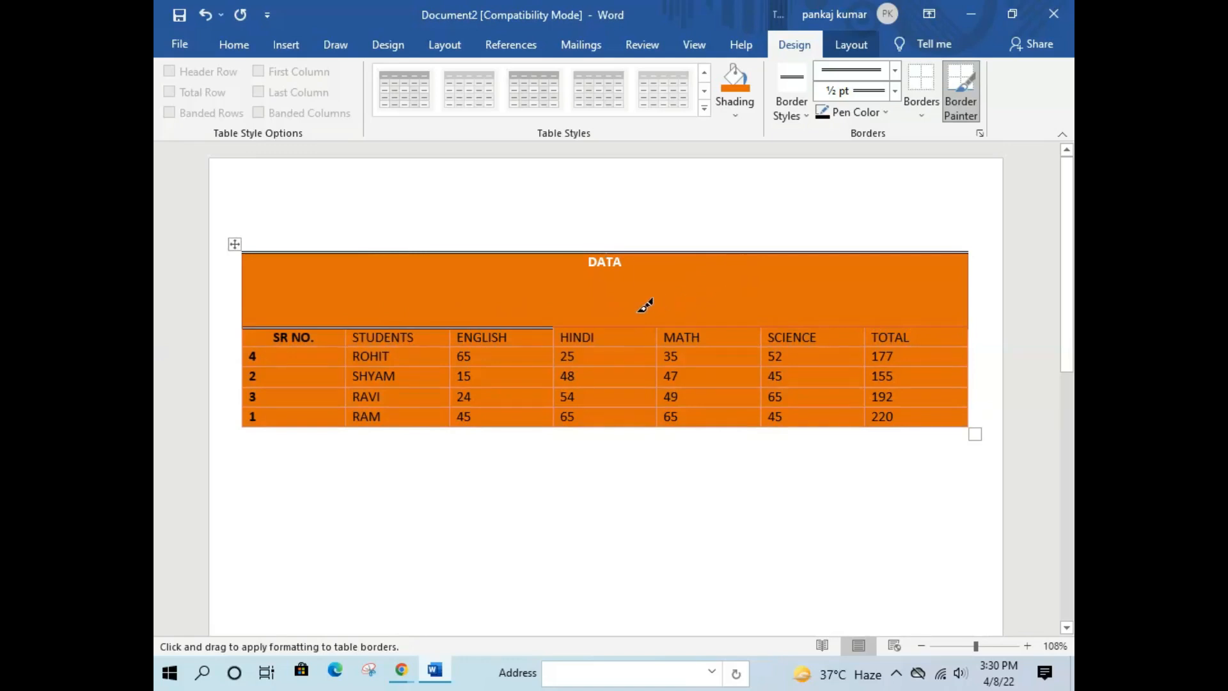
{"action": "mouse_move", "coordinate": [636, 313]}
{"action": "left_mouse_down"}
{"action": "mouse_move", "coordinate": [691, 326]}
{"action": "mouse_move", "coordinate": [665, 319]}
{"action": "mouse_move", "coordinate": [757, 317]}
{"action": "left_mouse_up"}
{"action": "left_click_drag", "start_coordinate": [836, 320], "coordinate": [912, 318]}
{"action": "left_click_drag", "start_coordinate": [921, 316], "coordinate": [952, 311]}
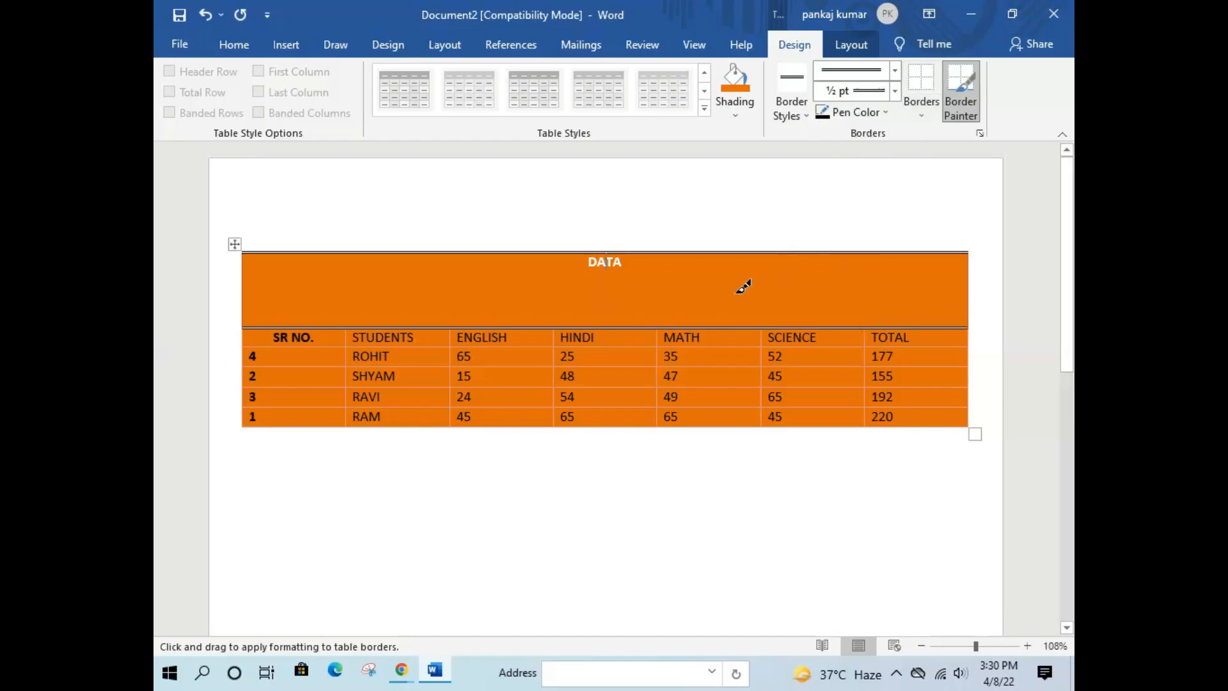
Repaint the top edge of the DATA row with a yellow ½ pt double-line border
{"action": "left_click", "coordinate": [896, 72]}
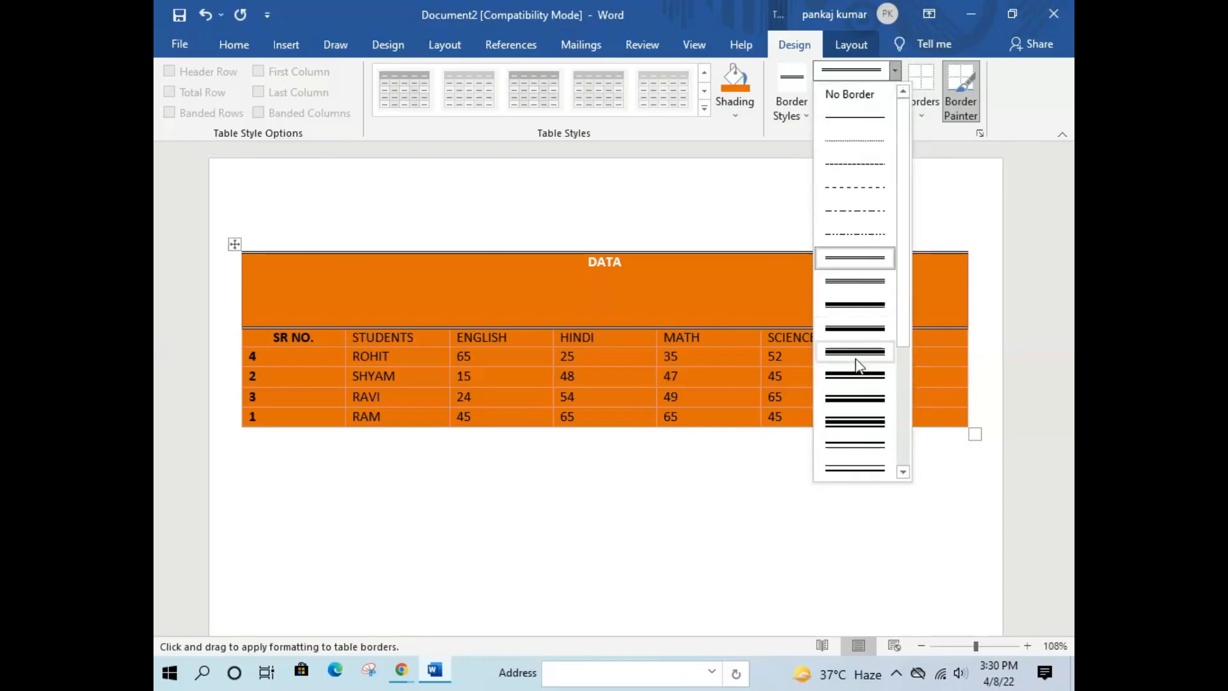
{"action": "left_click", "coordinate": [855, 257]}
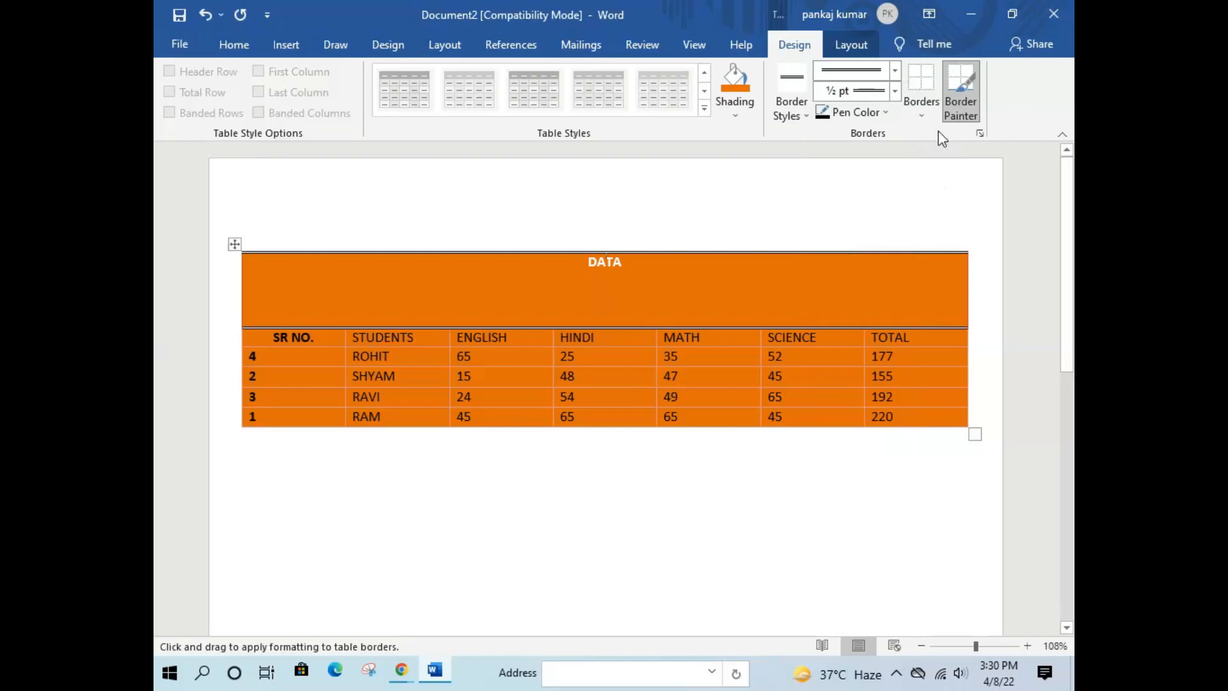
{"action": "left_click", "coordinate": [885, 114]}
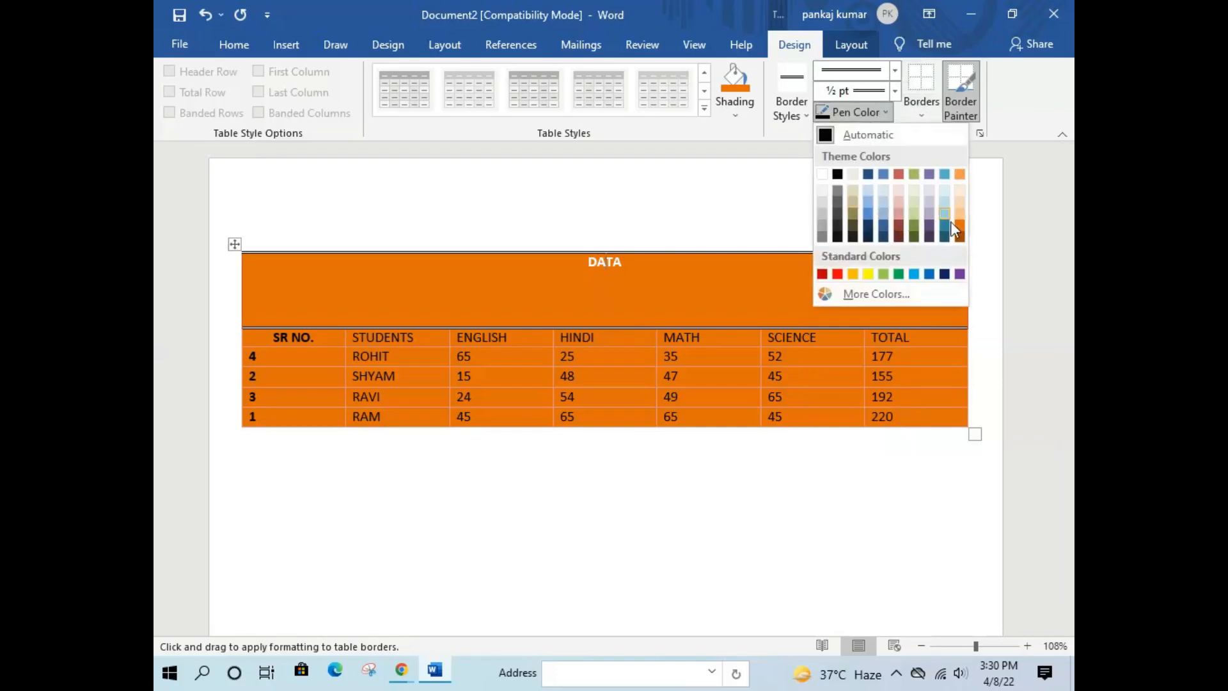
{"action": "left_click", "coordinate": [868, 274]}
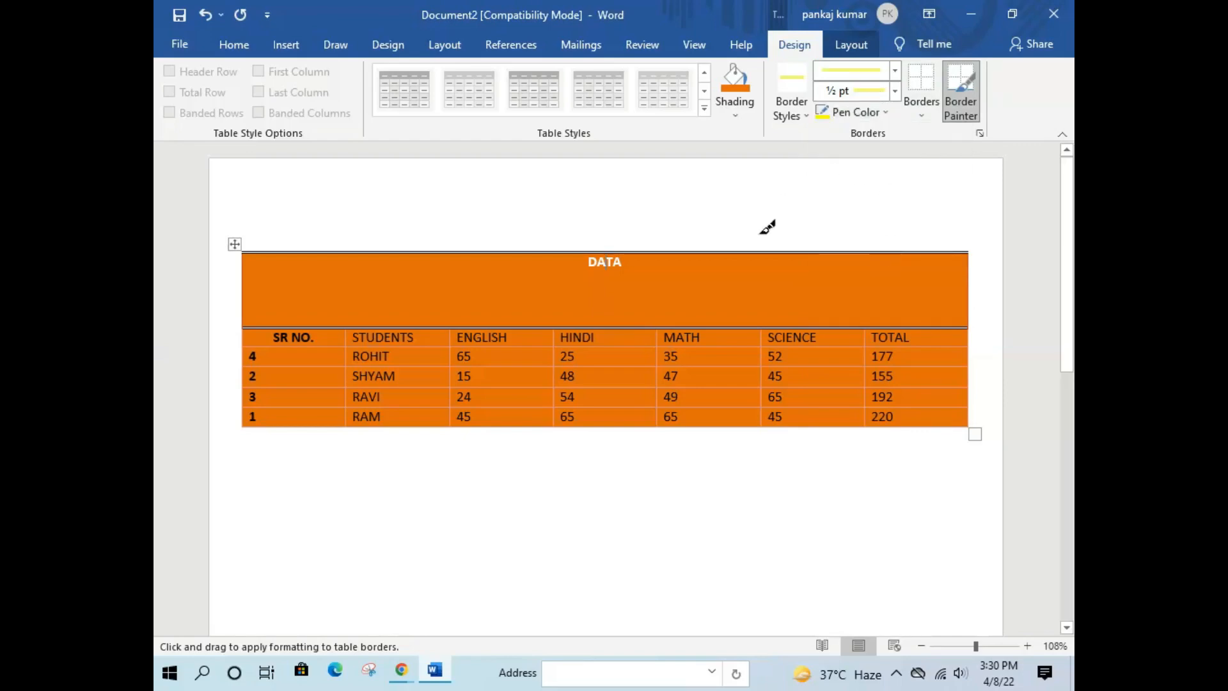
{"action": "left_click", "coordinate": [777, 252]}
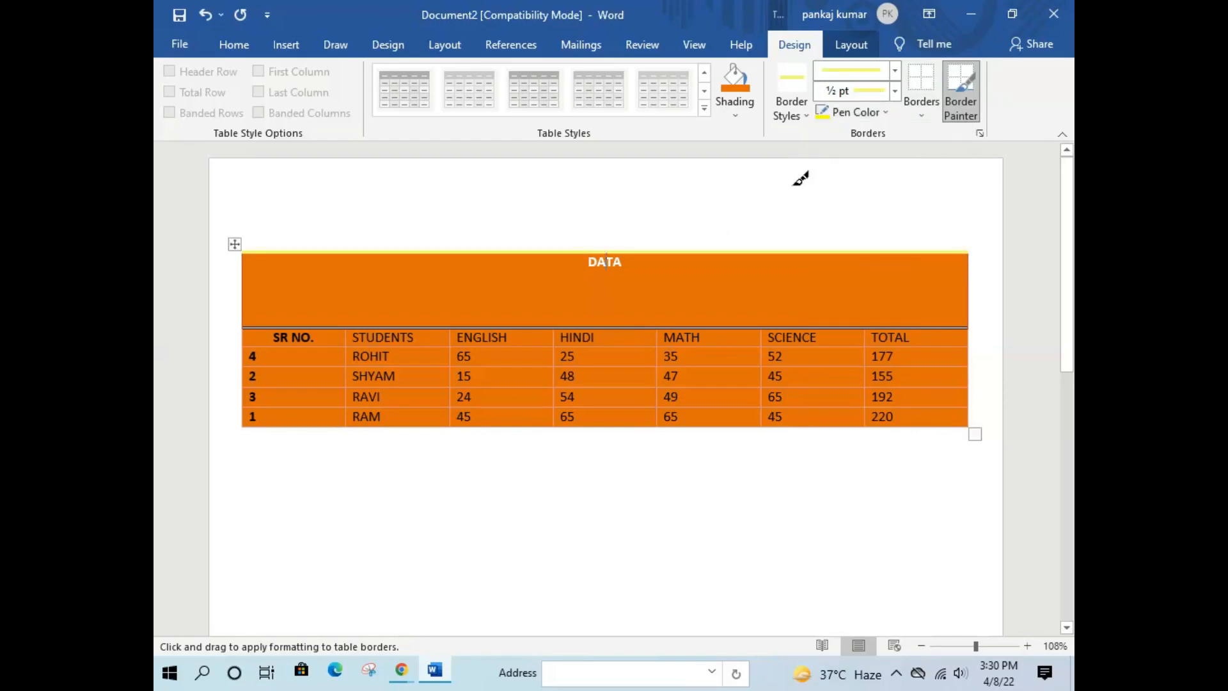
{"action": "key", "text": "Escape"}
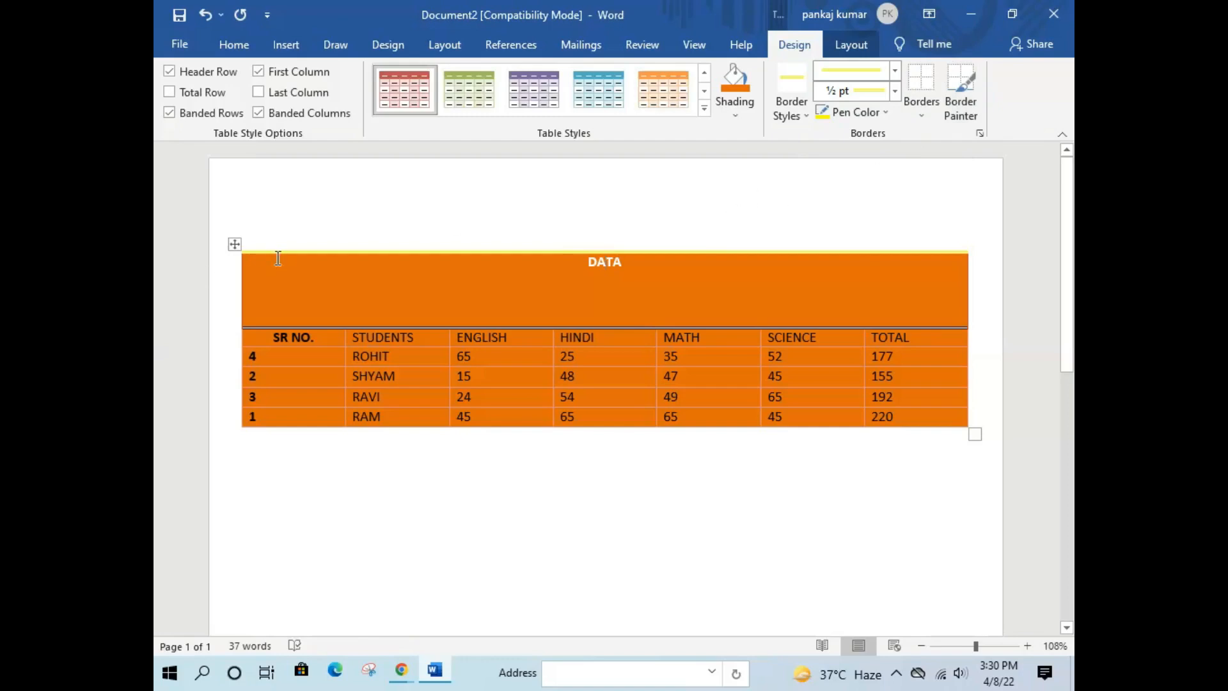
Add a yellow left border to the DATA cell and yellow borders around all cells of the marks table
{"action": "left_click", "coordinate": [923, 110]}
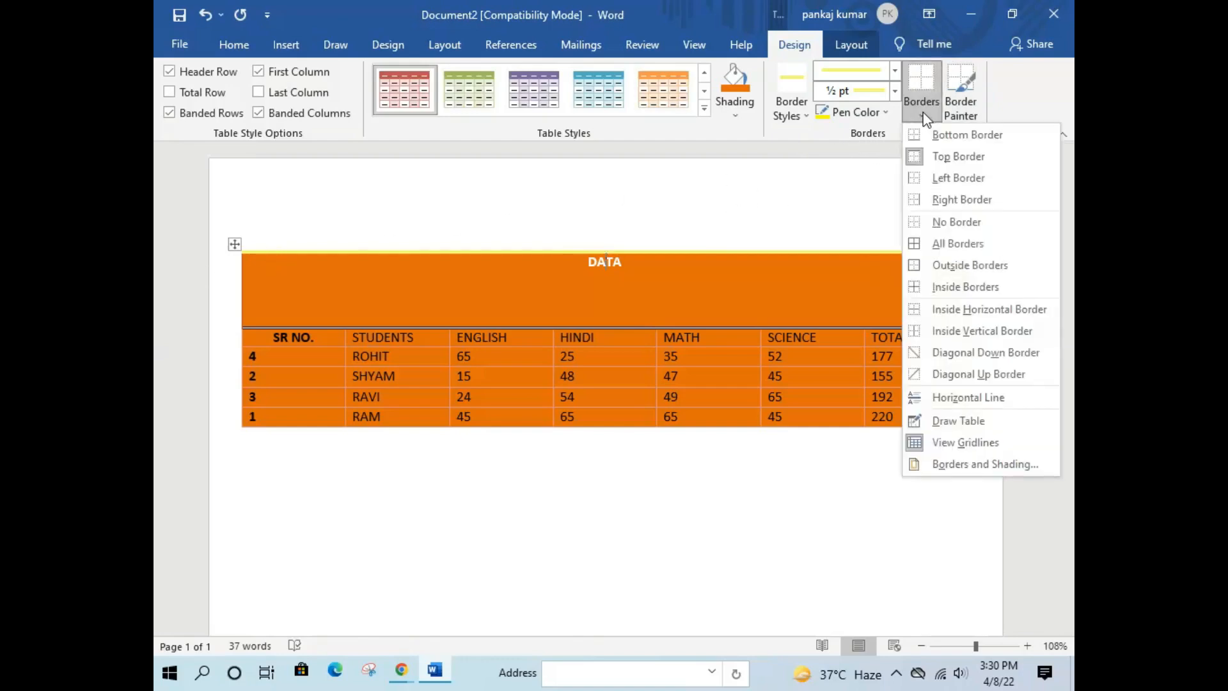
{"action": "left_click", "coordinate": [929, 185]}
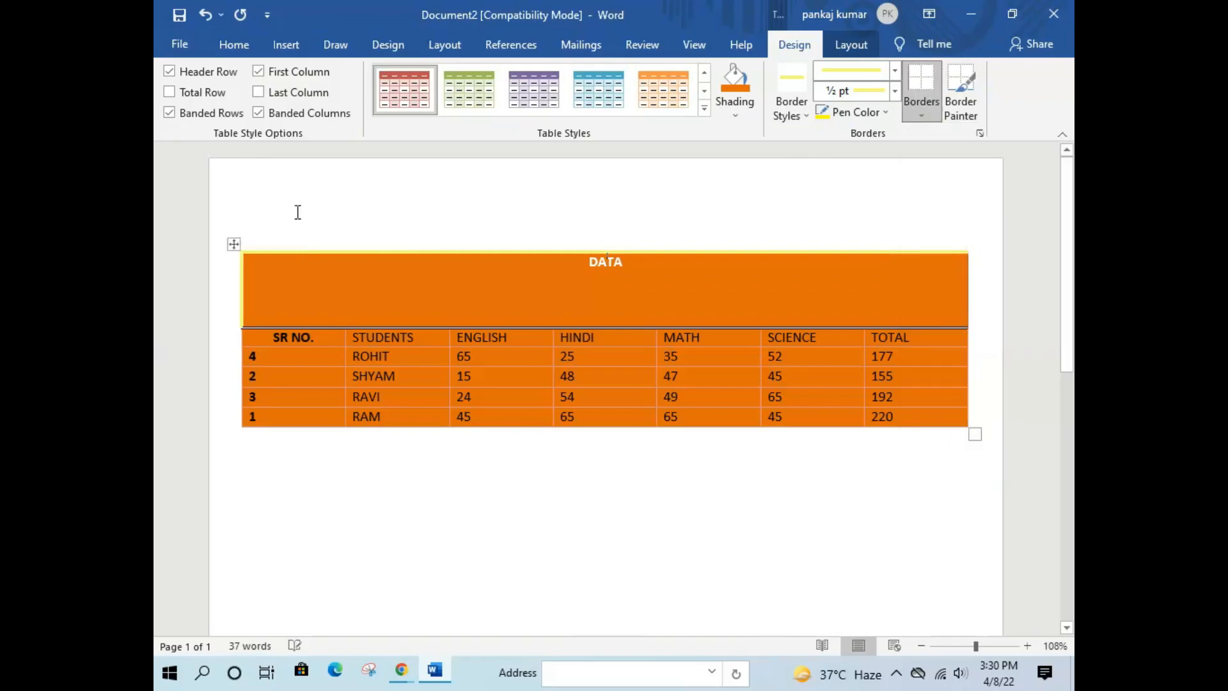
{"action": "left_click", "coordinate": [234, 244]}
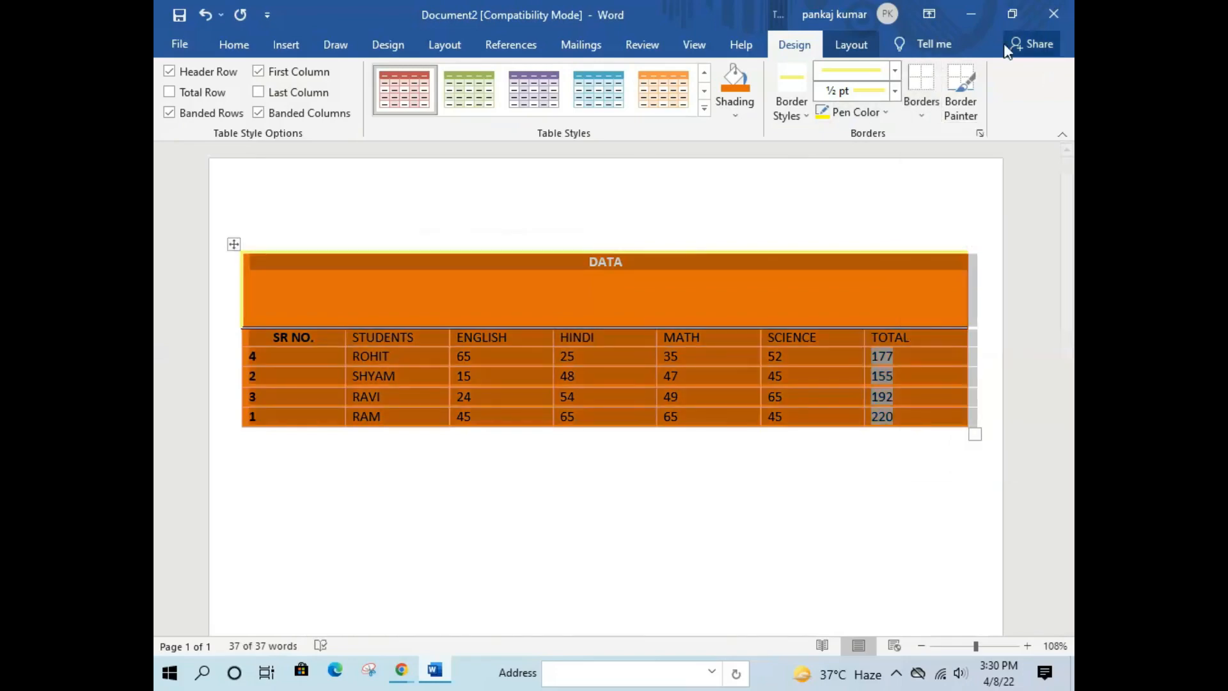
{"action": "left_click", "coordinate": [911, 117]}
{"action": "left_click", "coordinate": [930, 198]}
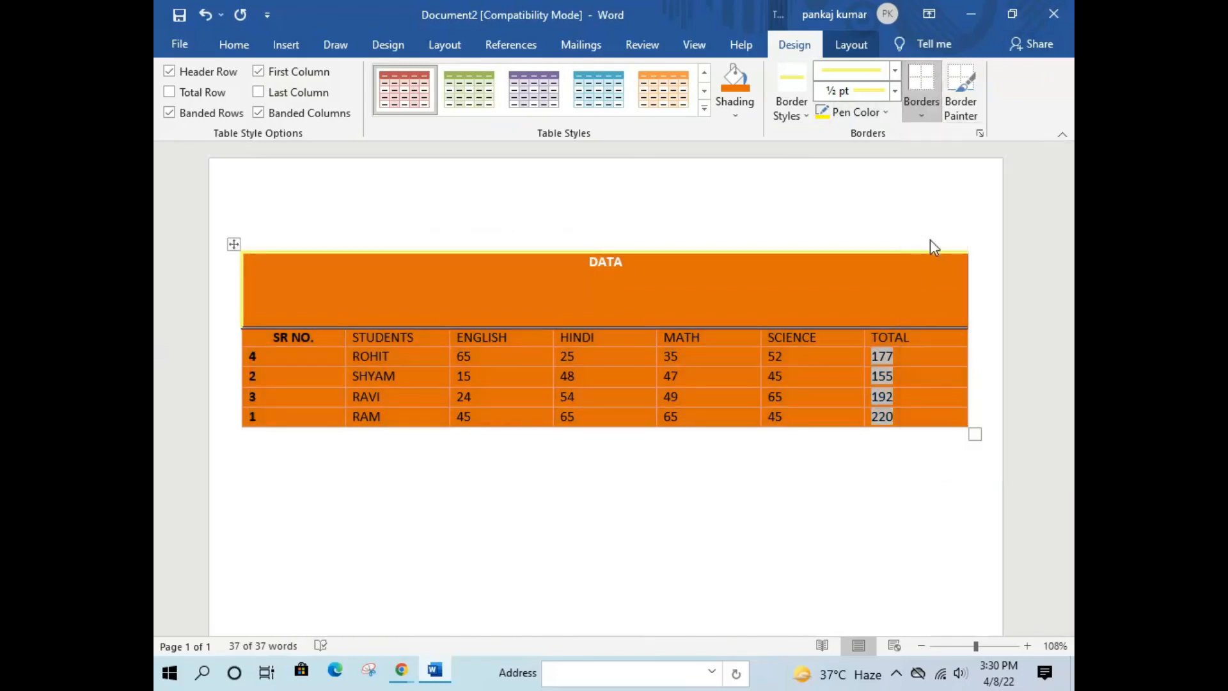
{"action": "left_click", "coordinate": [690, 514]}
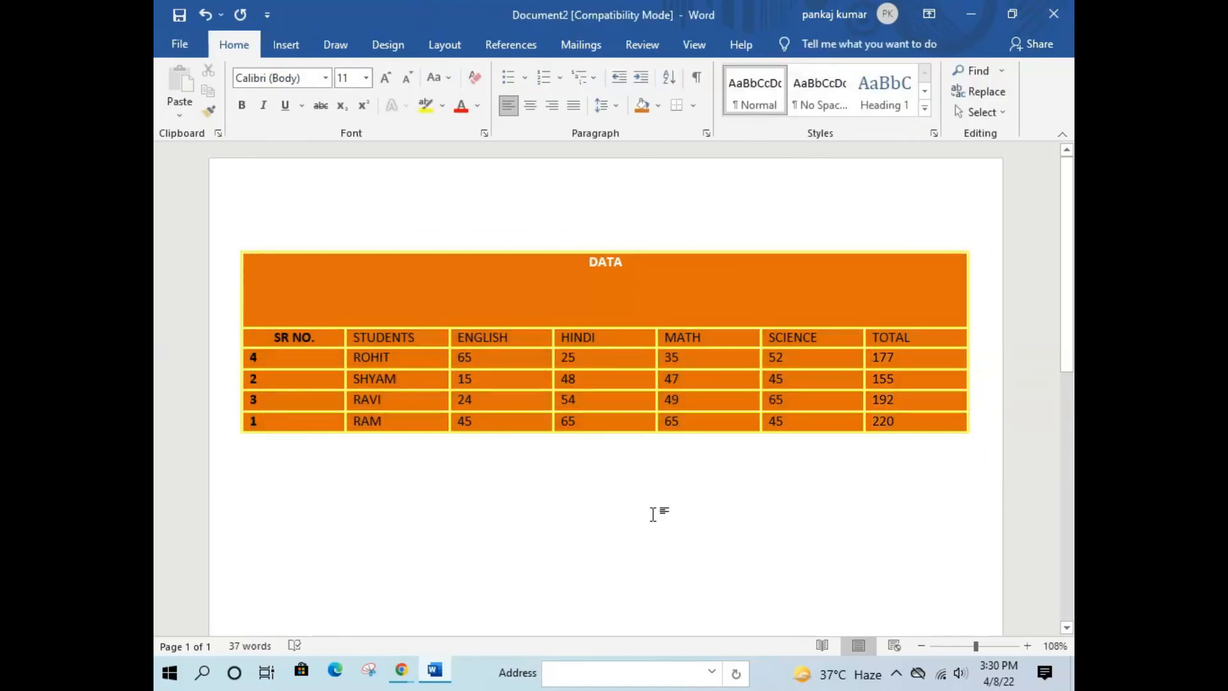
Remove all borders from the whole marks table
{"action": "left_click", "coordinate": [235, 245]}
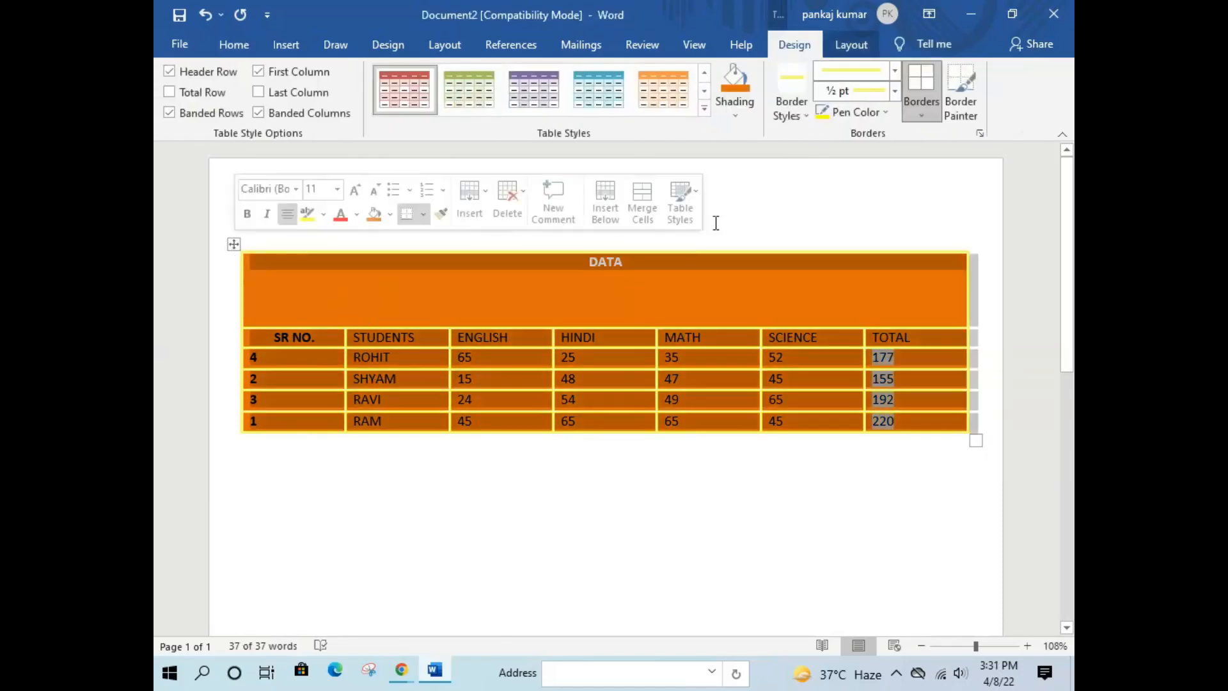
{"action": "left_click", "coordinate": [937, 116]}
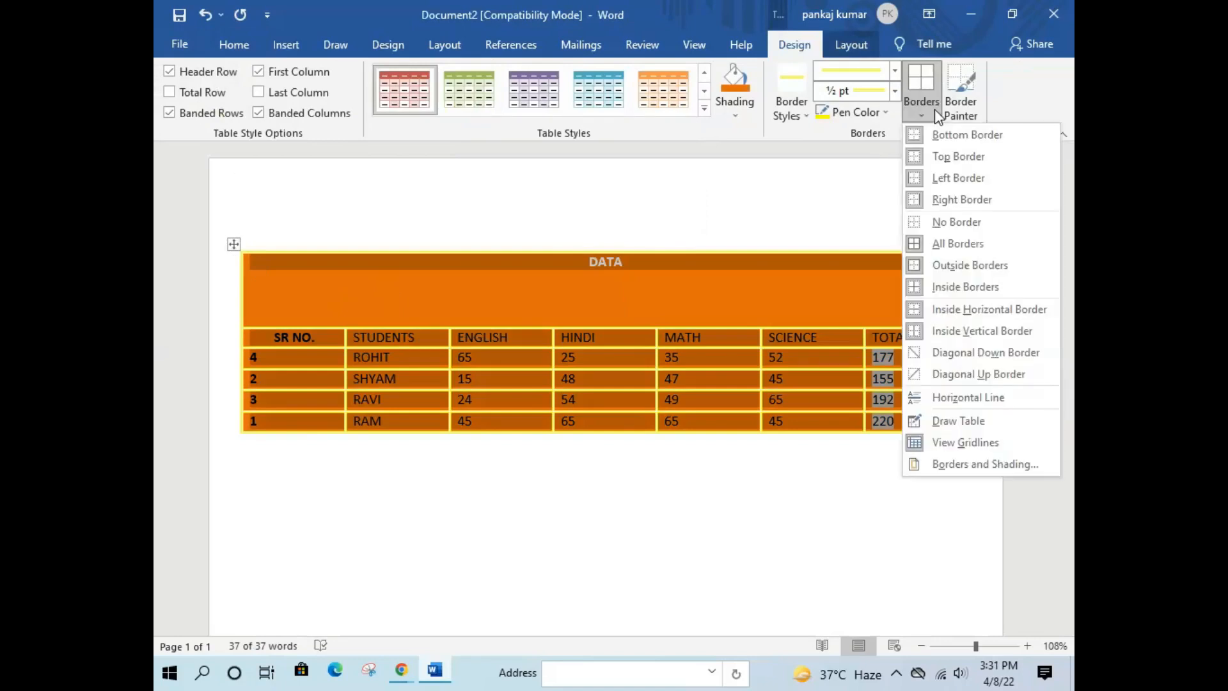
{"action": "left_click", "coordinate": [940, 223]}
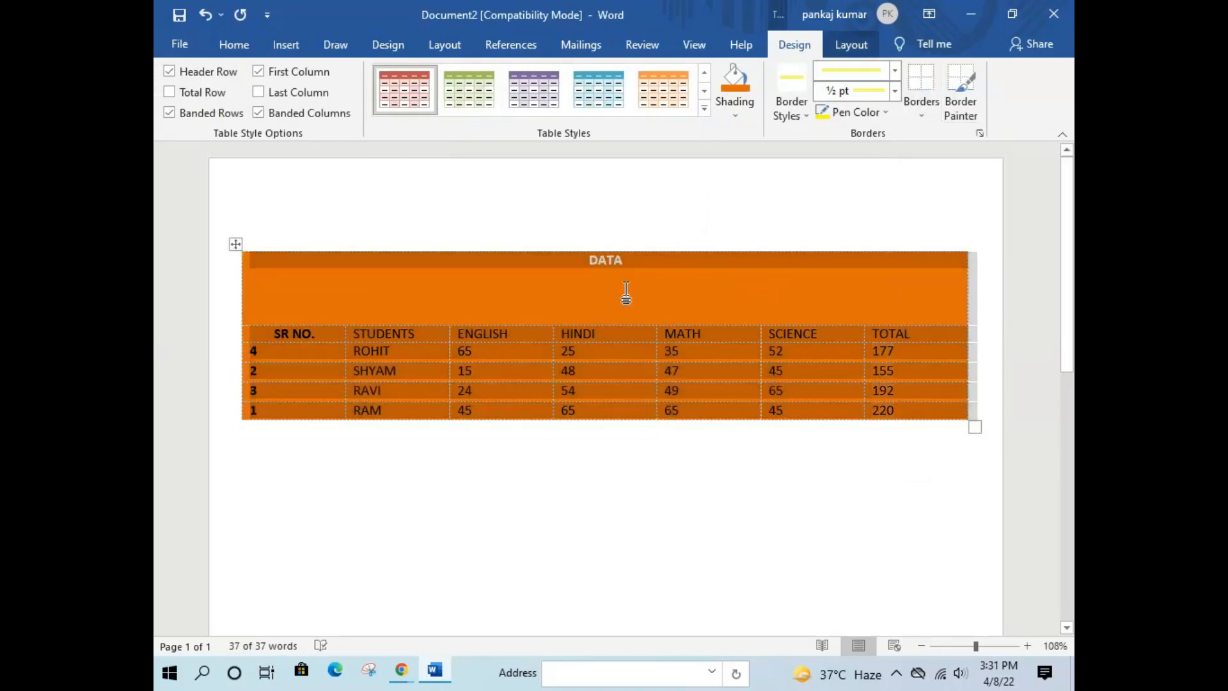
{"action": "left_click", "coordinate": [397, 205]}
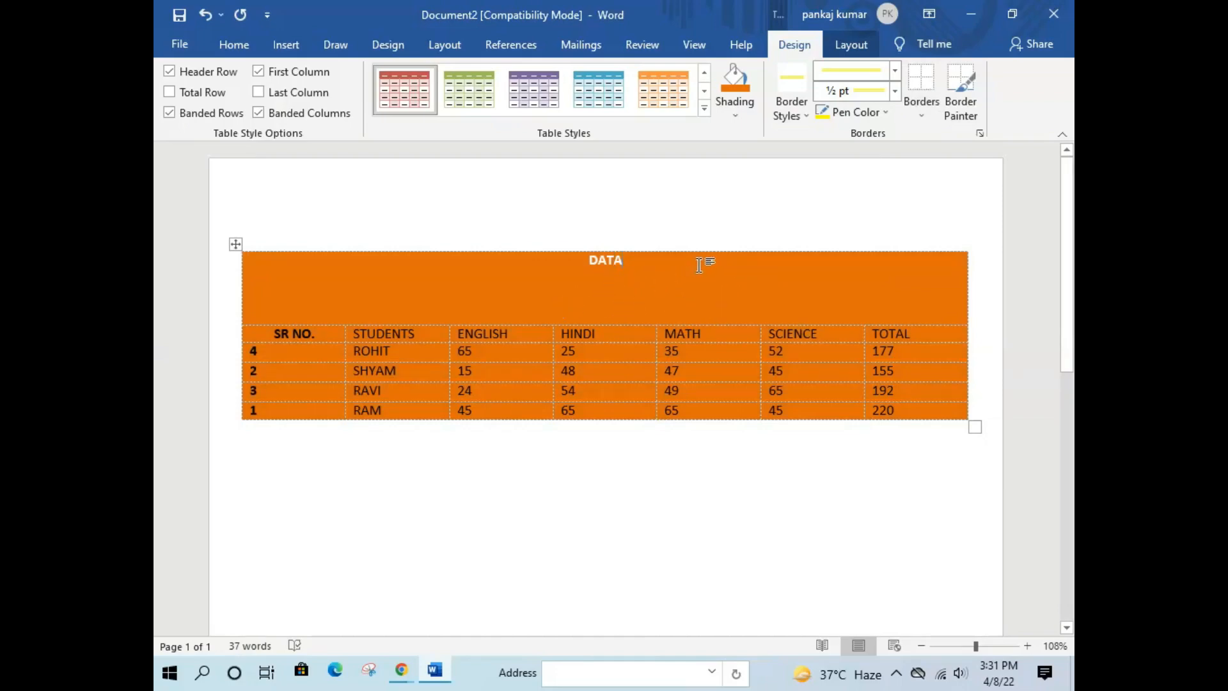
Minimize Word and refresh the Windows desktop several times
{"action": "left_click", "coordinate": [298, 38]}
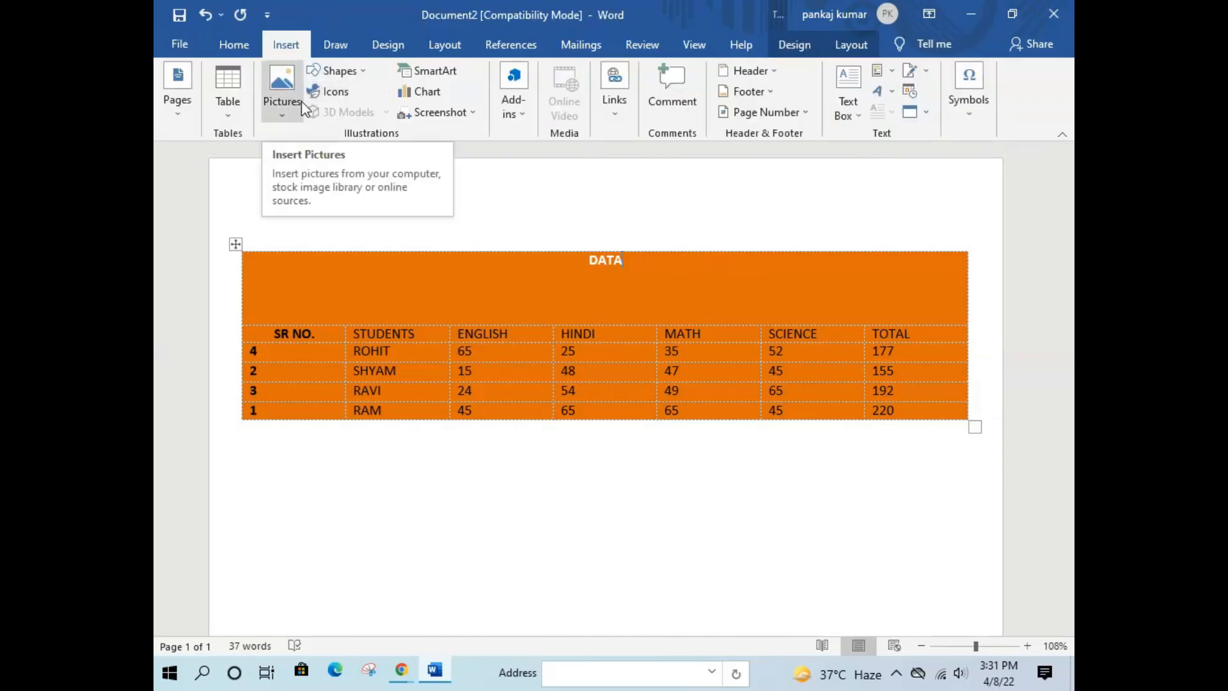
{"action": "left_click", "coordinate": [971, 14]}
{"action": "right_click", "coordinate": [687, 76]}
{"action": "left_click", "coordinate": [733, 127]}
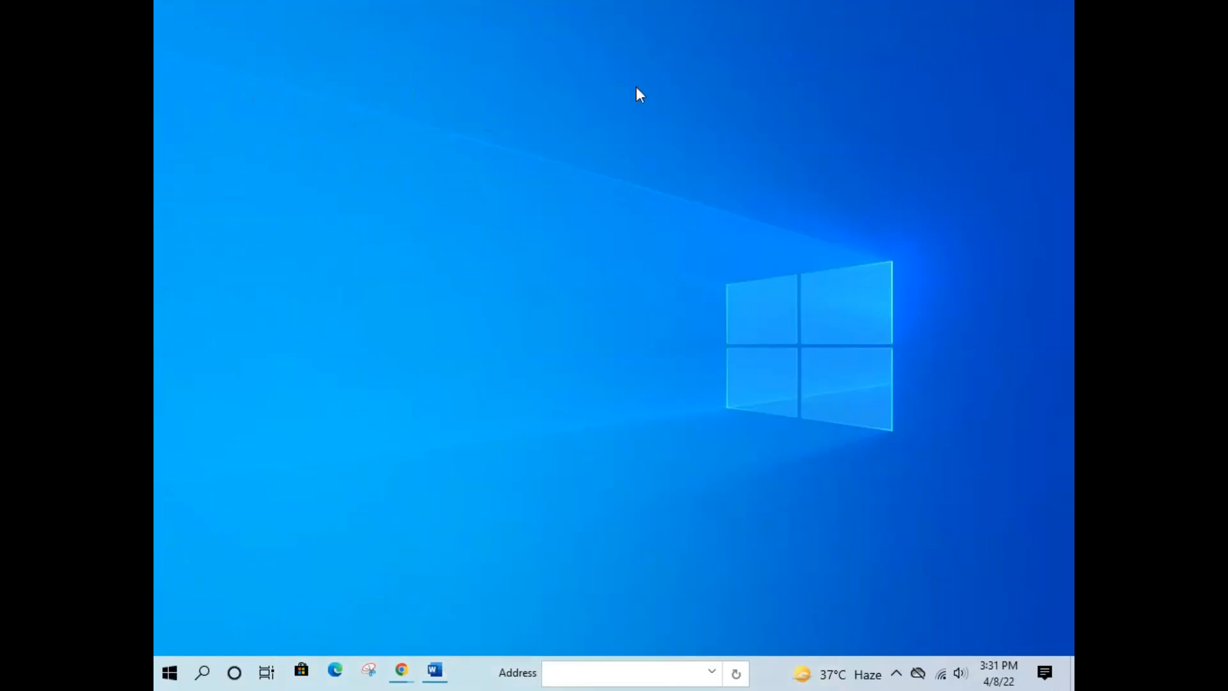
{"action": "right_click", "coordinate": [637, 87]}
{"action": "left_click", "coordinate": [689, 140]}
{"action": "right_click", "coordinate": [631, 90]}
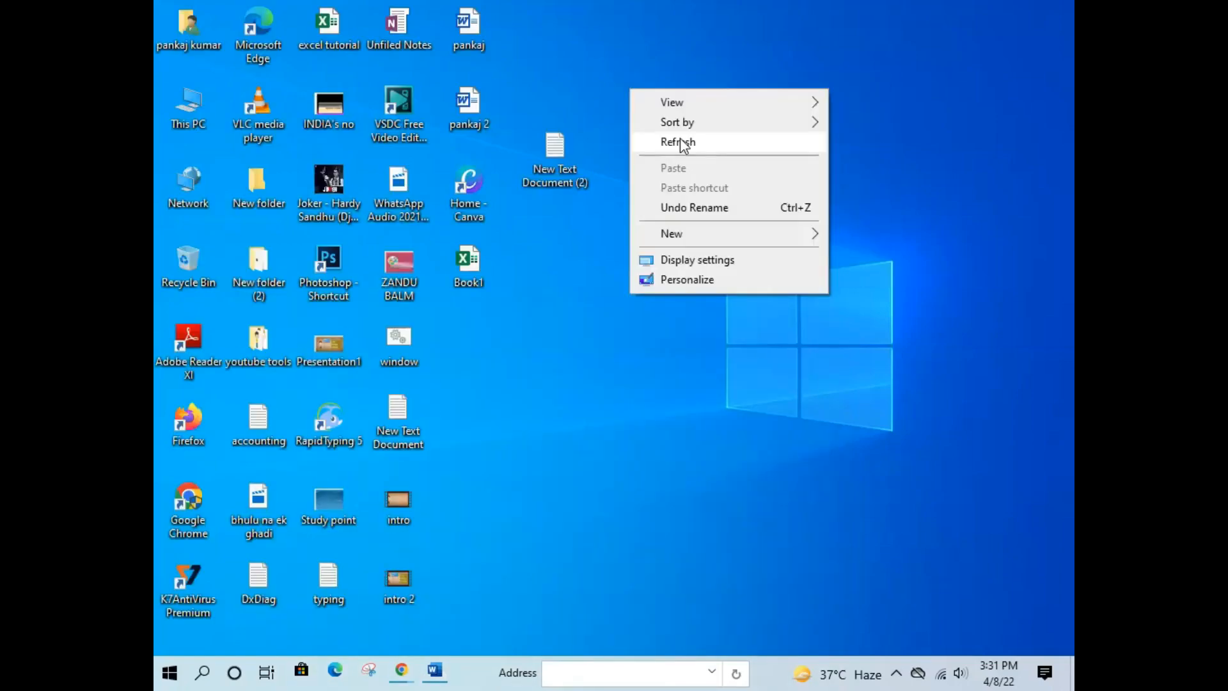
{"action": "left_click", "coordinate": [683, 142]}
{"action": "right_click", "coordinate": [637, 78]}
{"action": "left_click", "coordinate": [679, 132]}
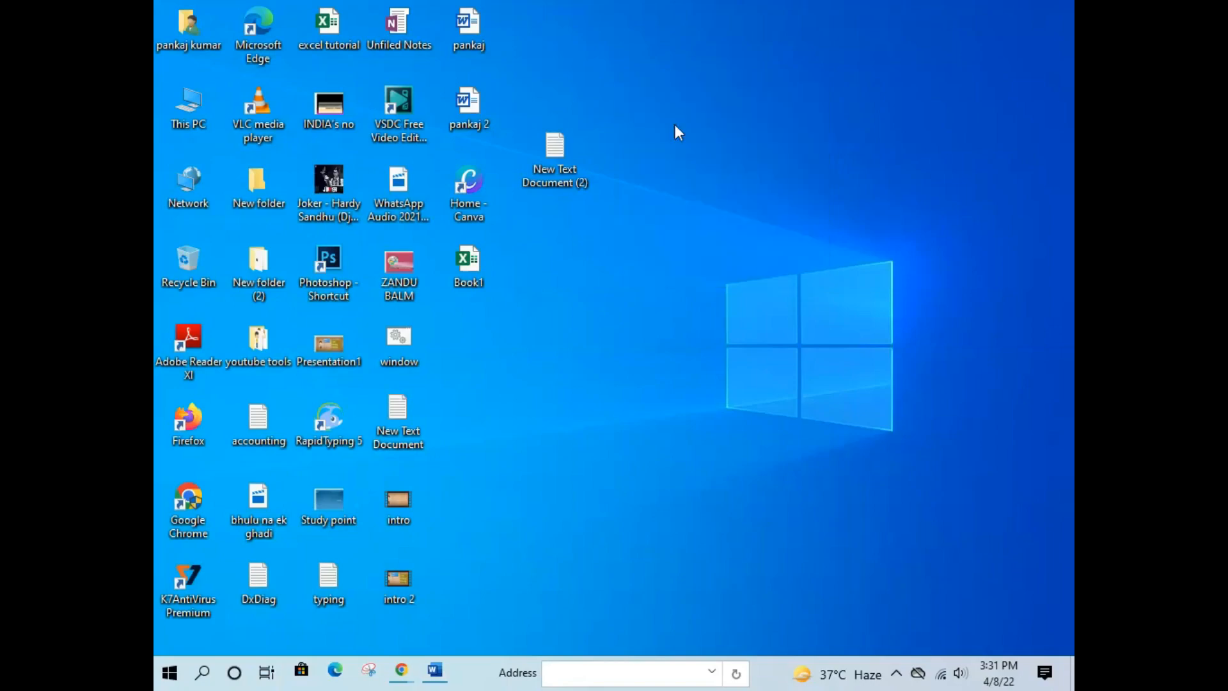